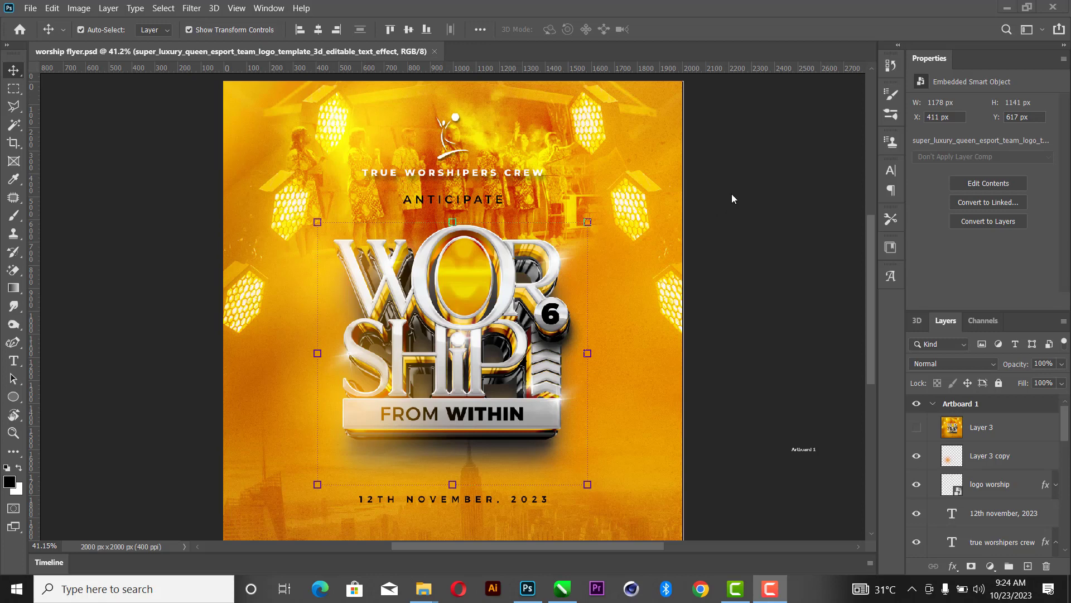
Deselect everything in the flyer, switch to CorelDRAW and examine the finished worship lettering on page 5.
{"action": "left_click", "coordinate": [732, 195]}
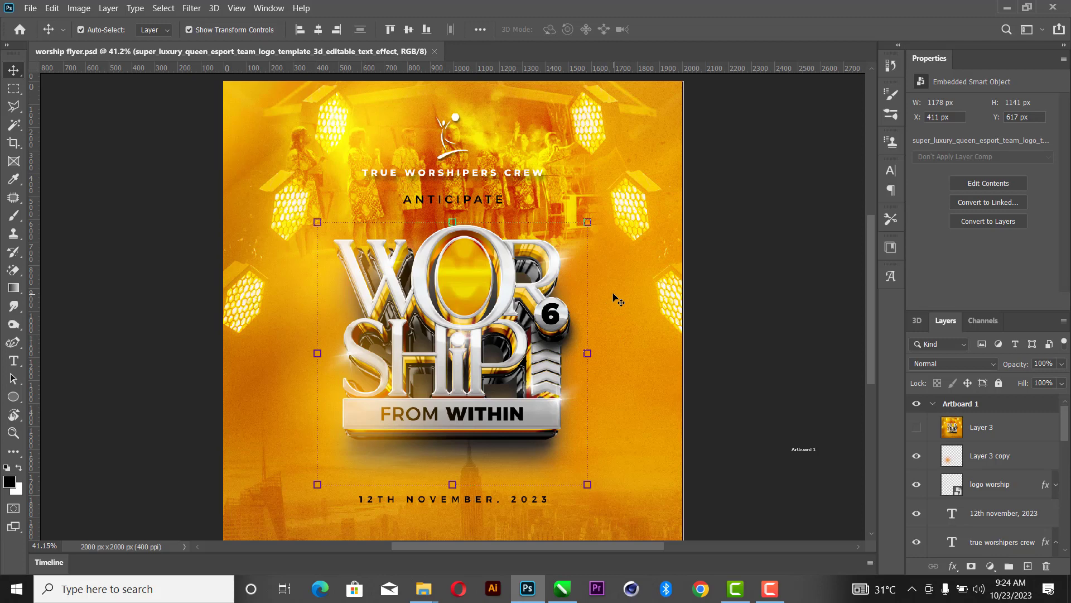
{"action": "left_click", "coordinate": [764, 228]}
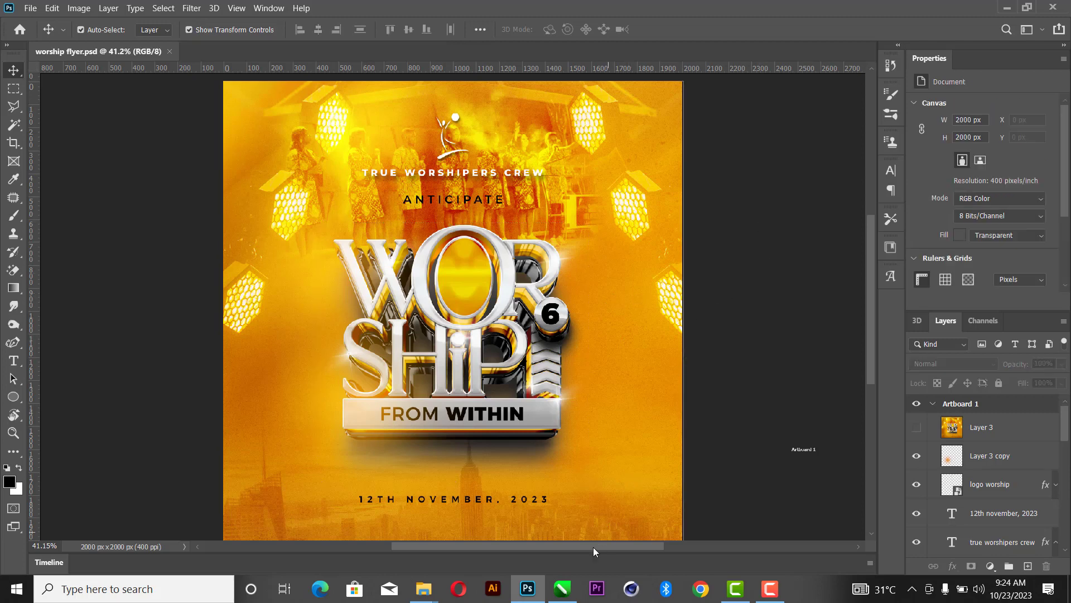
{"action": "left_click", "coordinate": [562, 588]}
{"action": "left_click", "coordinate": [650, 273]}
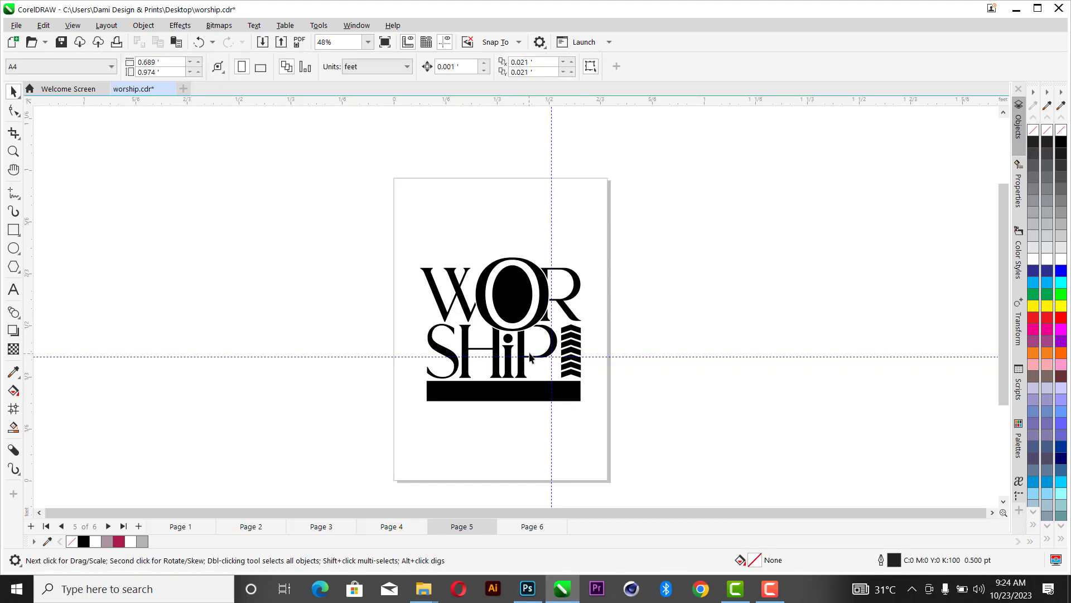
{"action": "scroll", "coordinate": [530, 354], "scroll_direction": "up", "scroll_amount": 2}
{"action": "scroll", "coordinate": [656, 313], "scroll_direction": "down", "scroll_amount": 1}
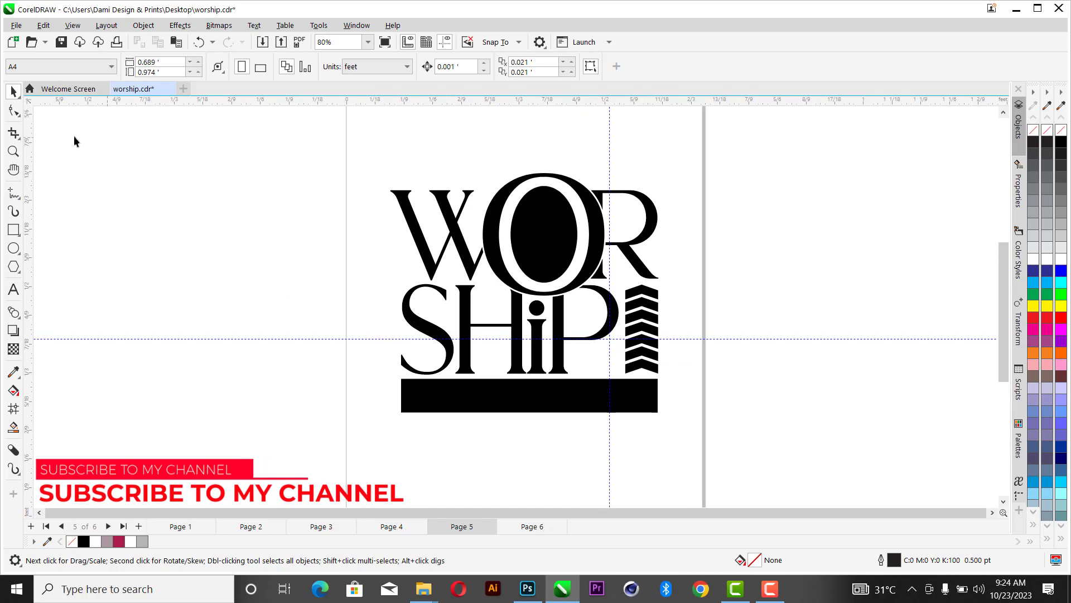
Create a new document and add centred artistic text reading "wor" and "ship" on two lines.
{"action": "left_click", "coordinate": [17, 26]}
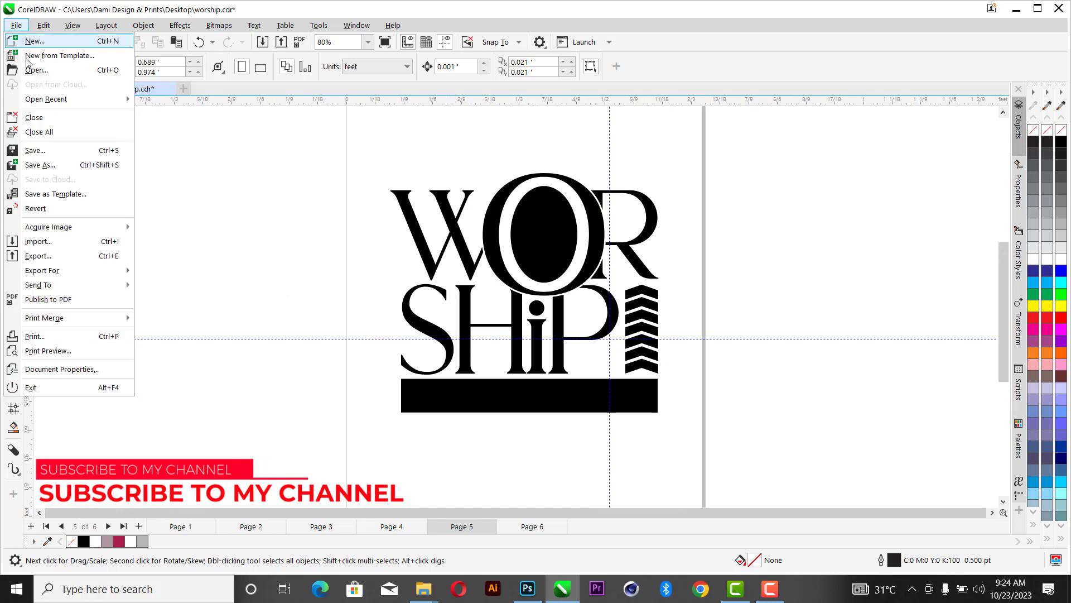
{"action": "left_click", "coordinate": [35, 42]}
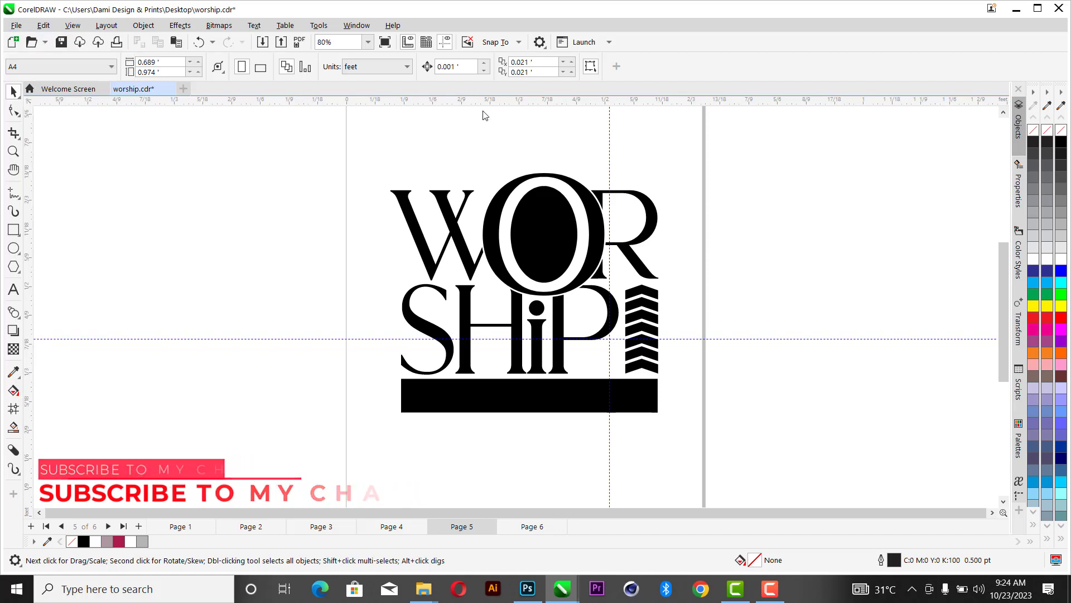
{"action": "left_click", "coordinate": [14, 289]}
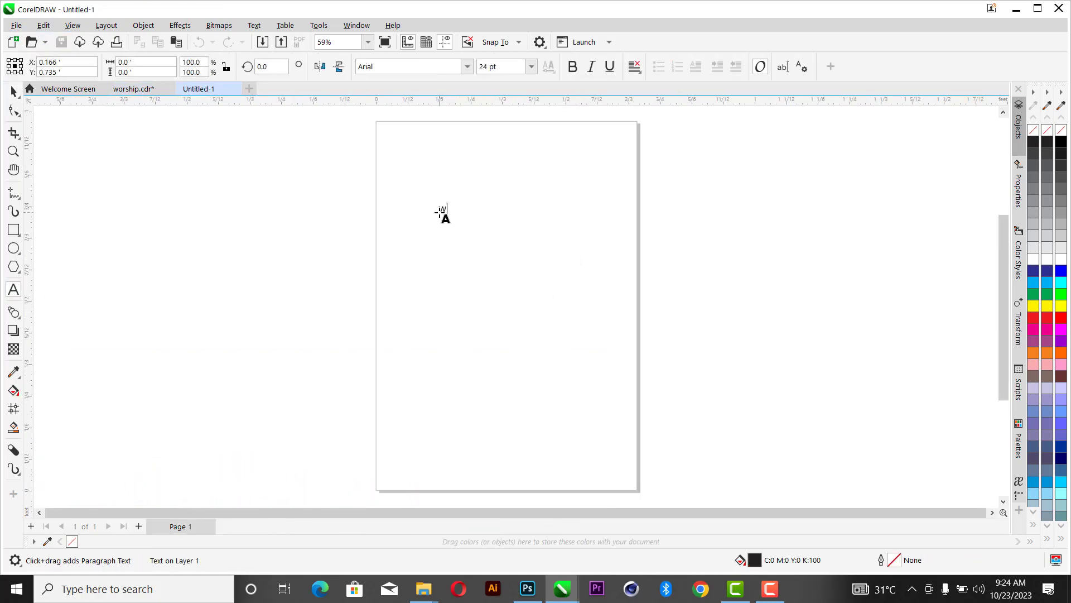
{"action": "type", "text": "or"}
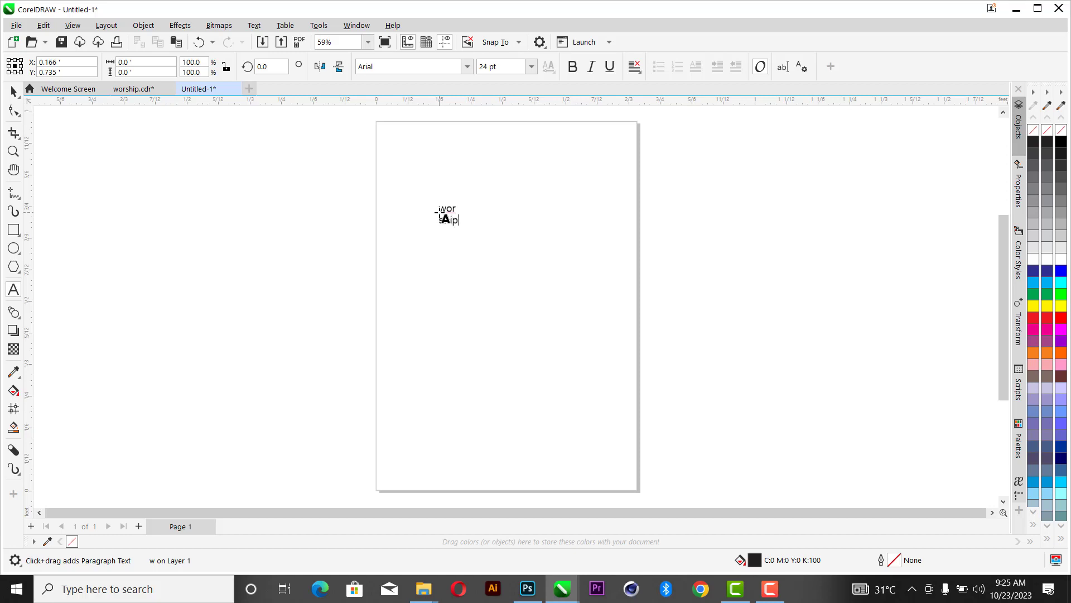
{"action": "key", "text": "ctrl+a"}
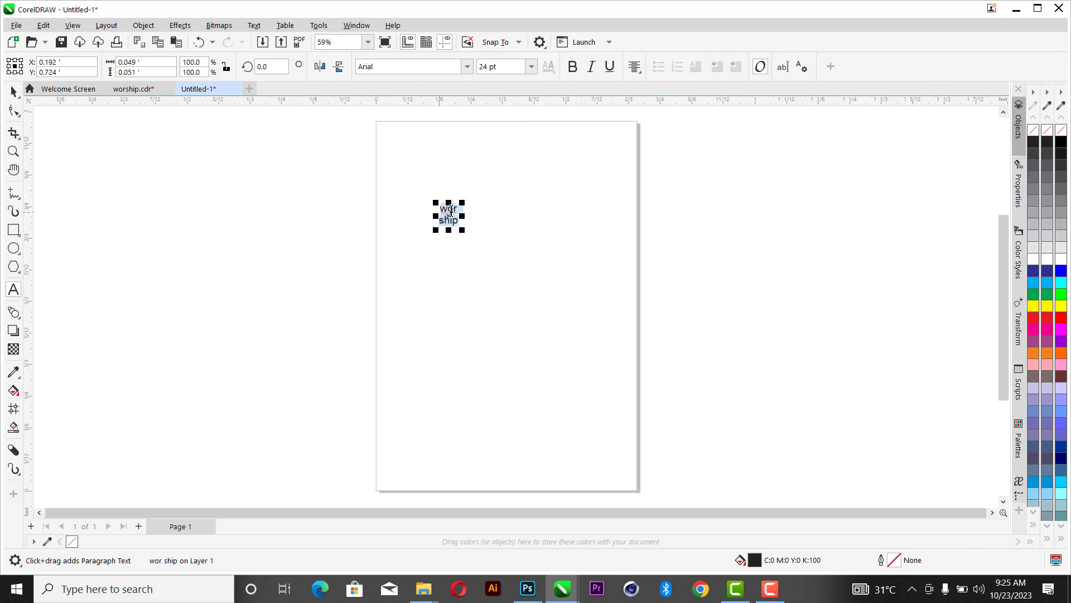
Enlarge the two-line text proportionally to about 72 pt.
{"action": "scroll", "coordinate": [463, 223], "scroll_direction": "up", "scroll_amount": 2}
{"action": "scroll", "coordinate": [463, 223], "scroll_direction": "up", "scroll_amount": 2}
{"action": "left_click", "coordinate": [13, 91]}
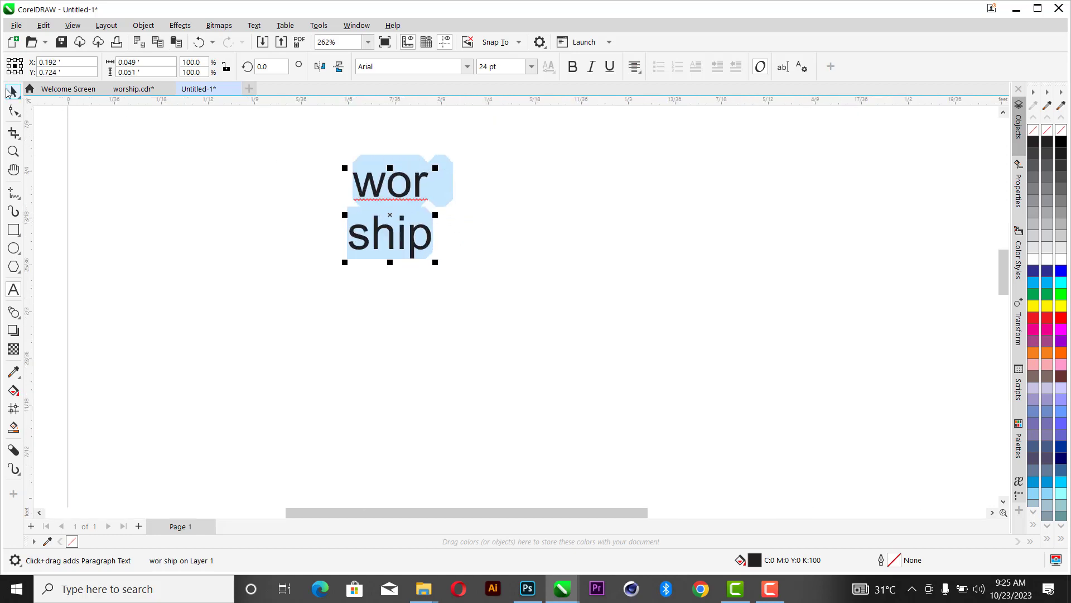
{"action": "left_click_drag", "start_coordinate": [437, 272], "coordinate": [775, 327]}
Set the font of the two-line text to Brilon_1.1.
{"action": "left_click", "coordinate": [468, 67]}
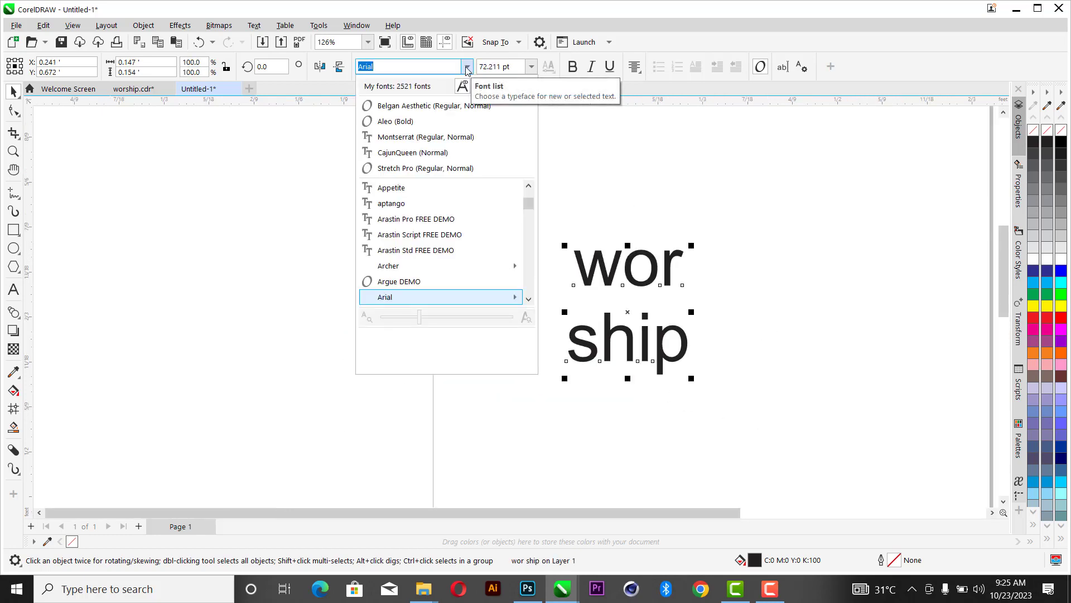
{"action": "type", "text": "b"}
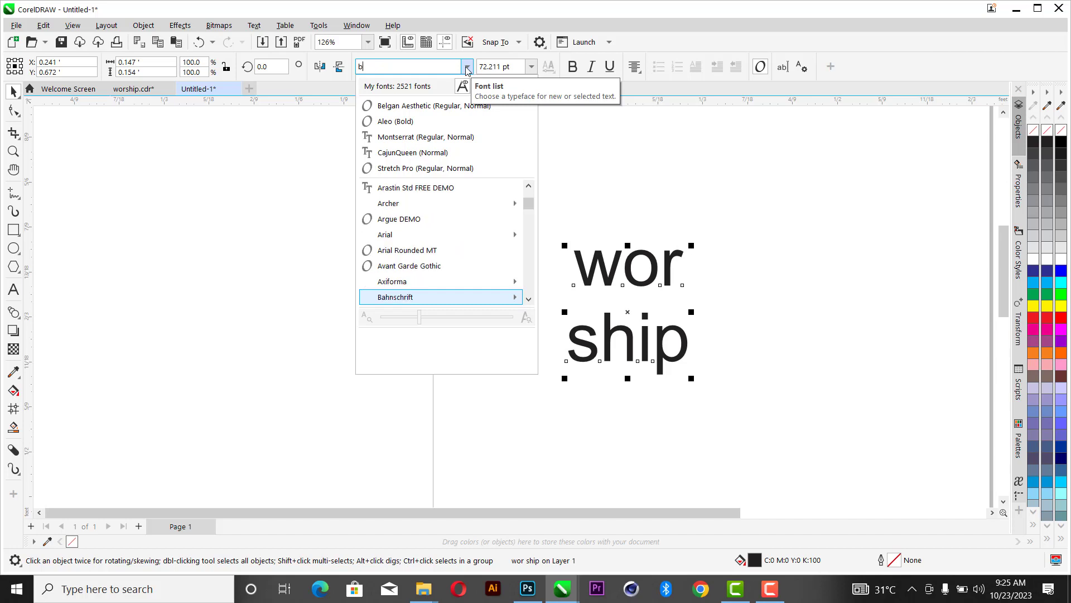
{"action": "type", "text": "ri"}
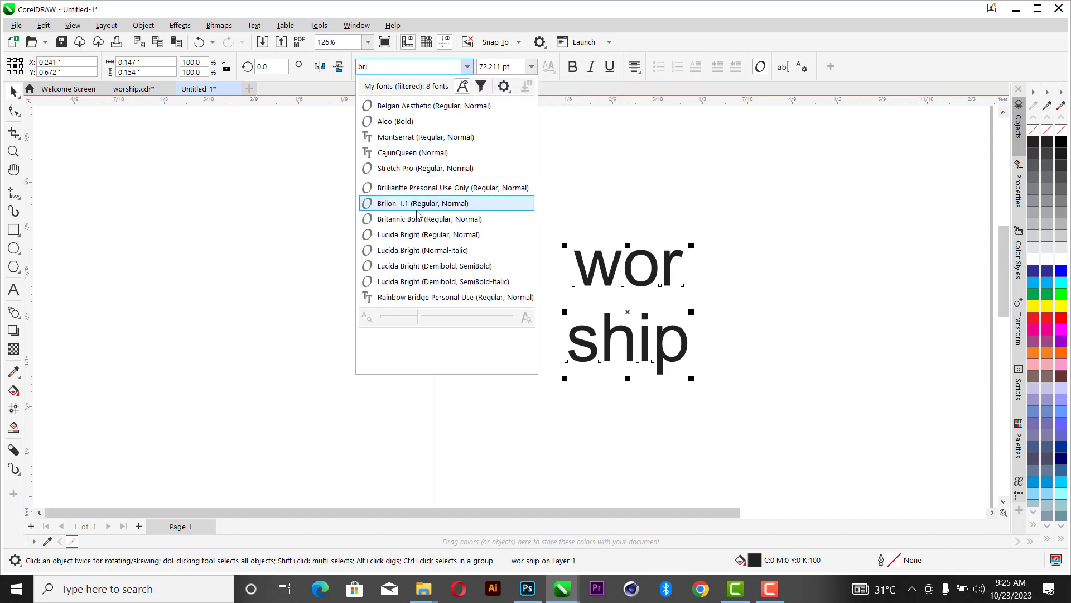
{"action": "left_click", "coordinate": [418, 206]}
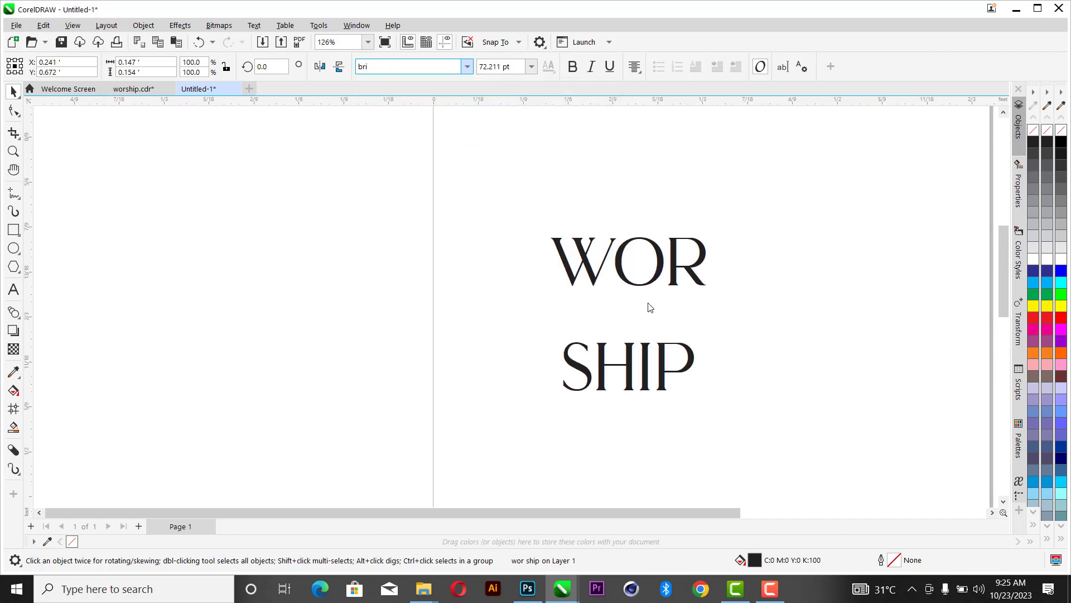
Break the text into separate lines, move SHIP up close beneath WOR and centre the two lines on each other.
{"action": "scroll", "coordinate": [656, 316], "scroll_direction": "down", "scroll_amount": 2}
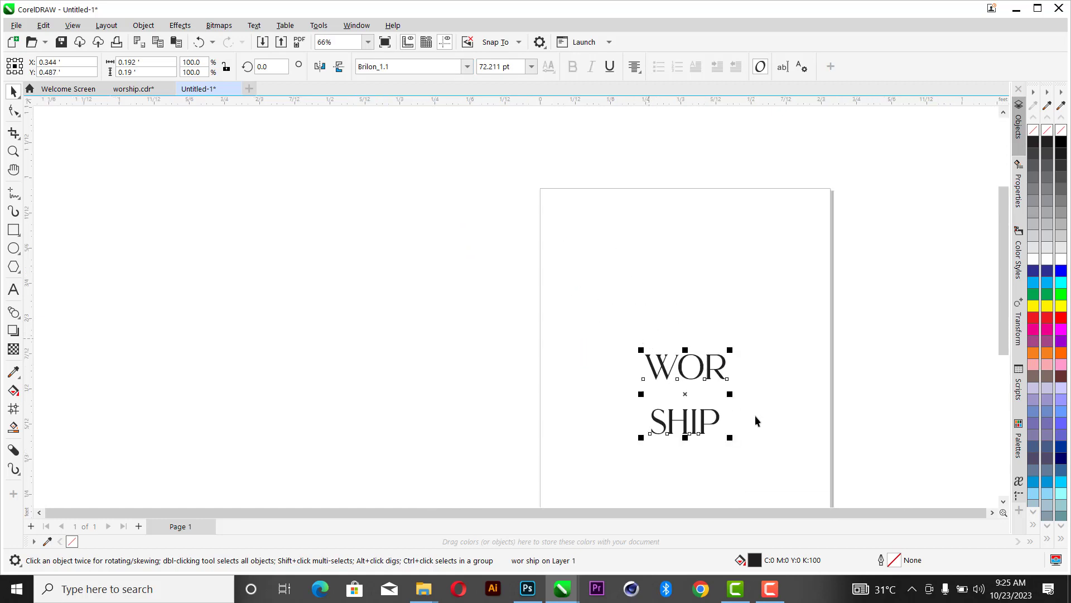
{"action": "scroll", "coordinate": [755, 416], "scroll_direction": "up", "scroll_amount": 2}
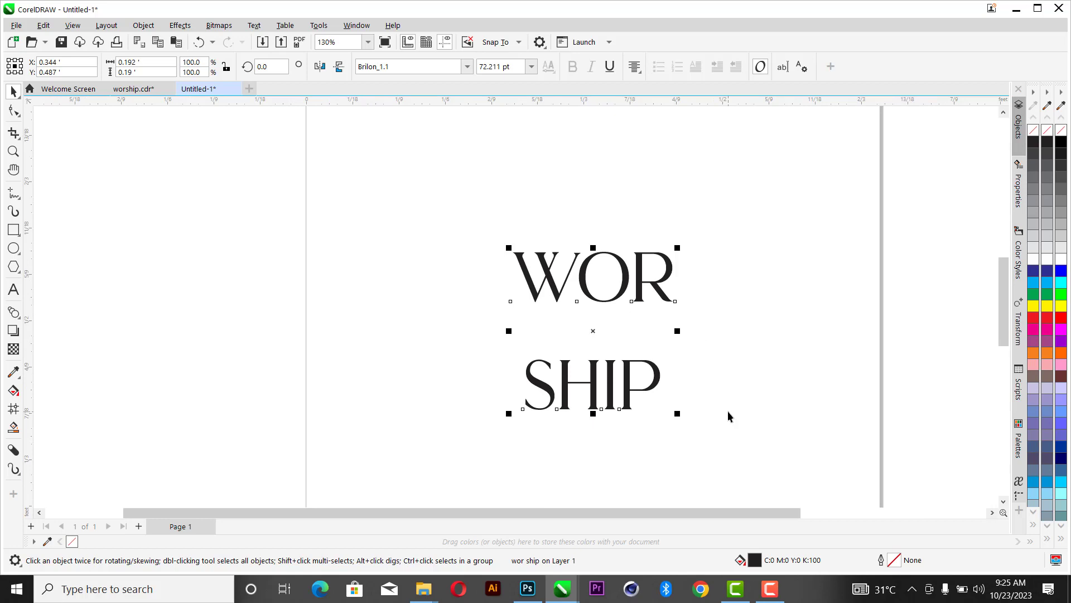
{"action": "key", "text": "ctrl+k"}
{"action": "left_click_drag", "start_coordinate": [654, 386], "coordinate": [663, 335]}
{"action": "left_click_drag", "start_coordinate": [724, 222], "coordinate": [471, 403]}
{"action": "key", "text": "e"}
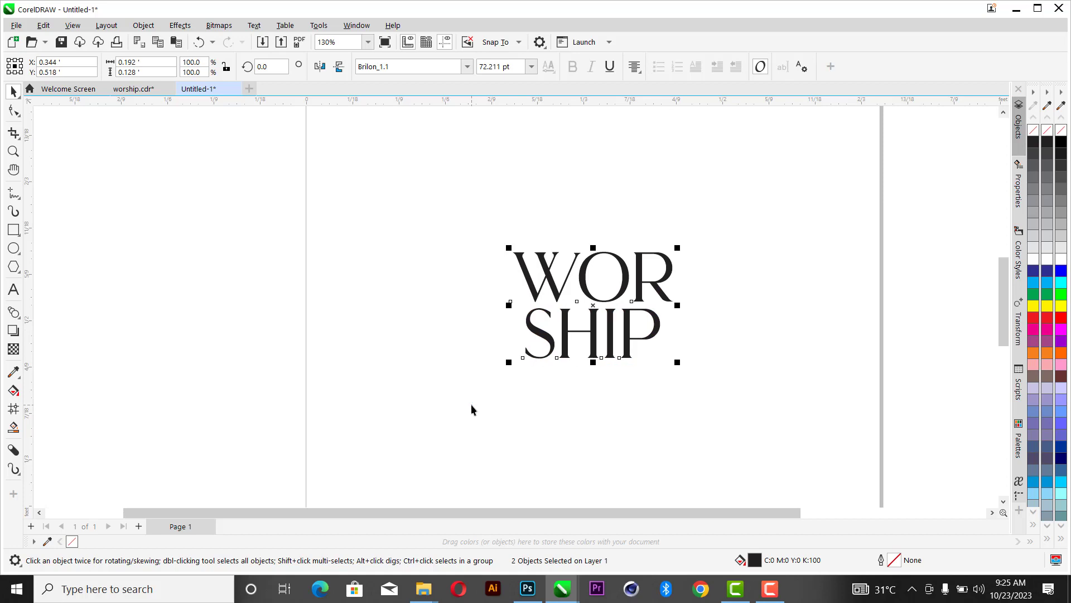
{"action": "key", "text": "shift+F2"}
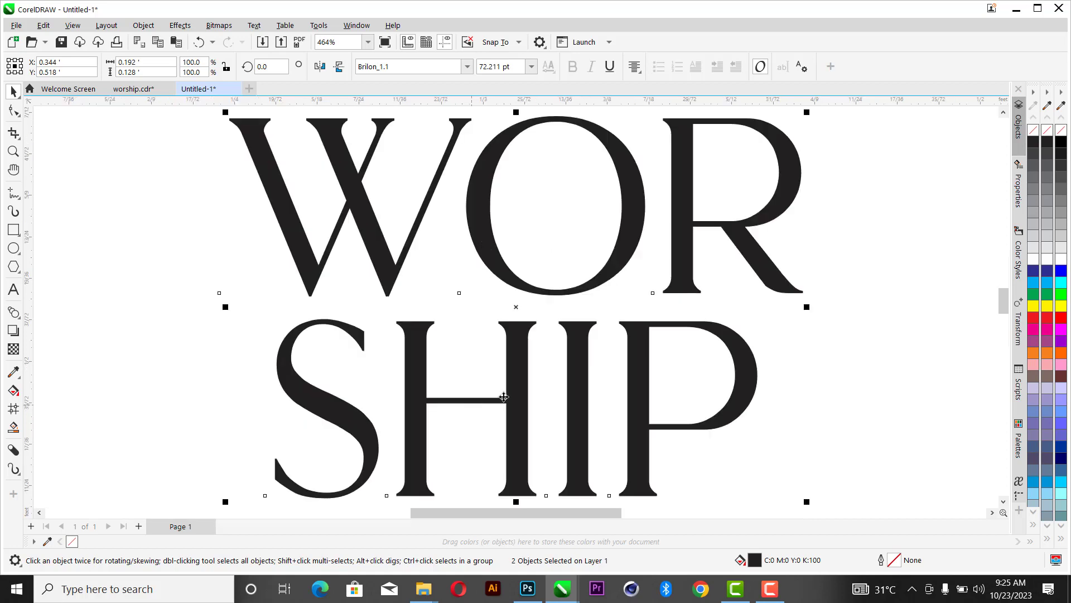
{"action": "scroll", "coordinate": [503, 397], "scroll_direction": "down", "scroll_amount": 5}
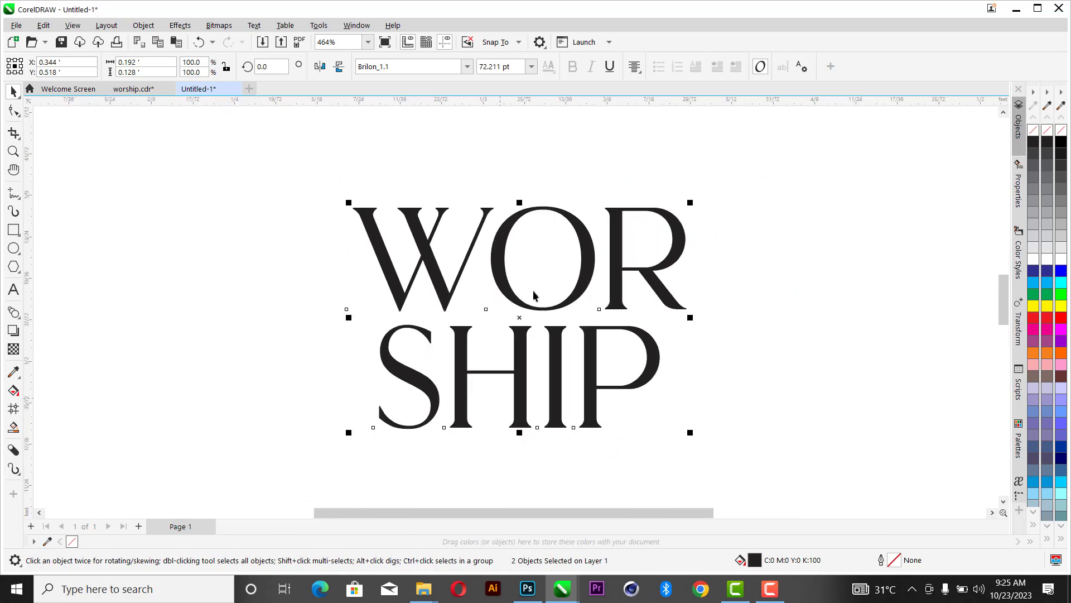
Tighten the letter spacing of WOR with the Shape tool until the letters touch, and dismiss the driver updater pop-up.
{"action": "left_click", "coordinate": [679, 210]}
{"action": "left_click", "coordinate": [614, 272]}
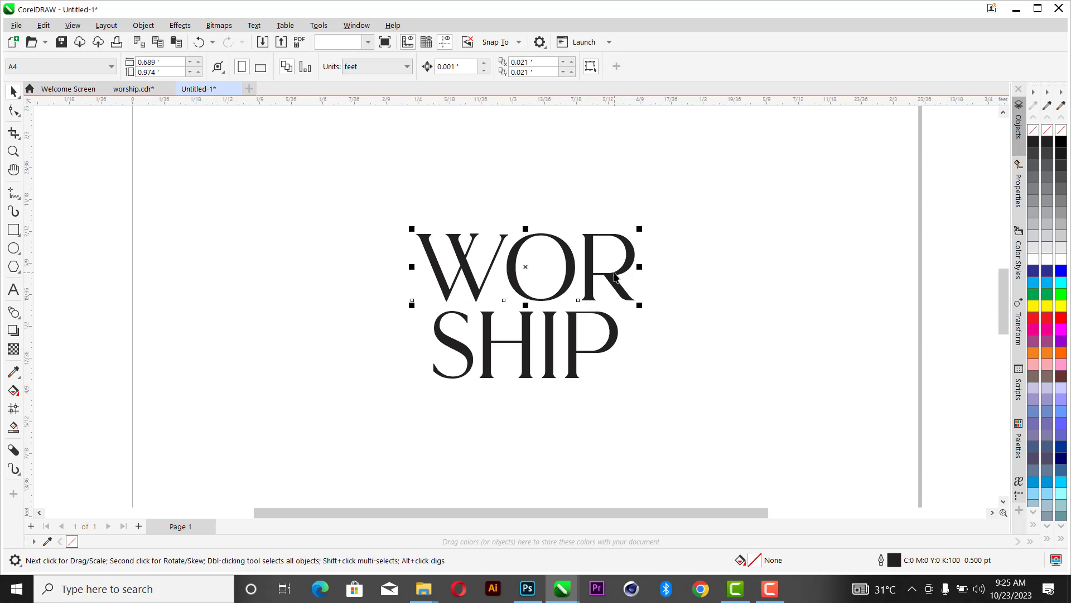
{"action": "left_click", "coordinate": [9, 111]}
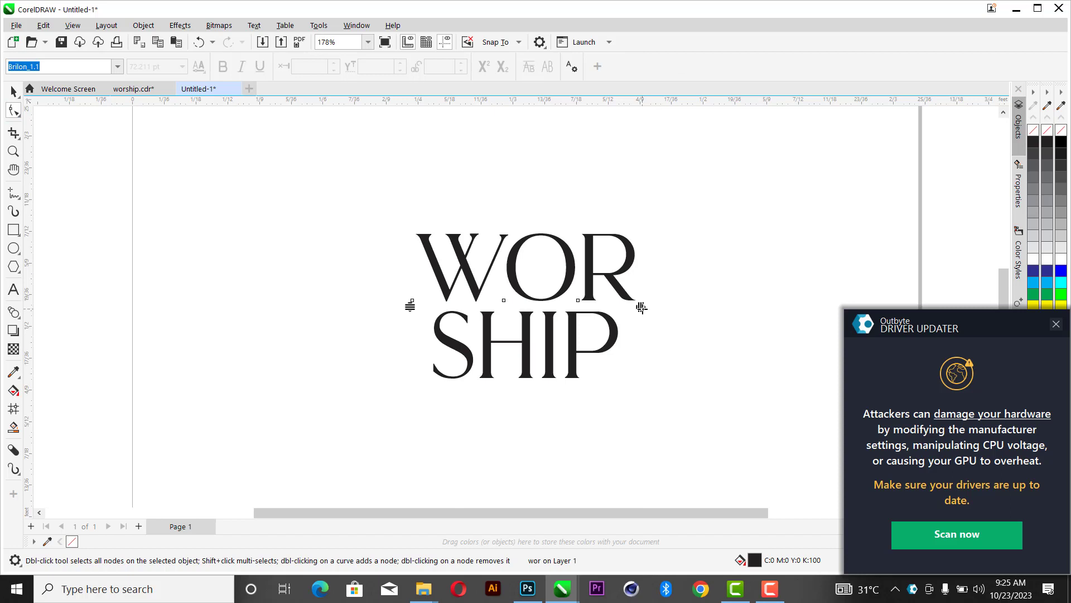
{"action": "left_click_drag", "start_coordinate": [641, 307], "coordinate": [614, 308]}
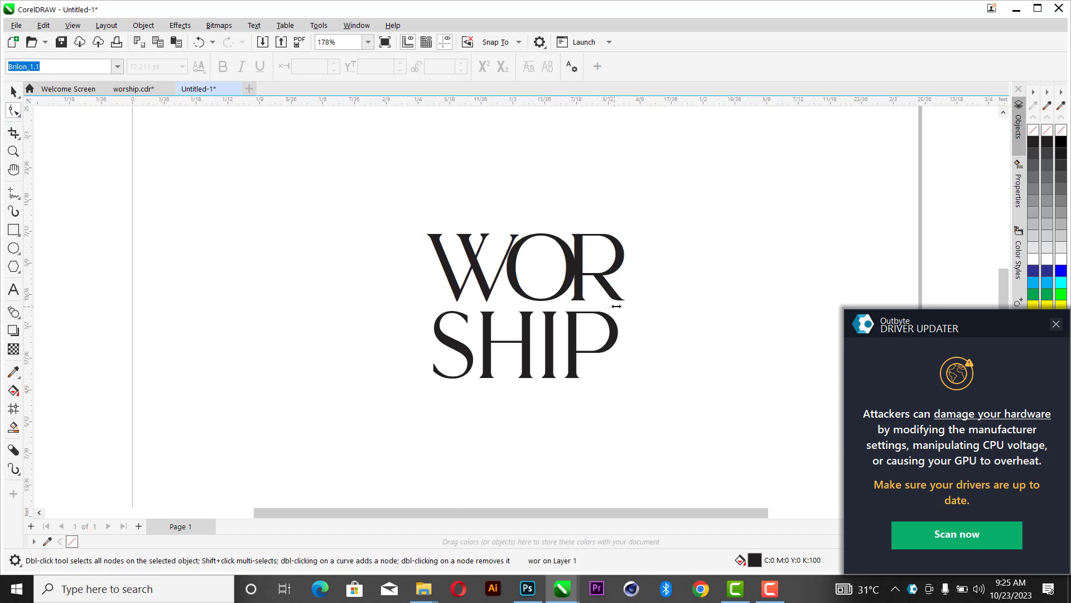
{"action": "left_click", "coordinate": [1056, 325]}
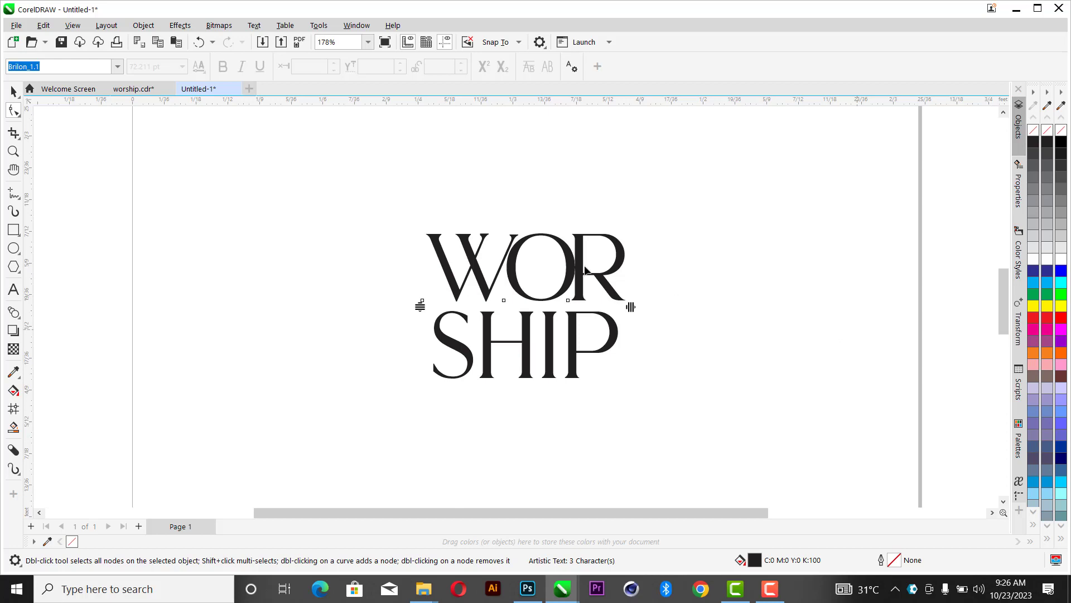
Tighten the letter spacing of SHIP with the Shape tool so its letters sit close together.
{"action": "scroll", "coordinate": [661, 304], "scroll_direction": "up", "scroll_amount": 3}
{"action": "scroll", "coordinate": [657, 229], "scroll_direction": "down", "scroll_amount": 2}
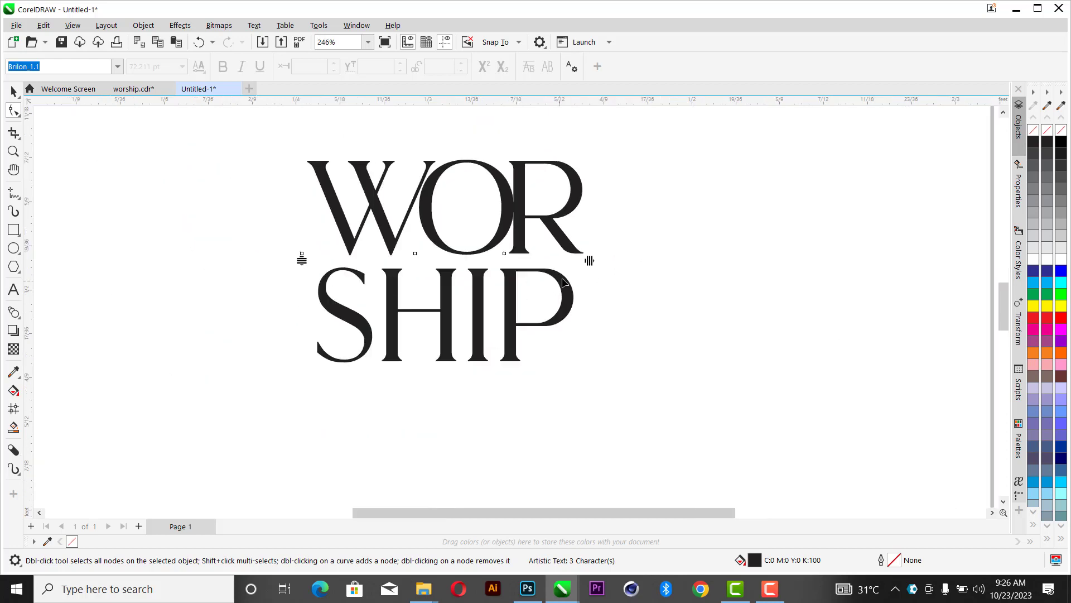
{"action": "left_click_drag", "start_coordinate": [577, 368], "coordinate": [554, 375]}
{"action": "left_click", "coordinate": [13, 91]}
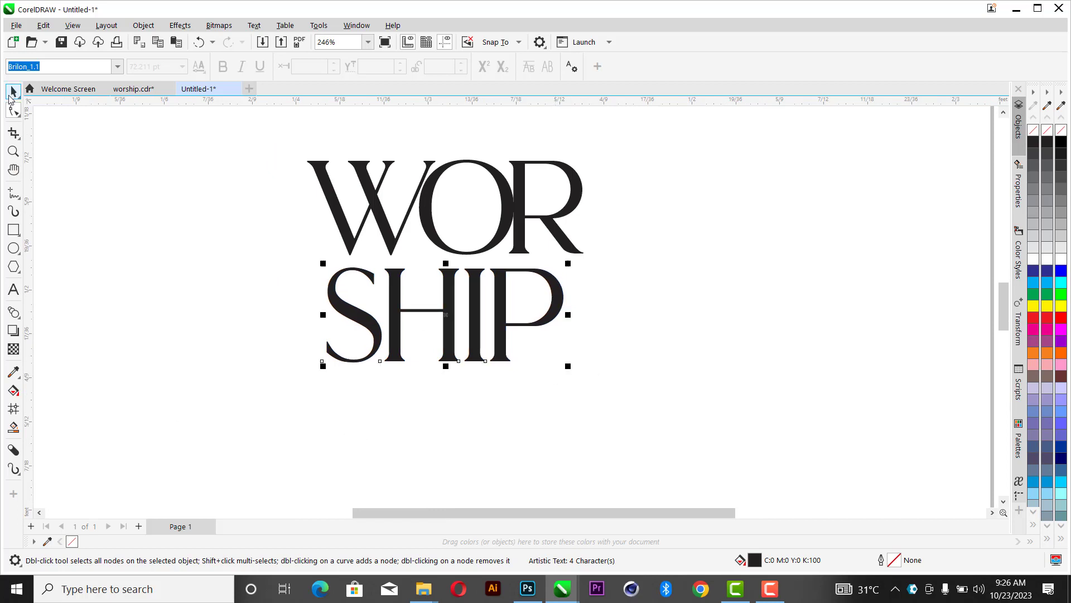
Break WOR into individual letters and scale the O from its centre to about 134.6%.
{"action": "left_click", "coordinate": [570, 188]}
{"action": "key", "text": "ctrl+k"}
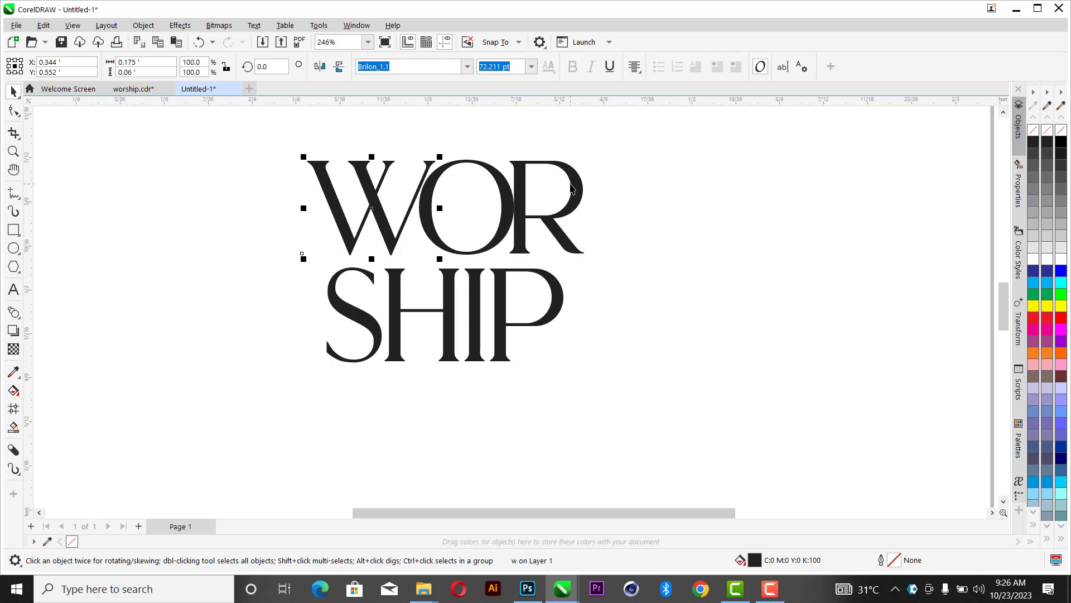
{"action": "left_click", "coordinate": [503, 188]}
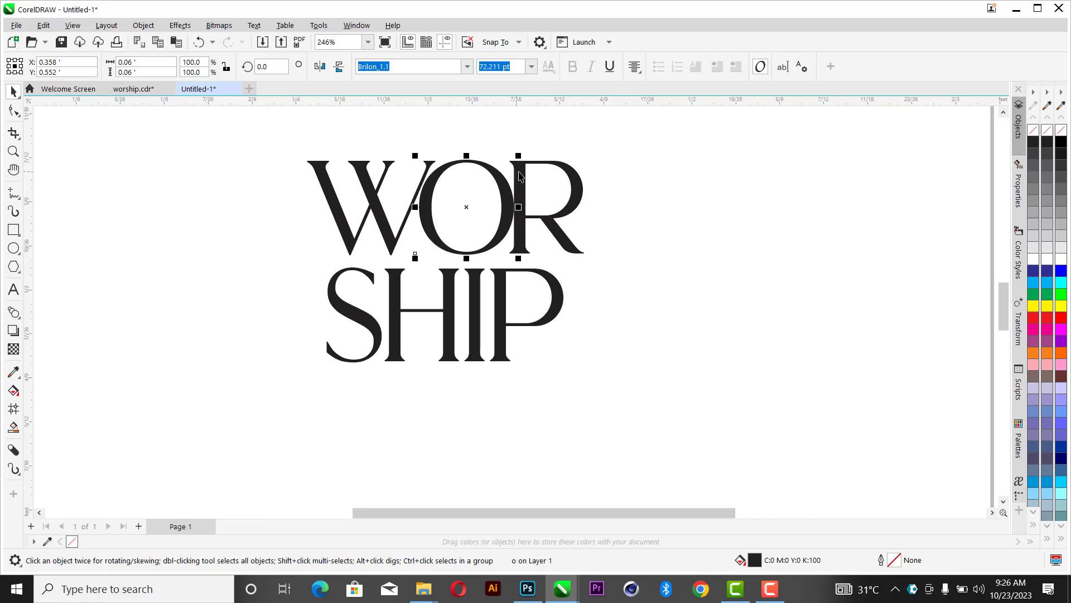
{"action": "left_click_drag", "start_coordinate": [519, 156], "coordinate": [537, 139]}
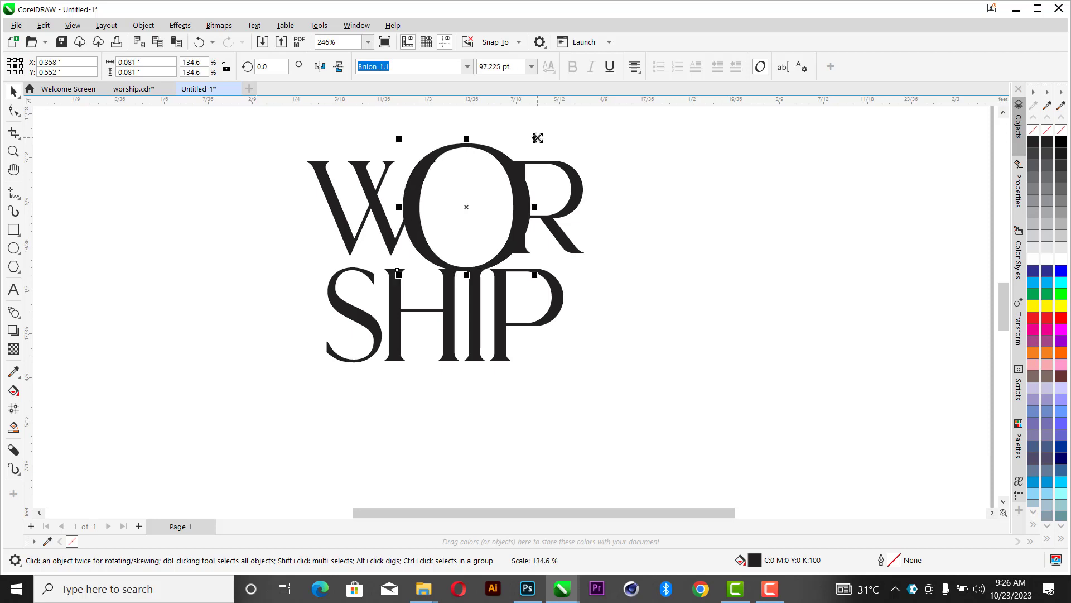
Move SHIP straight down to leave a gap beneath the enlarged O.
{"action": "scroll", "coordinate": [547, 228], "scroll_direction": "up", "scroll_amount": 1}
{"action": "scroll", "coordinate": [546, 229], "scroll_direction": "up", "scroll_amount": 1}
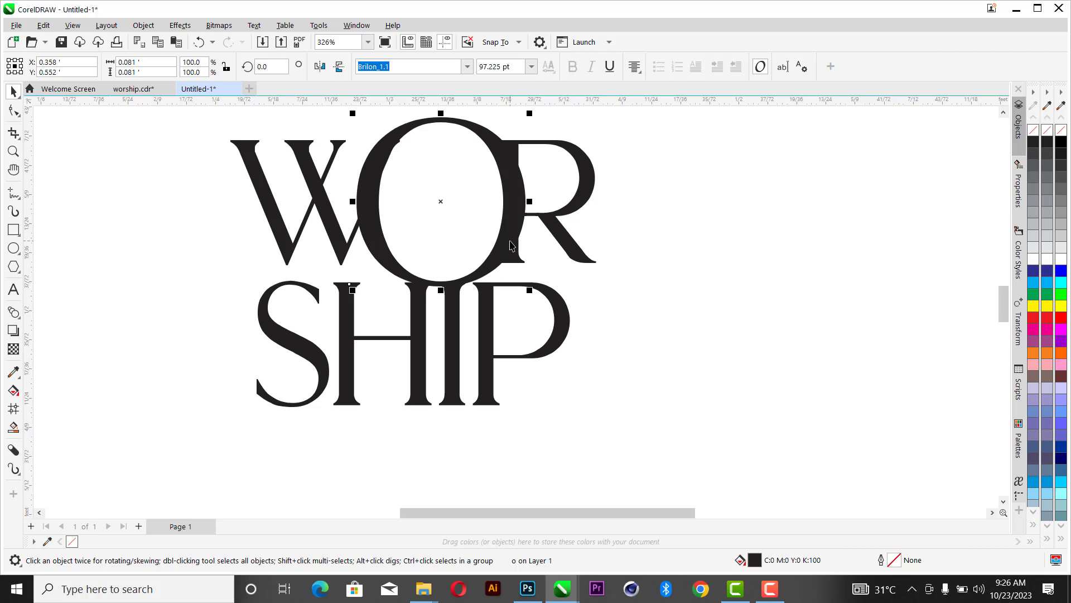
{"action": "left_click", "coordinate": [655, 200]}
{"action": "left_click_drag", "start_coordinate": [481, 357], "coordinate": [485, 380]}
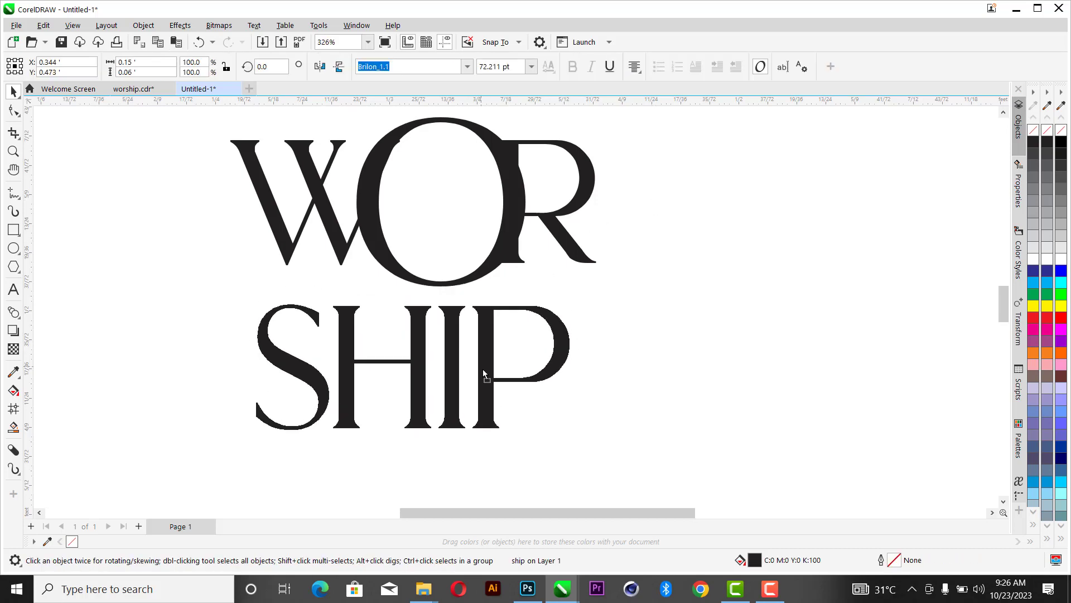
{"action": "left_click", "coordinate": [492, 283]}
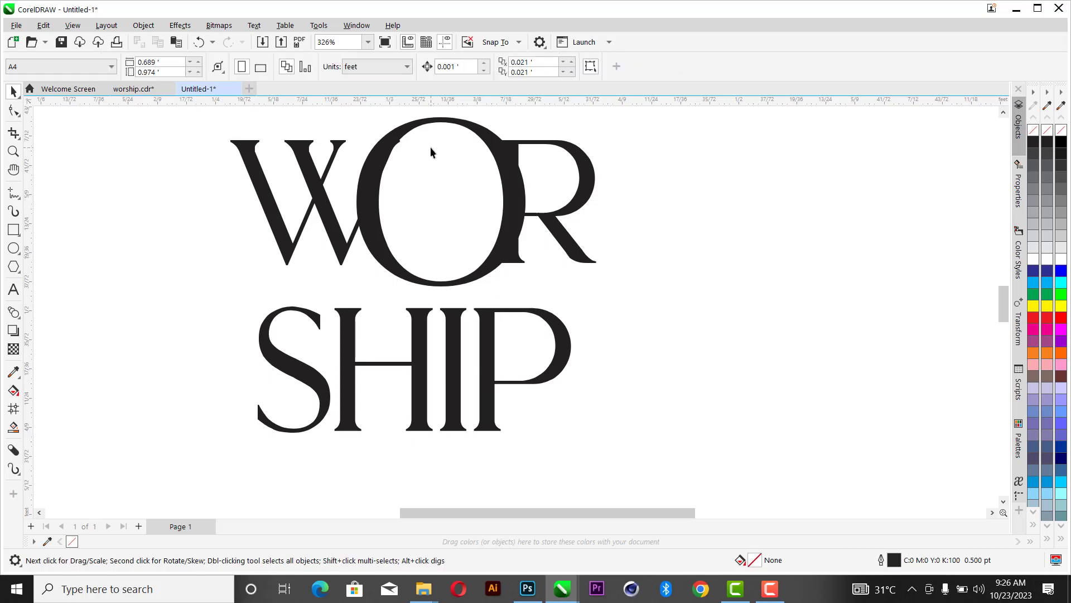
Draw an ellipse inside the O and widen it to about 0.05 by 0.06 feet.
{"action": "scroll", "coordinate": [460, 215], "scroll_direction": "up", "scroll_amount": 2}
{"action": "scroll", "coordinate": [482, 173], "scroll_direction": "down", "scroll_amount": 1}
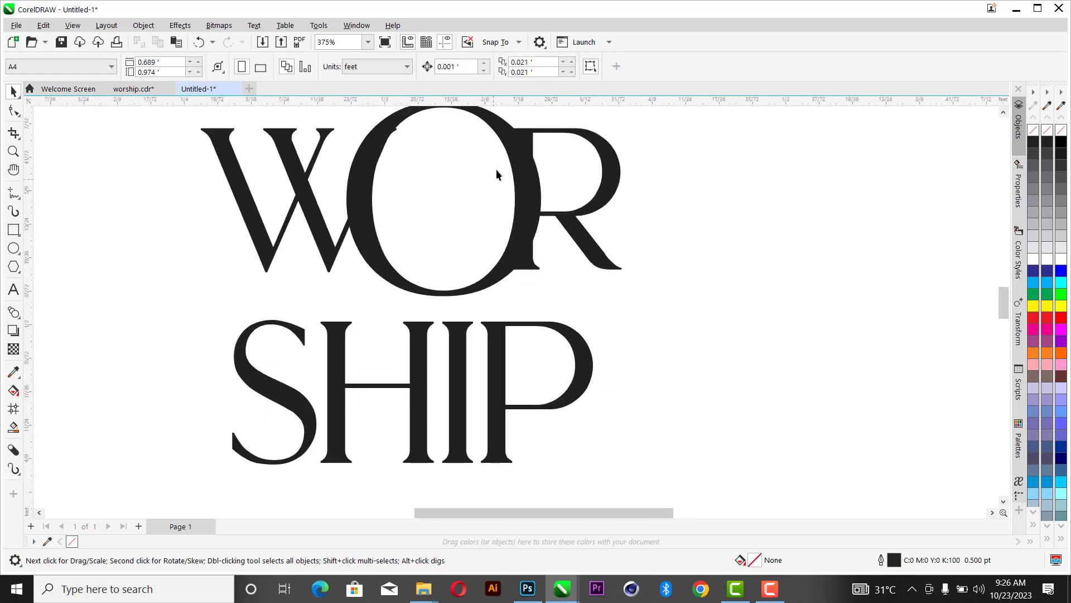
{"action": "left_click", "coordinate": [513, 134]}
{"action": "left_click", "coordinate": [494, 120]}
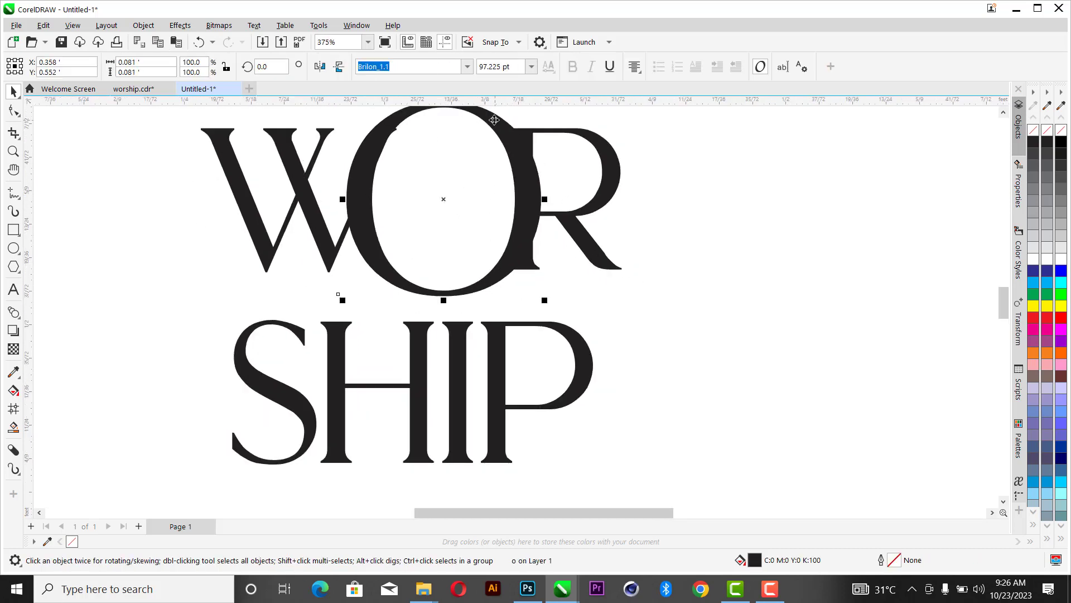
{"action": "left_click", "coordinate": [13, 248]}
{"action": "left_click_drag", "start_coordinate": [406, 132], "coordinate": [505, 277]}
{"action": "key", "text": "space"}
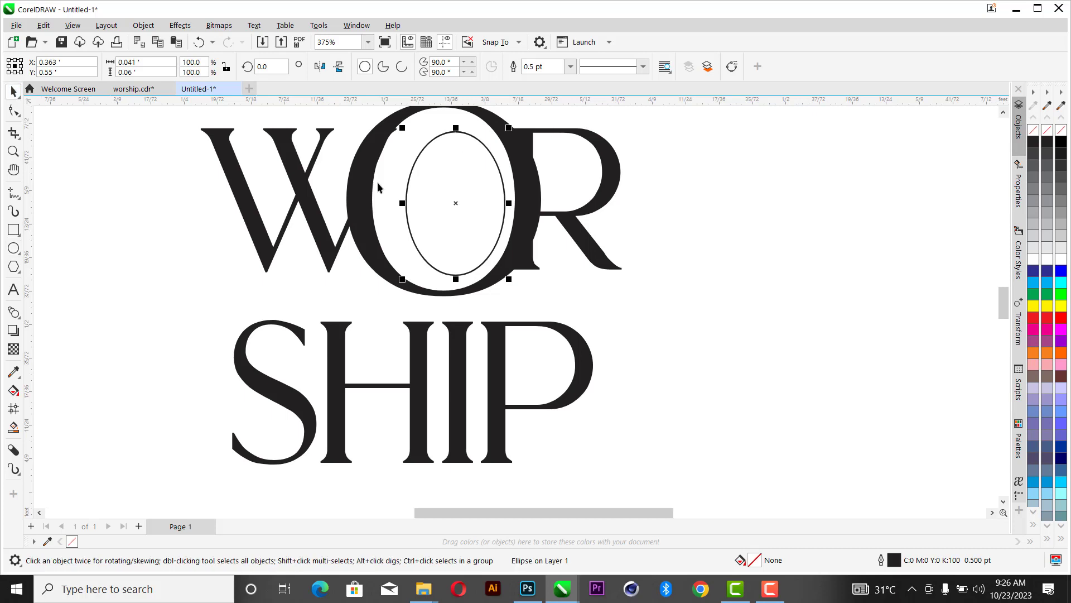
{"action": "left_click_drag", "start_coordinate": [401, 203], "coordinate": [381, 203]}
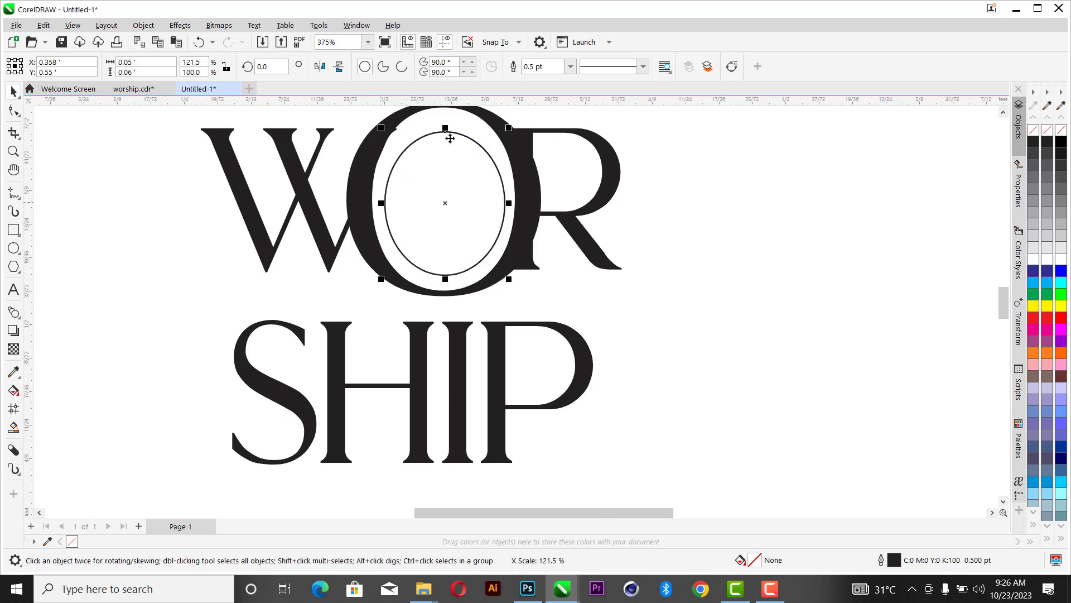
Resize the ellipse inside the O to about 0.047 by 0.063 feet.
{"action": "left_click_drag", "start_coordinate": [445, 128], "coordinate": [445, 119]}
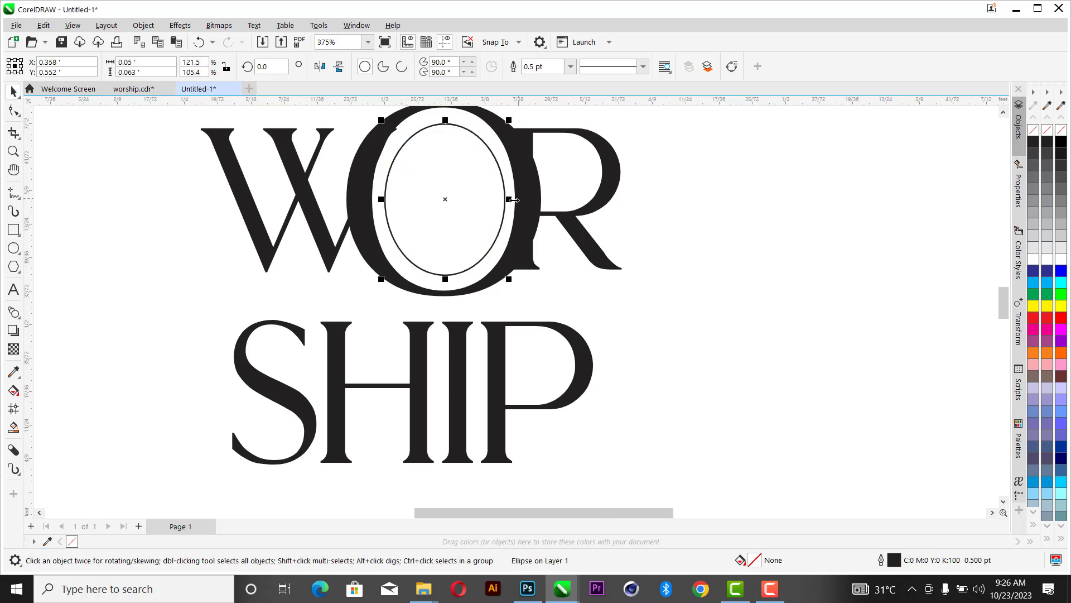
{"action": "left_click_drag", "start_coordinate": [508, 204], "coordinate": [499, 204]}
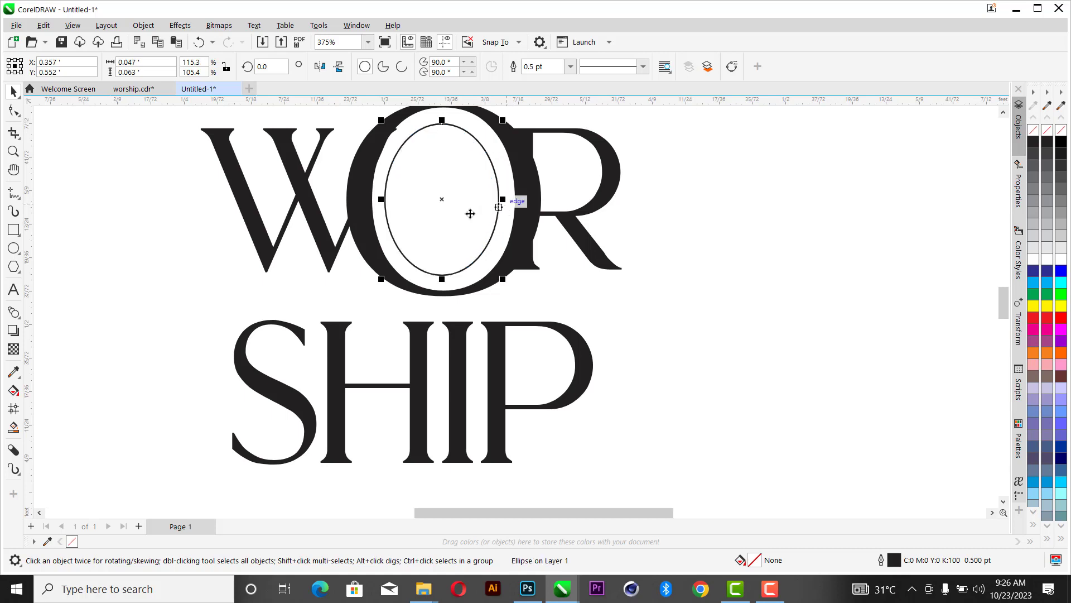
{"action": "left_click_drag", "start_coordinate": [380, 199], "coordinate": [383, 177]}
{"action": "scroll", "coordinate": [512, 163], "scroll_direction": "down", "scroll_amount": 1}
{"action": "scroll", "coordinate": [558, 190], "scroll_direction": "up", "scroll_amount": 3}
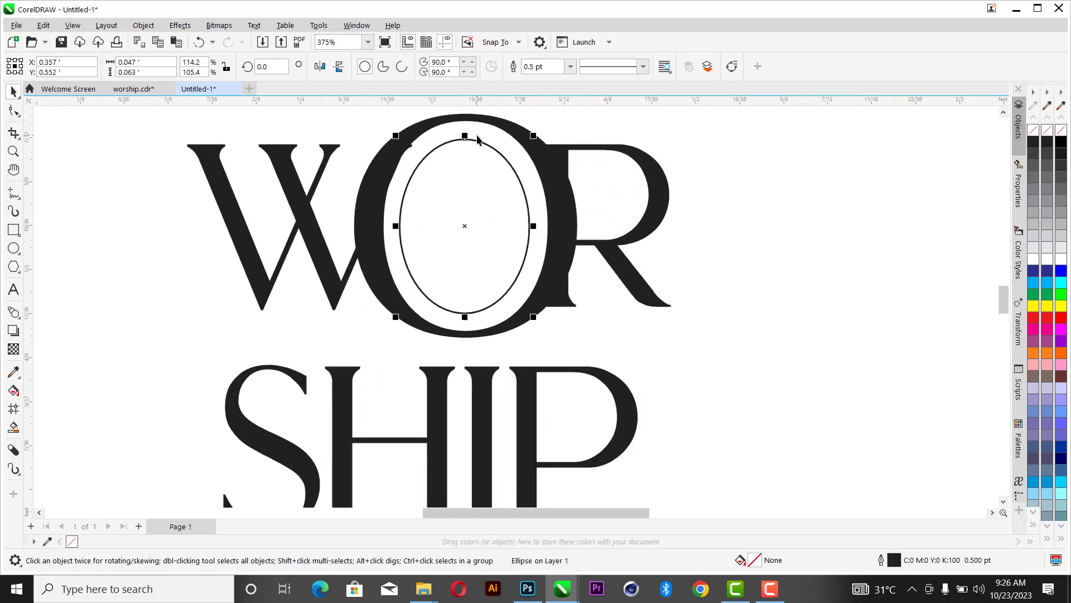
{"action": "scroll", "coordinate": [559, 192], "scroll_direction": "down", "scroll_amount": 4}
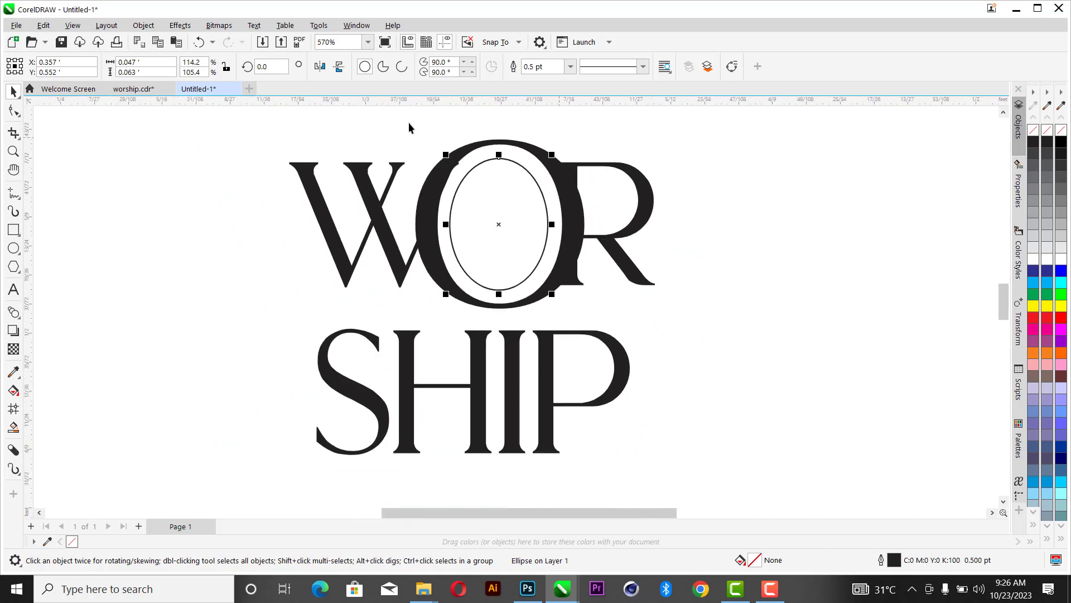
Select the O together with the inner ellipse and align the ellipse's centre to the O.
{"action": "left_click_drag", "start_coordinate": [401, 112], "coordinate": [606, 335]}
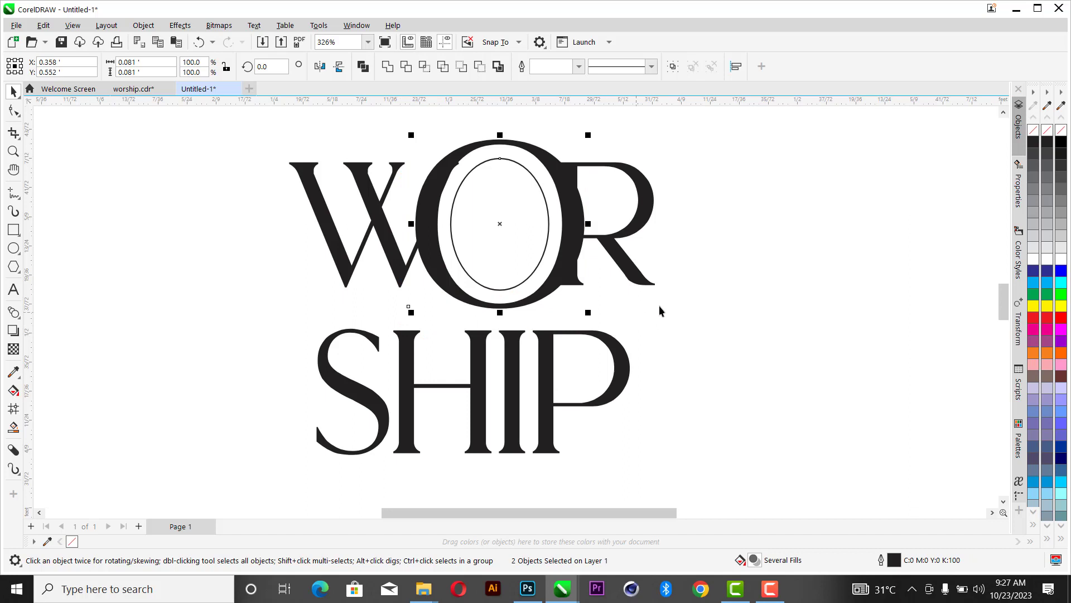
{"action": "left_click", "coordinate": [691, 248]}
{"action": "scroll", "coordinate": [500, 219], "scroll_direction": "up", "scroll_amount": 2}
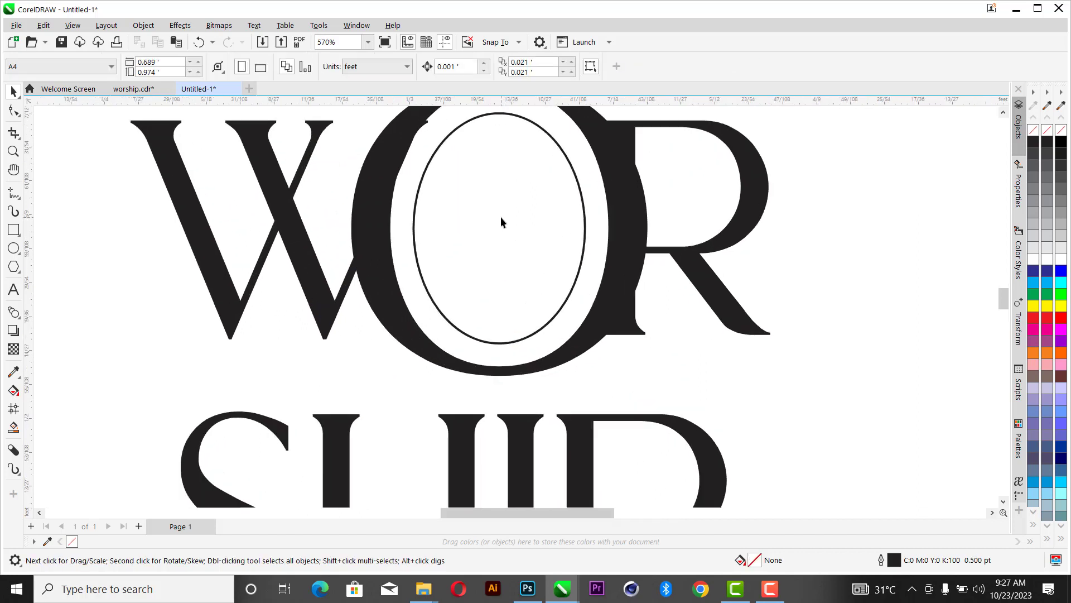
{"action": "scroll", "coordinate": [504, 216], "scroll_direction": "down", "scroll_amount": 2}
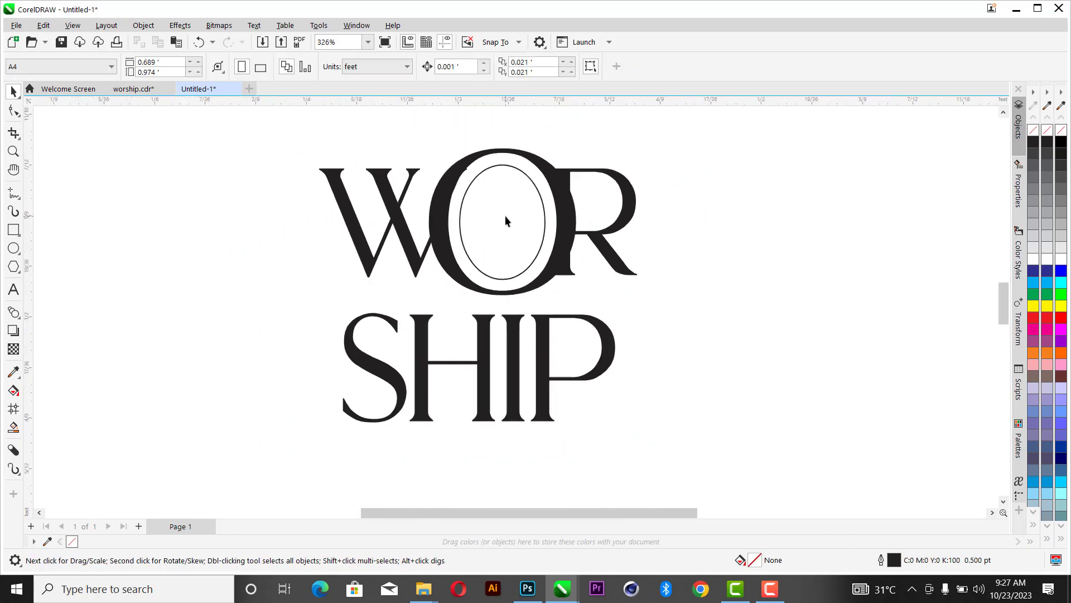
{"action": "left_click", "coordinate": [506, 217]}
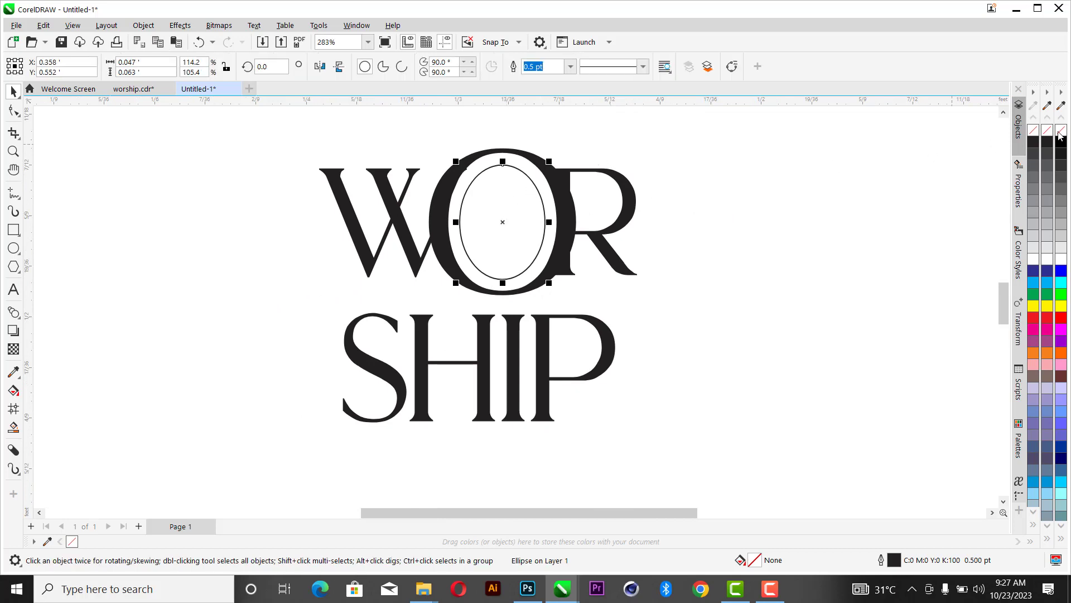
{"action": "key", "text": "Escape"}
Convert the O, the R and the W from text to curves, one letter at a time.
{"action": "left_click", "coordinate": [509, 157]}
{"action": "scroll", "coordinate": [508, 157], "scroll_direction": "up", "scroll_amount": 3}
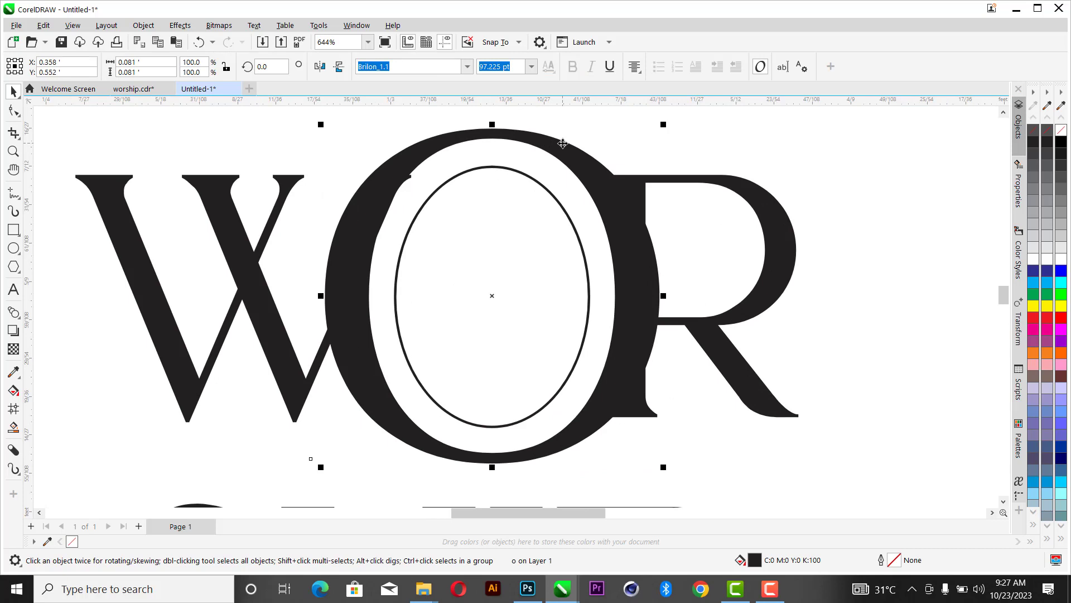
{"action": "key", "text": "ctrl+q"}
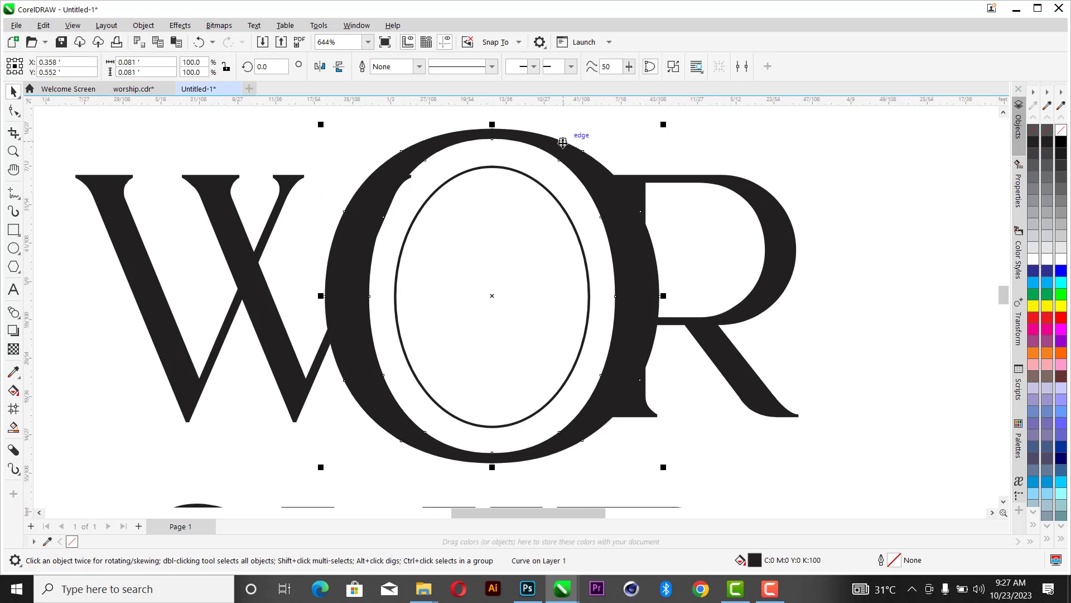
{"action": "left_click", "coordinate": [743, 194]}
{"action": "key", "text": "ctrl+q"}
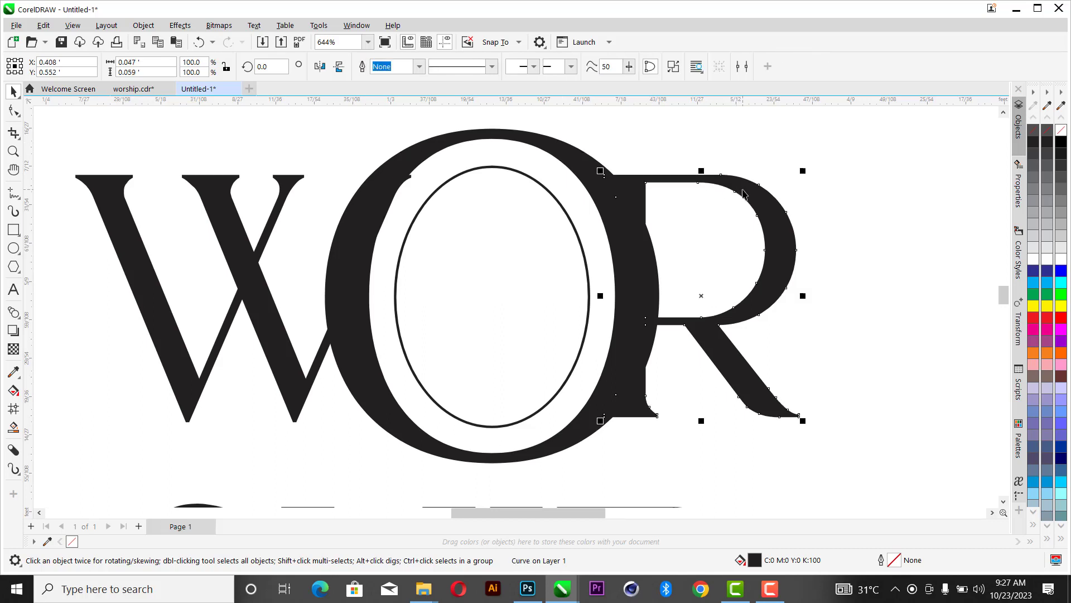
{"action": "left_click", "coordinate": [234, 257]}
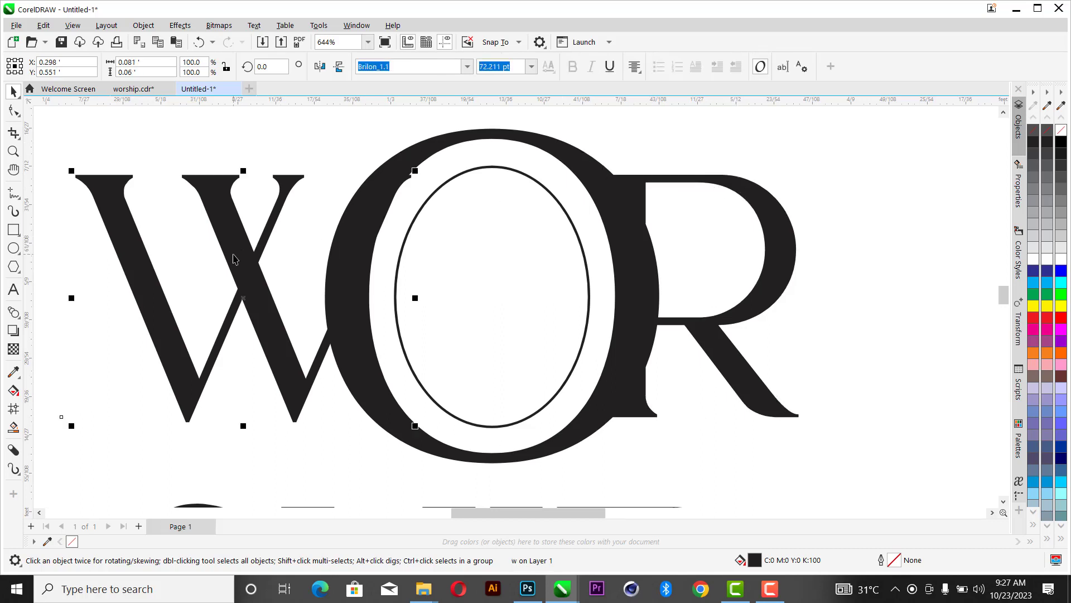
{"action": "key", "text": "ctrl+q"}
{"action": "scroll", "coordinate": [486, 223], "scroll_direction": "down", "scroll_amount": 2}
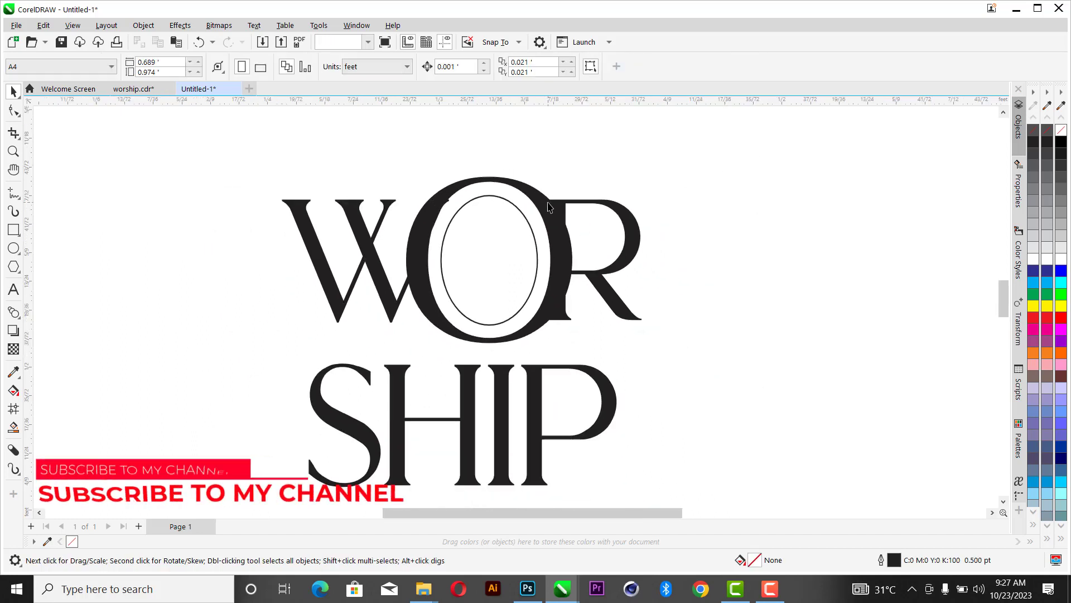
Weld the W and the R into a single curve object, leaving it in its original position.
{"action": "left_click", "coordinate": [610, 207]}
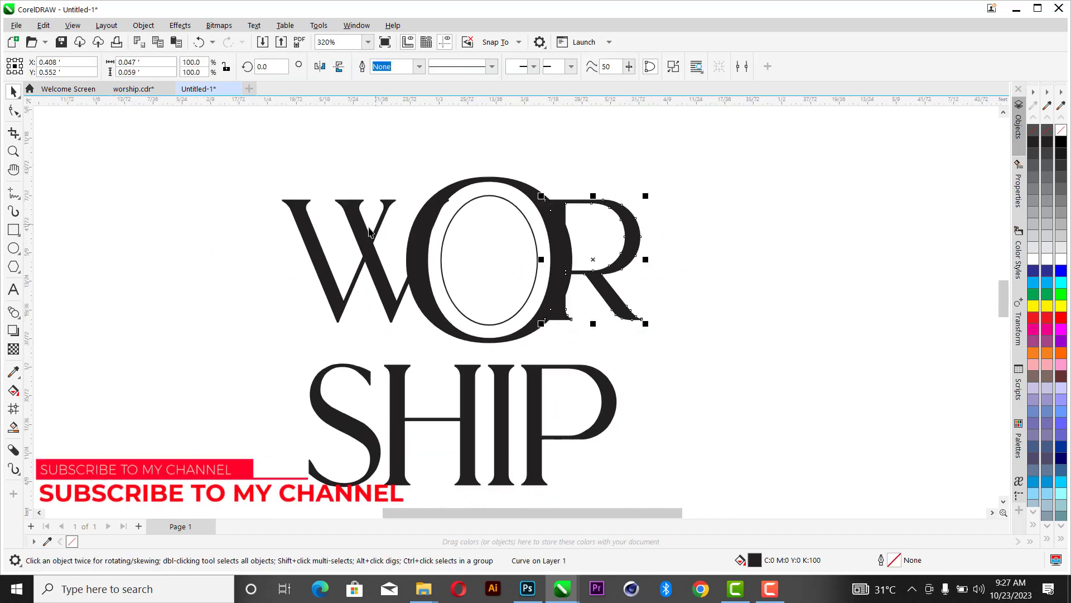
{"action": "left_click", "coordinate": [363, 239]}
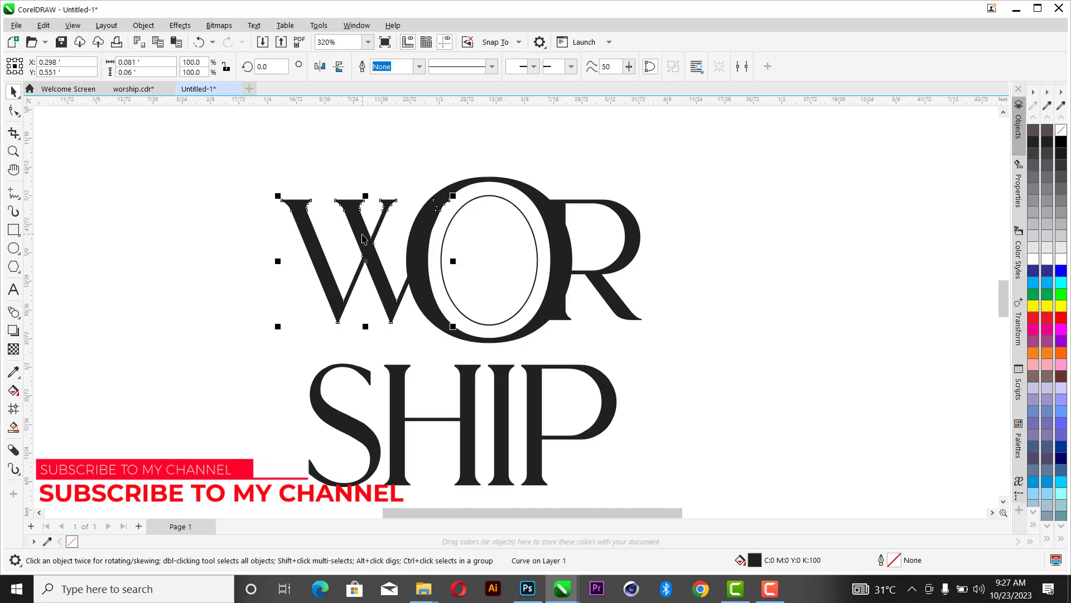
{"action": "left_click", "coordinate": [634, 235], "text": "shift"}
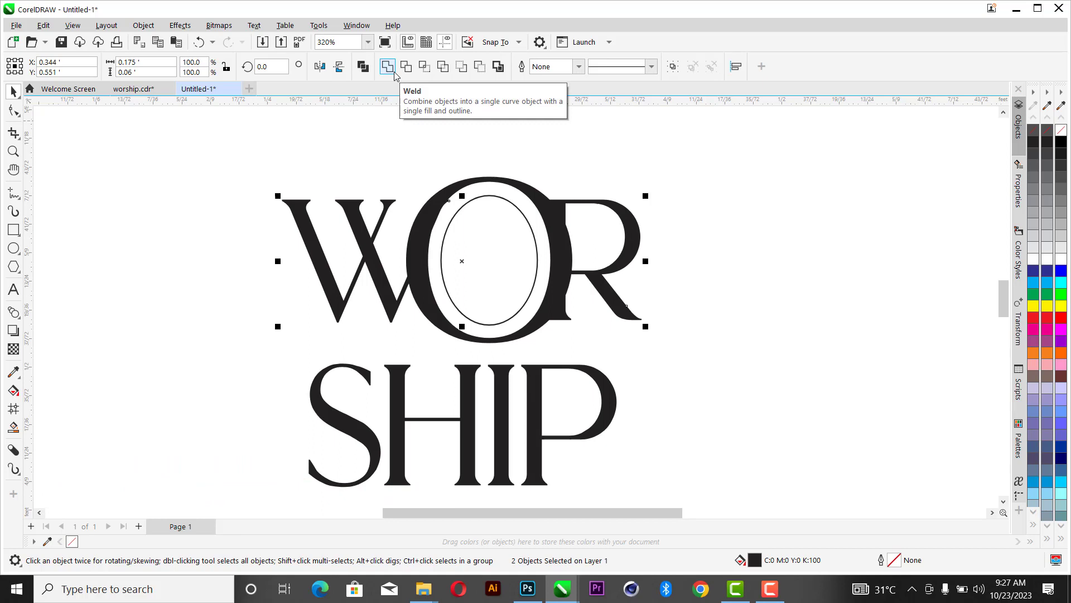
{"action": "left_click", "coordinate": [387, 66]}
{"action": "left_click_drag", "start_coordinate": [602, 207], "coordinate": [602, 175]}
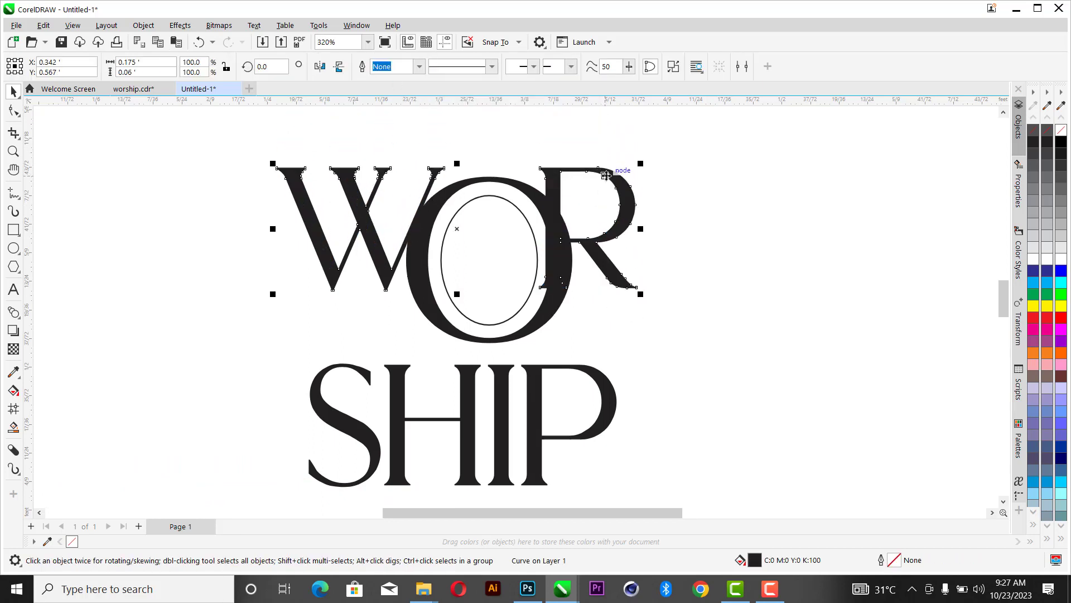
{"action": "key", "text": "ctrl+z"}
{"action": "left_click", "coordinate": [619, 167]}
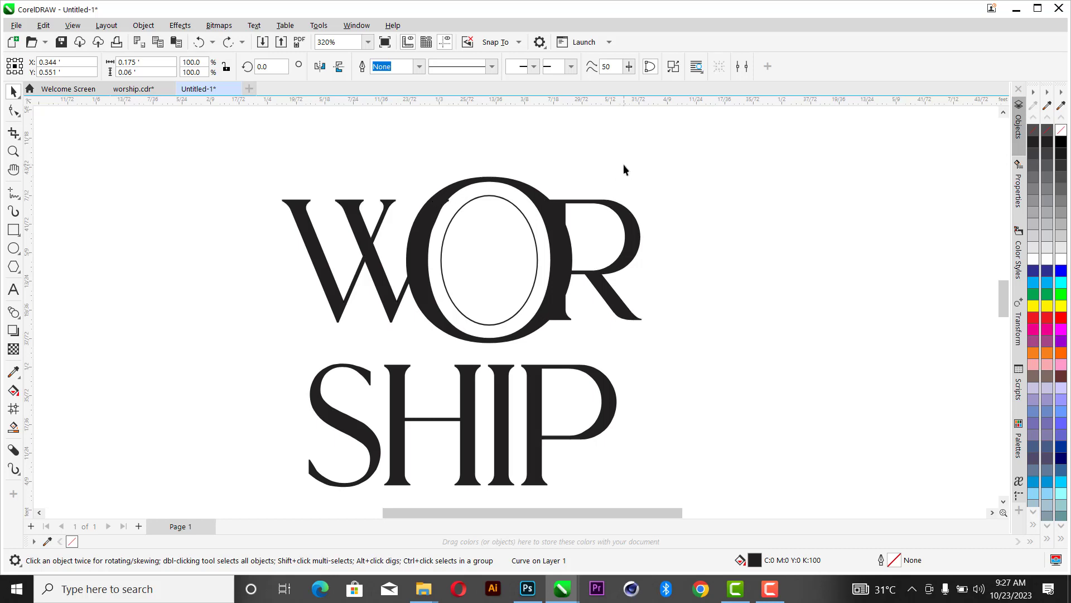
{"action": "left_click", "coordinate": [542, 200]}
{"action": "scroll", "coordinate": [544, 314], "scroll_direction": "up", "scroll_amount": 1}
{"action": "scroll", "coordinate": [544, 237], "scroll_direction": "up", "scroll_amount": 1}
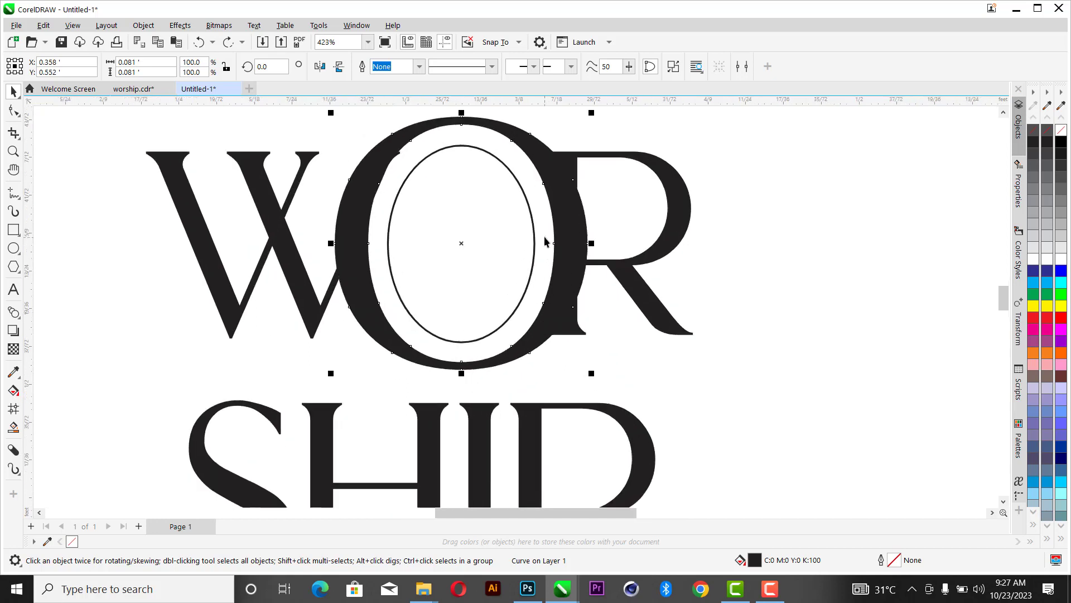
{"action": "scroll", "coordinate": [544, 236], "scroll_direction": "up", "scroll_amount": 1}
{"action": "scroll", "coordinate": [544, 236], "scroll_direction": "down", "scroll_amount": 1}
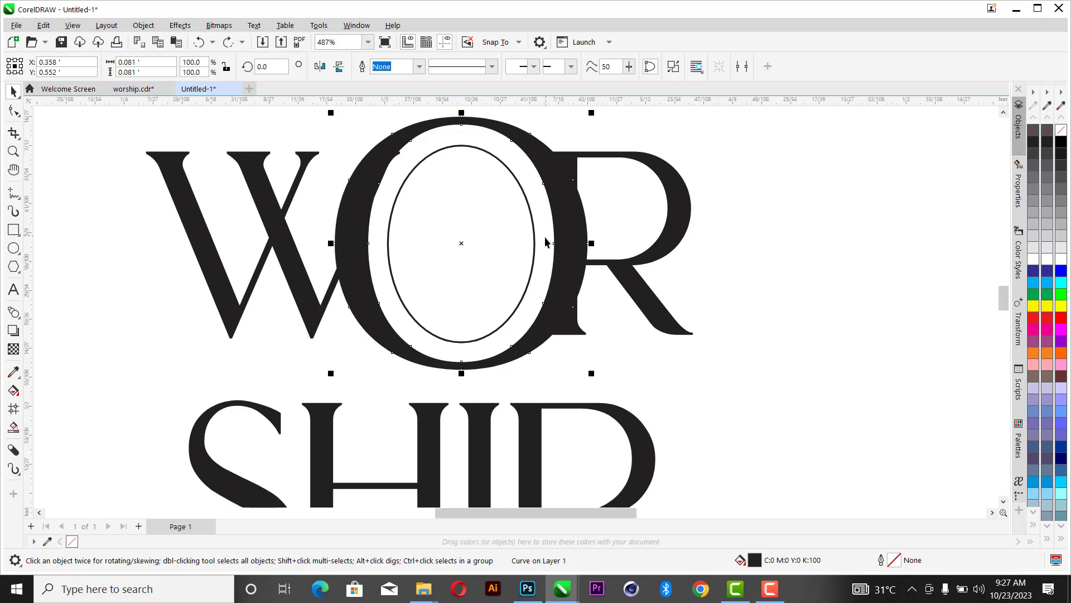
{"action": "left_click", "coordinate": [632, 142]}
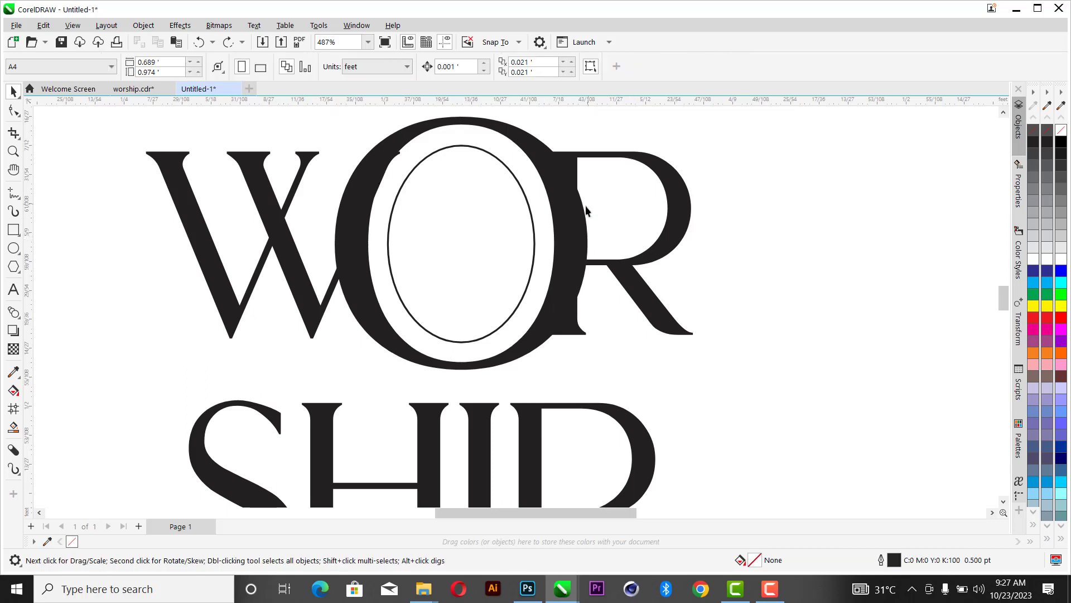
Give the O a 3.0 pt outline in the 60% black grey.
{"action": "left_click", "coordinate": [575, 212]}
{"action": "left_click", "coordinate": [510, 139]}
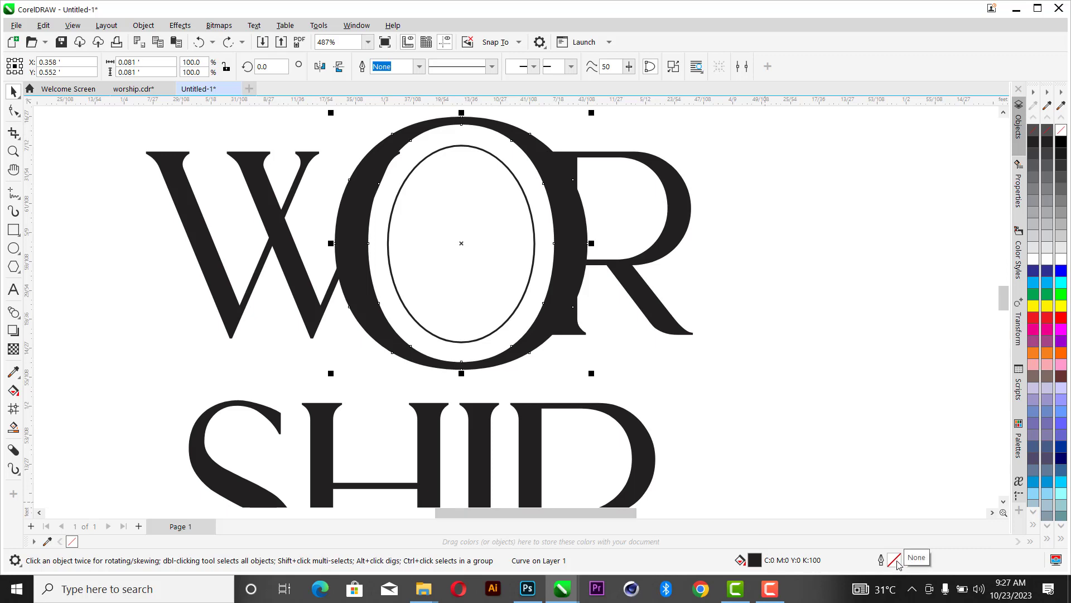
{"action": "left_click", "coordinate": [419, 67]}
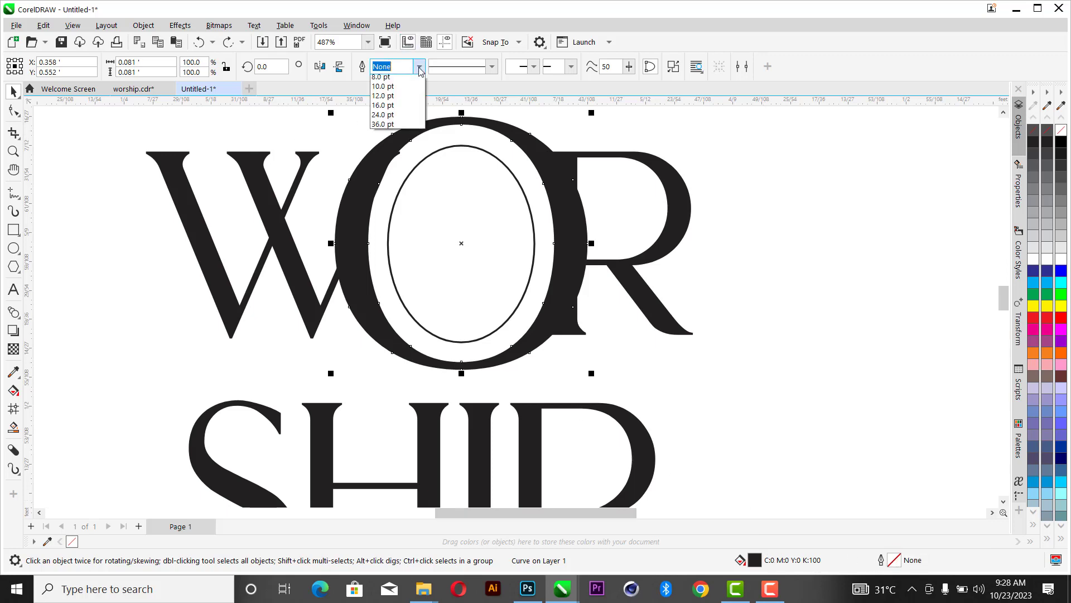
{"action": "left_click", "coordinate": [390, 146]}
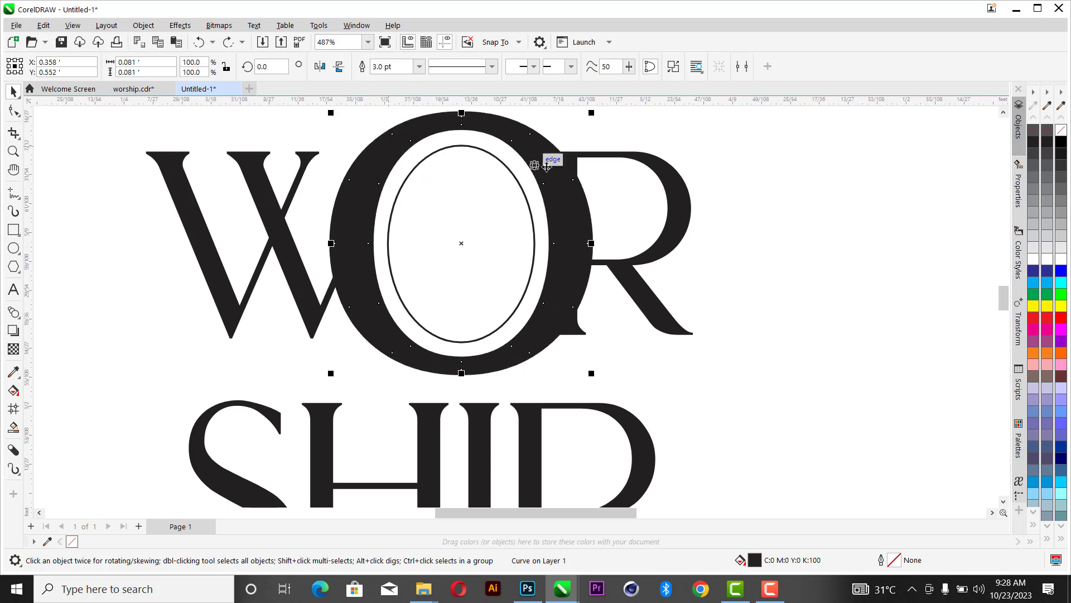
{"action": "right_click", "coordinate": [1047, 189]}
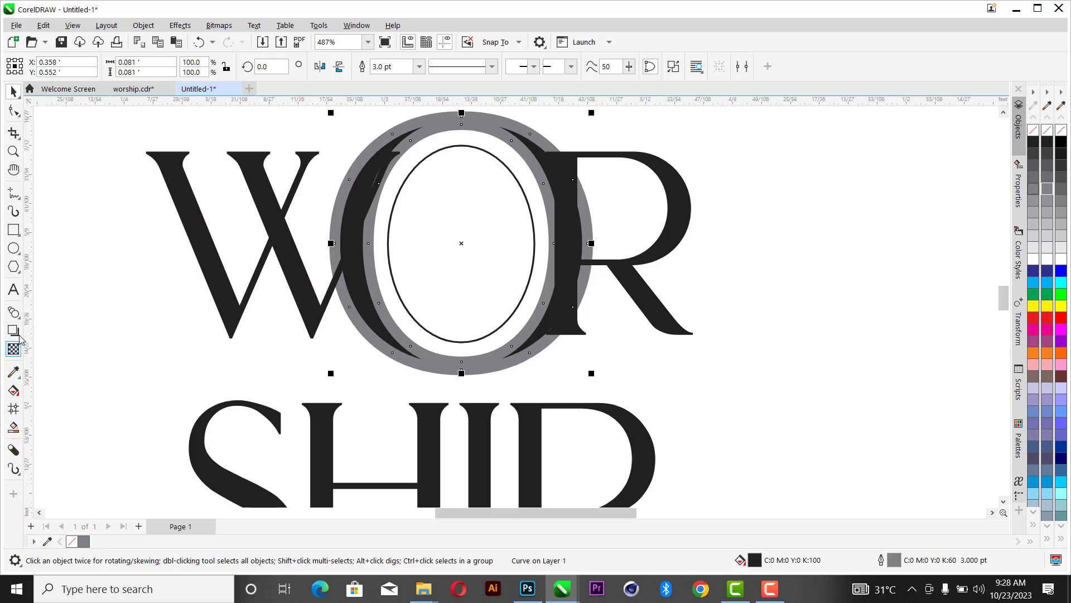
Set the O's outline width to 2.0 pt.
{"action": "left_click", "coordinate": [21, 478]}
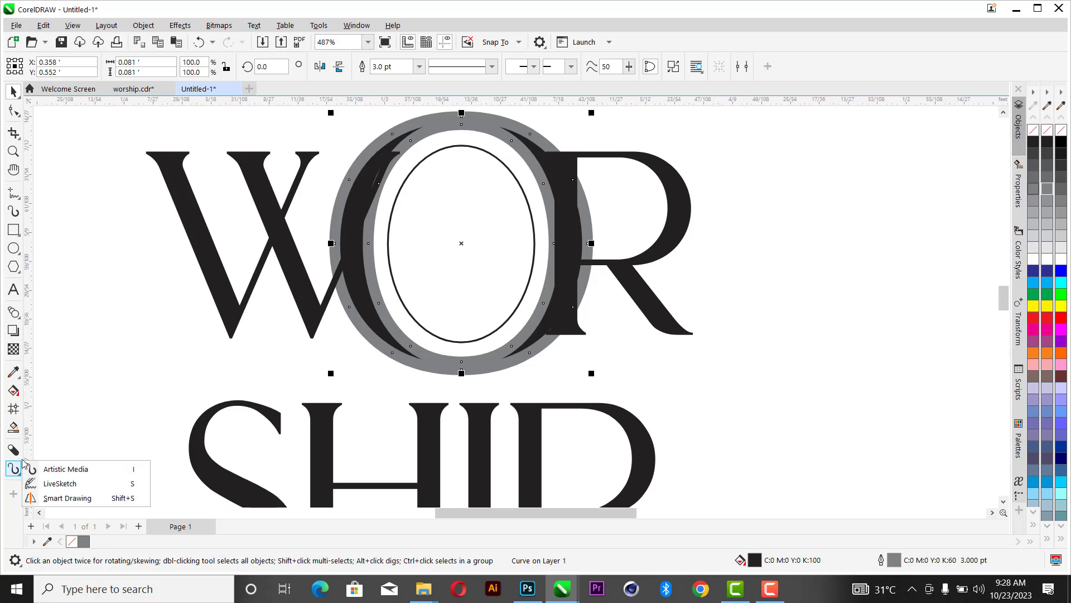
{"action": "left_click", "coordinate": [16, 373]}
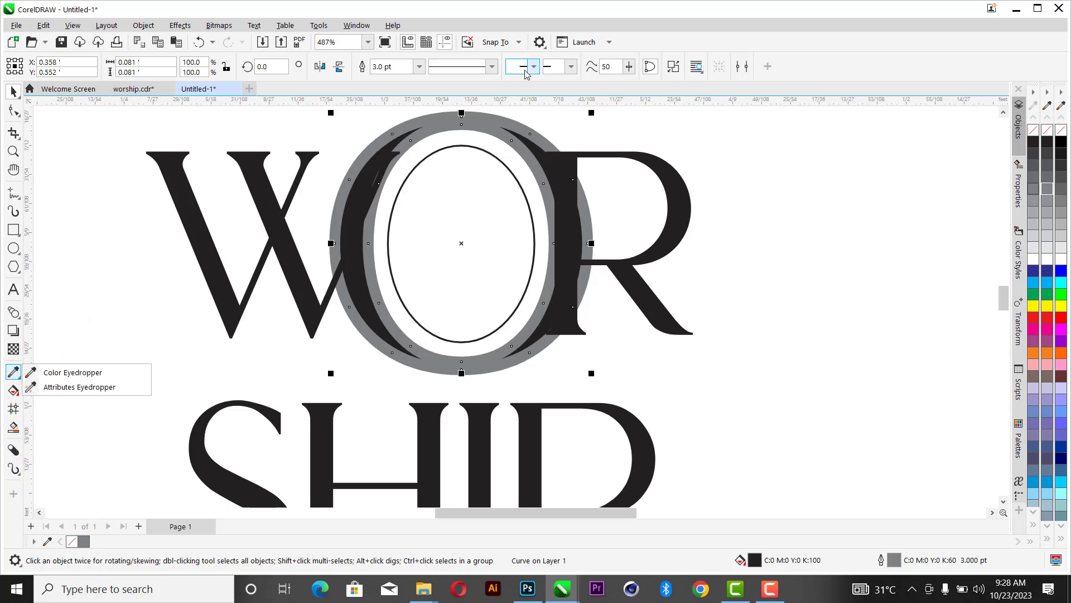
{"action": "left_click", "coordinate": [419, 66]}
{"action": "left_click", "coordinate": [394, 136]}
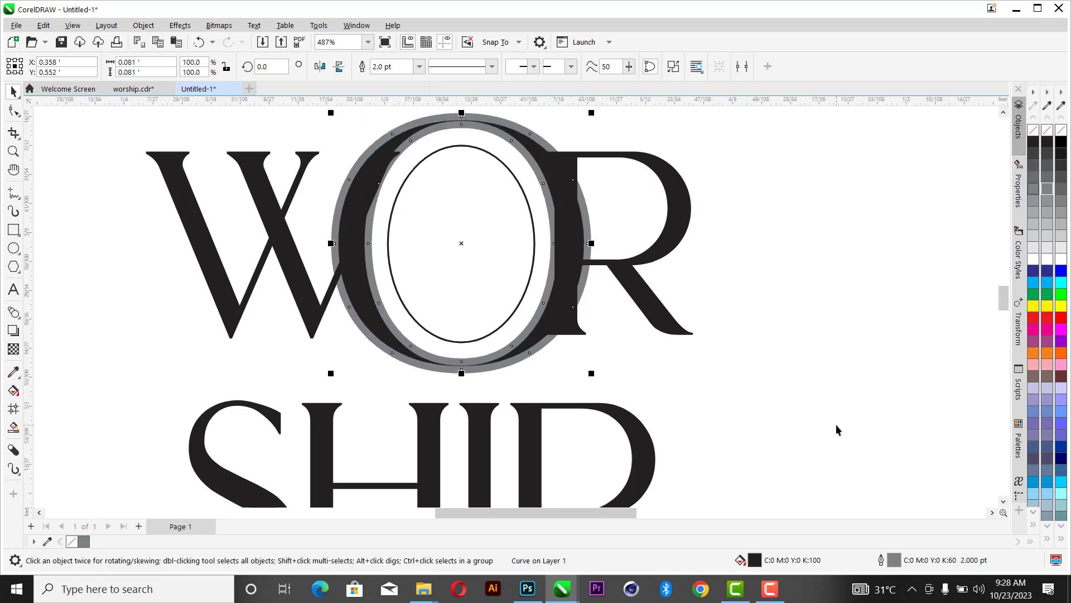
Place the O's outline behind its fill in the Outline Pen settings.
{"action": "key", "text": "F12"}
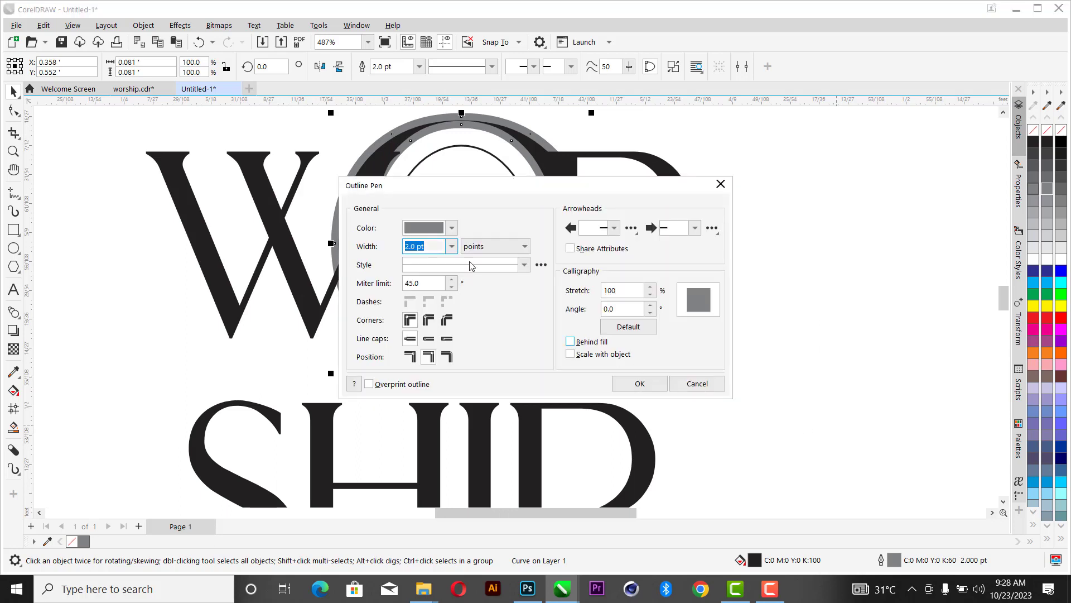
{"action": "left_click", "coordinate": [595, 343]}
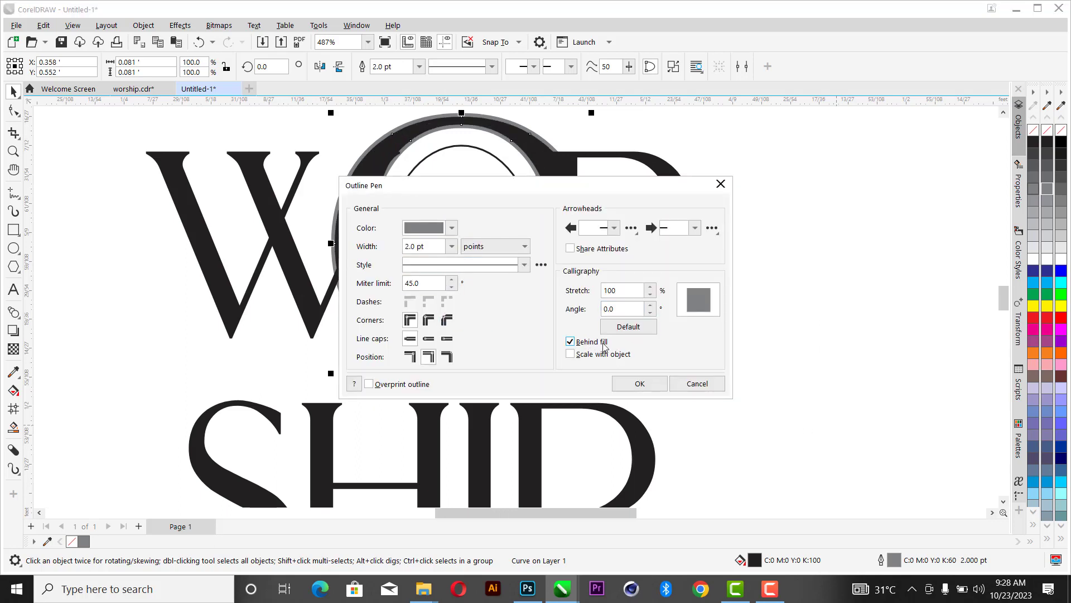
{"action": "left_click_drag", "start_coordinate": [621, 185], "coordinate": [896, 153]}
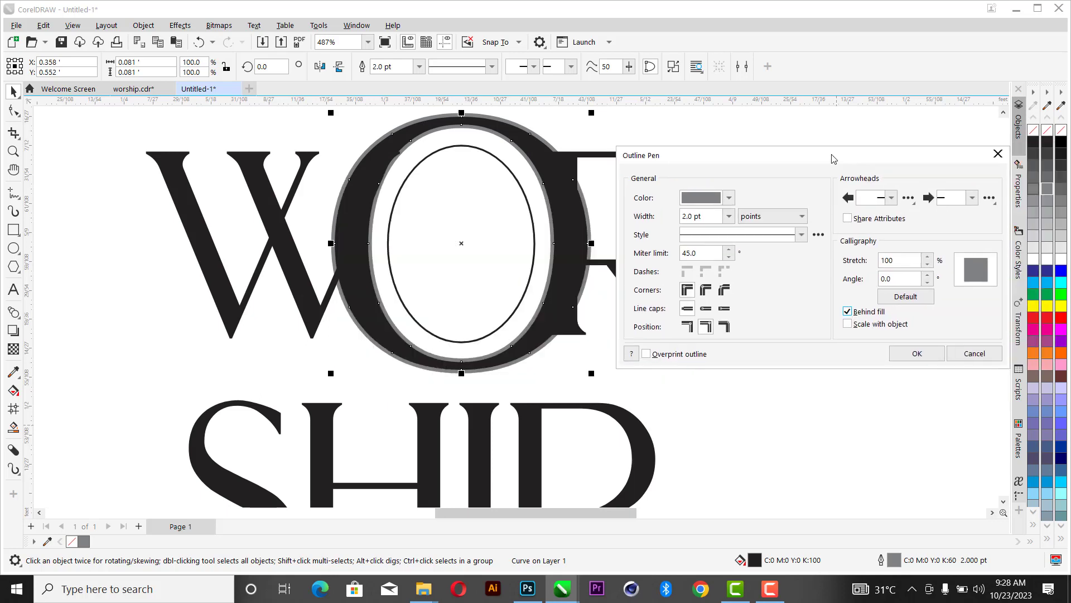
{"action": "left_click", "coordinate": [916, 353]}
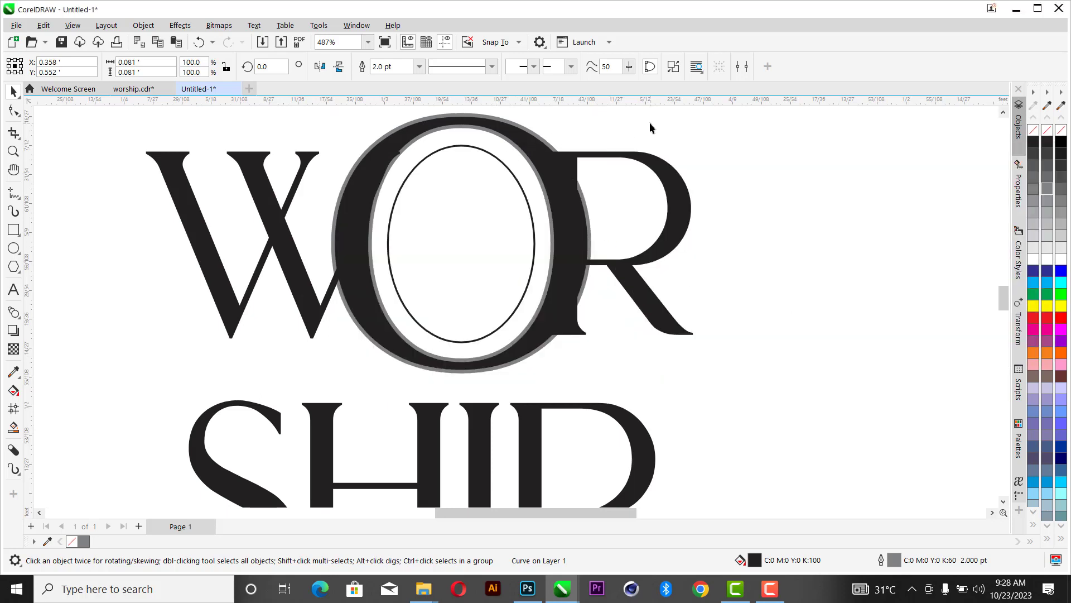
Bring the O to the front of the W and R and convert its grey outline to a separate object.
{"action": "left_click", "coordinate": [525, 143]}
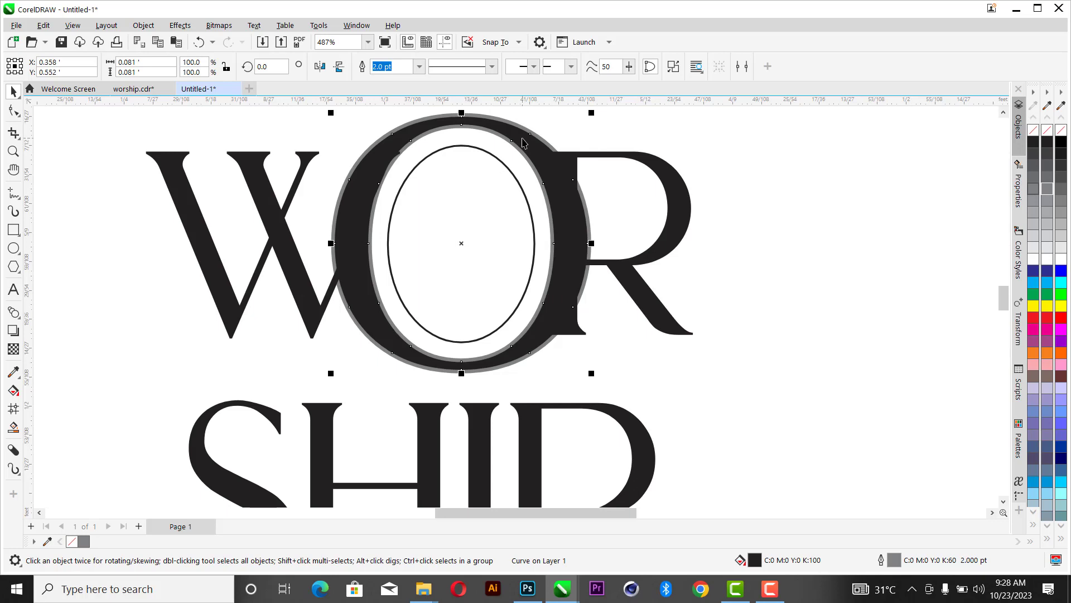
{"action": "key", "text": "shift+Page_Up"}
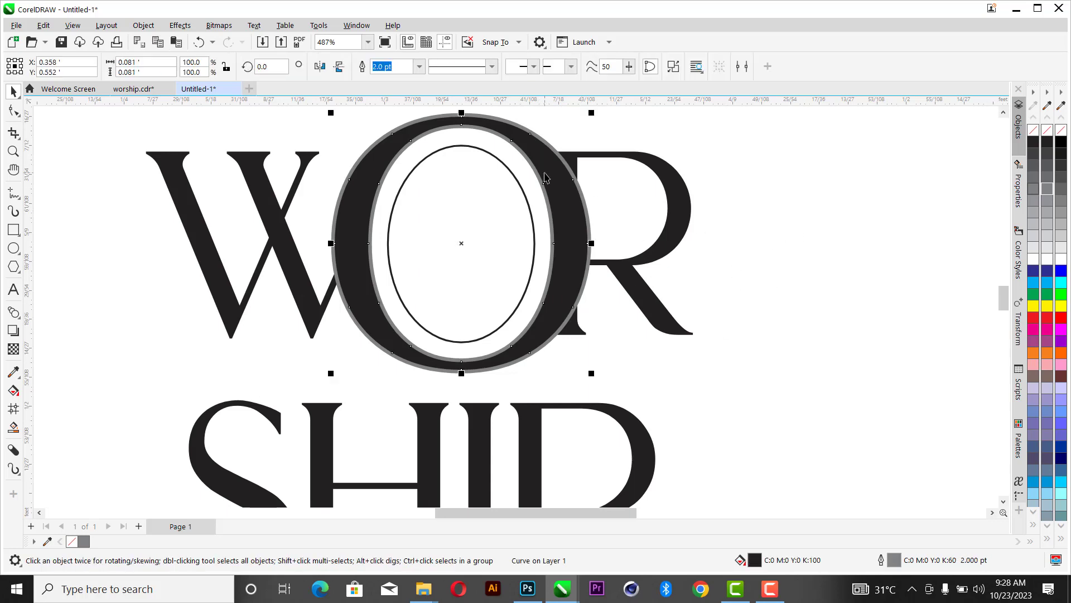
{"action": "key", "text": "ctrl+shift+q"}
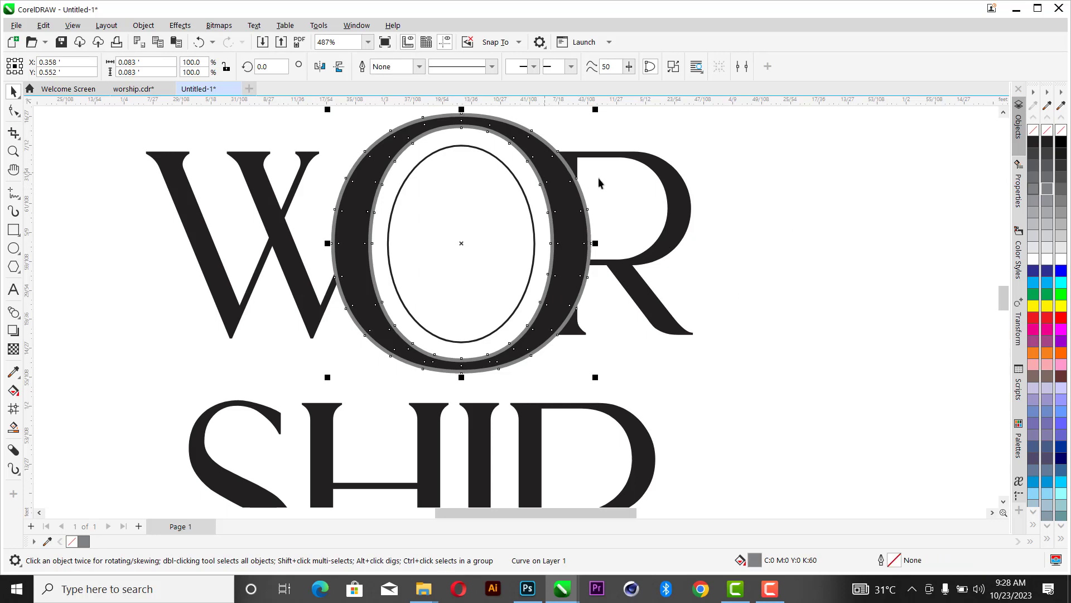
Try moving the black O away from its separated grey outline, and undo the move.
{"action": "left_click", "coordinate": [779, 170]}
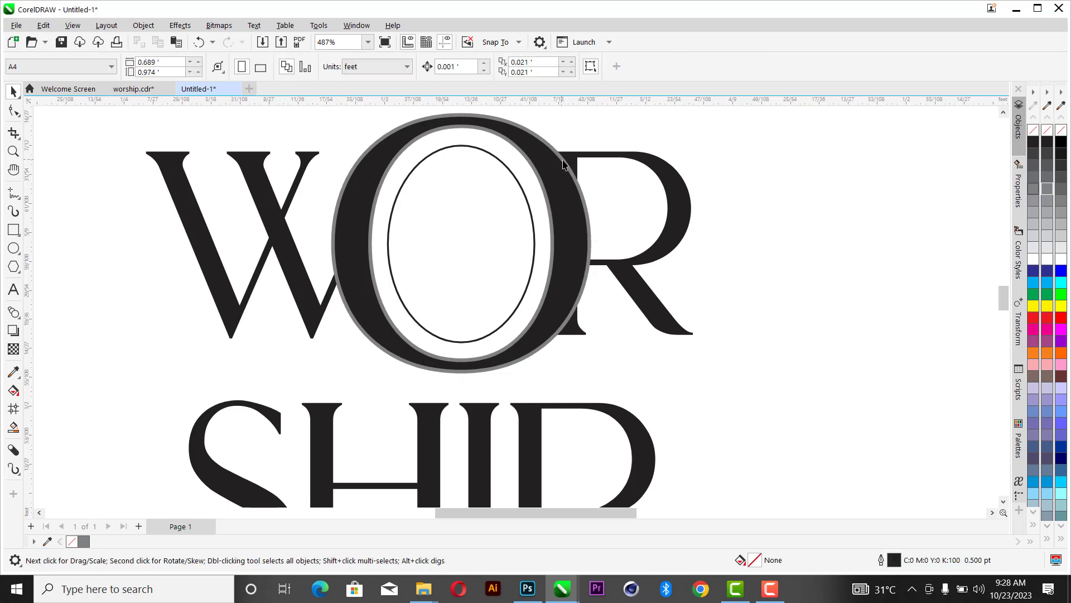
{"action": "left_click_drag", "start_coordinate": [563, 164], "coordinate": [823, 191]}
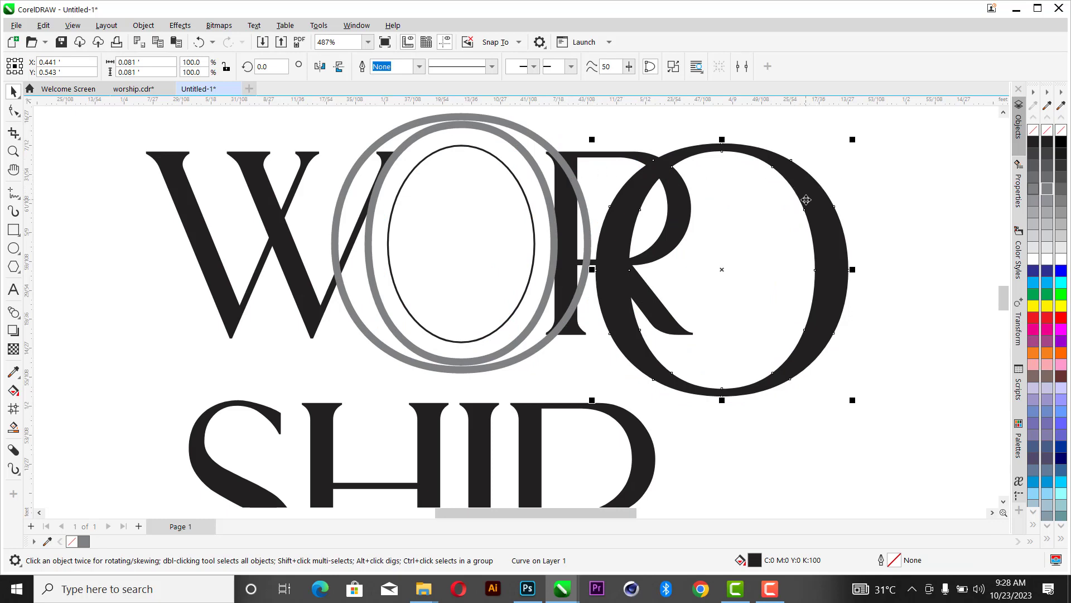
{"action": "key", "text": "ctrl+z"}
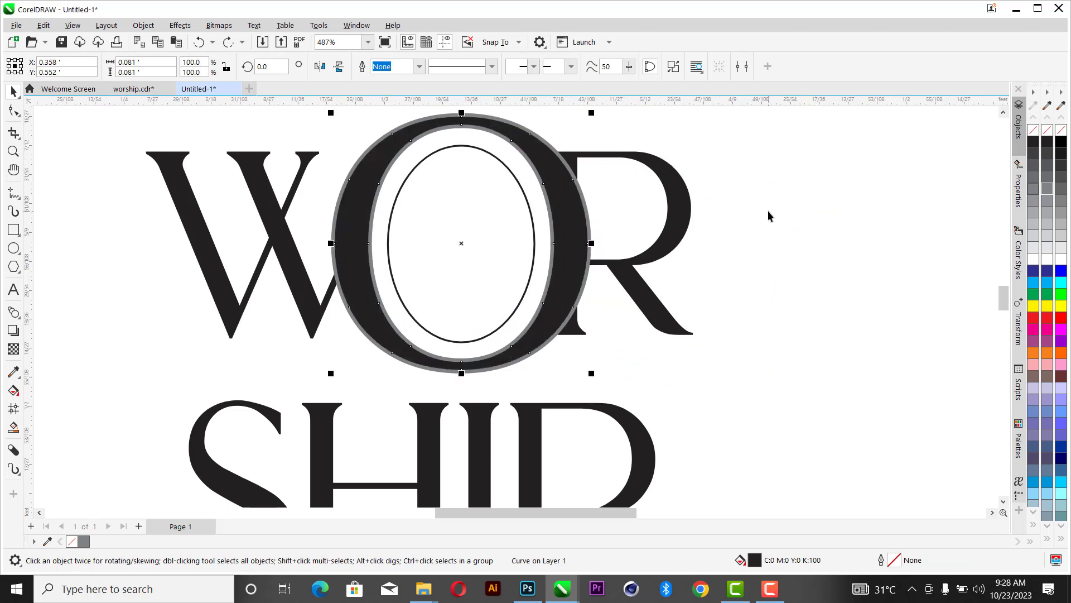
{"action": "left_click", "coordinate": [749, 174]}
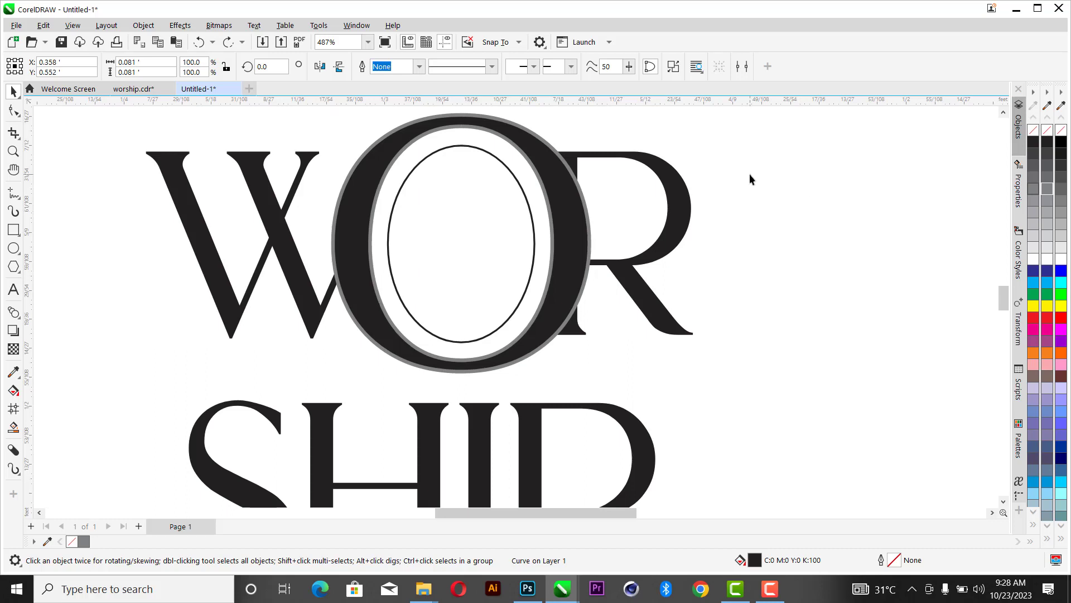
Cut the shape of the grey O outline out of the welded W and R with Simplify, and delete the grey outline.
{"action": "left_click", "coordinate": [571, 171]}
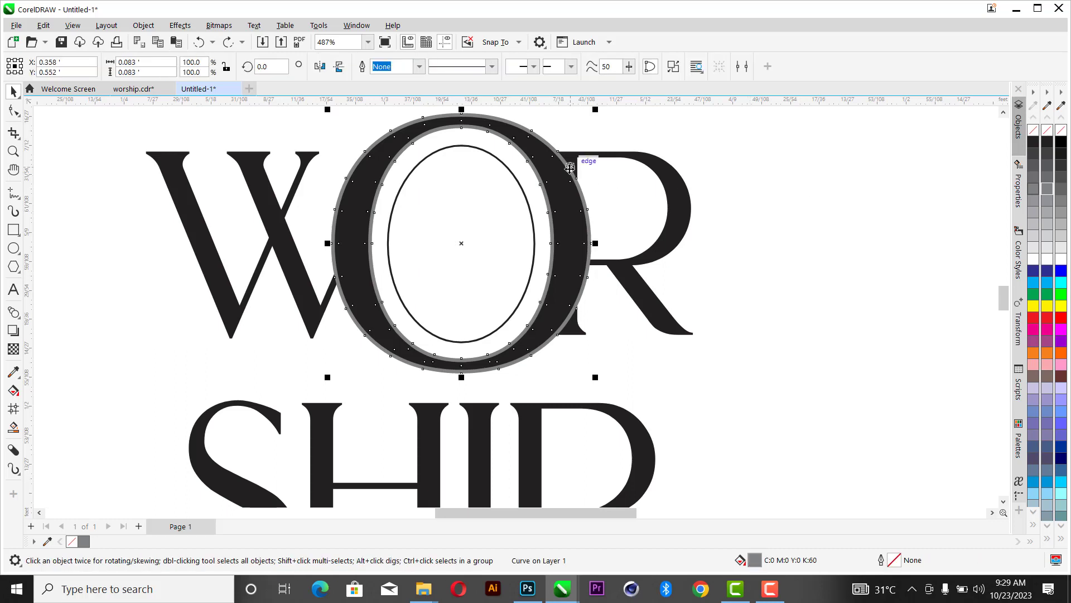
{"action": "left_click", "coordinate": [663, 173], "text": "shift"}
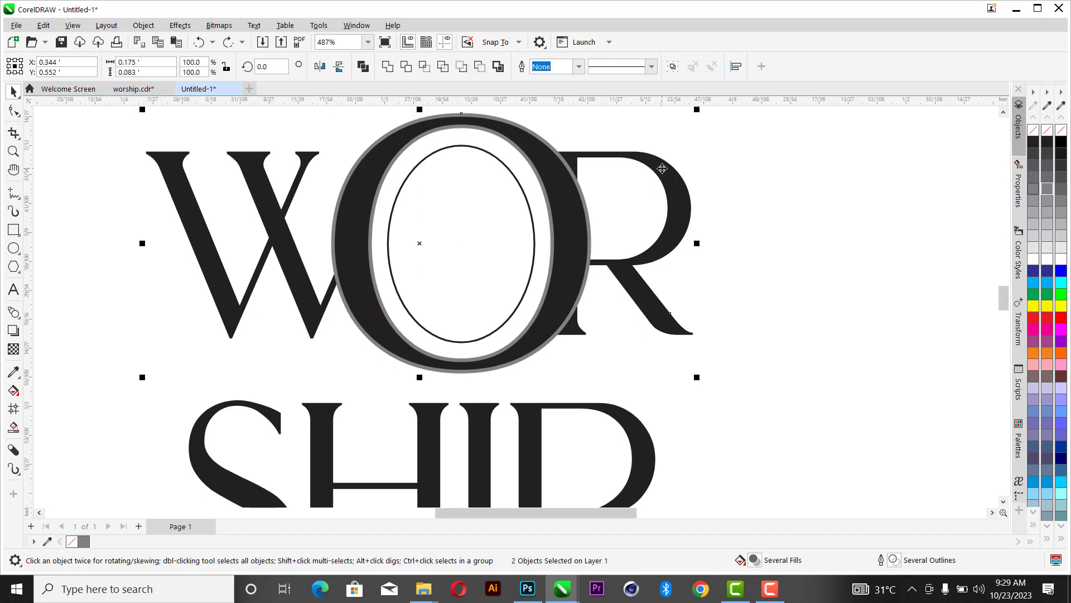
{"action": "left_click", "coordinate": [444, 67]}
{"action": "left_click", "coordinate": [701, 151]}
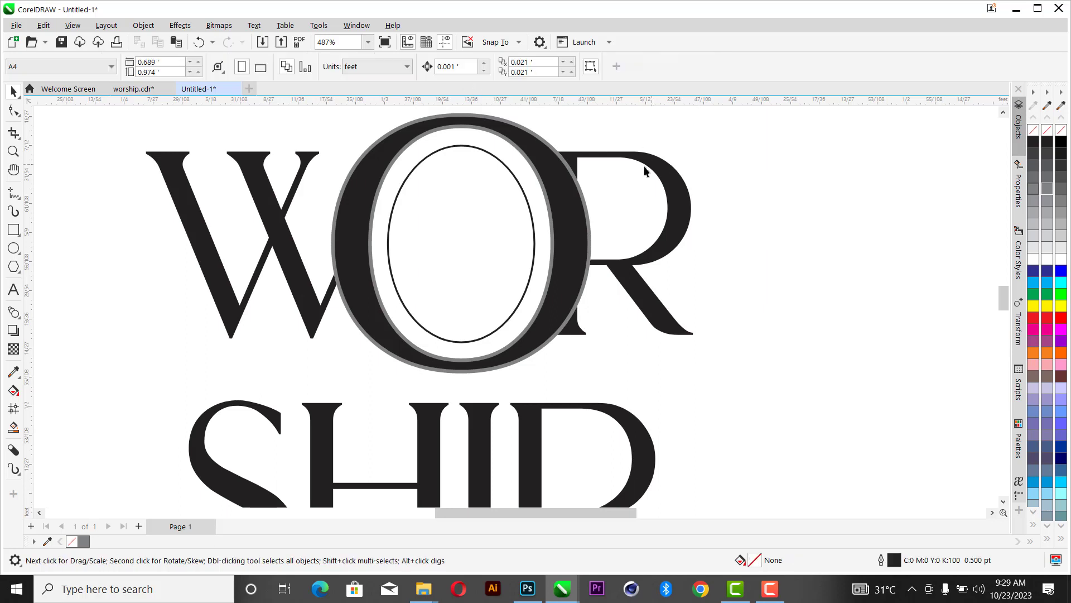
{"action": "left_click", "coordinate": [344, 302]}
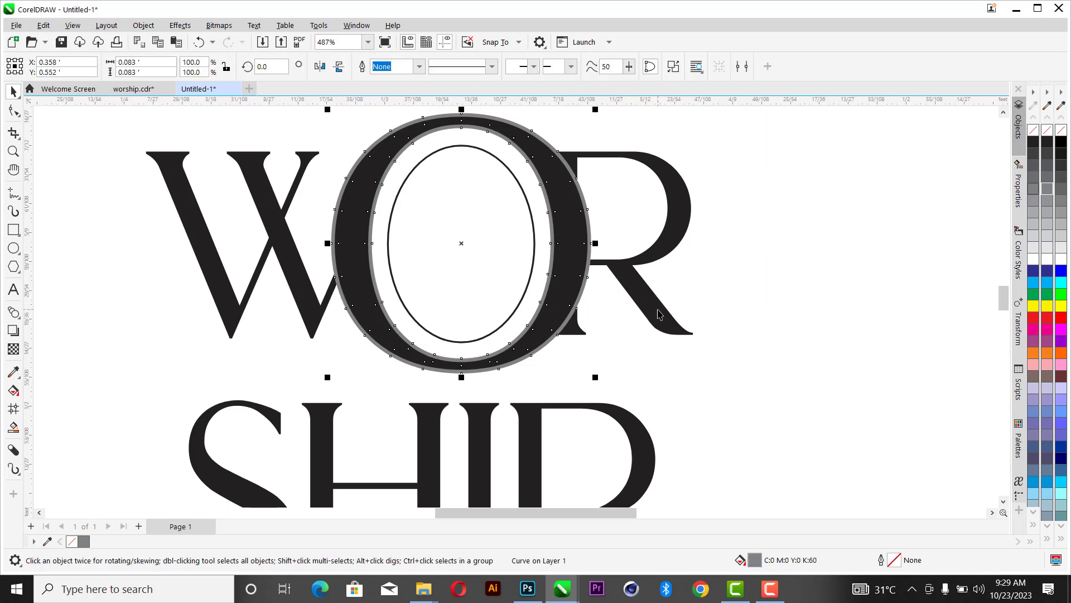
{"action": "key", "text": "Delete"}
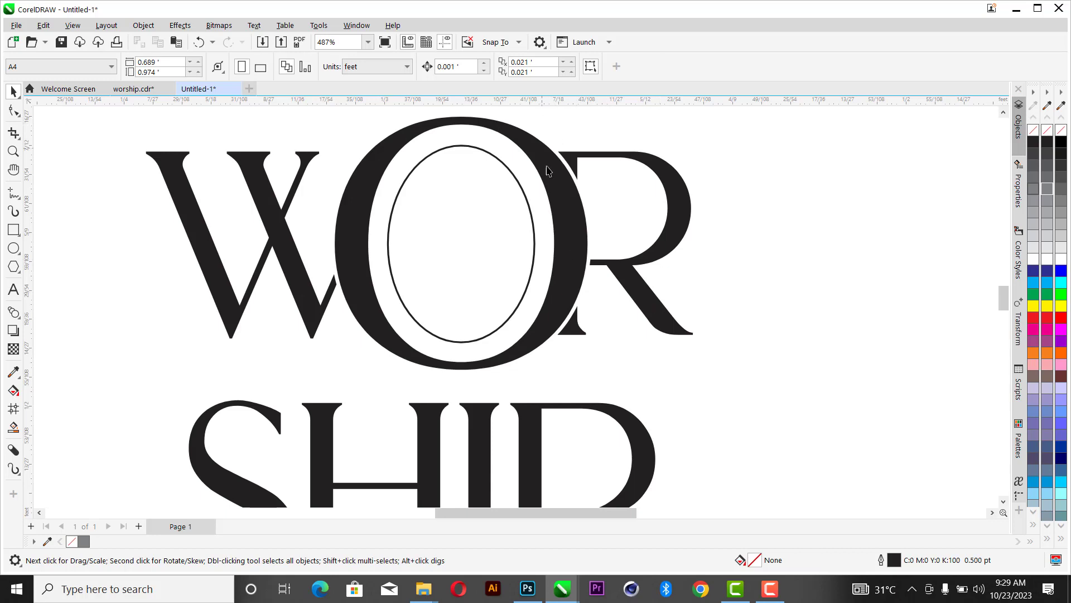
Fill the ellipse inside the O with solid RGB black and remove its outline.
{"action": "scroll", "coordinate": [547, 171], "scroll_direction": "up", "scroll_amount": 2}
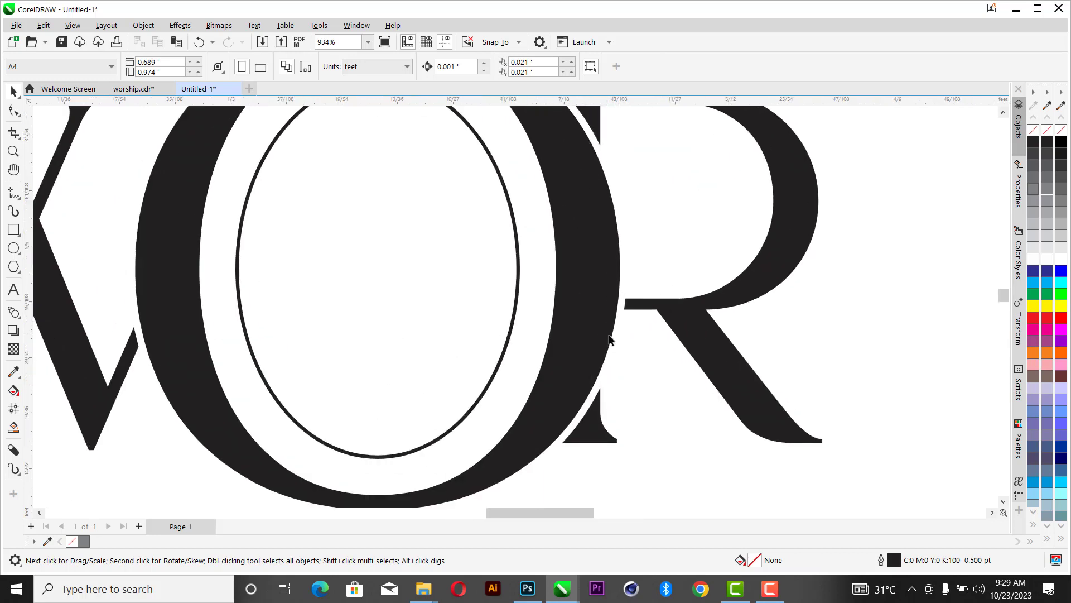
{"action": "scroll", "coordinate": [544, 334], "scroll_direction": "down", "scroll_amount": 2}
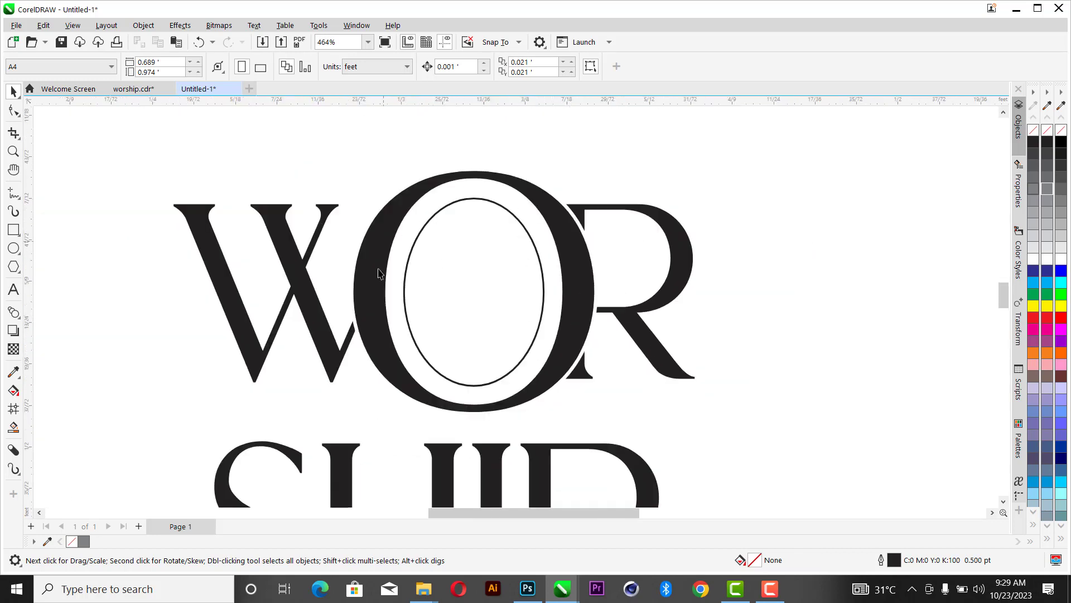
{"action": "left_click", "coordinate": [453, 231]}
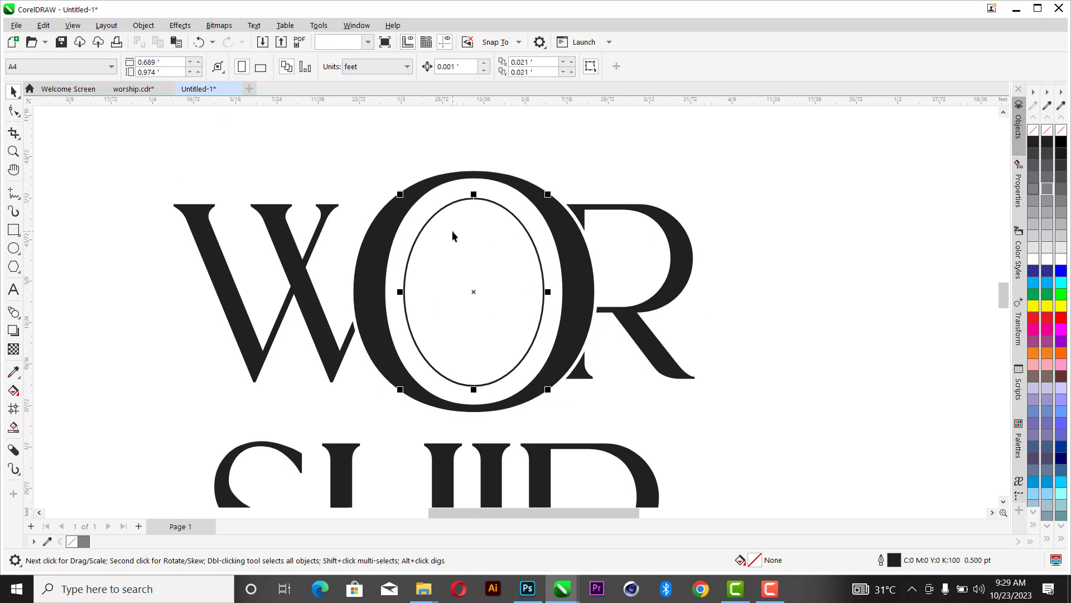
{"action": "left_click", "coordinate": [1047, 141]}
{"action": "left_click", "coordinate": [1060, 142]}
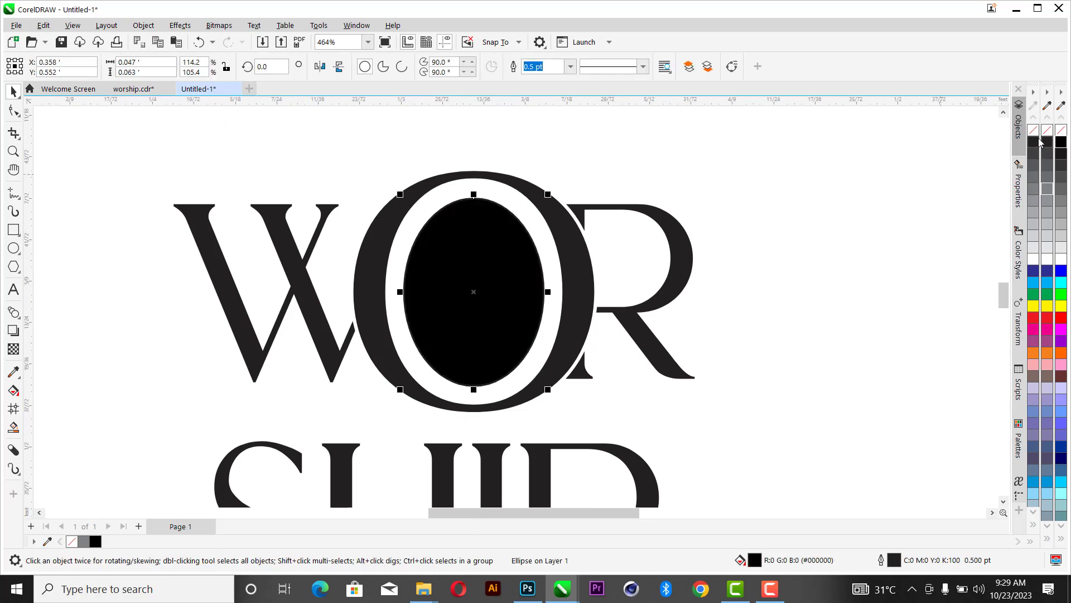
{"action": "right_click", "coordinate": [1033, 130]}
Recolour the W, R, O and inner ellipse together with the RGB black fill.
{"action": "scroll", "coordinate": [861, 171], "scroll_direction": "down", "scroll_amount": 2}
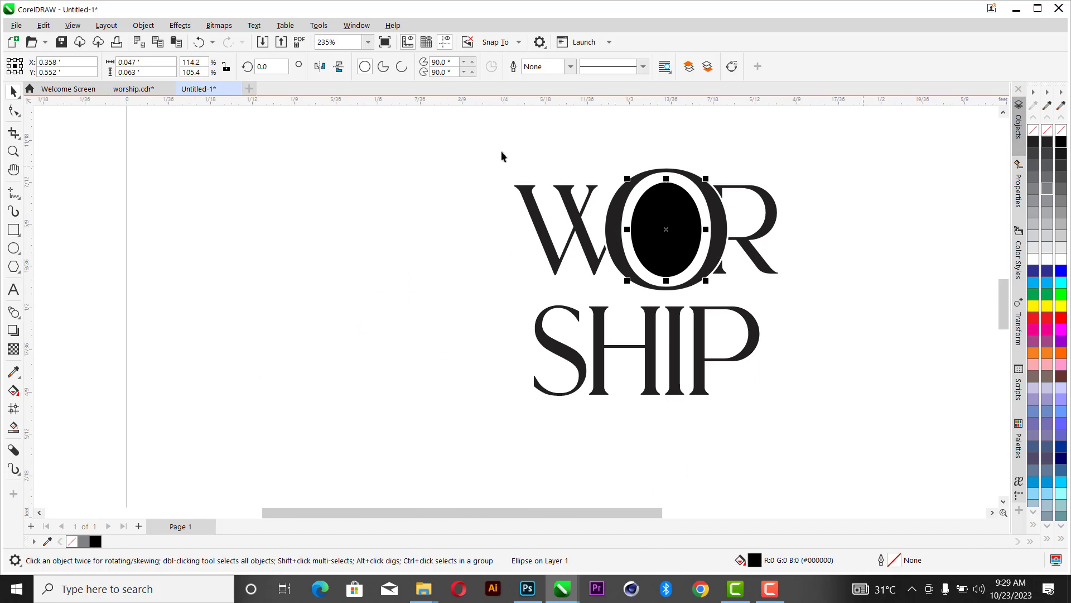
{"action": "left_click_drag", "start_coordinate": [471, 139], "coordinate": [866, 303]}
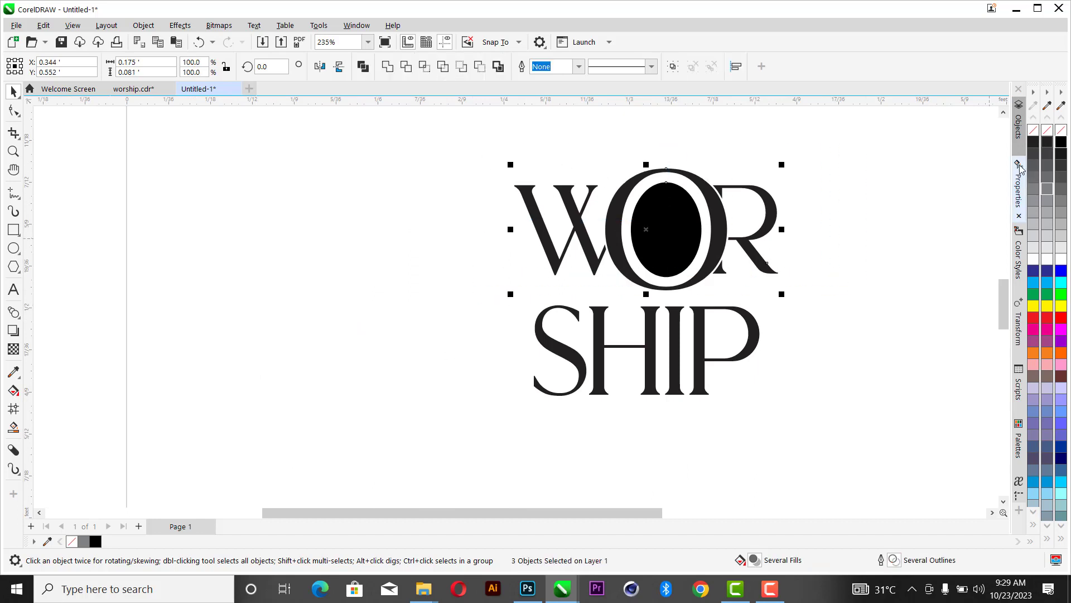
{"action": "left_click", "coordinate": [1056, 142]}
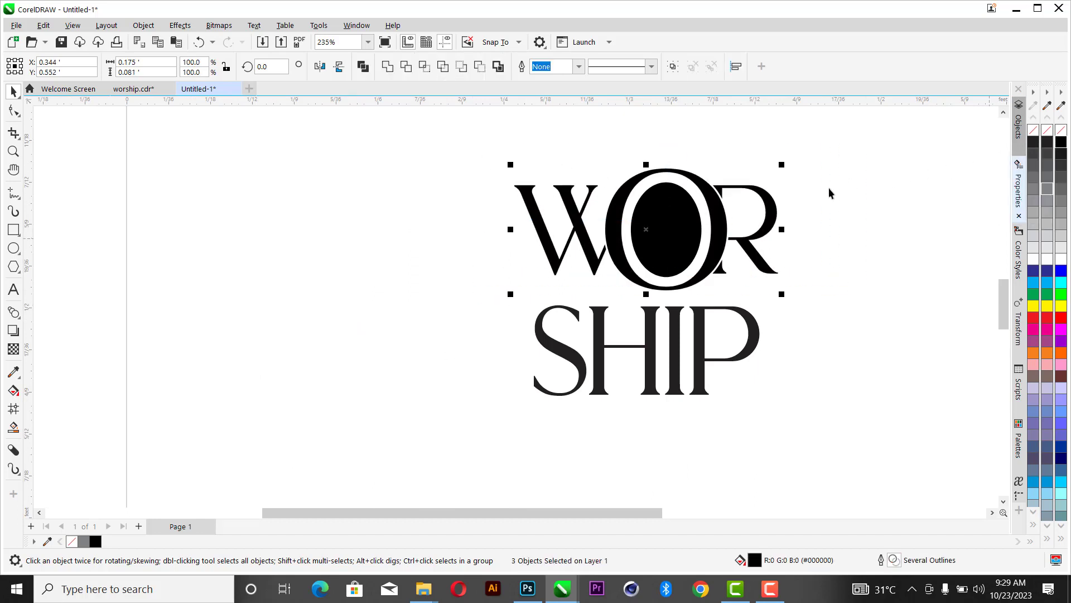
Nudge the SHIP text upward until the tops of its letters overlap the lower edge of the O.
{"action": "scroll", "coordinate": [828, 191], "scroll_direction": "up", "scroll_amount": 2}
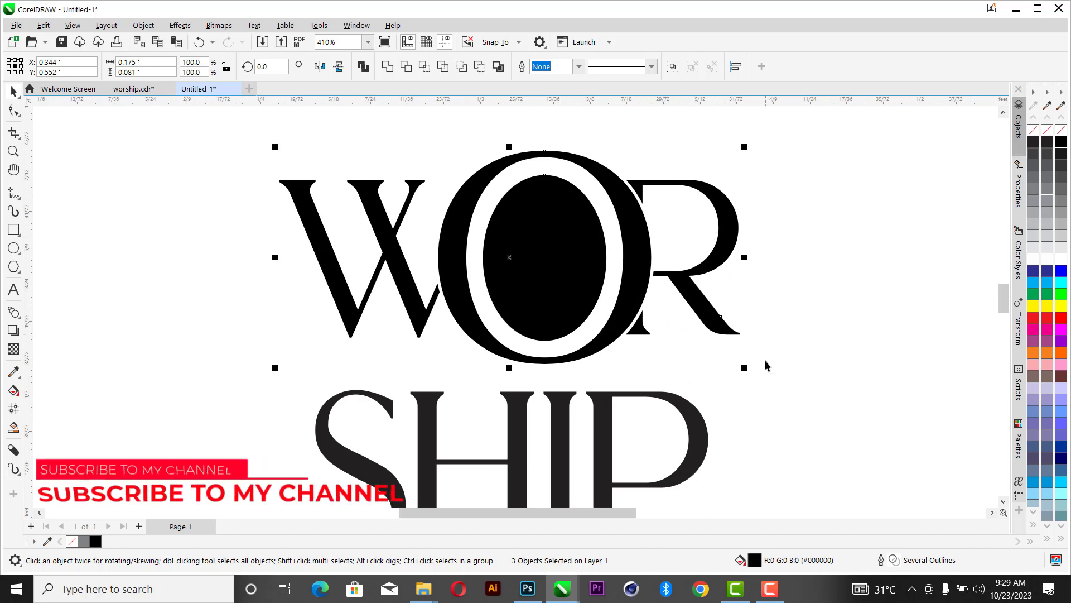
{"action": "scroll", "coordinate": [760, 365], "scroll_direction": "down", "scroll_amount": 1}
{"action": "scroll", "coordinate": [760, 365], "scroll_direction": "up", "scroll_amount": 2}
{"action": "scroll", "coordinate": [856, 354], "scroll_direction": "down", "scroll_amount": 3}
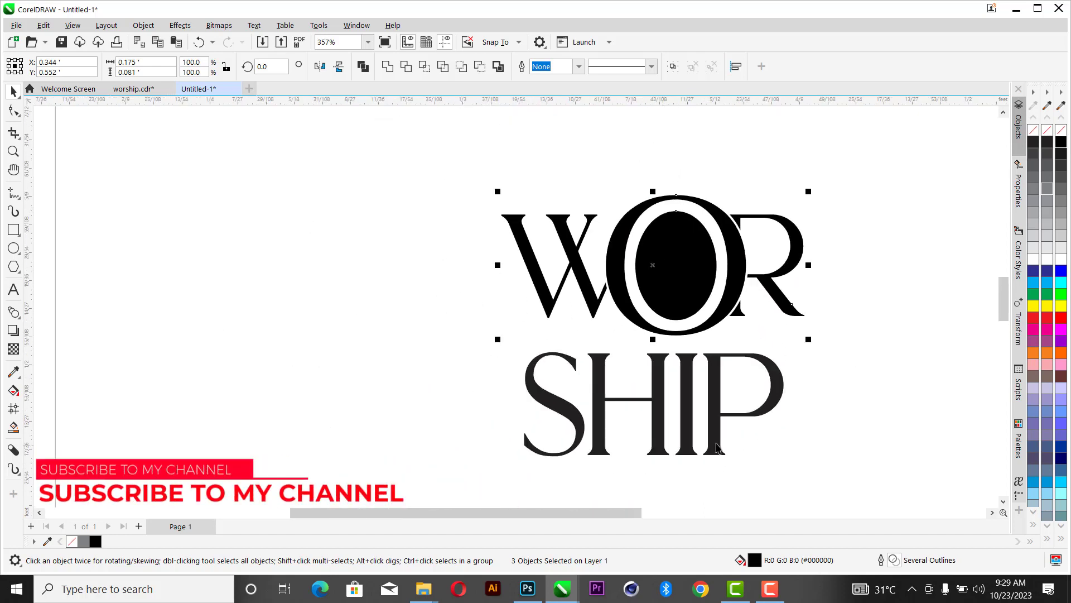
{"action": "scroll", "coordinate": [714, 453], "scroll_direction": "up", "scroll_amount": 1}
{"action": "left_click", "coordinate": [718, 429]}
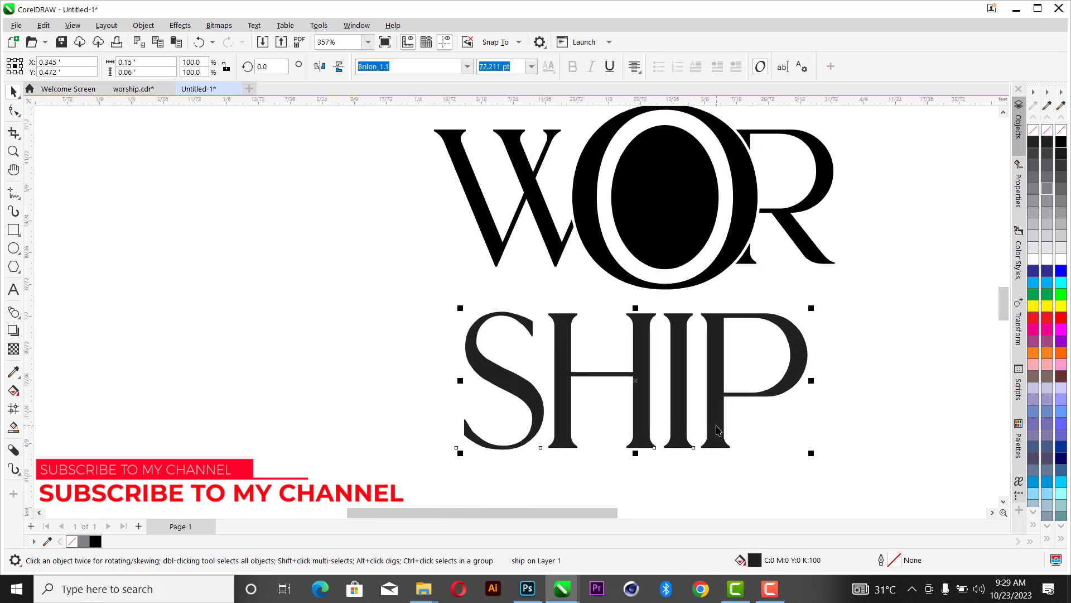
{"action": "key", "text": "Up"}
{"action": "key", "text": "Up"}
{"action": "key", "text": "Up"}
{"action": "key", "text": "Up"}
{"action": "key", "text": "Up"}
{"action": "key", "text": "Up"}
{"action": "key", "text": "Up"}
{"action": "key", "text": "Up"}
{"action": "key", "text": "Up"}
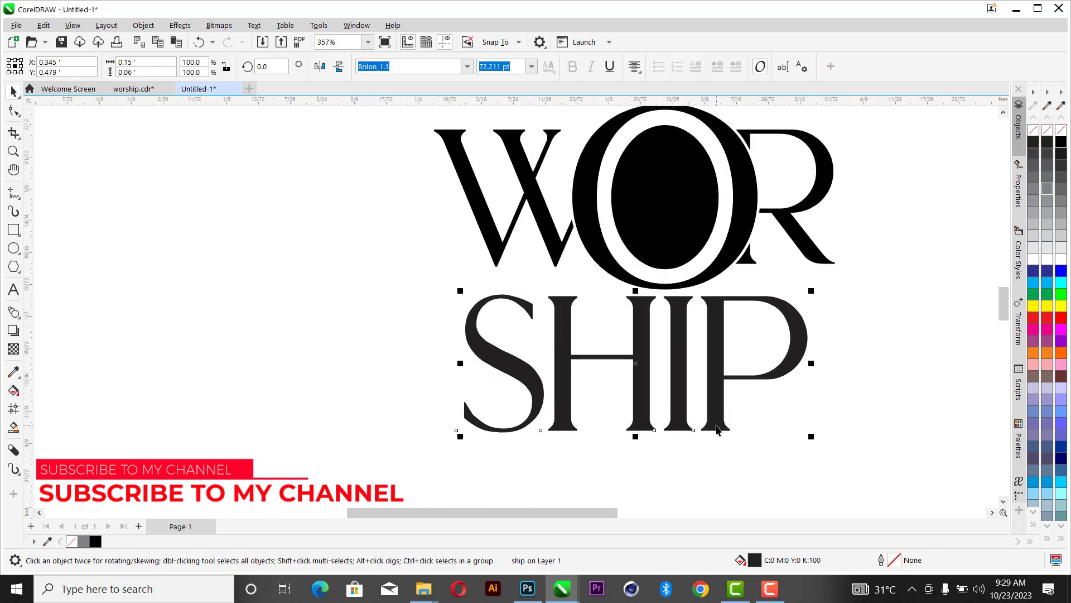
{"action": "key", "text": "Up"}
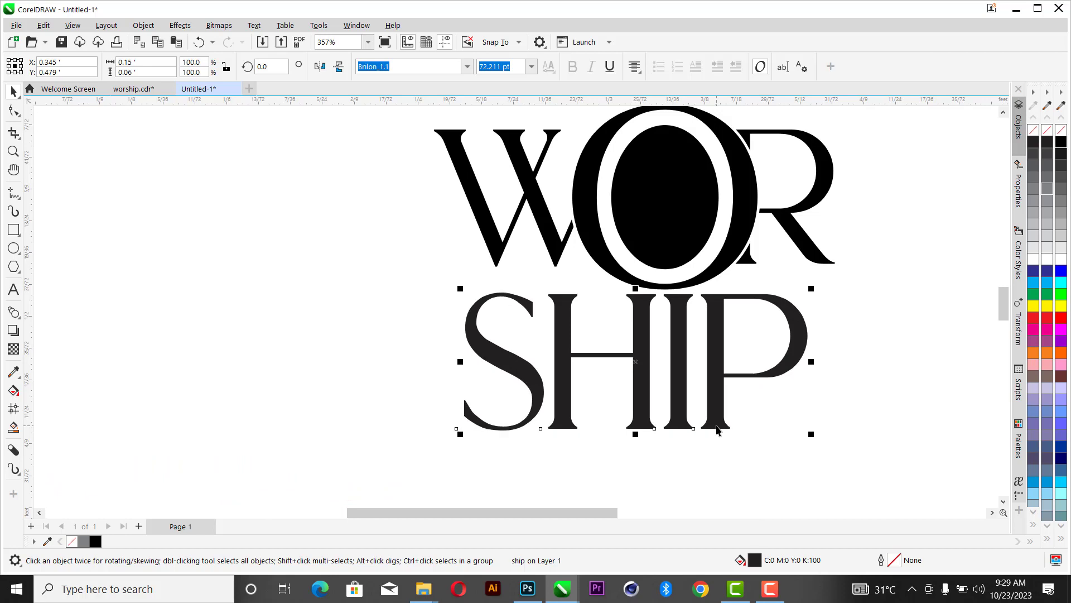
{"action": "key", "text": "Up"}
{"action": "key", "text": "Up"}
{"action": "key", "text": "Up"}
{"action": "key", "text": "Up"}
{"action": "key", "text": "Up"}
{"action": "key", "text": "Up"}
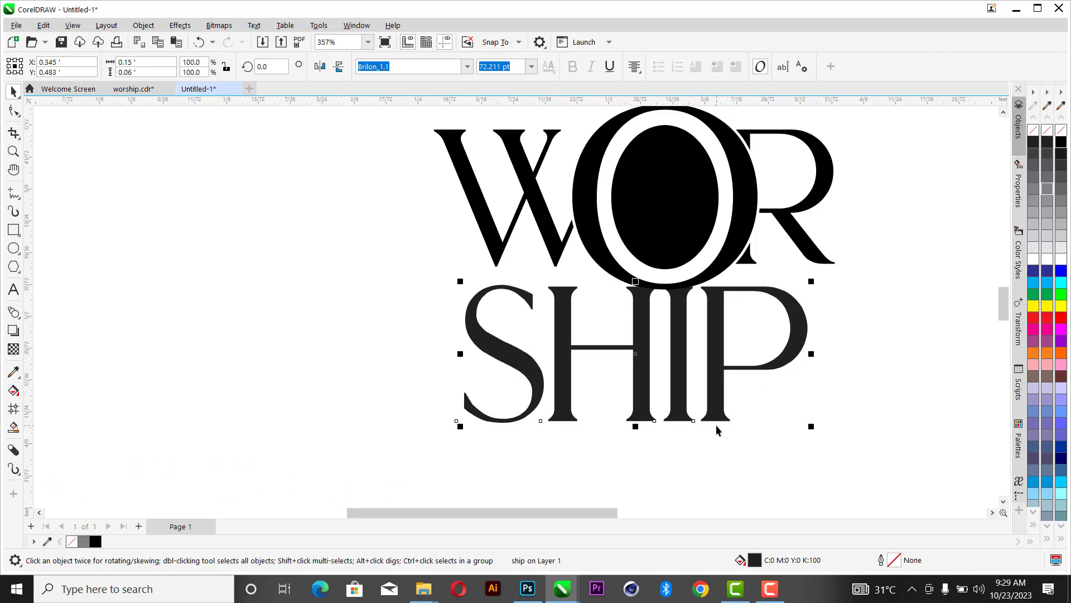
{"action": "key", "text": "Down"}
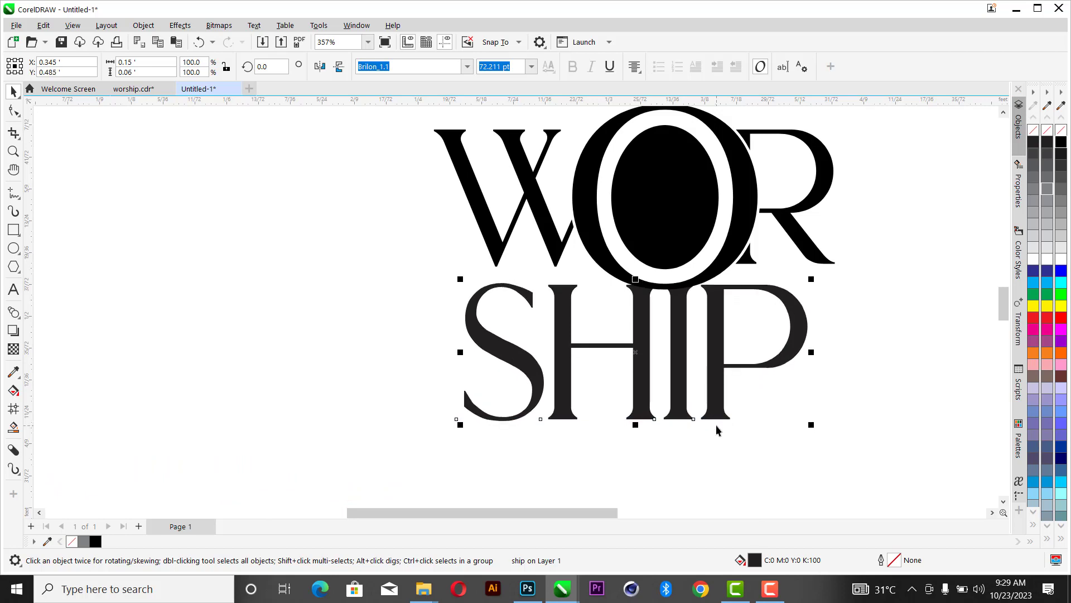
{"action": "left_click", "coordinate": [859, 312]}
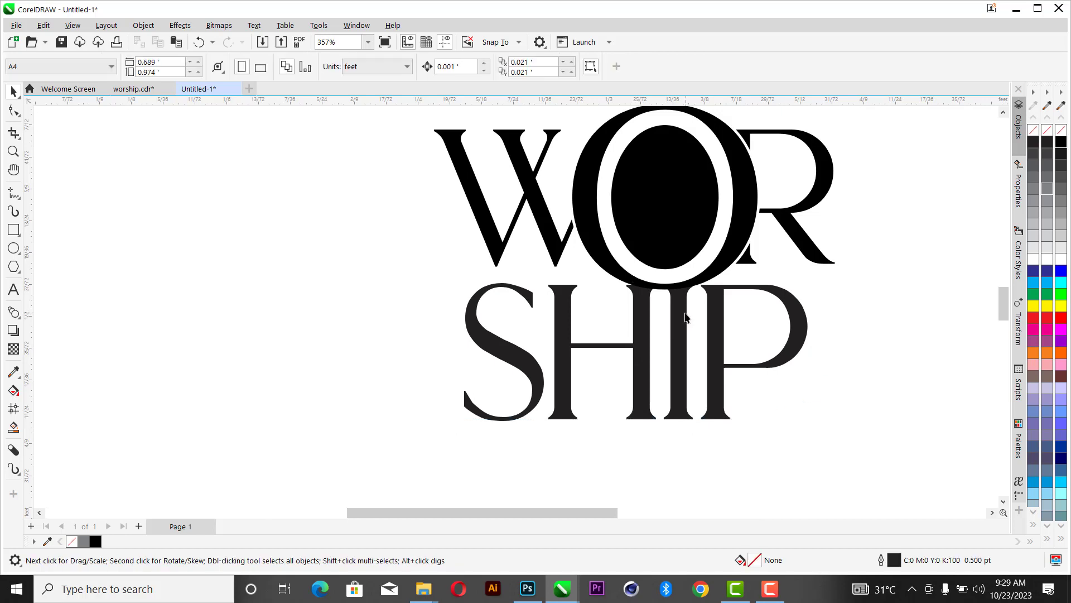
Tighten the letter spacing of the SHIP text slightly with the Shape tool.
{"action": "left_click", "coordinate": [682, 314]}
{"action": "scroll", "coordinate": [683, 311], "scroll_direction": "up", "scroll_amount": 3}
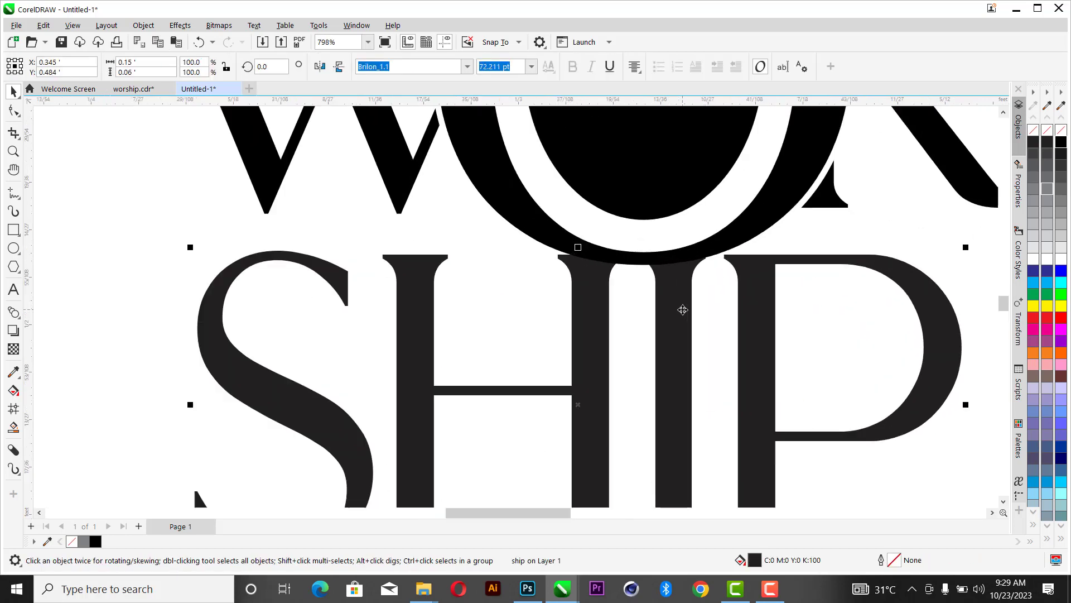
{"action": "scroll", "coordinate": [683, 310], "scroll_direction": "down", "scroll_amount": 2}
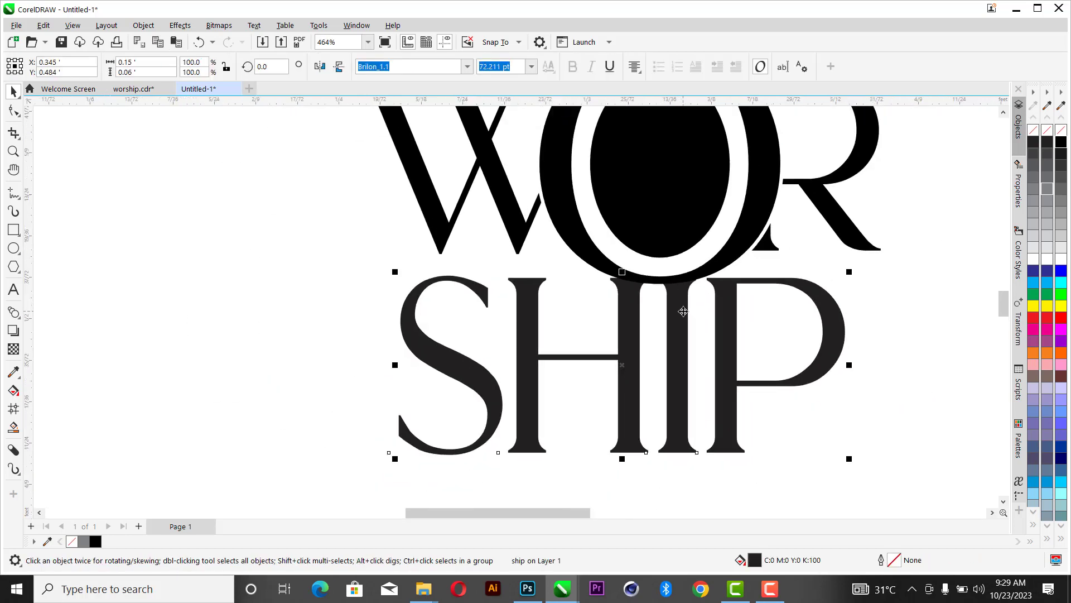
{"action": "scroll", "coordinate": [682, 310], "scroll_direction": "up", "scroll_amount": 2}
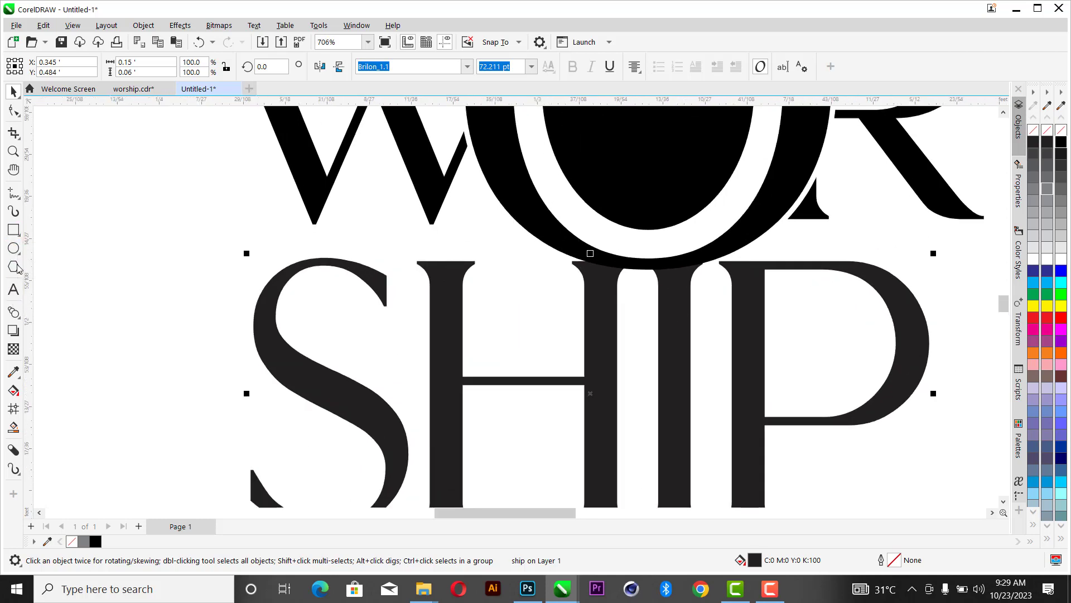
{"action": "scroll", "coordinate": [695, 304], "scroll_direction": "down", "scroll_amount": 3}
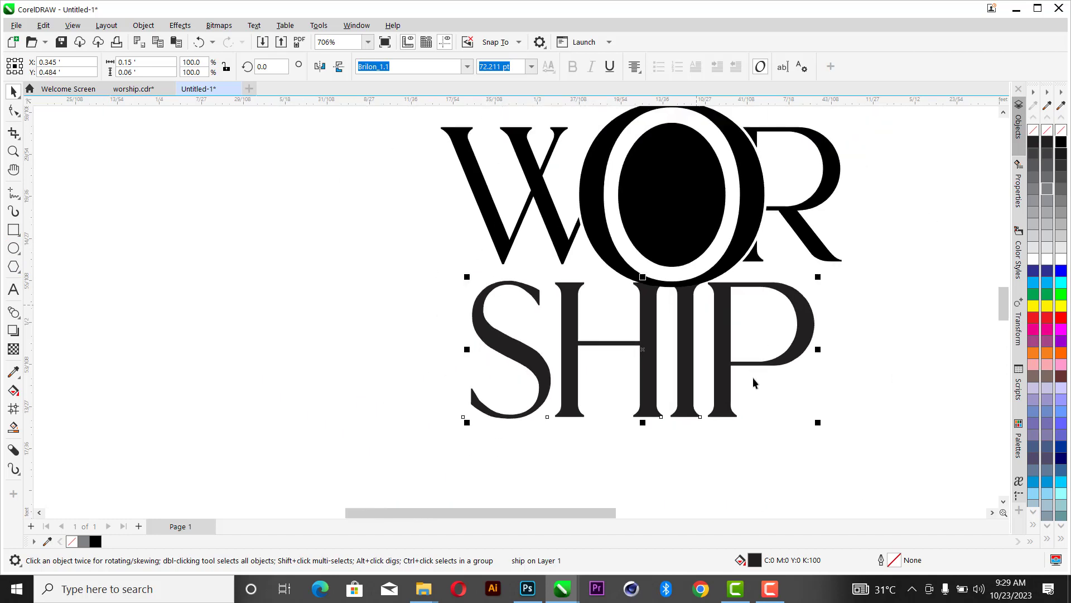
{"action": "left_click", "coordinate": [13, 110]}
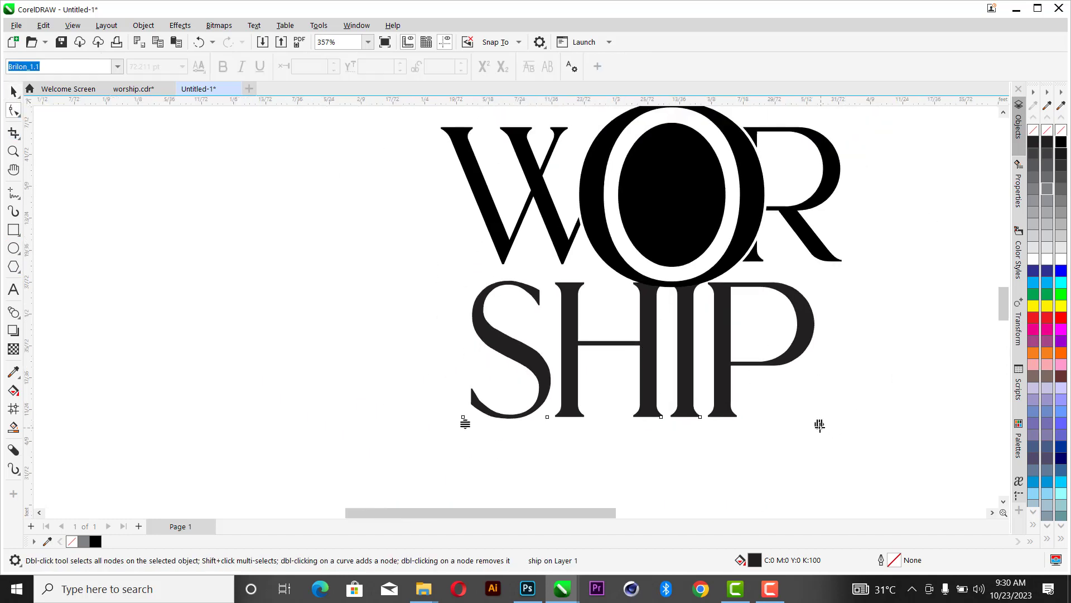
{"action": "left_click_drag", "start_coordinate": [819, 424], "coordinate": [799, 426]}
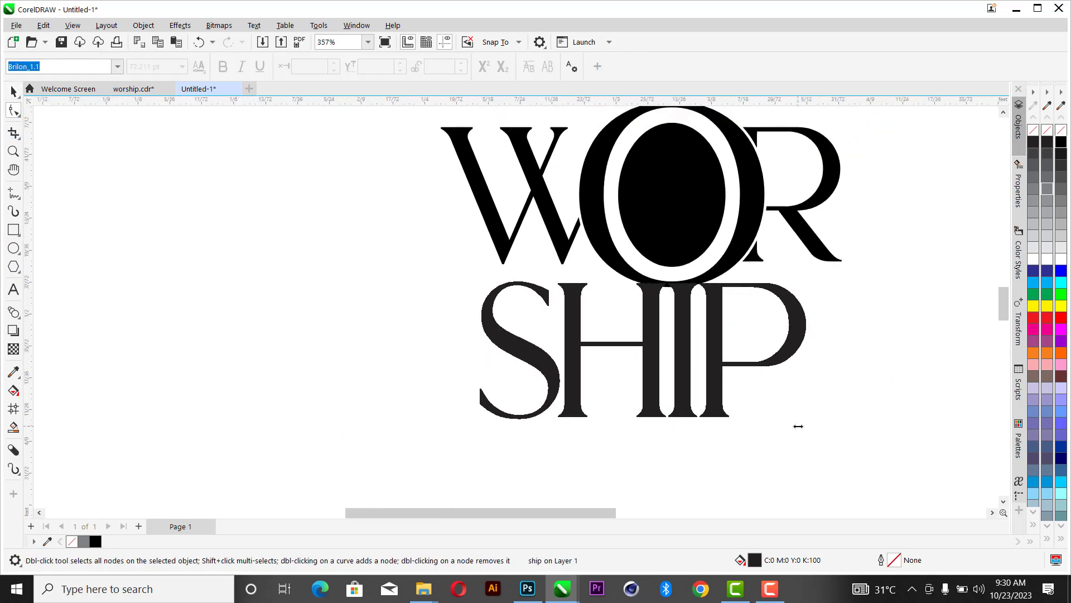
Break the SHIP text apart into separate letters and convert the letter I to curves.
{"action": "key", "text": "space"}
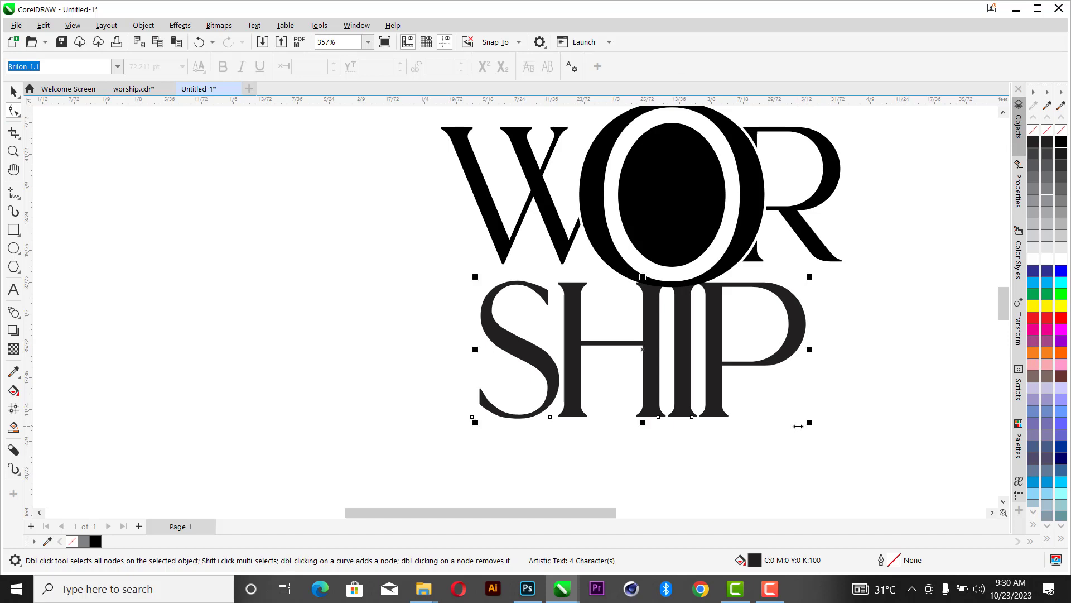
{"action": "key", "text": "ctrl+k"}
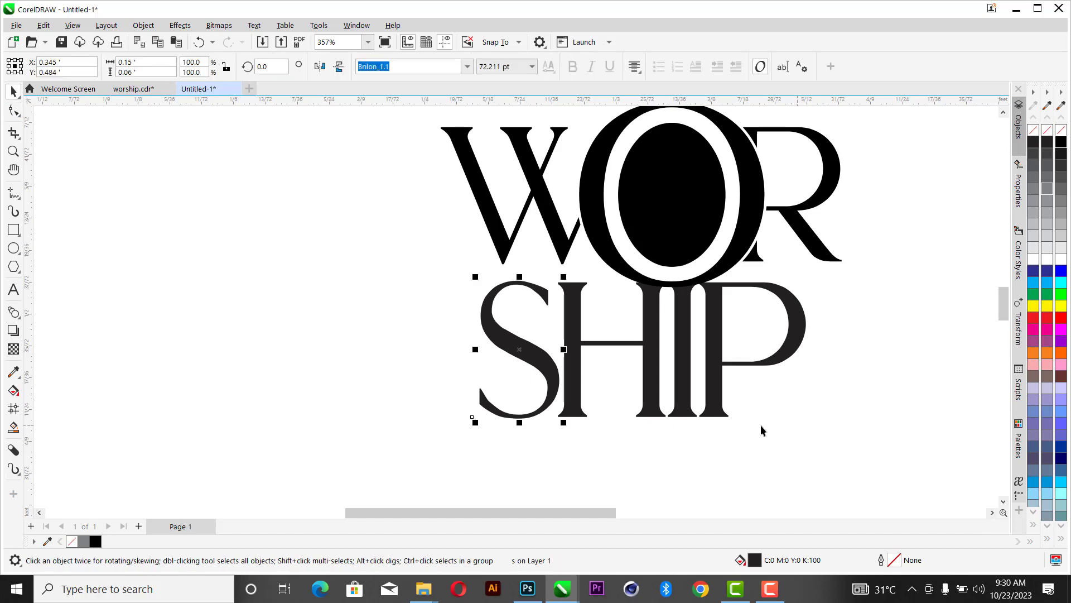
{"action": "left_click", "coordinate": [691, 322]}
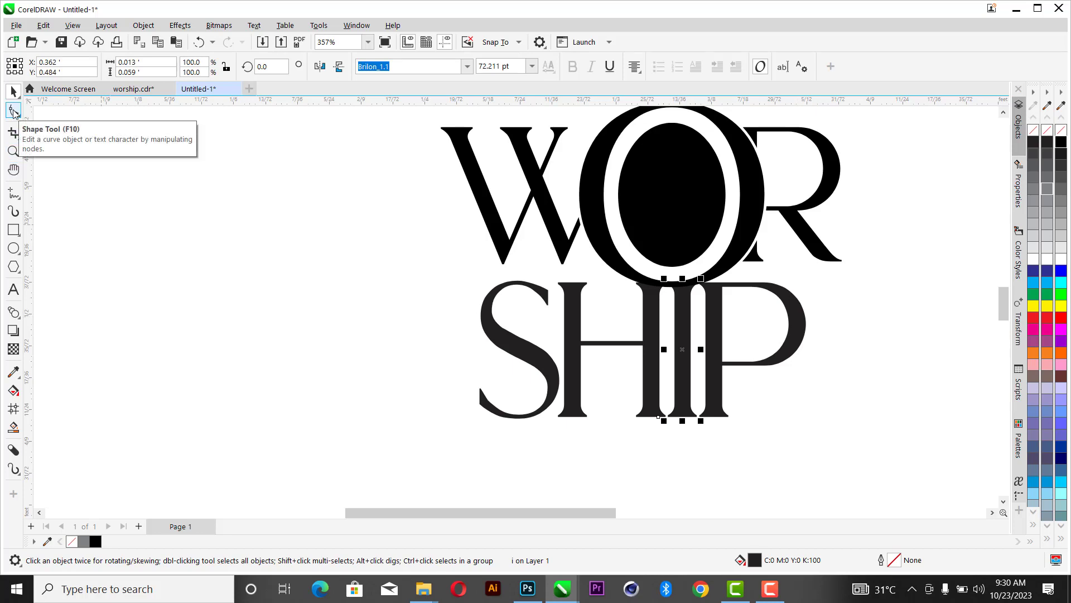
Shorten the letter I with the Shape tool by moving its top nodes down below the O.
{"action": "left_click", "coordinate": [14, 110]}
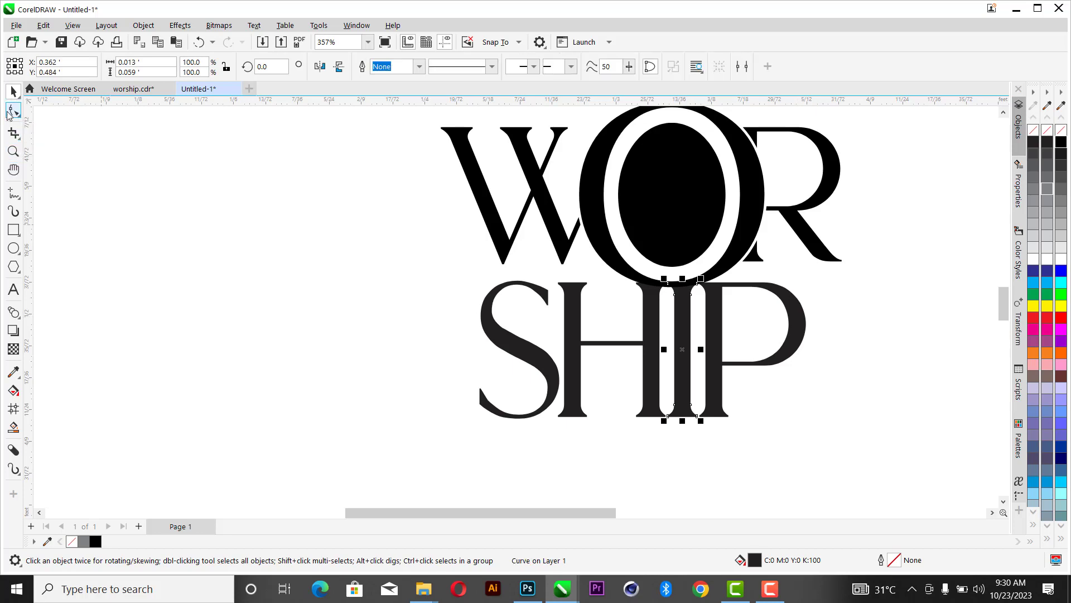
{"action": "left_click_drag", "start_coordinate": [634, 261], "coordinate": [755, 317]}
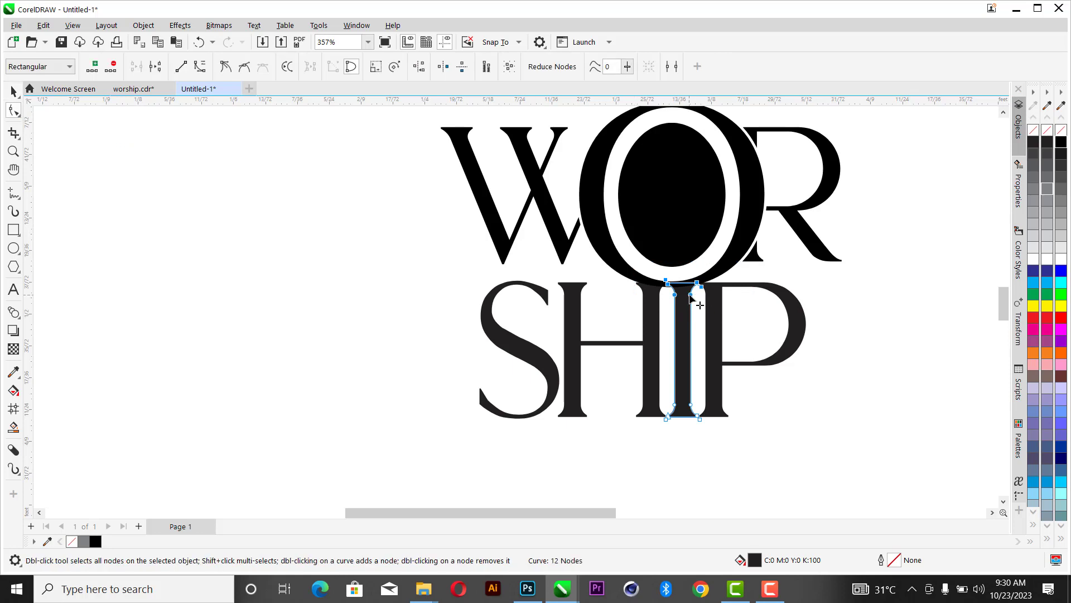
{"action": "left_click_drag", "start_coordinate": [690, 295], "coordinate": [690, 345]}
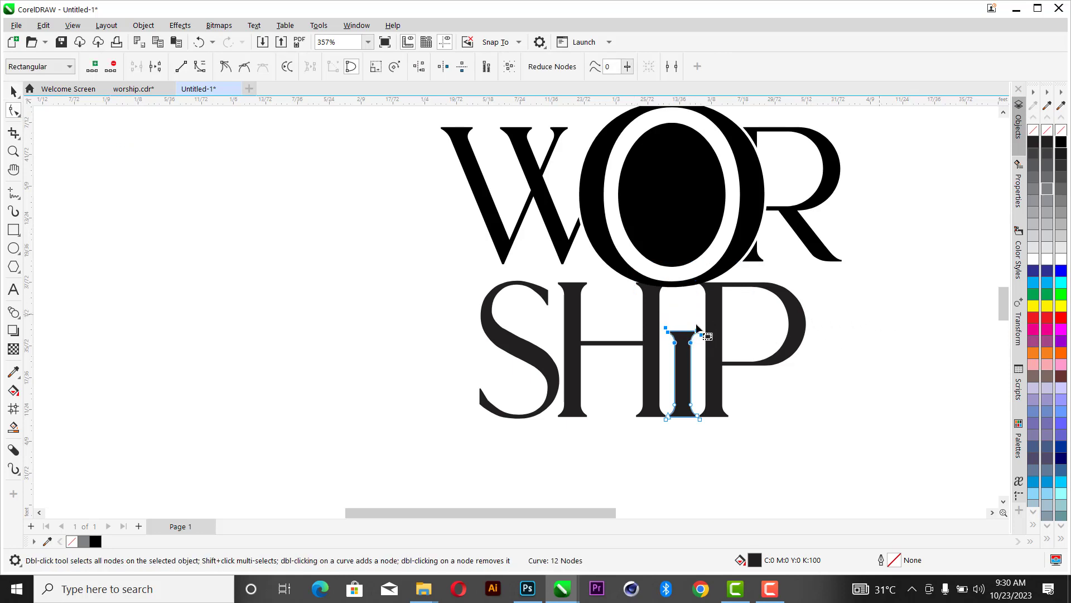
{"action": "left_click", "coordinate": [14, 248]}
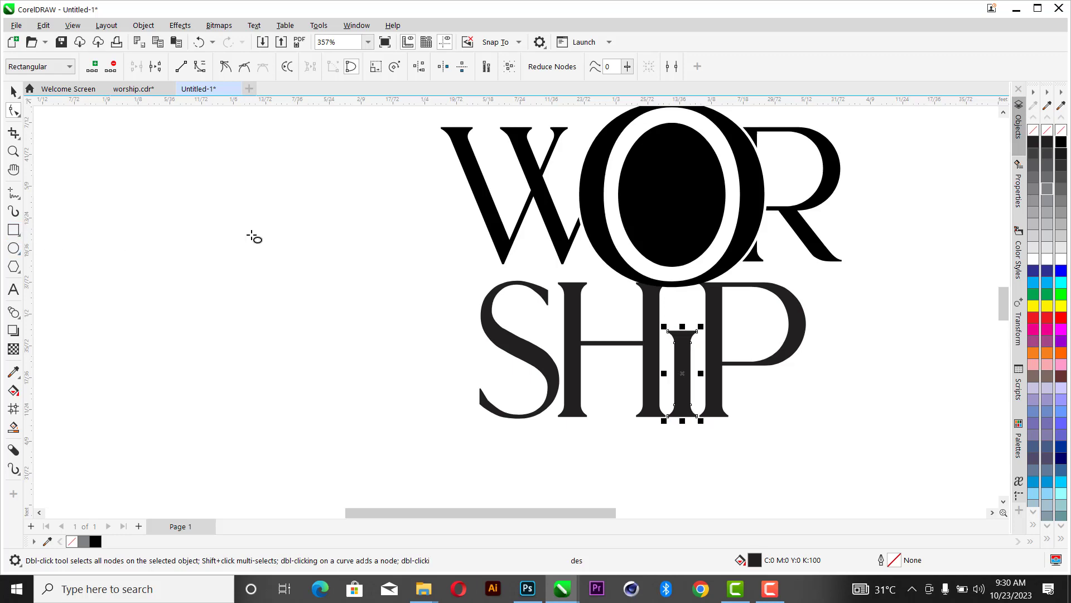
{"action": "mouse_move", "coordinate": [250, 233]}
{"action": "left_mouse_down"}
{"action": "mouse_move", "coordinate": [322, 290]}
{"action": "mouse_move", "coordinate": [307, 290]}
{"action": "left_mouse_up"}
{"action": "left_click", "coordinate": [149, 62]}
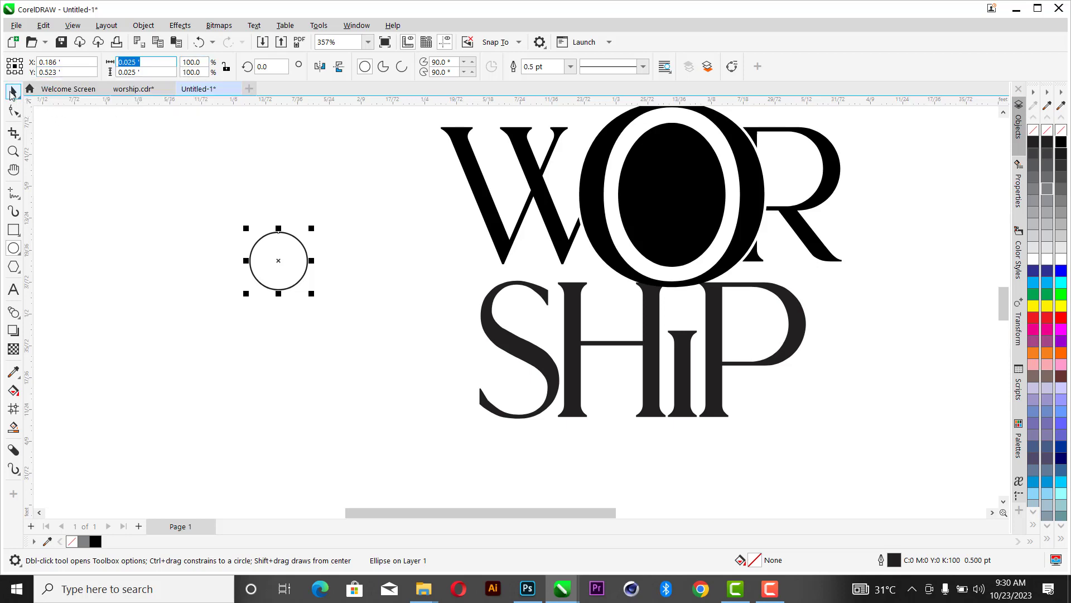
{"action": "key", "text": "space"}
{"action": "key", "text": "Delete"}
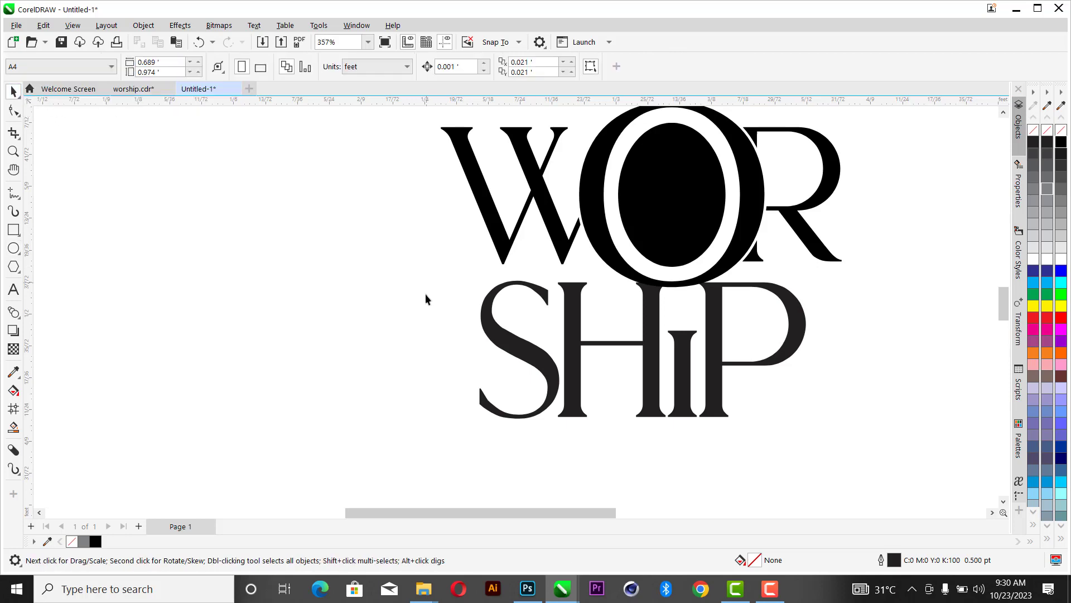
Draw a circle and place it as a dot about 0.013' across, centred above the shortened I.
{"action": "left_click", "coordinate": [13, 248]}
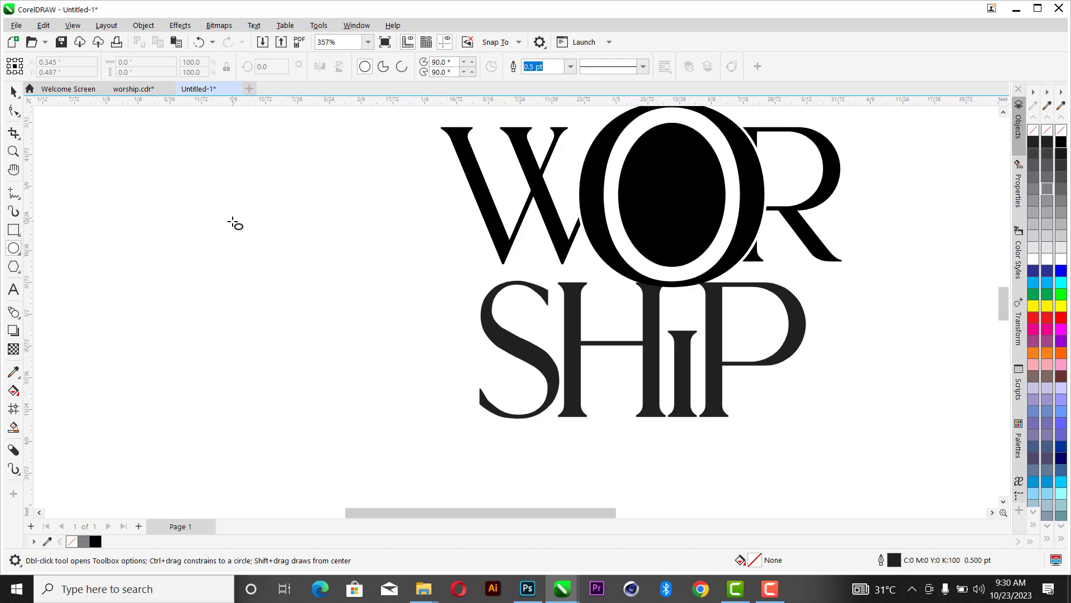
{"action": "left_click_drag", "start_coordinate": [233, 221], "coordinate": [642, 283]}
{"action": "key", "text": "space"}
{"action": "scroll", "coordinate": [695, 318], "scroll_direction": "up", "scroll_amount": 2}
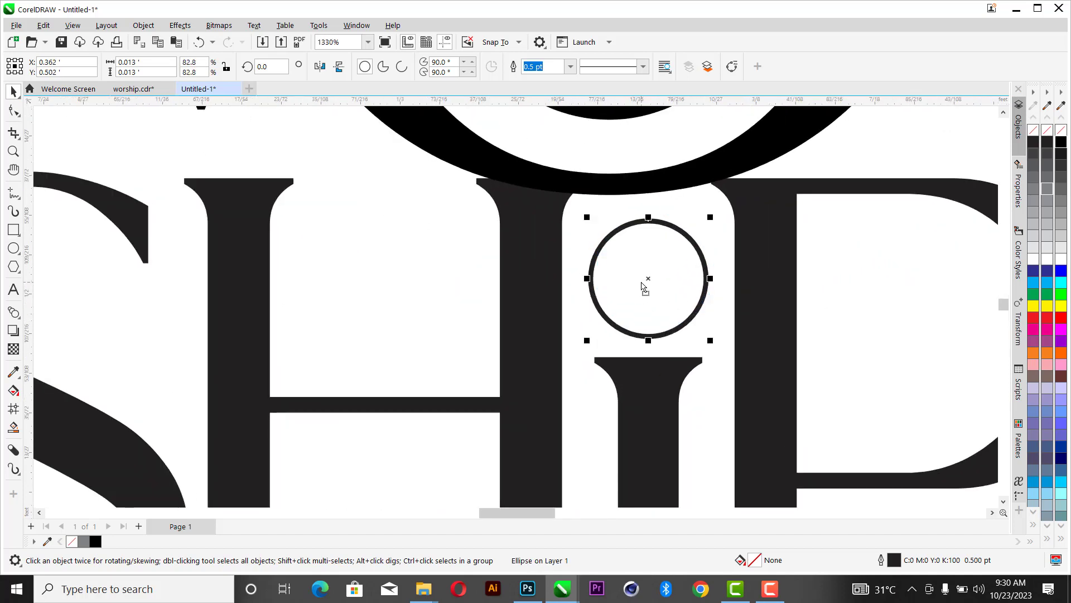
Fill the dot above the I with RGB black and remove its outline.
{"action": "left_click", "coordinate": [1060, 143]}
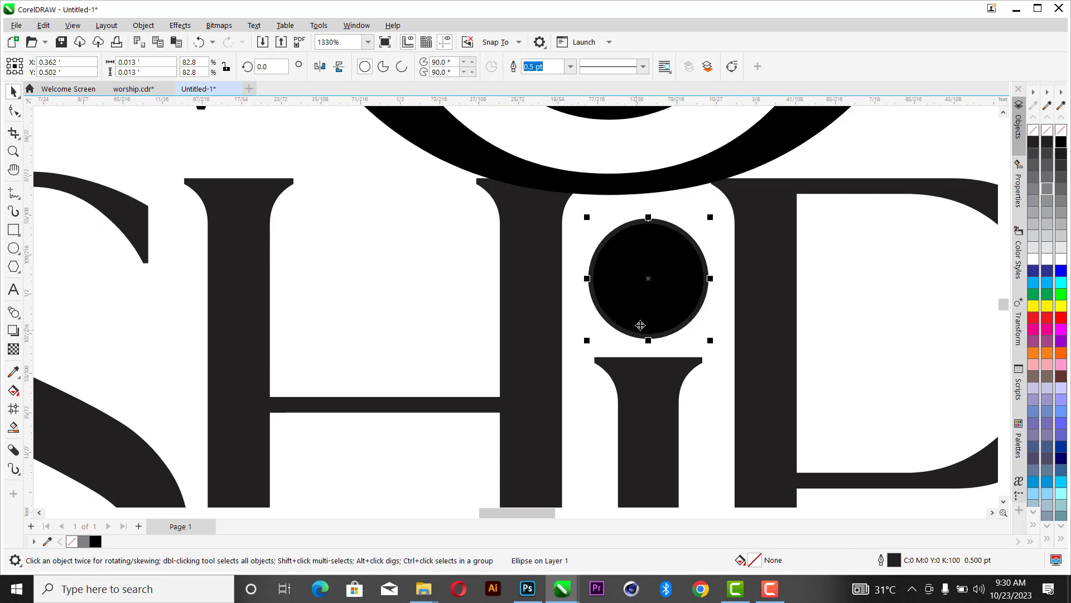
{"action": "scroll", "coordinate": [641, 325], "scroll_direction": "down", "scroll_amount": 1}
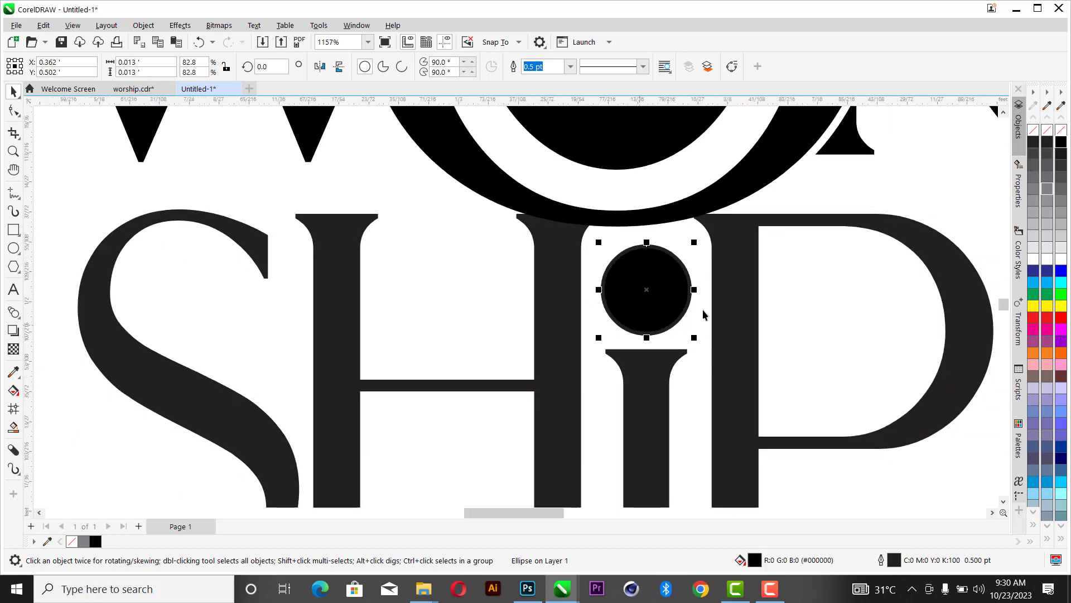
{"action": "right_click", "coordinate": [1060, 130]}
{"action": "scroll", "coordinate": [727, 301], "scroll_direction": "down", "scroll_amount": 2}
Select the dot together with the shortened I and weld them into one shape, keeping the dot above the stem.
{"action": "left_click", "coordinate": [687, 365], "text": "shift"}
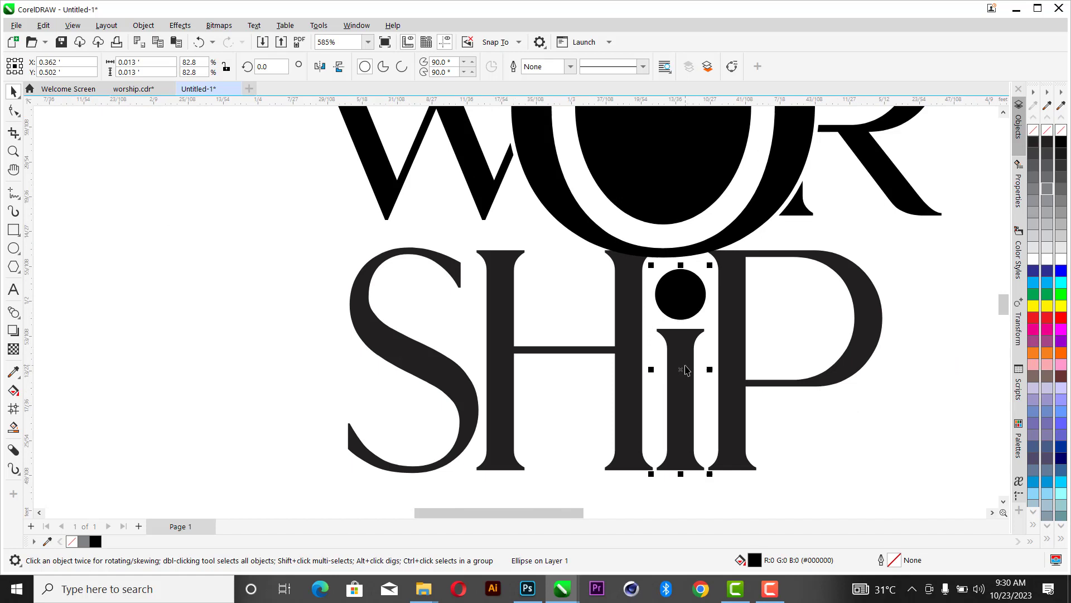
{"action": "key", "text": "e"}
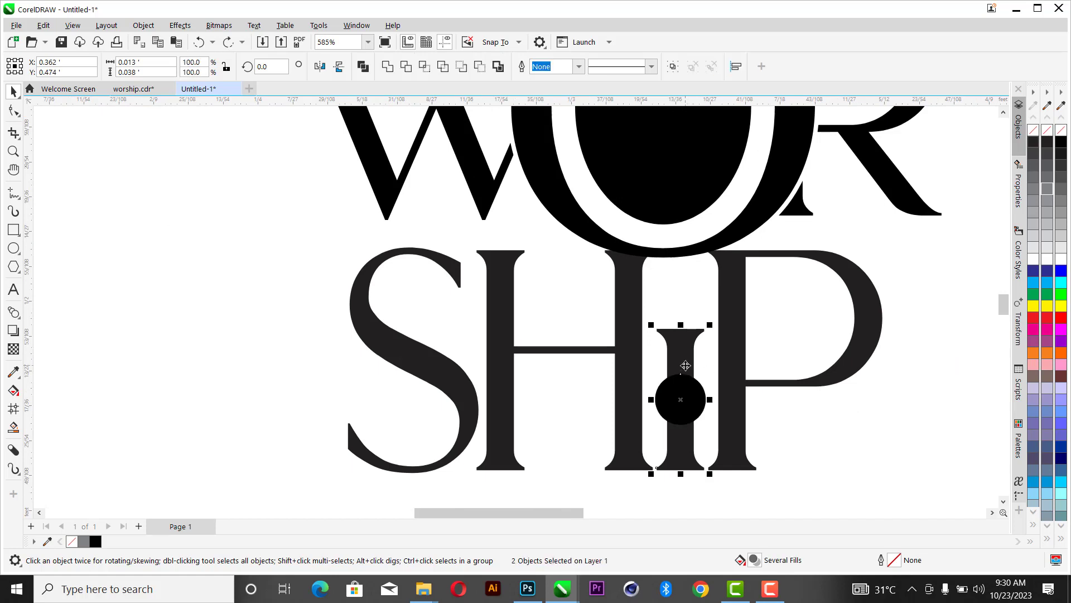
{"action": "key", "text": "ctrl+z"}
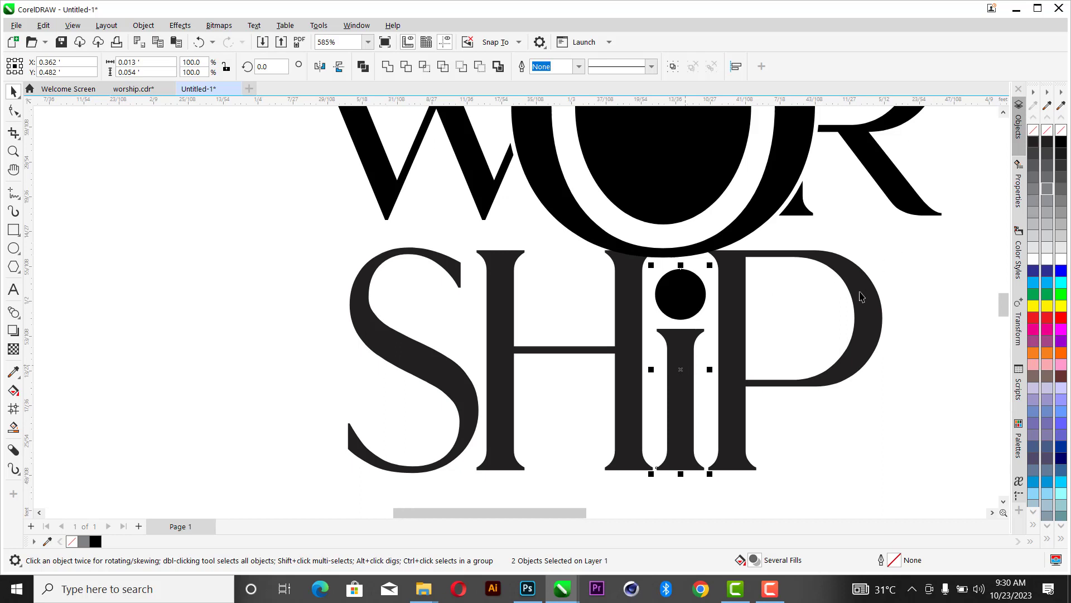
{"action": "scroll", "coordinate": [872, 234], "scroll_direction": "down", "scroll_amount": 4}
{"action": "scroll", "coordinate": [872, 233], "scroll_direction": "up", "scroll_amount": 2}
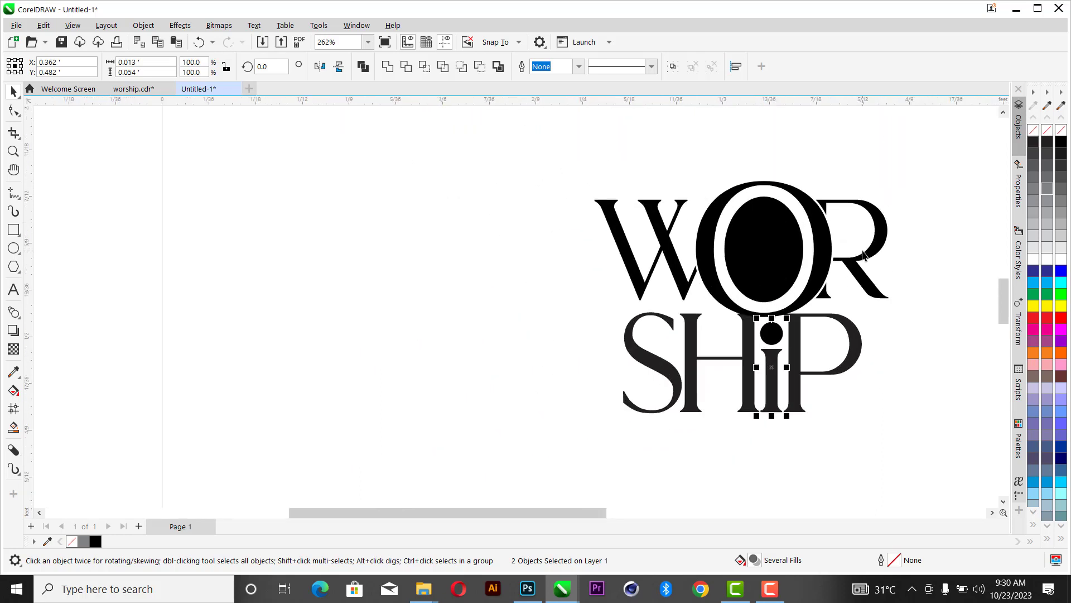
{"action": "scroll", "coordinate": [880, 247], "scroll_direction": "up", "scroll_amount": 1}
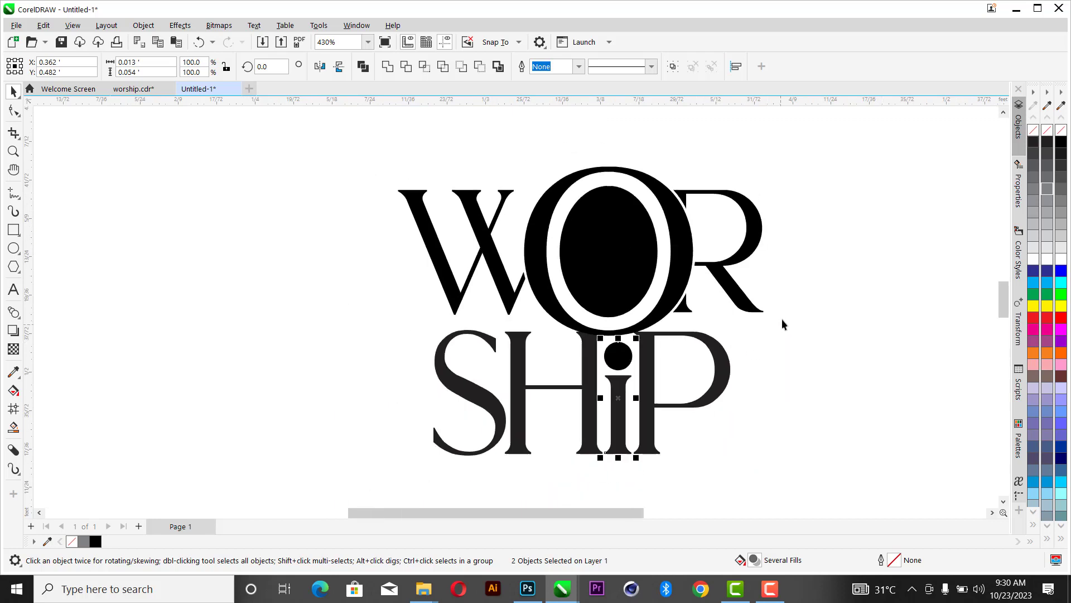
{"action": "scroll", "coordinate": [773, 335], "scroll_direction": "down", "scroll_amount": 1}
{"action": "left_click", "coordinate": [660, 463]}
{"action": "left_click", "coordinate": [626, 417]}
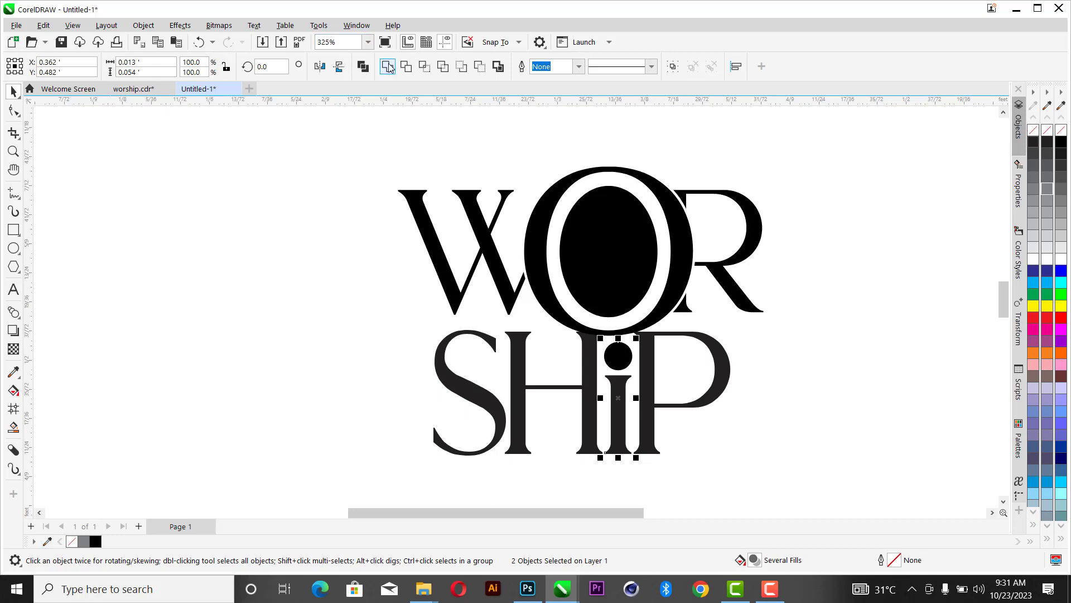
{"action": "key", "text": "ctrl+l"}
{"action": "scroll", "coordinate": [642, 371], "scroll_direction": "up", "scroll_amount": 3}
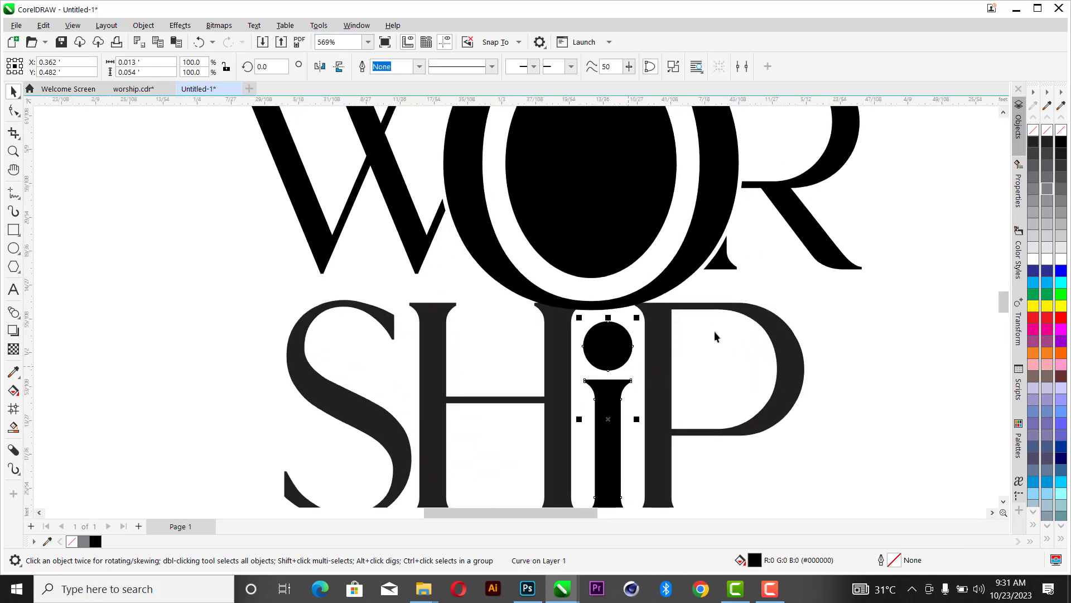
Select all four SHIP letters and nudge them up 0.001' towards the O.
{"action": "scroll", "coordinate": [716, 335], "scroll_direction": "down", "scroll_amount": 5}
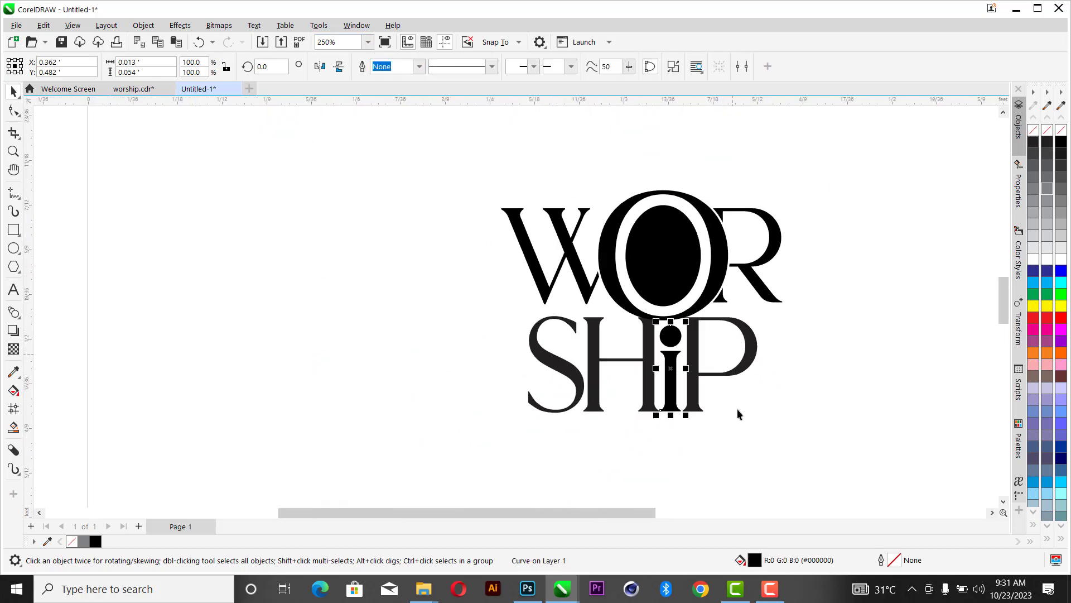
{"action": "left_click_drag", "start_coordinate": [781, 440], "coordinate": [483, 296]}
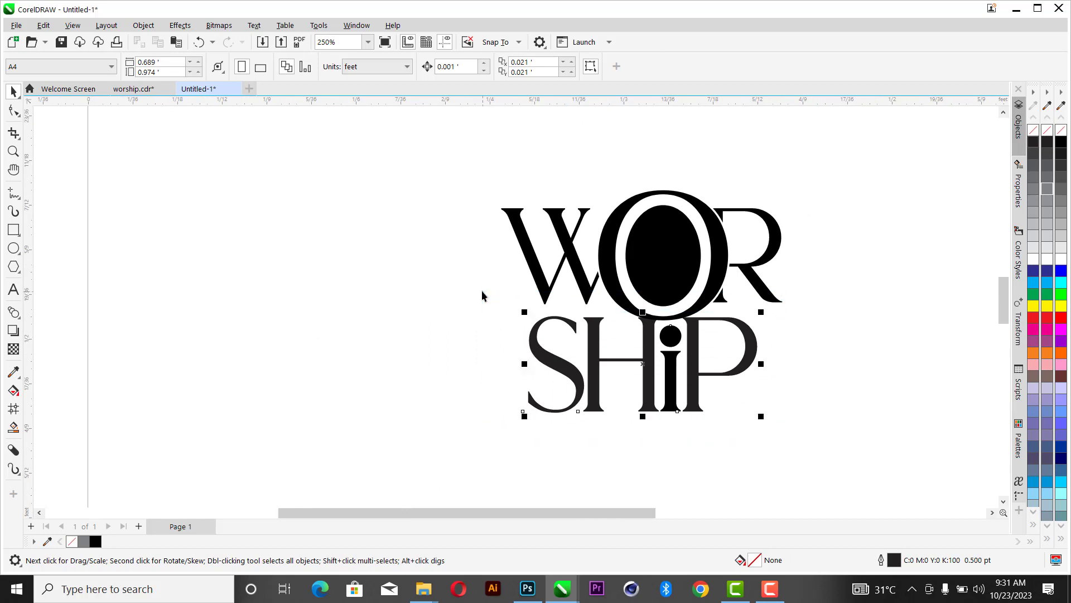
{"action": "scroll", "coordinate": [699, 347], "scroll_direction": "up", "scroll_amount": 2}
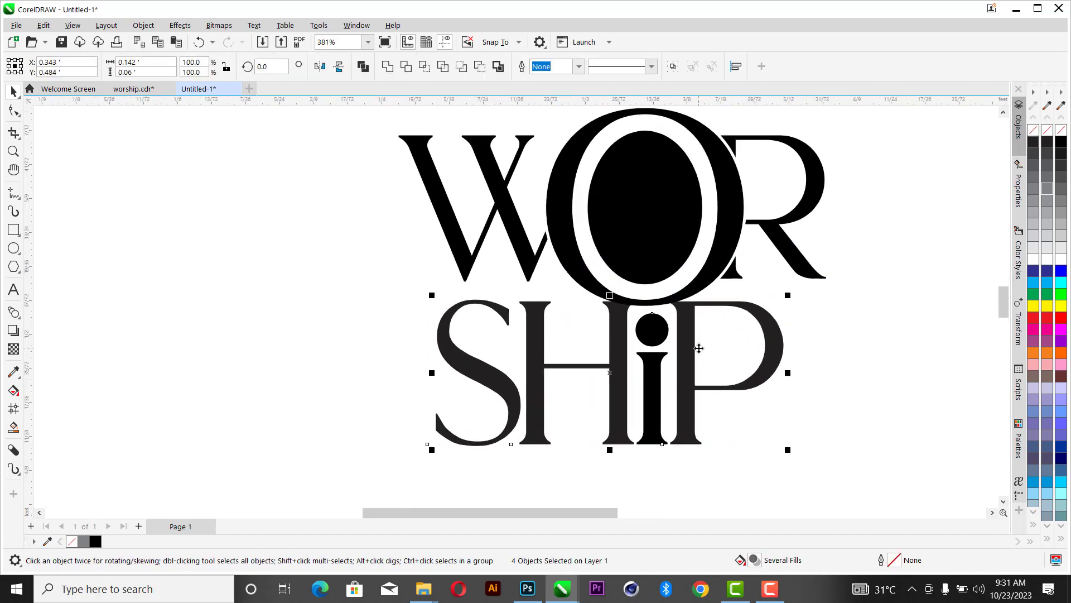
{"action": "key", "text": "Up"}
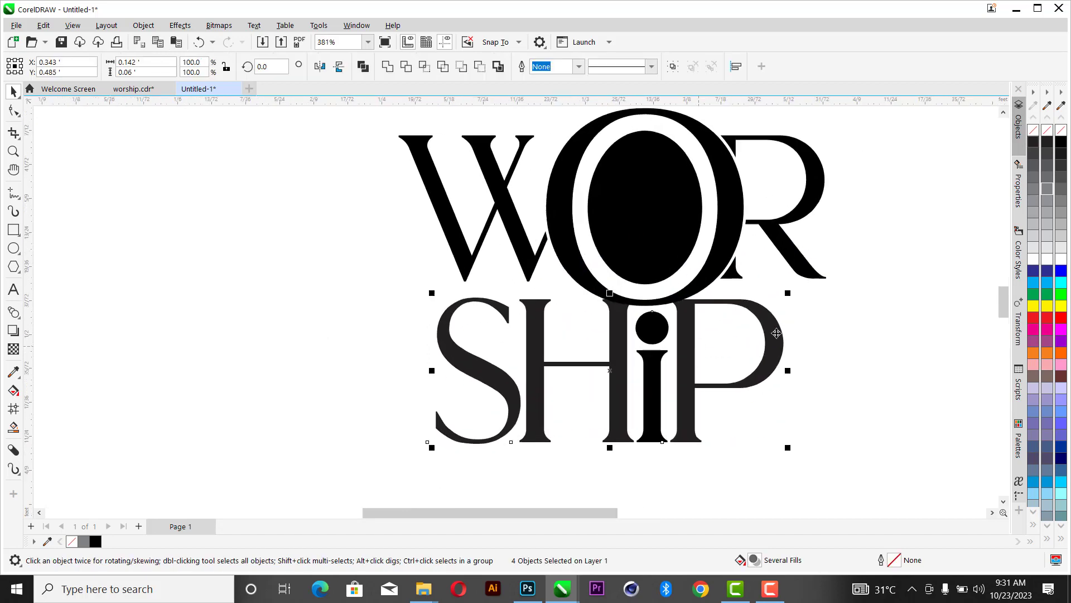
{"action": "left_click", "coordinate": [863, 316]}
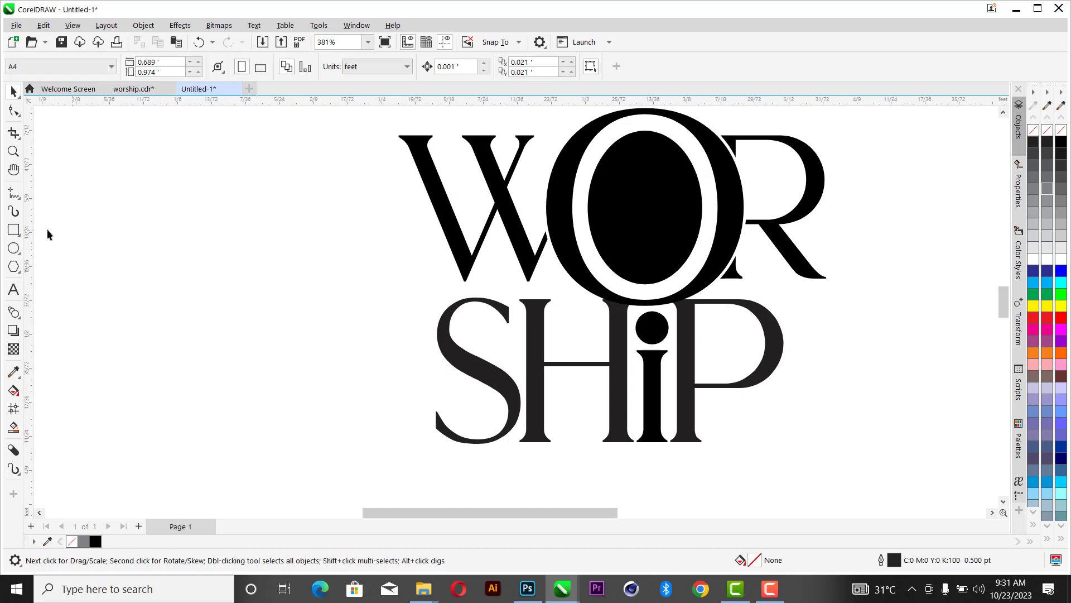
Draw a rectangle about 0.024' by 0.006' in the empty area beside the W and convert it to curves.
{"action": "left_click", "coordinate": [13, 230]}
{"action": "left_click_drag", "start_coordinate": [97, 226], "coordinate": [157, 241]}
{"action": "left_click", "coordinate": [13, 111]}
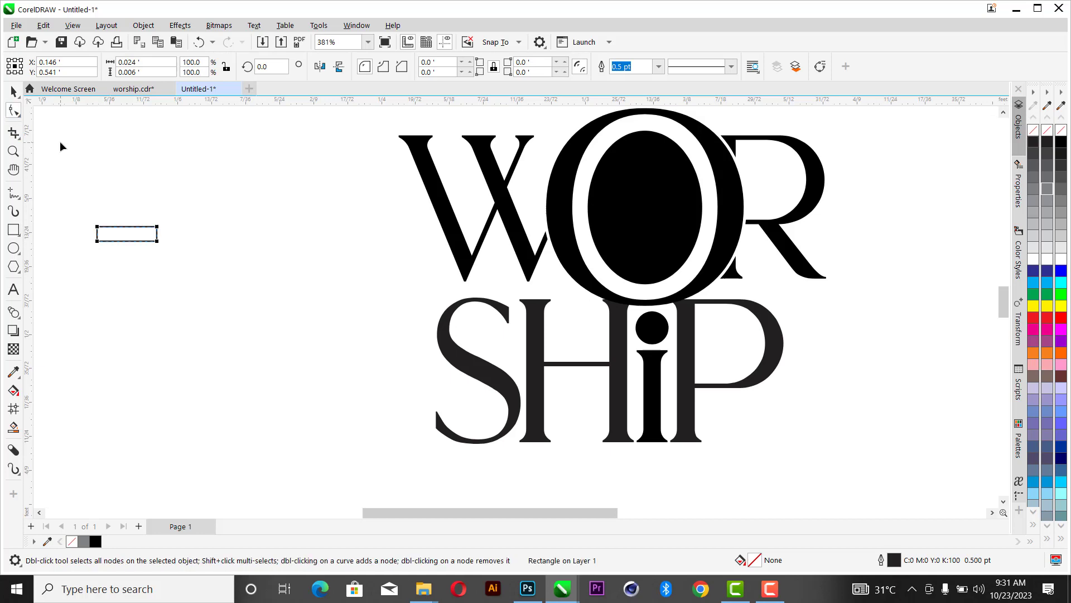
{"action": "scroll", "coordinate": [86, 234], "scroll_direction": "up", "scroll_amount": 3}
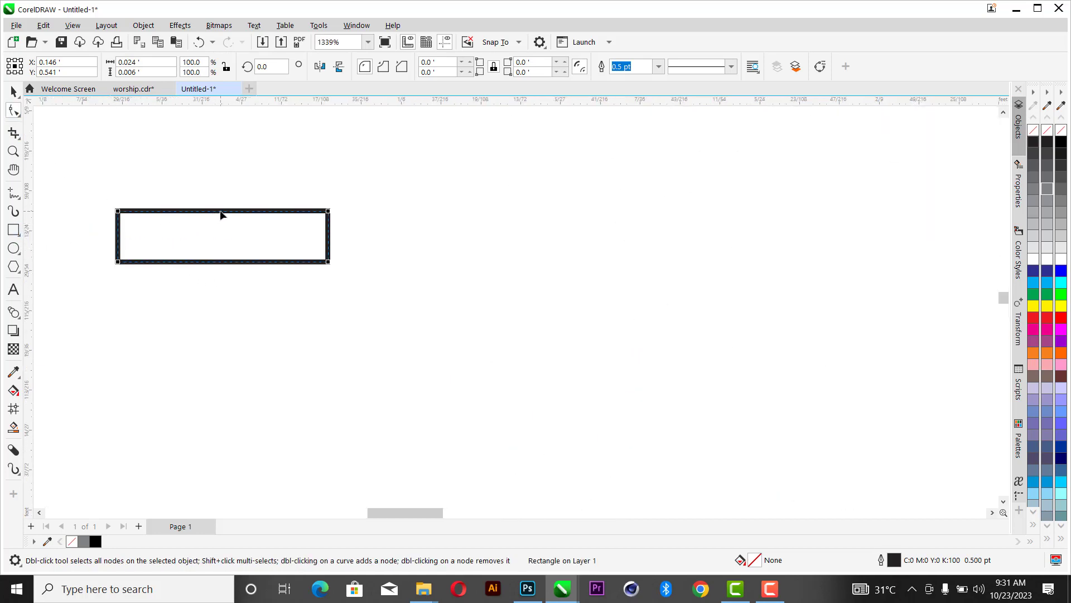
{"action": "key", "text": "ctrl+q"}
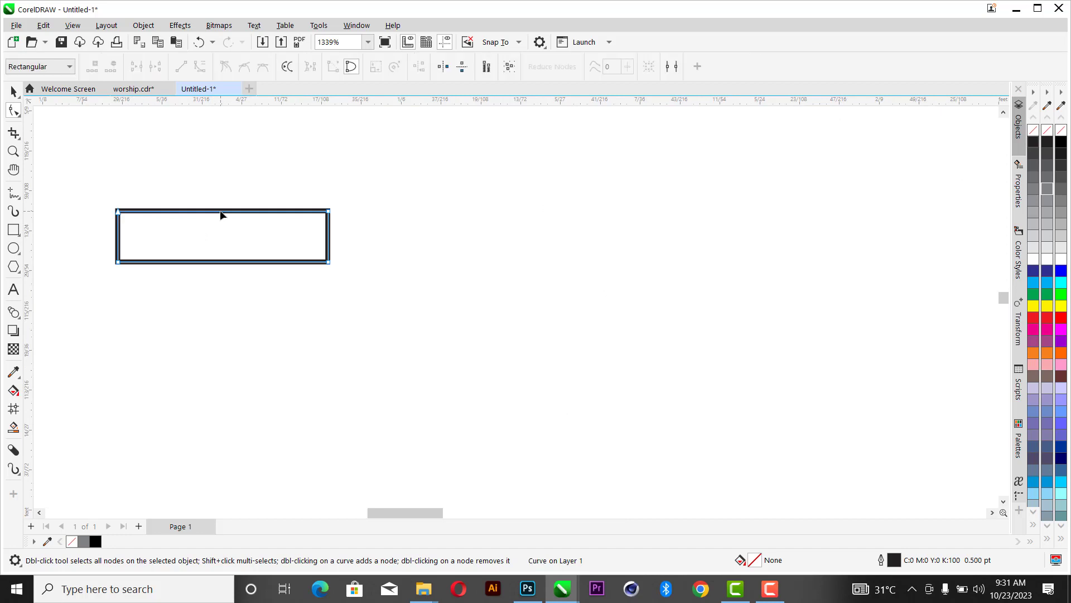
Add one node at the middle of the rectangle's upper edge and one at the middle of its lower edge.
{"action": "left_click", "coordinate": [18, 92]}
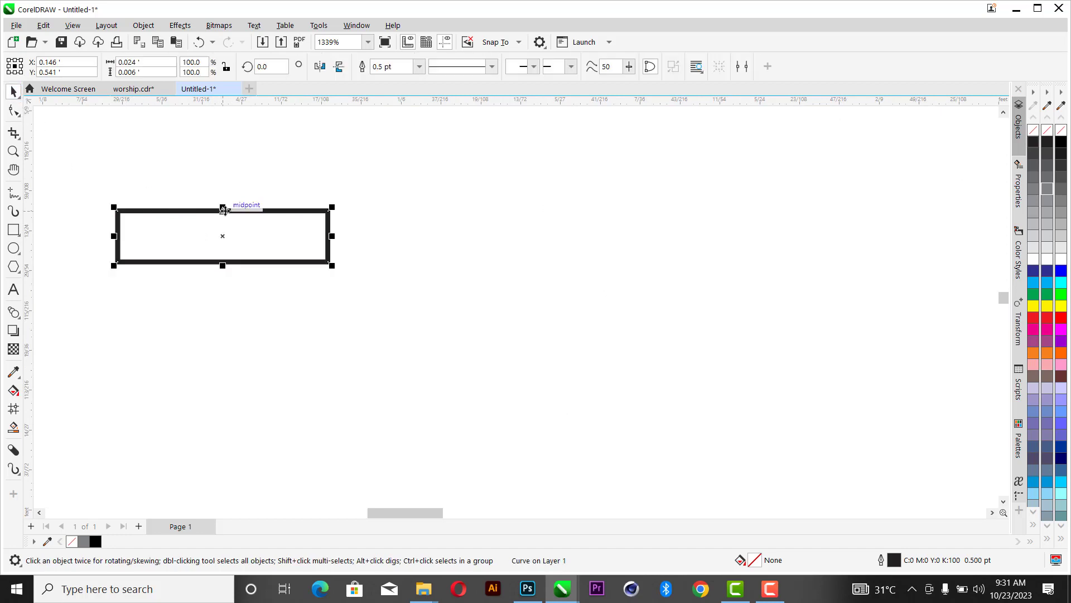
{"action": "left_click", "coordinate": [13, 111]}
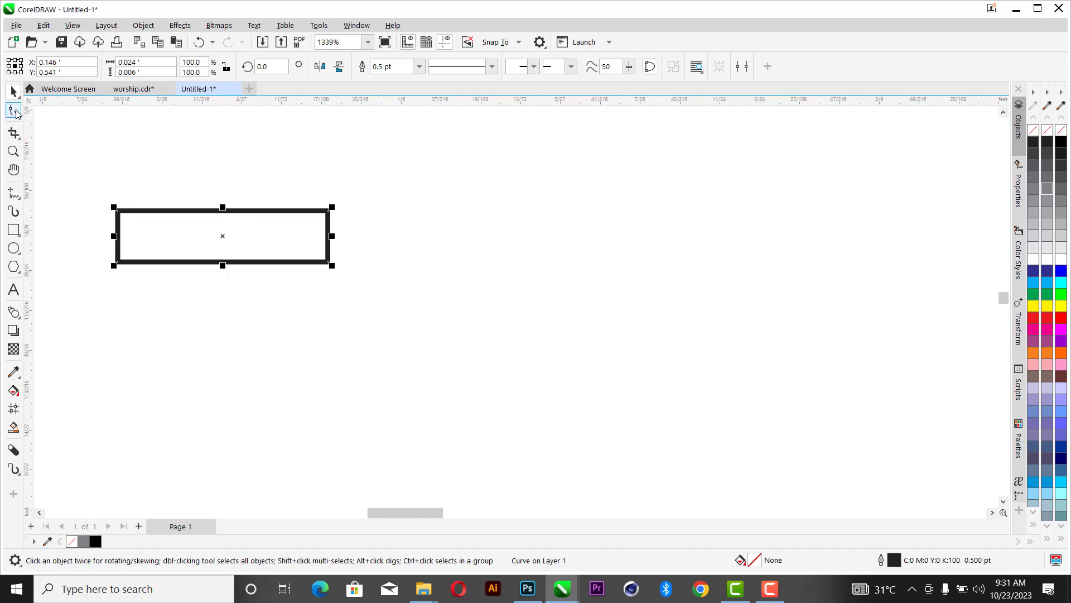
{"action": "double_click", "coordinate": [226, 211]}
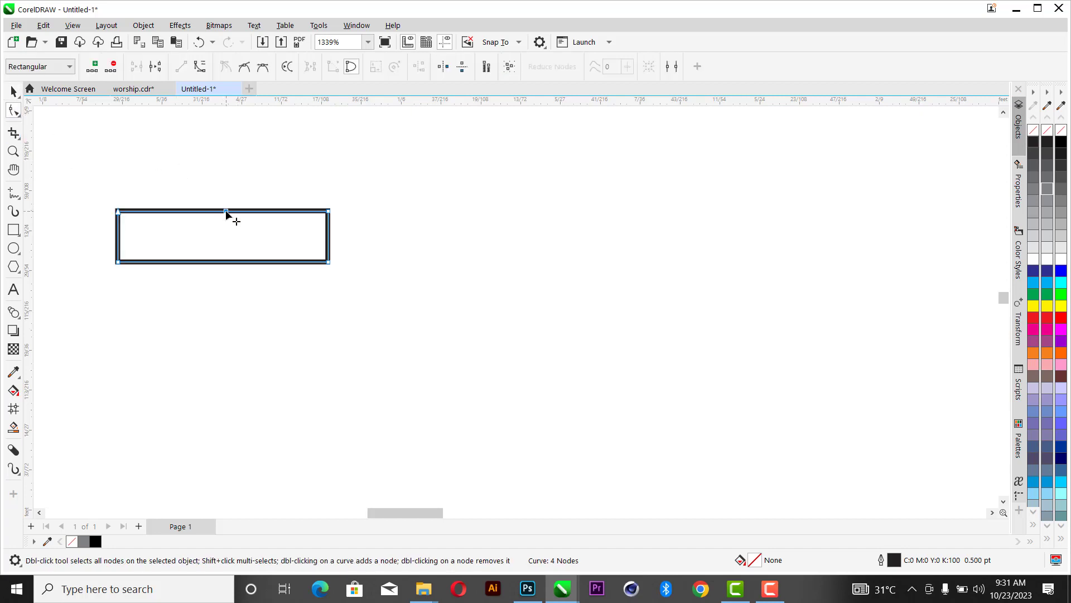
{"action": "double_click", "coordinate": [224, 263]}
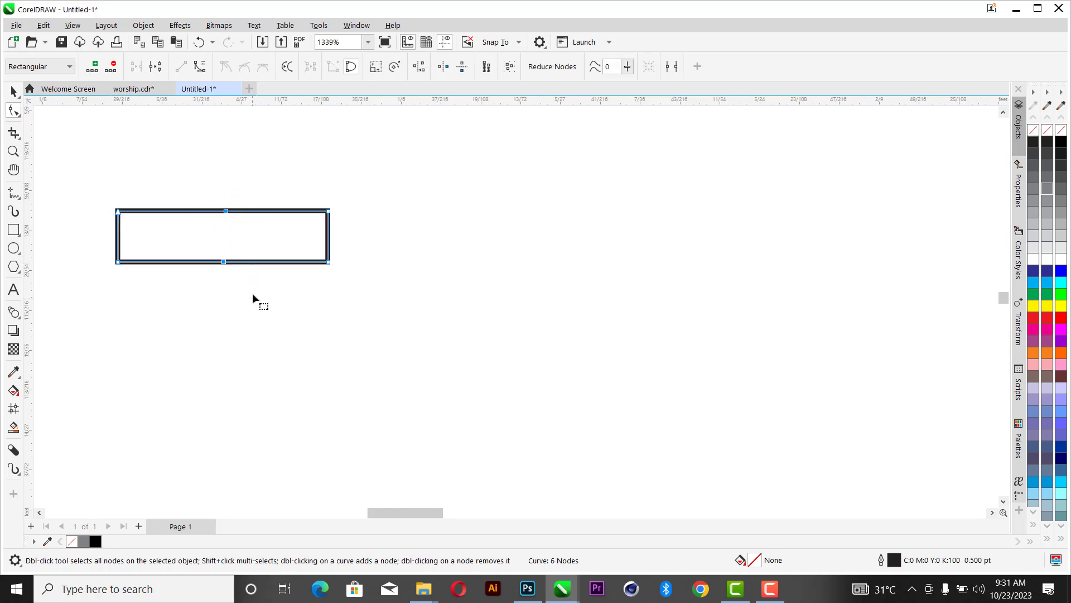
Nudge the two middle nodes down together to bend the rectangle into a downward-pointing chevron.
{"action": "key", "text": "Down"}
{"action": "key", "text": "Down"}
{"action": "key", "text": "Down"}
{"action": "key", "text": "Down"}
{"action": "key", "text": "Down"}
{"action": "key", "text": "Down"}
{"action": "key", "text": "Down"}
{"action": "key", "text": "Down"}
{"action": "key", "text": "Down"}
{"action": "key", "text": "Down"}
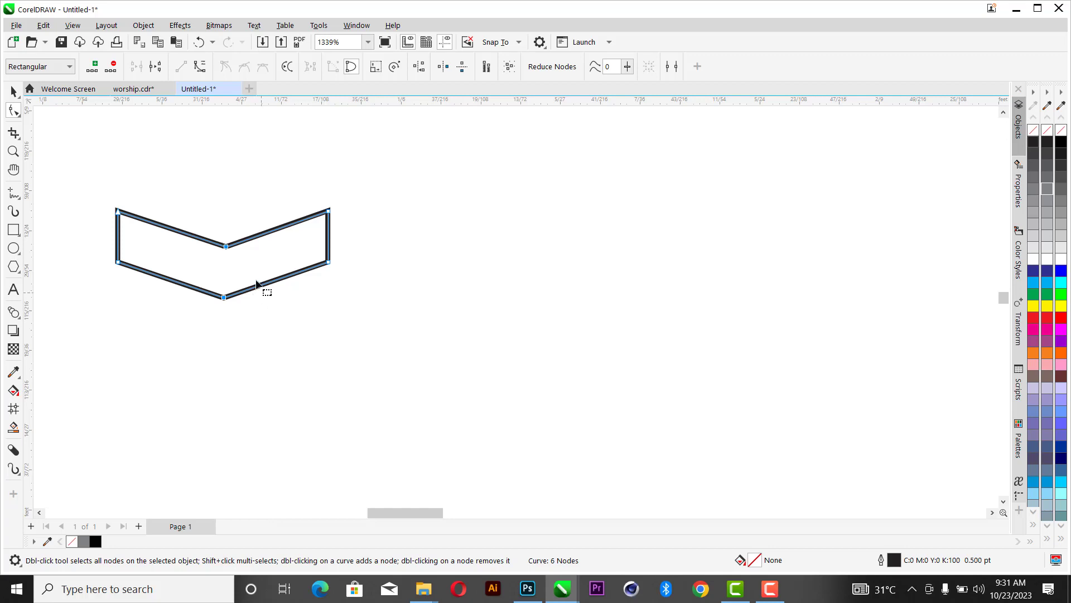
Copy the chevron straight down and repeat the duplication to build an evenly spaced column of six chevrons.
{"action": "left_click", "coordinate": [13, 91]}
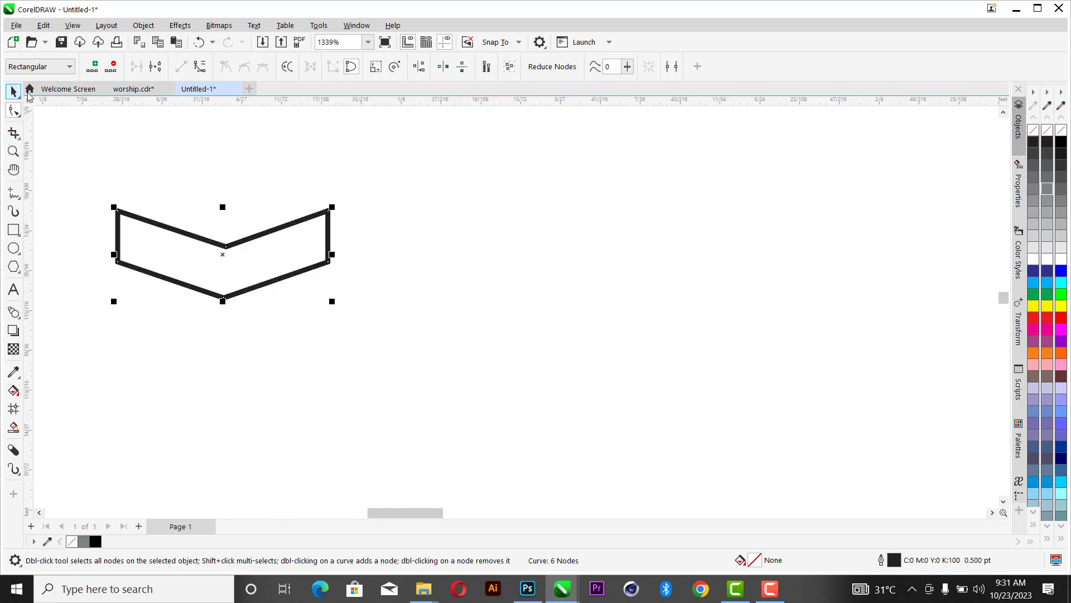
{"action": "left_click_drag", "start_coordinate": [275, 244], "coordinate": [280, 318]}
{"action": "key", "text": "ctrl+r"}
{"action": "key", "text": "ctrl+r"}
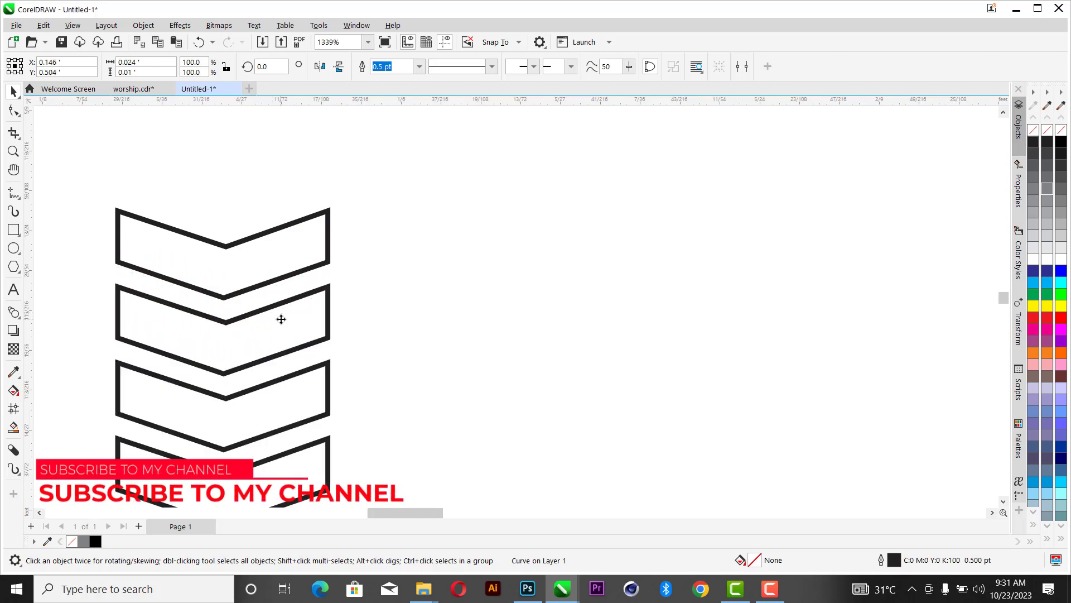
{"action": "key", "text": "F4"}
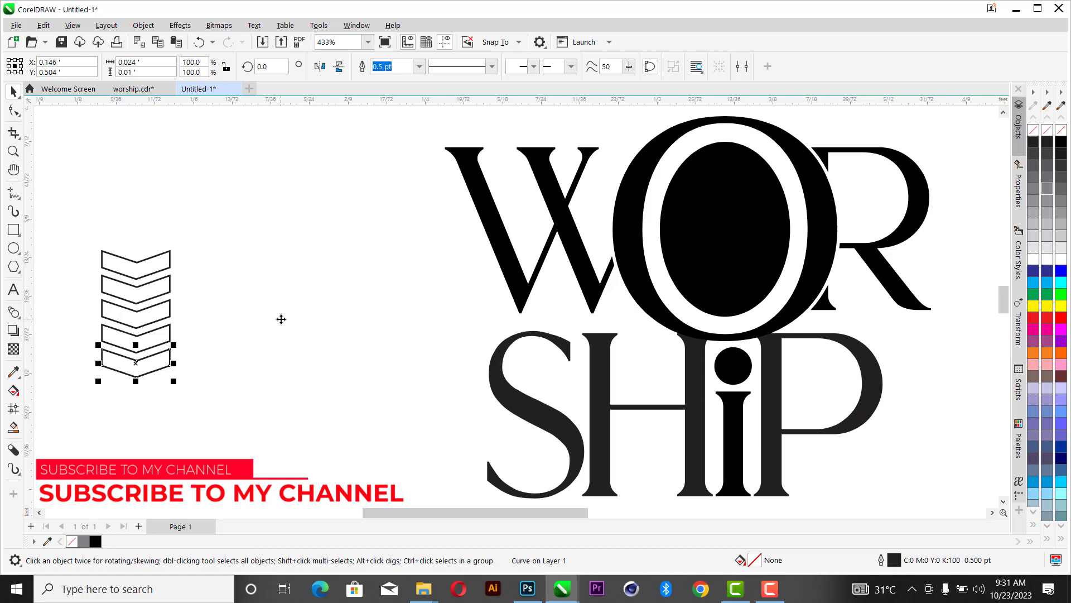
{"action": "key", "text": "ctrl+r"}
Select all six chevrons and move the column beside the bowl of the letter P.
{"action": "left_click_drag", "start_coordinate": [198, 199], "coordinate": [51, 443]}
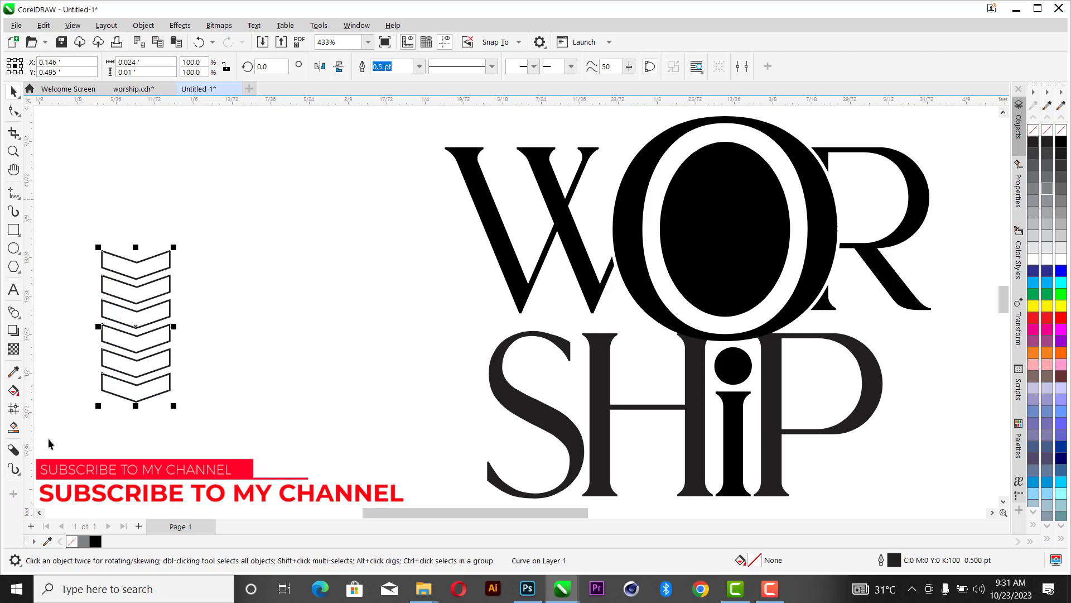
{"action": "left_click_drag", "start_coordinate": [137, 326], "coordinate": [915, 415]}
{"action": "scroll", "coordinate": [915, 416], "scroll_direction": "down", "scroll_amount": 2}
{"action": "scroll", "coordinate": [965, 430], "scroll_direction": "up", "scroll_amount": 4}
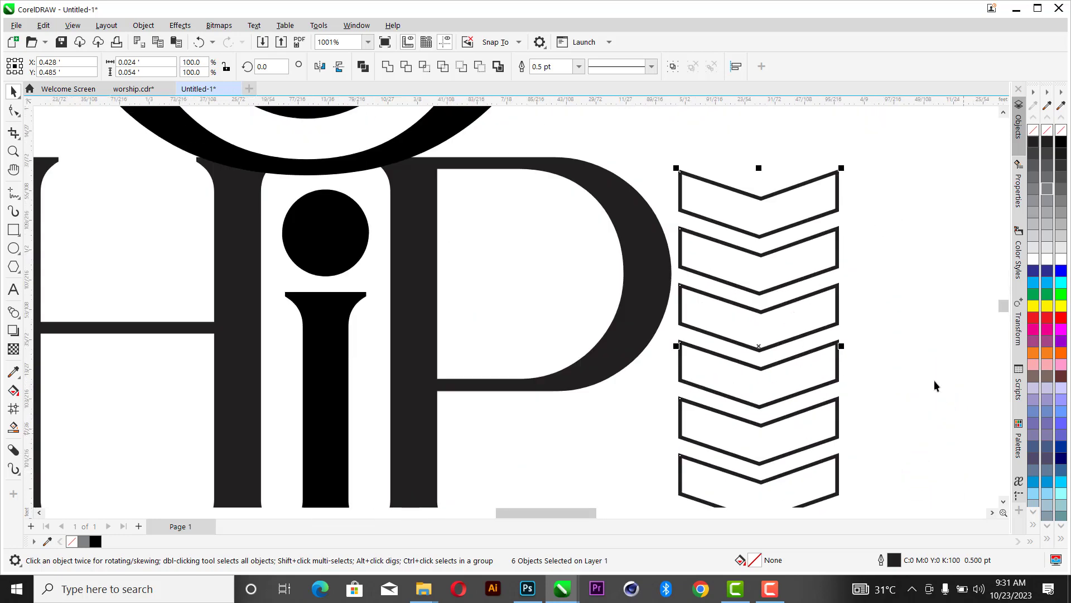
Group the six chevrons and align the group's upper edge with the top of the SHP lettering.
{"action": "scroll", "coordinate": [934, 380], "scroll_direction": "down", "scroll_amount": 2}
{"action": "scroll", "coordinate": [933, 377], "scroll_direction": "down", "scroll_amount": 2}
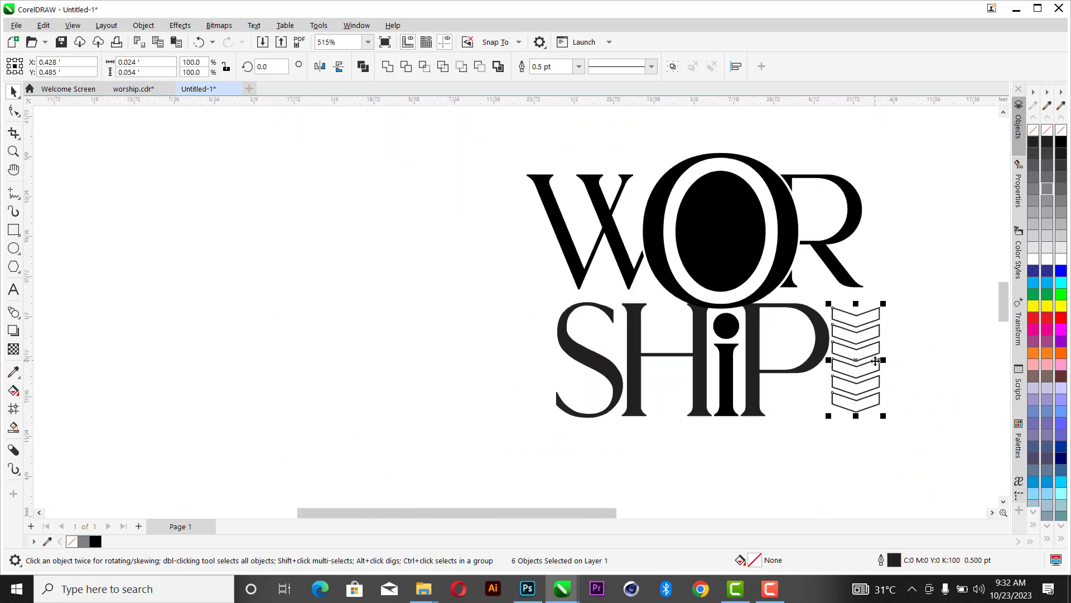
{"action": "scroll", "coordinate": [923, 394], "scroll_direction": "up", "scroll_amount": 2}
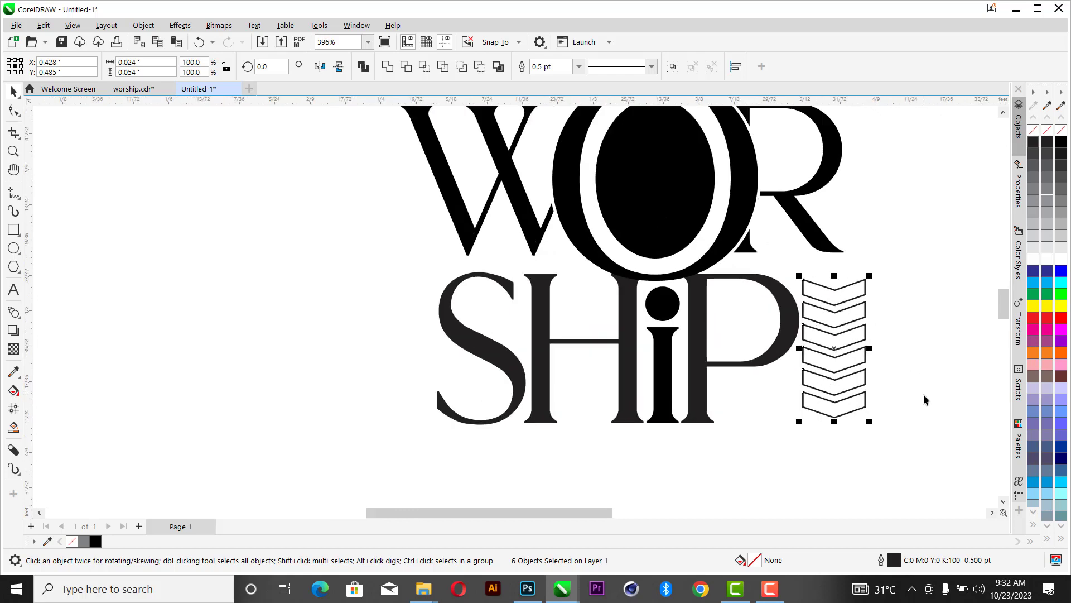
{"action": "key", "text": "ctrl+g"}
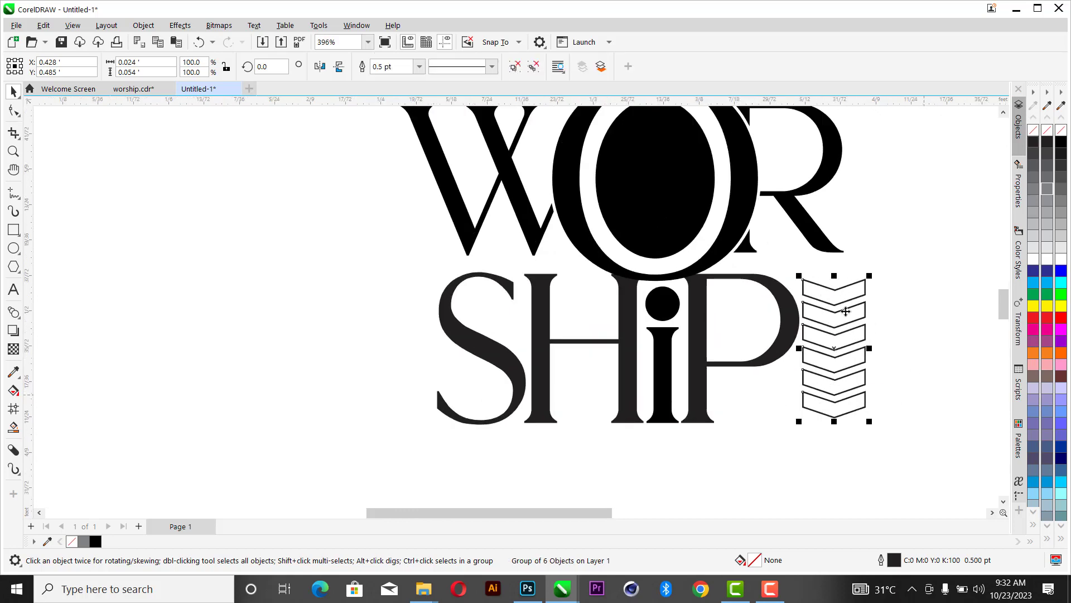
{"action": "left_click", "coordinate": [837, 296]}
{"action": "left_click", "coordinate": [746, 279], "text": "shift"}
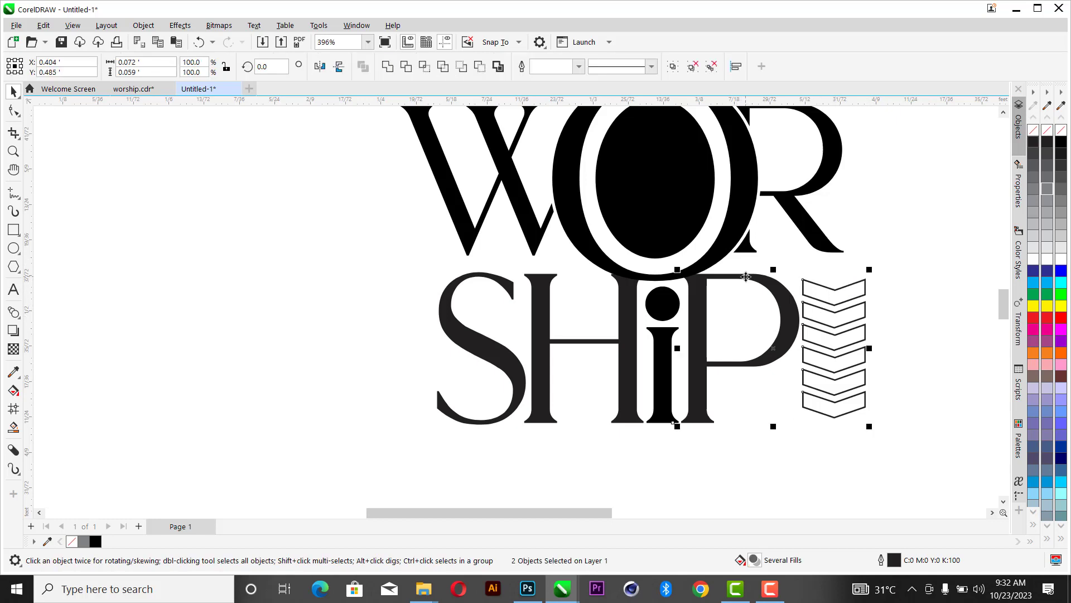
{"action": "key", "text": "t"}
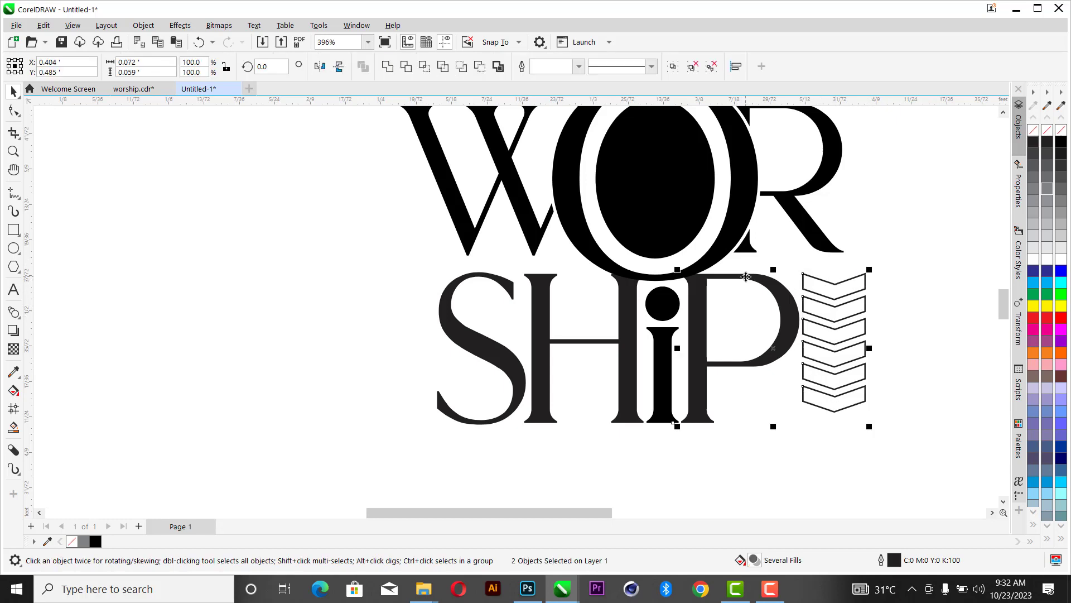
Place a horizontal guideline at SHIP's baseline and stretch the chevron group vertically so its lowest tip meets the guideline.
{"action": "left_click", "coordinate": [897, 312]}
{"action": "left_click", "coordinate": [824, 403]}
{"action": "left_click_drag", "start_coordinate": [834, 415], "coordinate": [836, 434]}
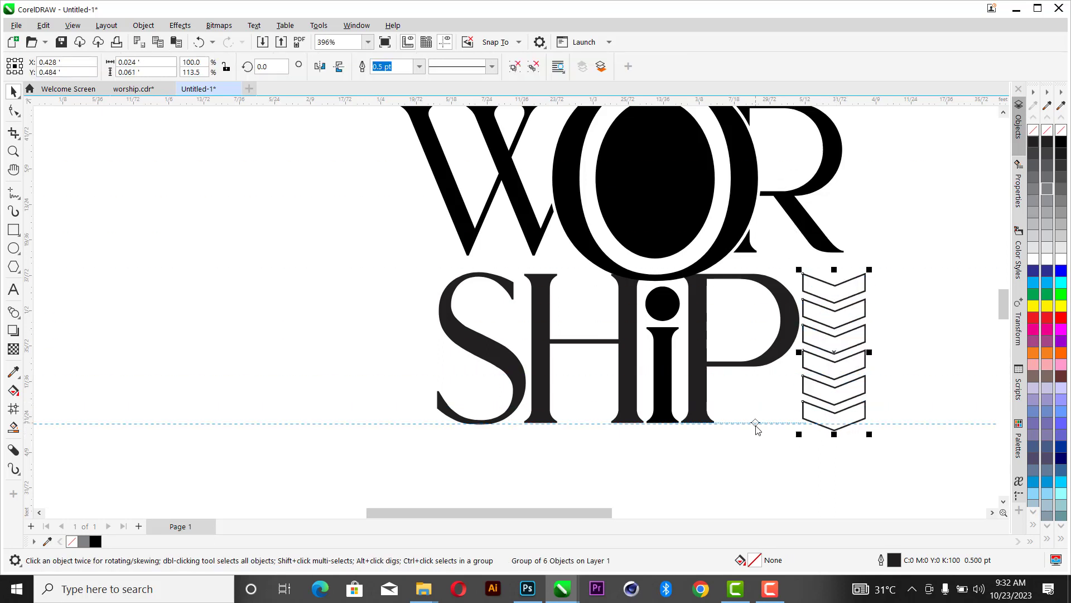
{"action": "left_click", "coordinate": [785, 419]}
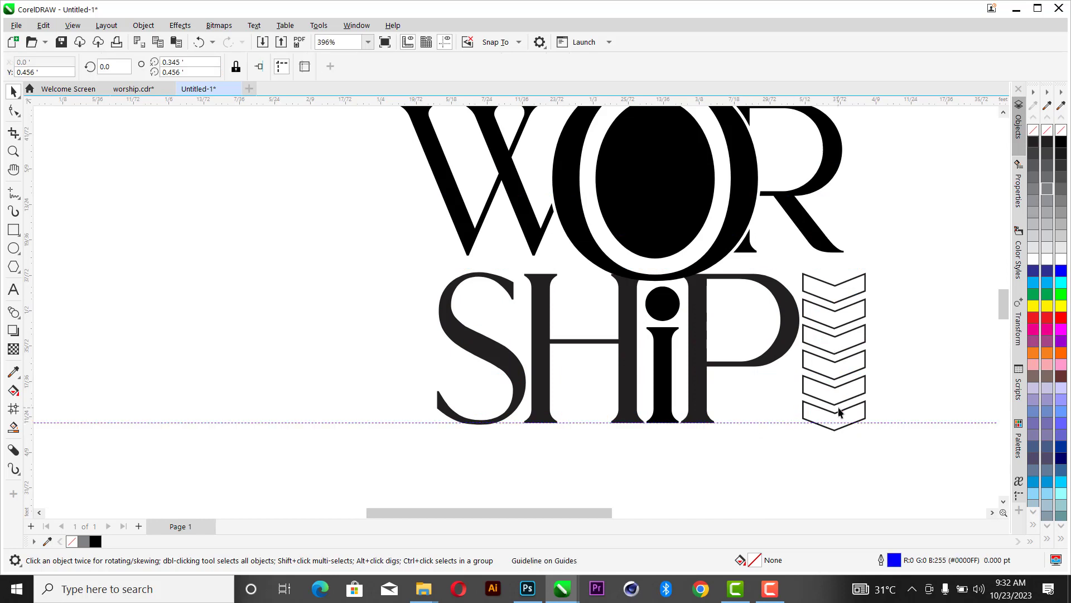
{"action": "scroll", "coordinate": [841, 436], "scroll_direction": "up", "scroll_amount": 2}
{"action": "left_click", "coordinate": [832, 434]}
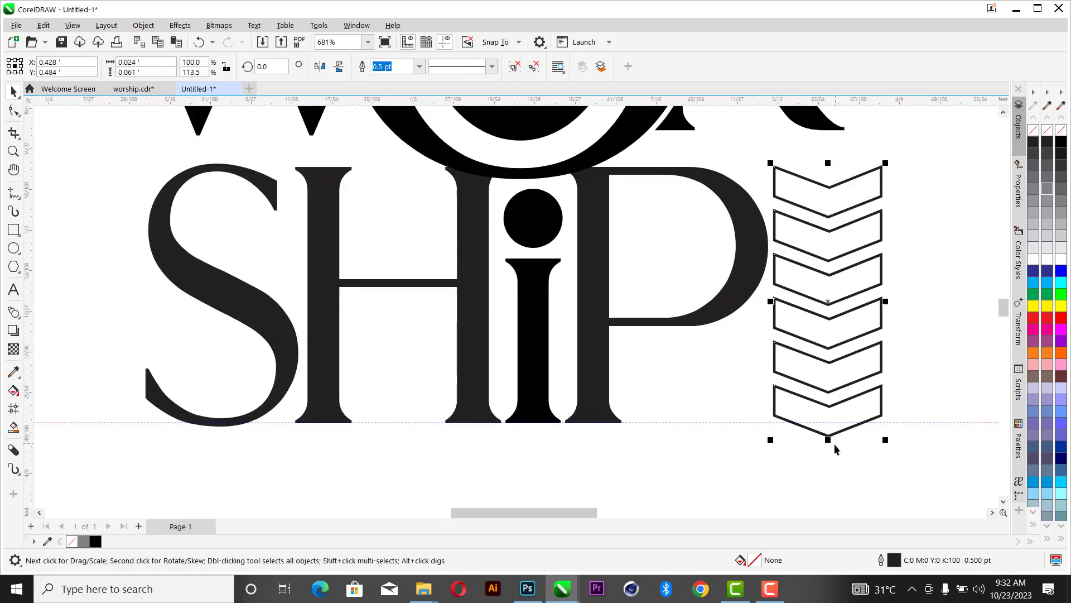
{"action": "left_click_drag", "start_coordinate": [828, 443], "coordinate": [837, 430]}
{"action": "left_click", "coordinate": [913, 284]}
Place a vertical guideline at the W's left edge and nudge the SHIP row with its chevrons left to sit under WOR.
{"action": "scroll", "coordinate": [685, 237], "scroll_direction": "down", "scroll_amount": 2}
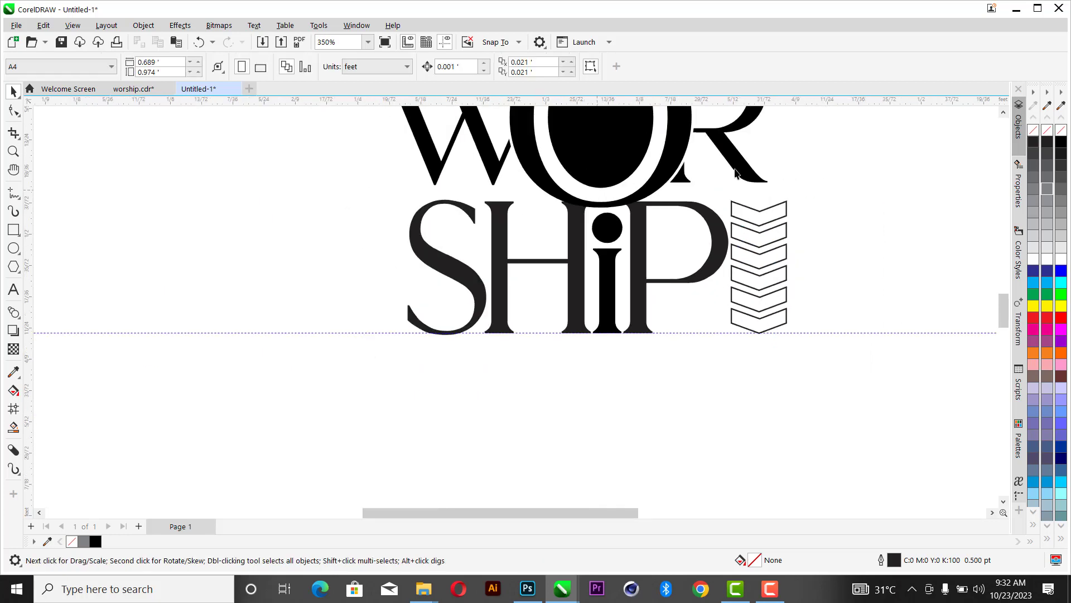
{"action": "scroll", "coordinate": [514, 242], "scroll_direction": "down", "scroll_amount": 2}
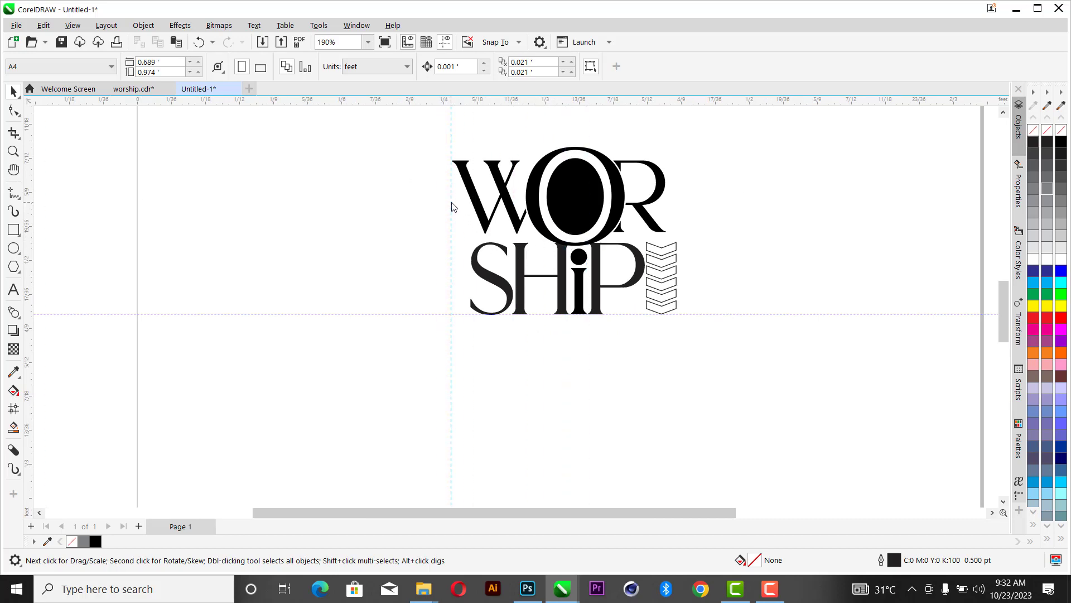
{"action": "left_click_drag", "start_coordinate": [399, 196], "coordinate": [713, 333]}
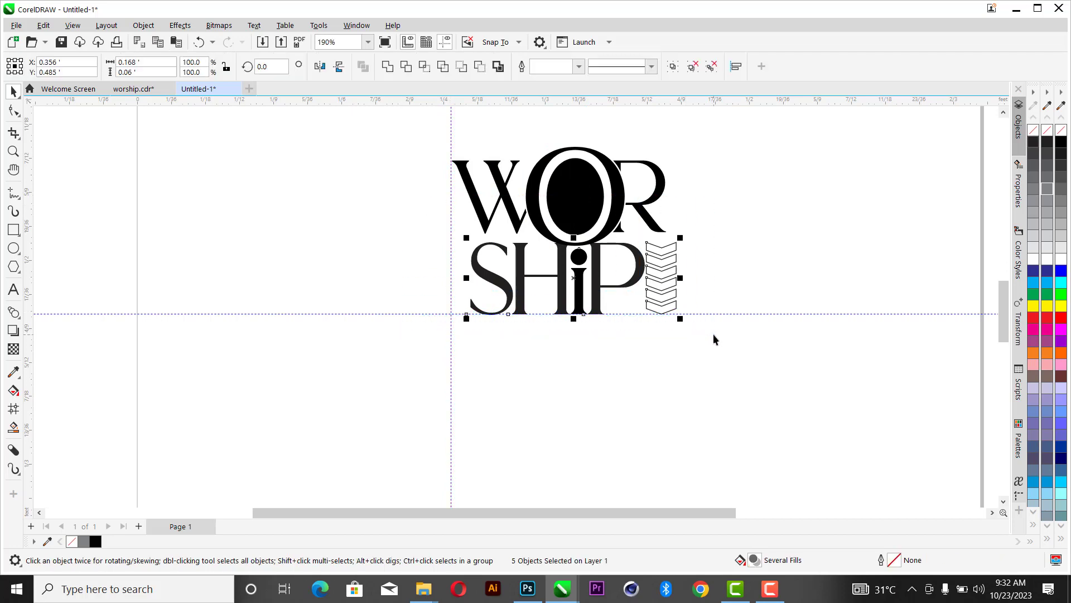
{"action": "key", "text": "Left"}
{"action": "key", "text": "Left"}
{"action": "key", "text": "Left"}
{"action": "key", "text": "Left"}
{"action": "key", "text": "Left"}
{"action": "key", "text": "Left"}
{"action": "key", "text": "Left"}
{"action": "key", "text": "Left"}
{"action": "key", "text": "Left"}
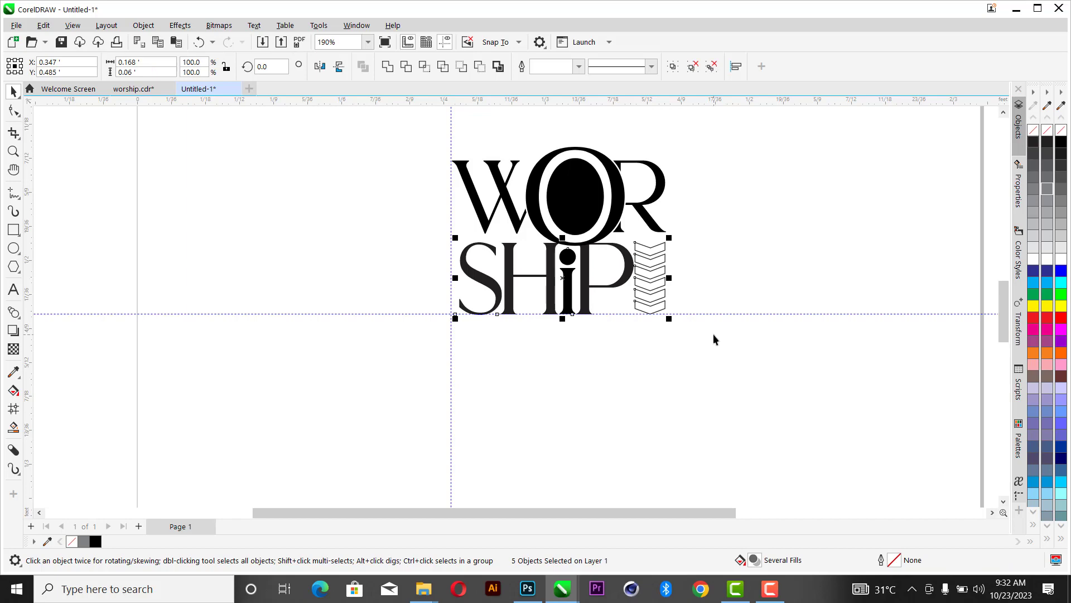
{"action": "key", "text": "Right"}
{"action": "key", "text": "Right"}
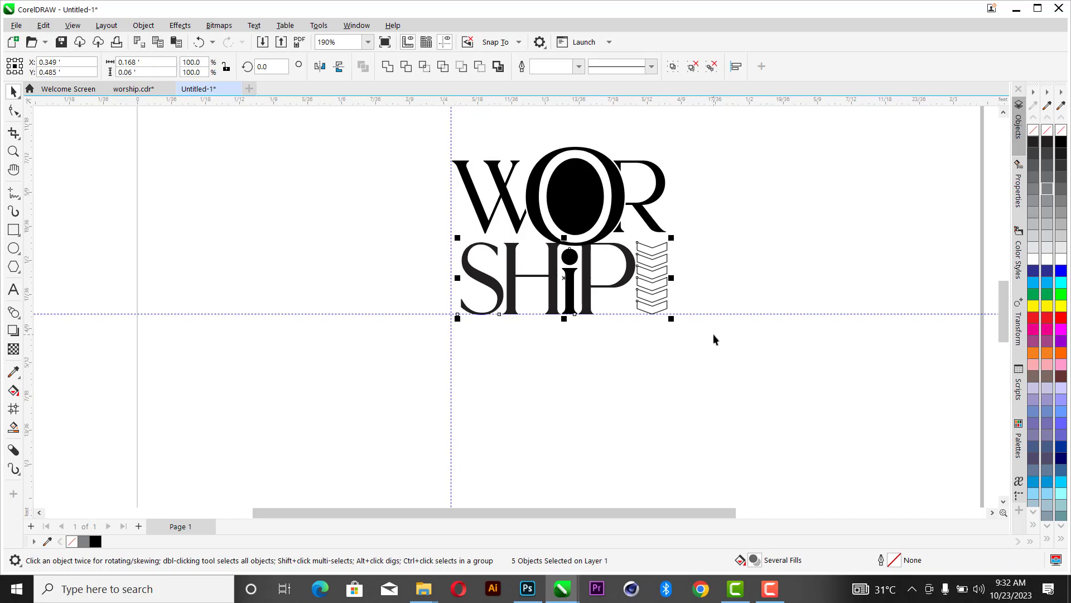
{"action": "left_click", "coordinate": [728, 210]}
Fill the whole SHIP row, including the chevron column, with solid black.
{"action": "scroll", "coordinate": [579, 283], "scroll_direction": "up", "scroll_amount": 2}
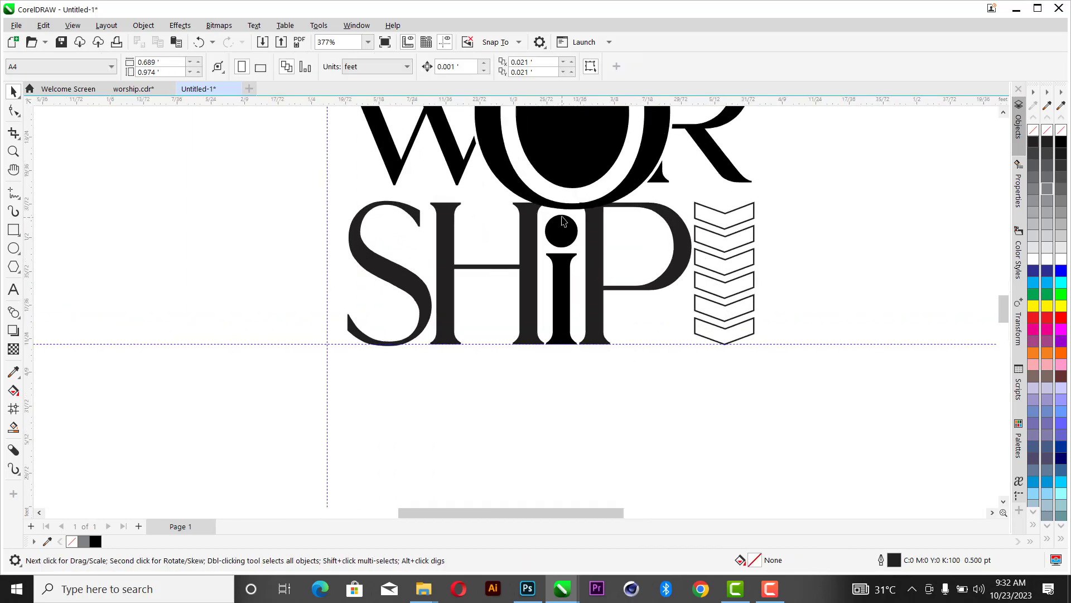
{"action": "scroll", "coordinate": [562, 221], "scroll_direction": "up", "scroll_amount": 2}
{"action": "scroll", "coordinate": [666, 196], "scroll_direction": "down", "scroll_amount": 2}
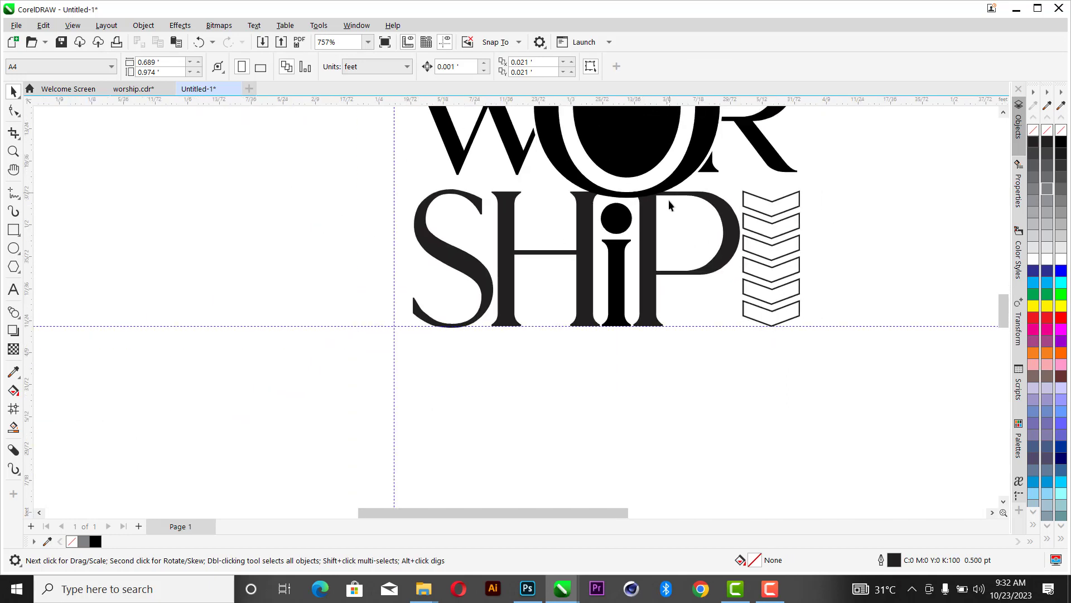
{"action": "left_click_drag", "start_coordinate": [385, 152], "coordinate": [911, 327]}
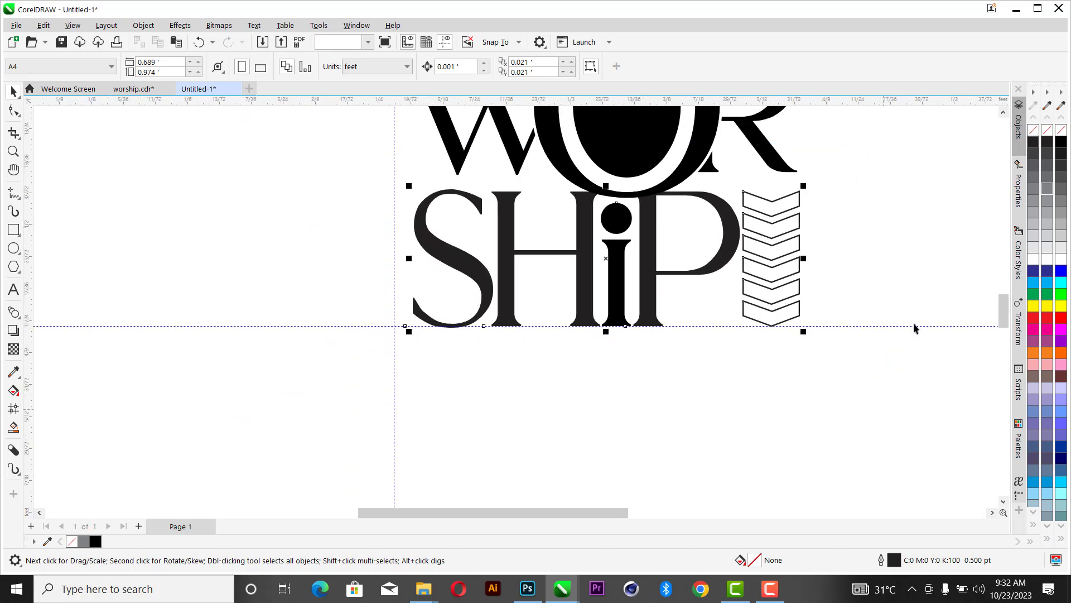
{"action": "left_click", "coordinate": [1061, 143]}
{"action": "left_click", "coordinate": [920, 183]}
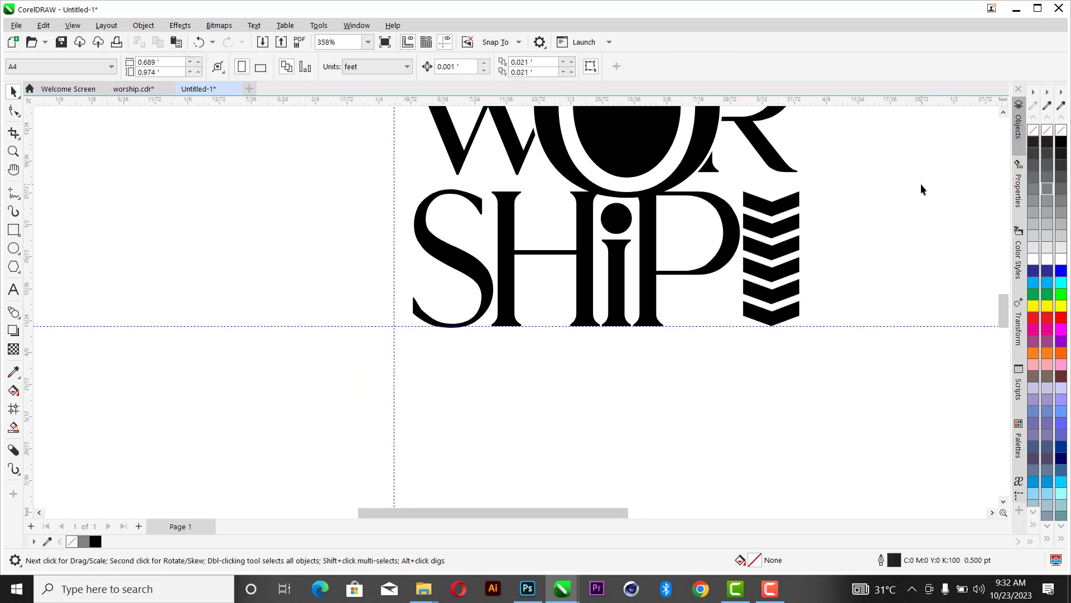
Export the finished lettering as a 24-bit PNG with transparency named worship into the 1 Video folder in Pictures.
{"action": "key", "text": "F4"}
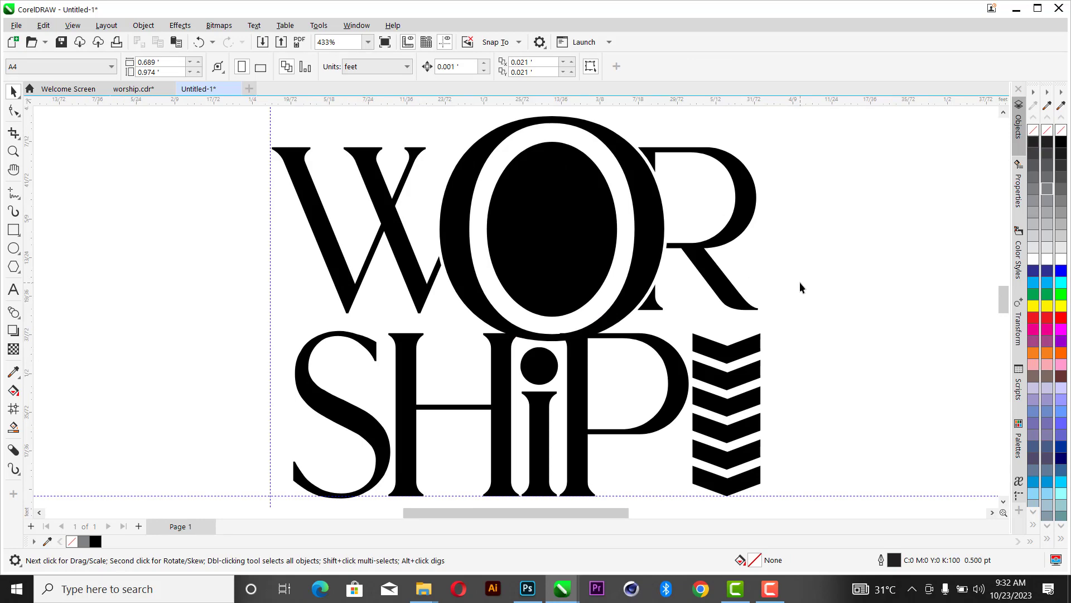
{"action": "key", "text": "ctrl+e"}
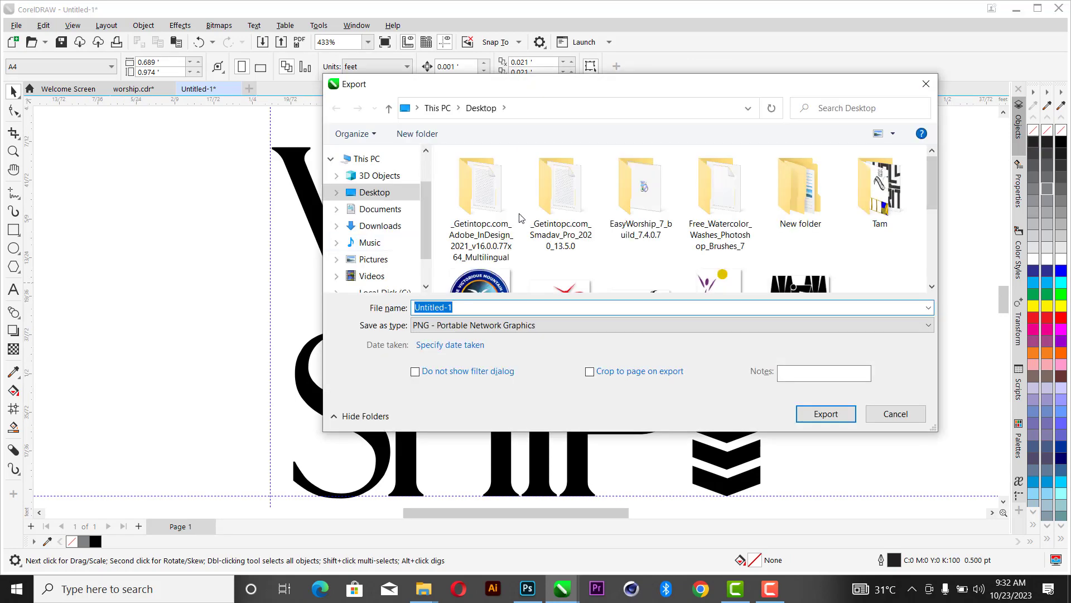
{"action": "scroll", "coordinate": [385, 235], "scroll_direction": "down", "scroll_amount": 1}
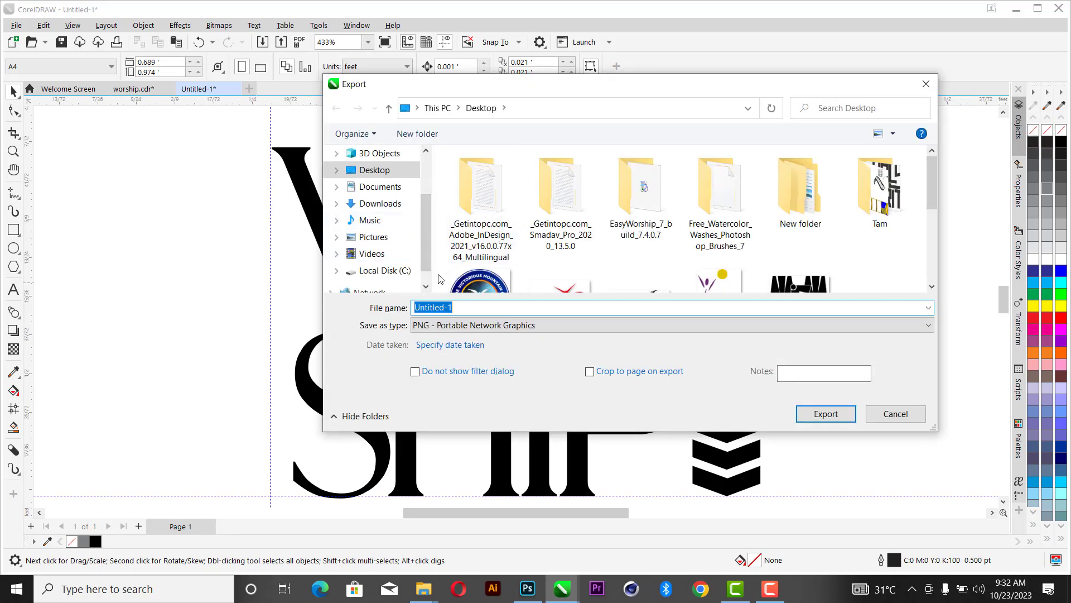
{"action": "left_click", "coordinate": [385, 237]}
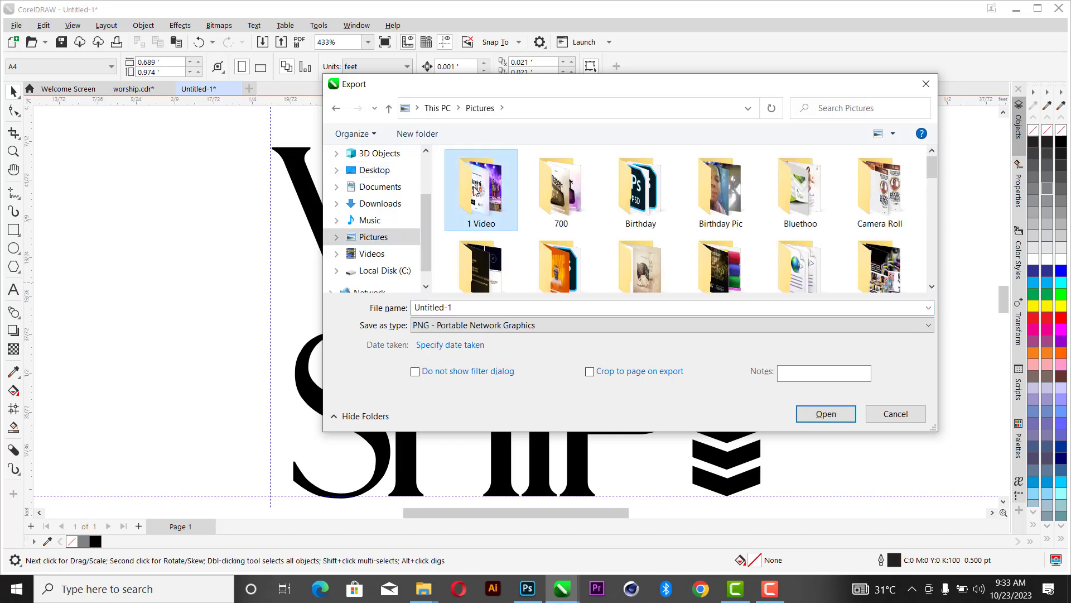
{"action": "double_click", "coordinate": [475, 193]}
{"action": "left_click", "coordinate": [482, 327]}
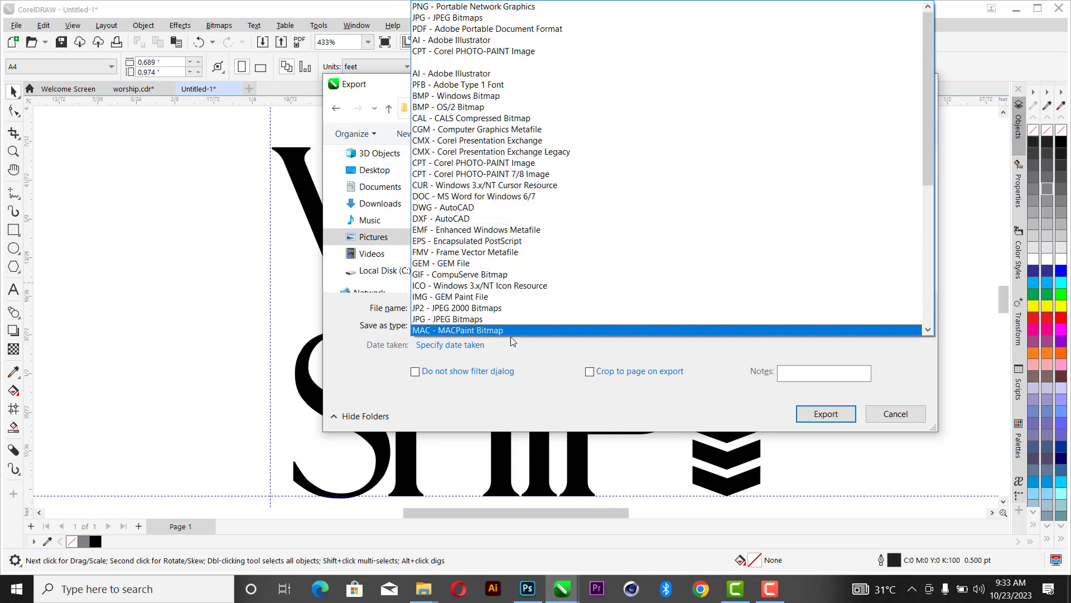
{"action": "left_click", "coordinate": [490, 338]}
{"action": "left_click", "coordinate": [467, 307]}
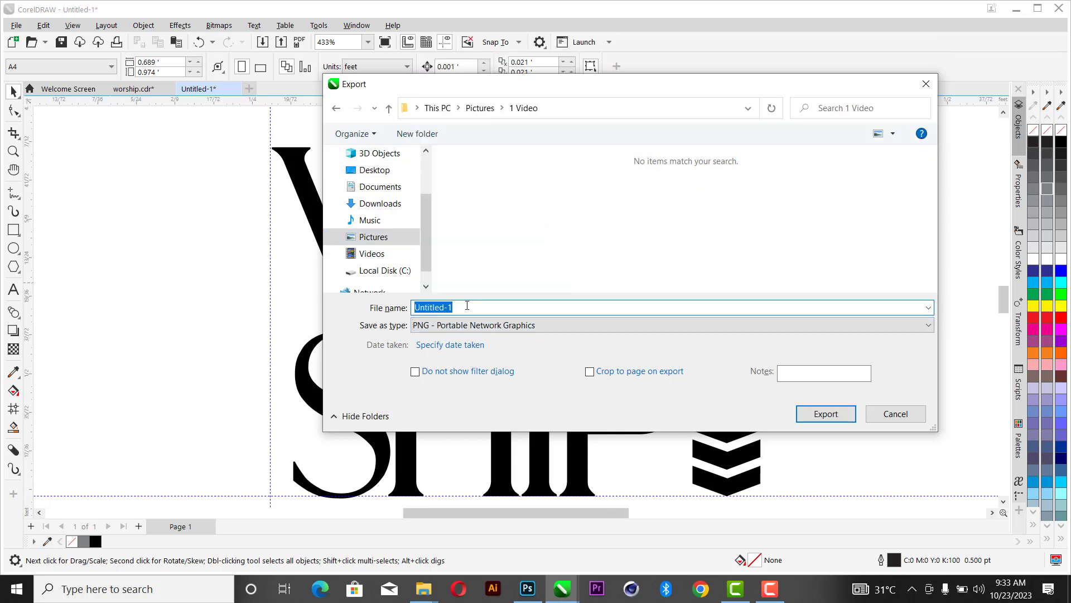
{"action": "type", "text": "worship"}
{"action": "key", "text": "Return"}
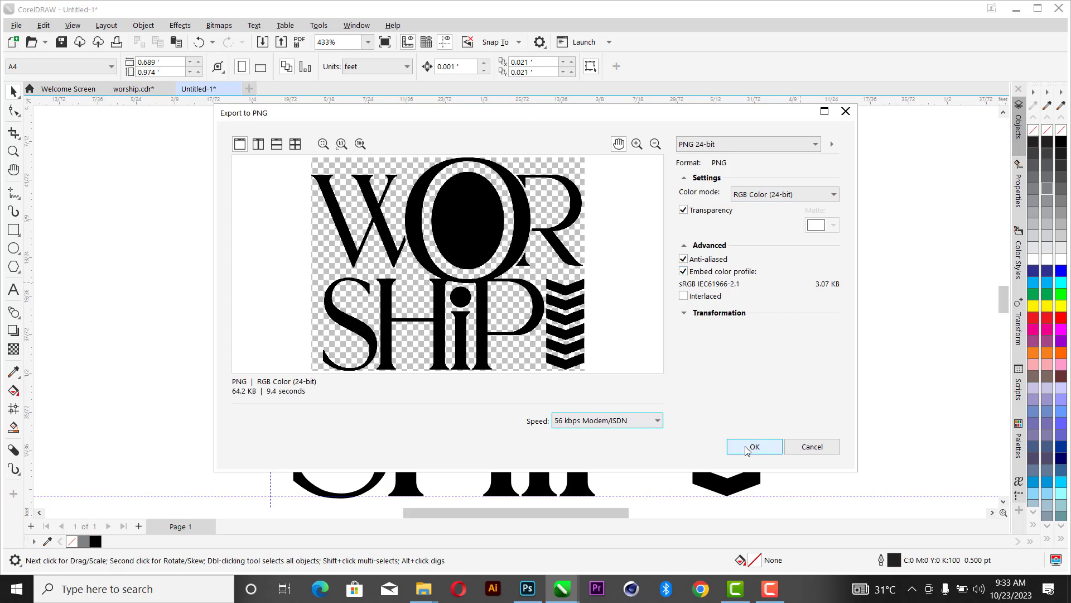
{"action": "left_click", "coordinate": [748, 448]}
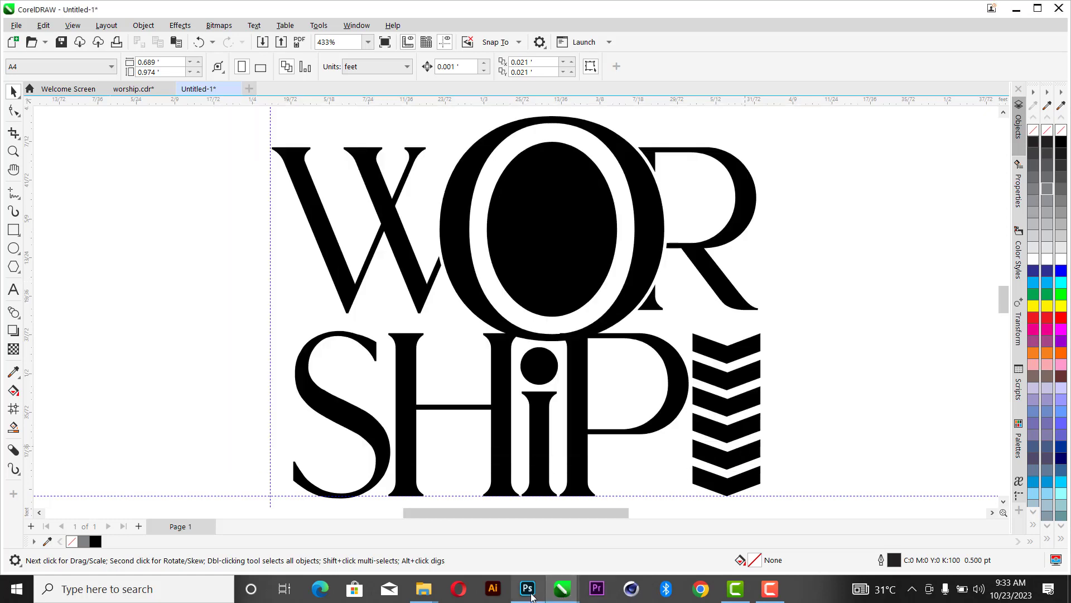
Switch to Photoshop and create a new 5 × 5 inch RGB document at 300 pixels/inch.
{"action": "mouse_move", "coordinate": [531, 595]}
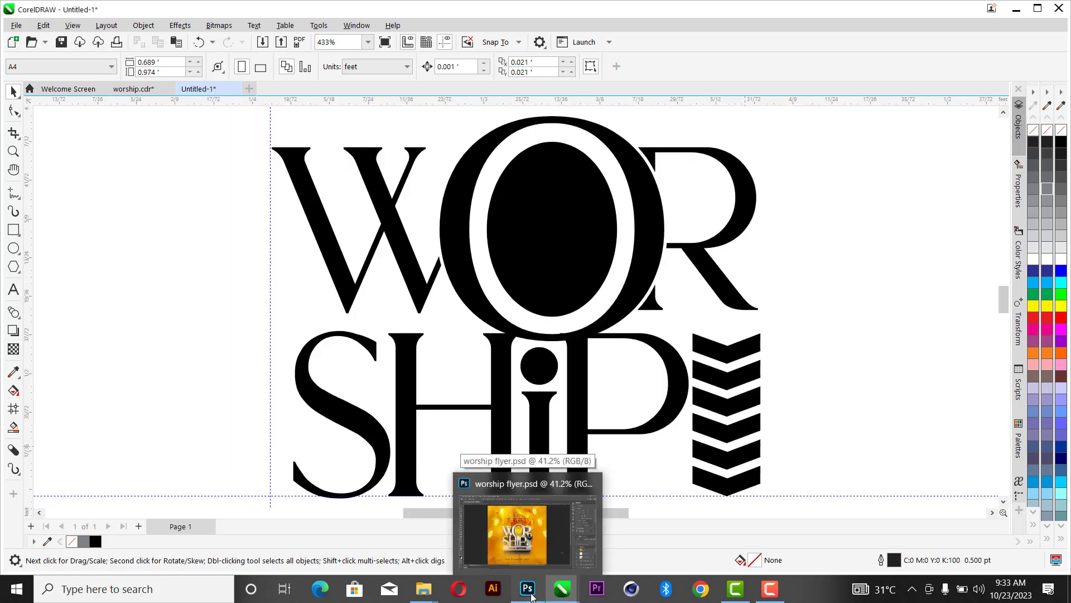
{"action": "left_click", "coordinate": [531, 596]}
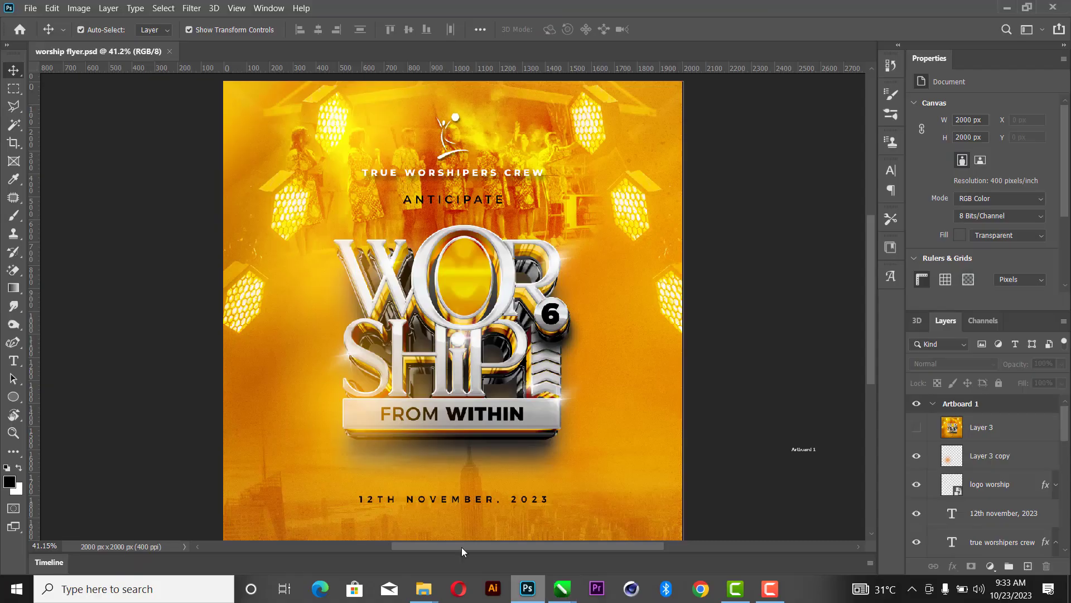
{"action": "left_click", "coordinate": [25, 10]}
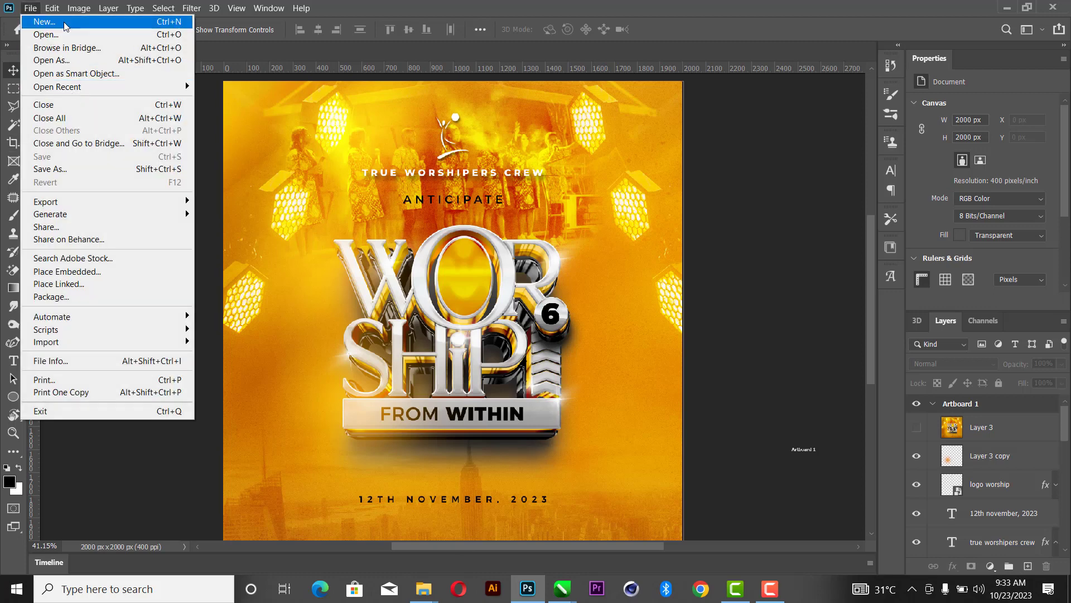
{"action": "left_click", "coordinate": [64, 22]}
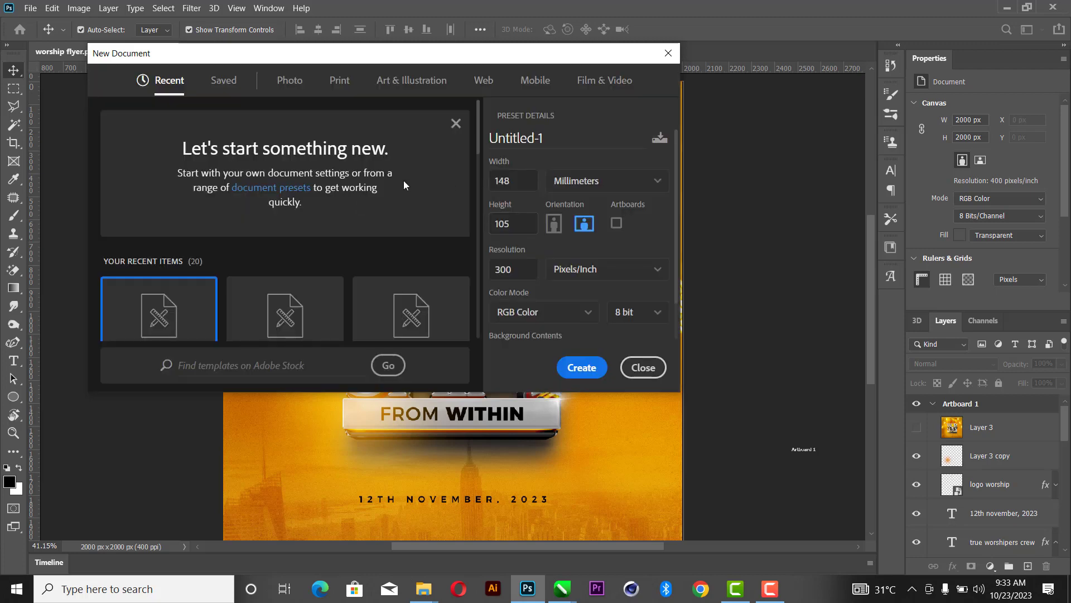
{"action": "left_click", "coordinate": [617, 177]}
{"action": "left_click", "coordinate": [590, 227]}
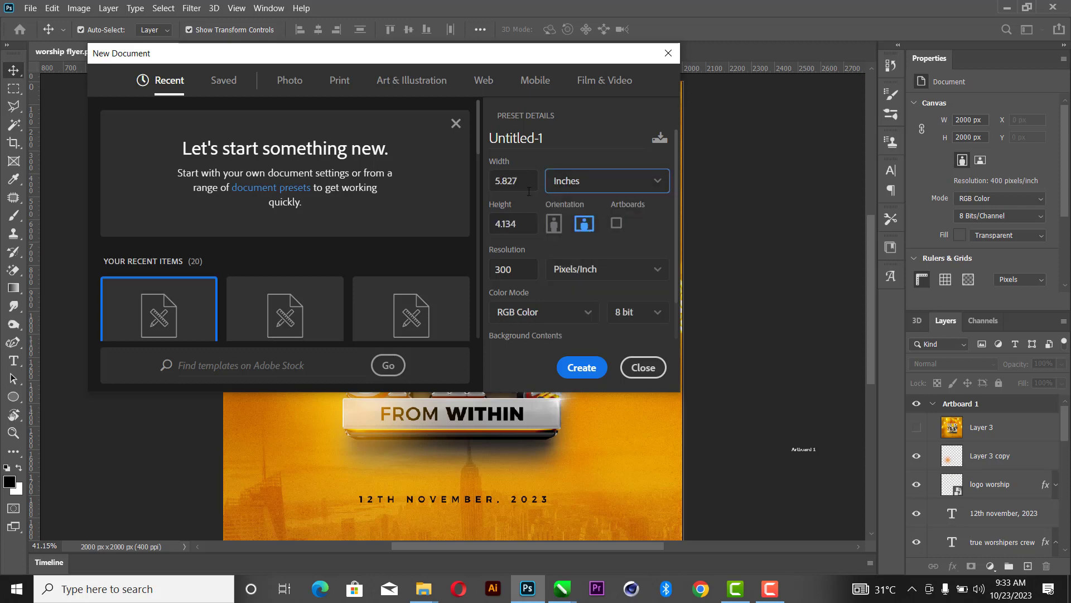
{"action": "double_click", "coordinate": [529, 191]}
{"action": "type", "text": "5"}
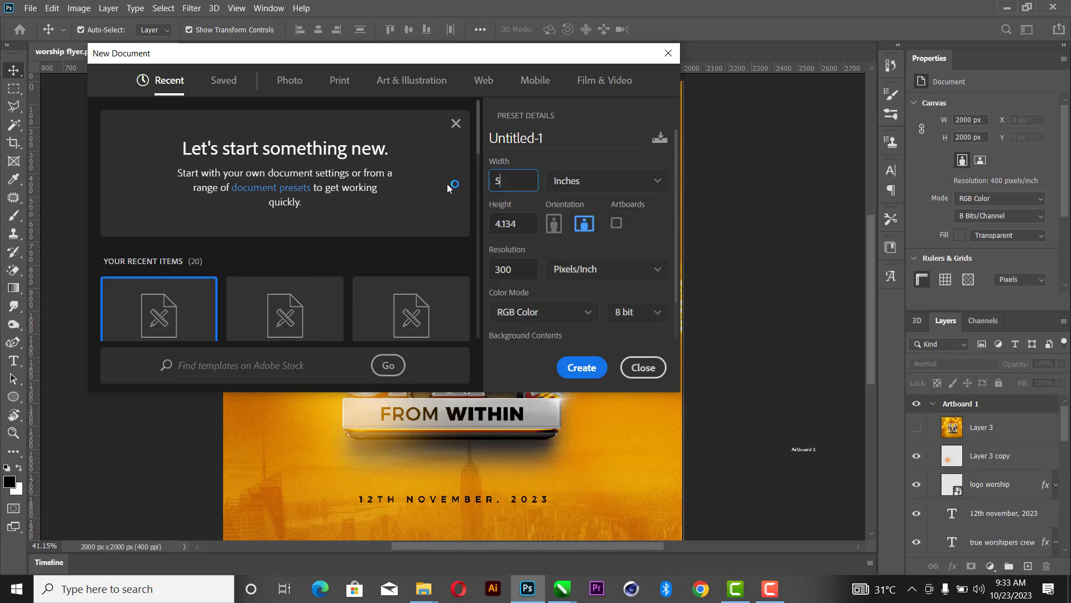
{"action": "double_click", "coordinate": [496, 224]}
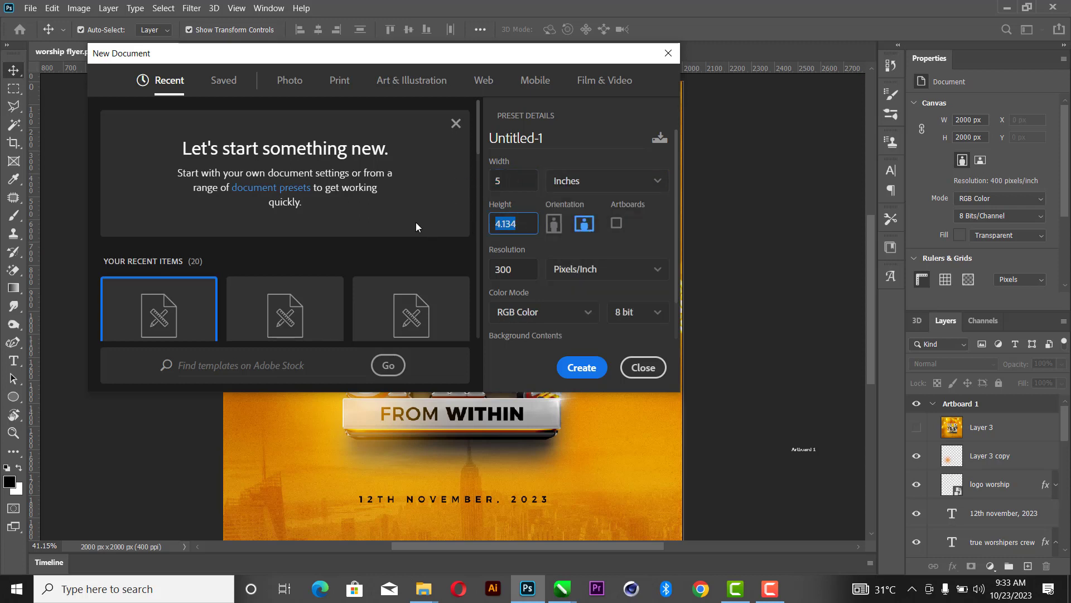
{"action": "type", "text": "5"}
{"action": "left_click", "coordinate": [573, 373]}
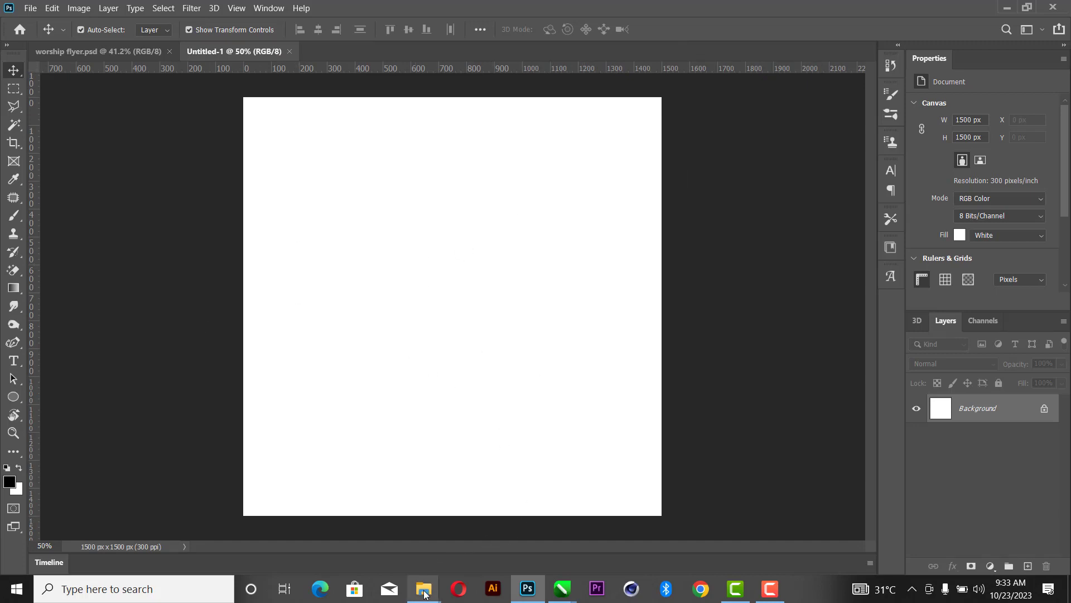
Open the 1 Video folder and compare the Wonders of Worship and Magnificat reference flyers in the preview.
{"action": "mouse_move", "coordinate": [424, 592]}
{"action": "left_click", "coordinate": [342, 527]}
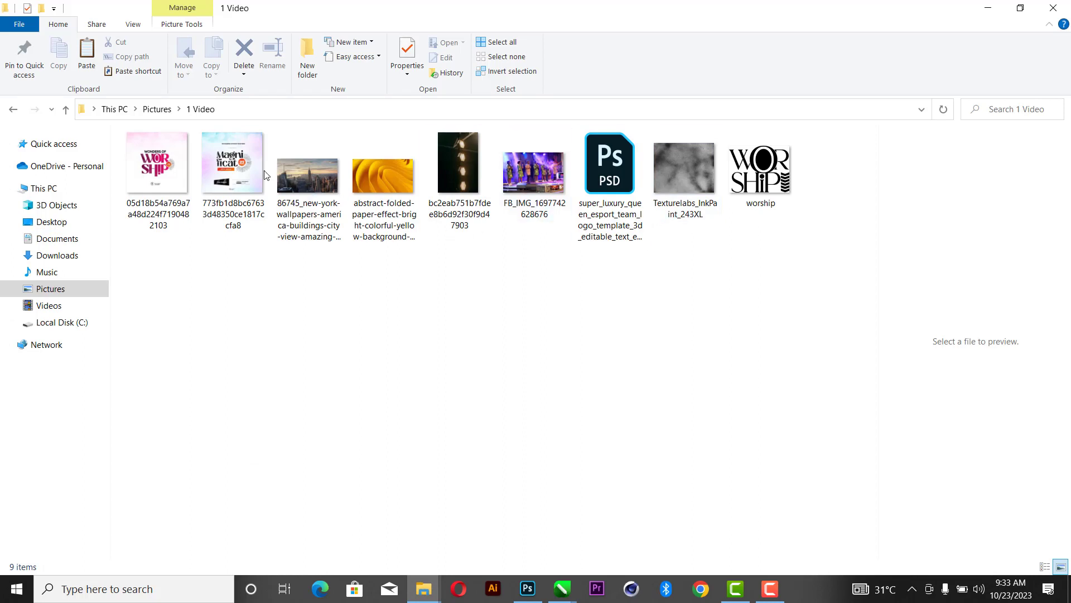
{"action": "left_click", "coordinate": [240, 182]}
{"action": "left_click", "coordinate": [145, 169]}
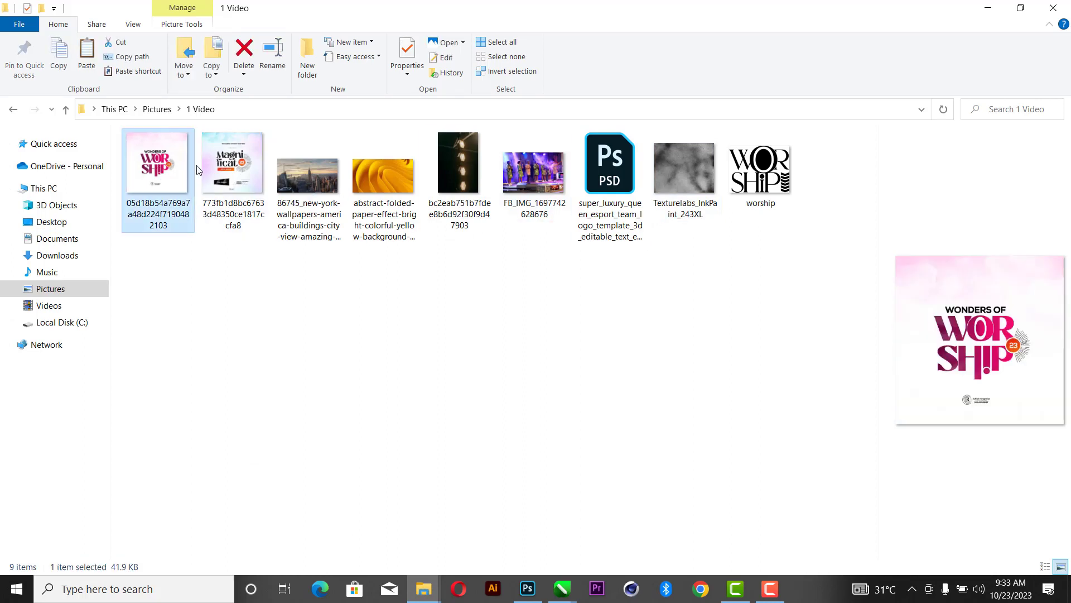
{"action": "left_click", "coordinate": [222, 173]}
{"action": "left_click", "coordinate": [166, 172]}
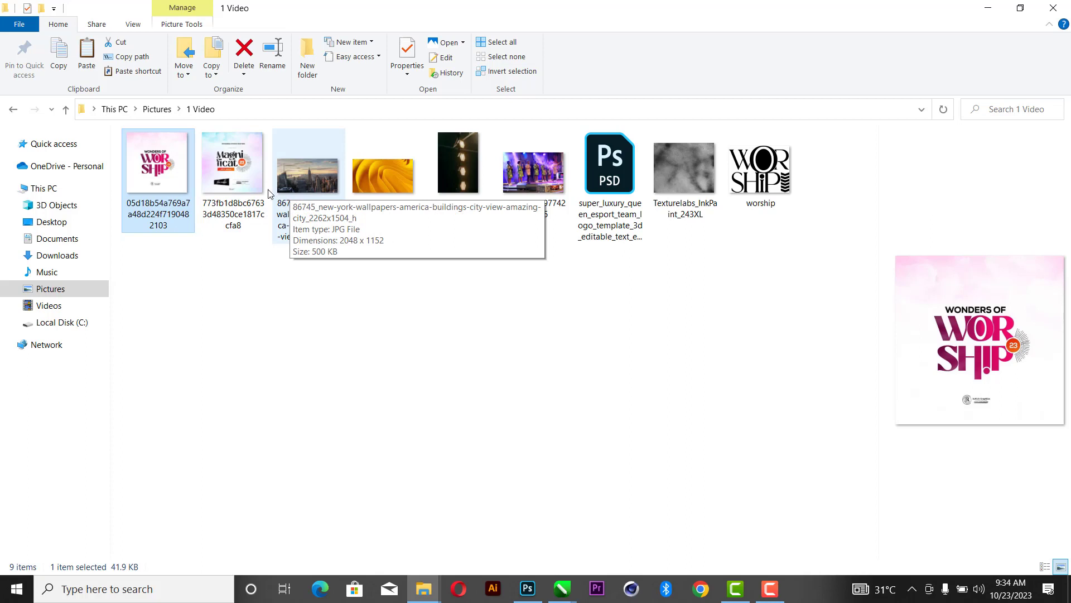
{"action": "left_click", "coordinate": [208, 183]}
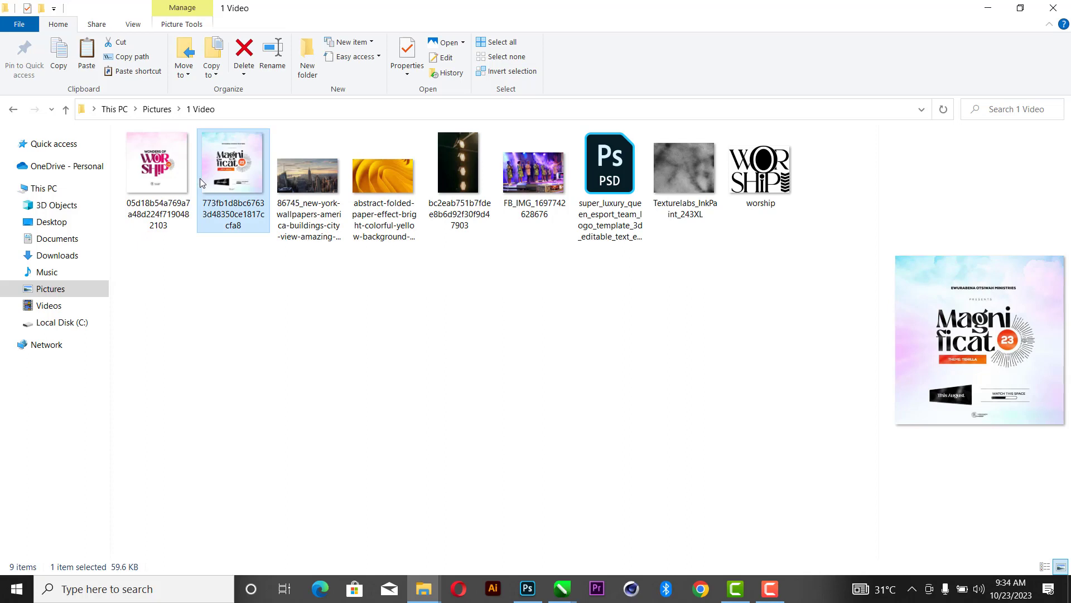
Place the yellow abstract folded-paper image in the new document and scale it to about 29.84% to cover the whole canvas.
{"action": "left_click", "coordinate": [402, 185]}
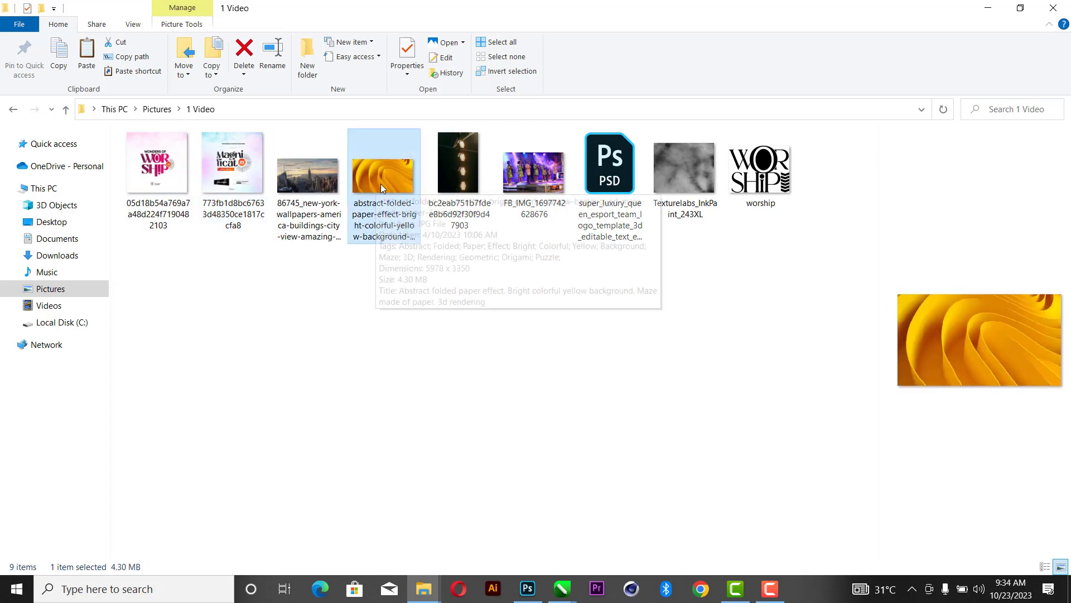
{"action": "left_click_drag", "start_coordinate": [381, 183], "coordinate": [524, 280]}
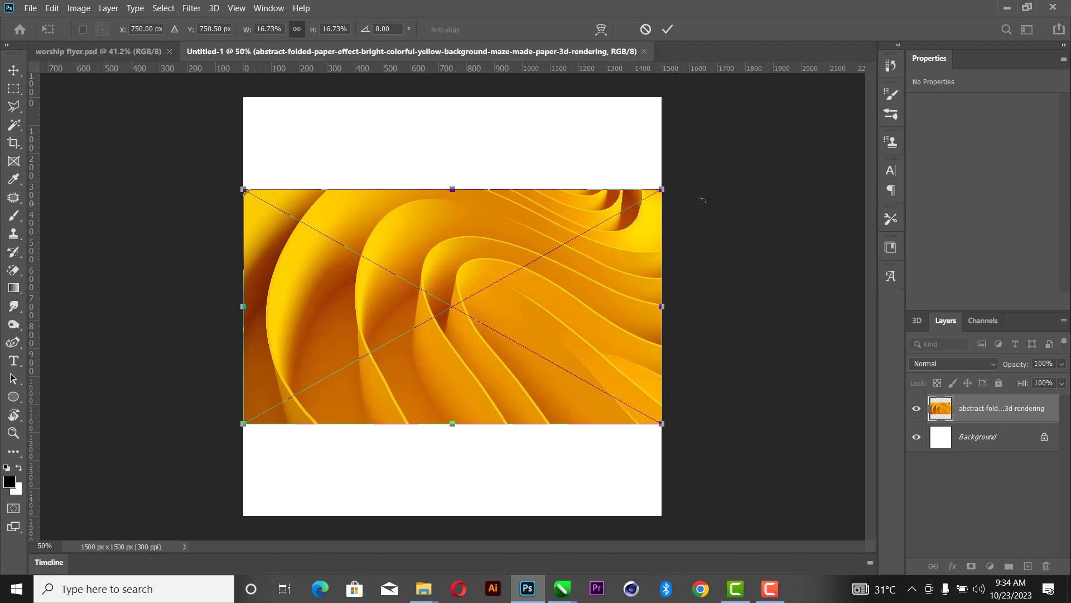
{"action": "left_click_drag", "start_coordinate": [453, 188], "coordinate": [452, 97]}
{"action": "left_click_drag", "start_coordinate": [449, 421], "coordinate": [452, 516]}
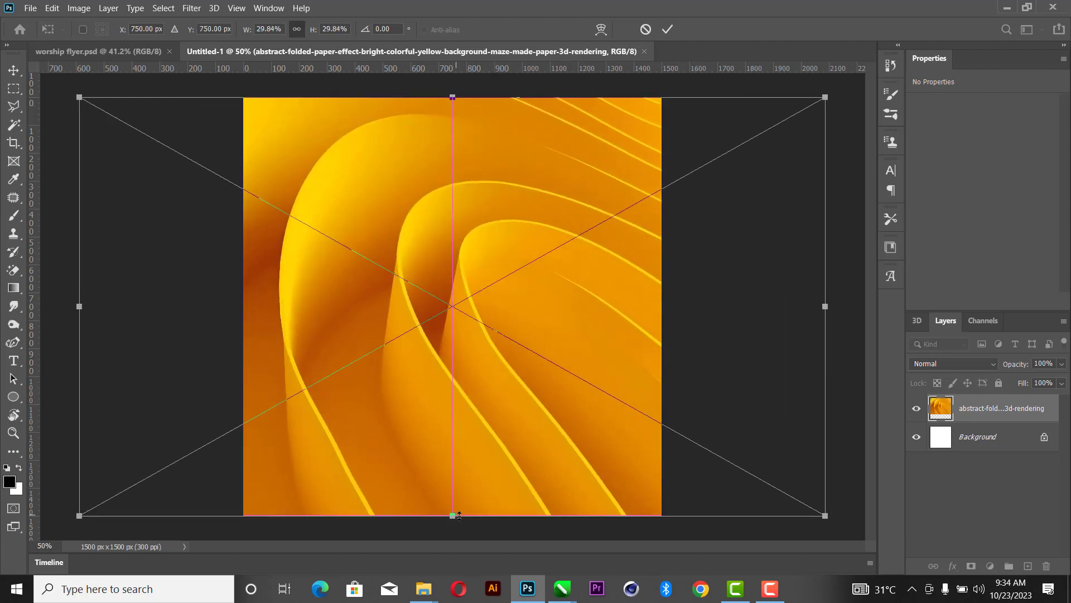
{"action": "left_click", "coordinate": [668, 30]}
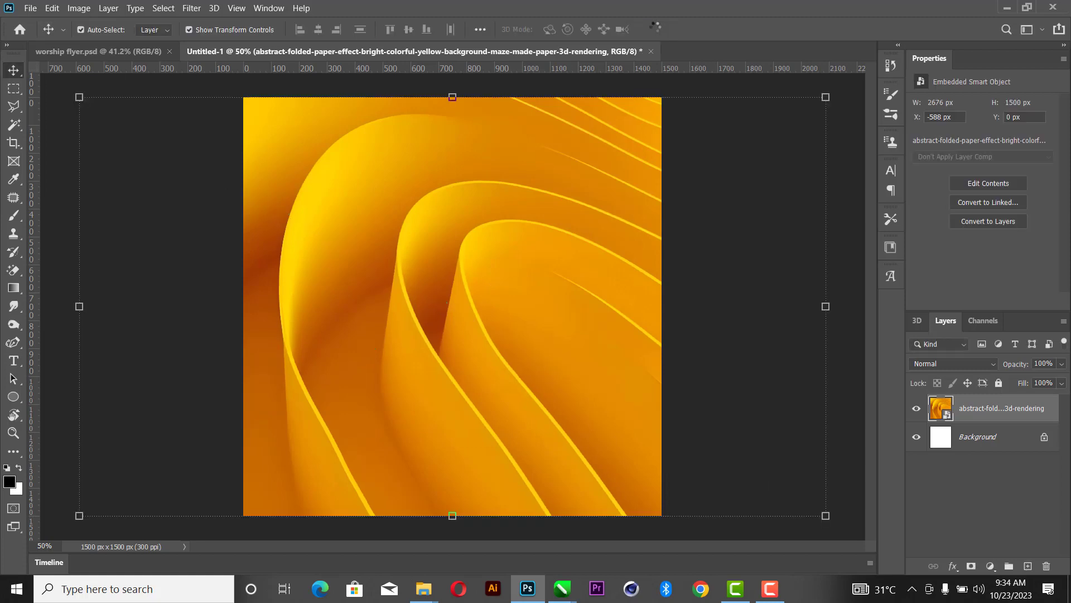
Try a Gaussian Blur with an 87-pixel radius on the yellow image layer and hide the filter.
{"action": "left_click", "coordinate": [192, 8]}
{"action": "mouse_move", "coordinate": [346, 157]}
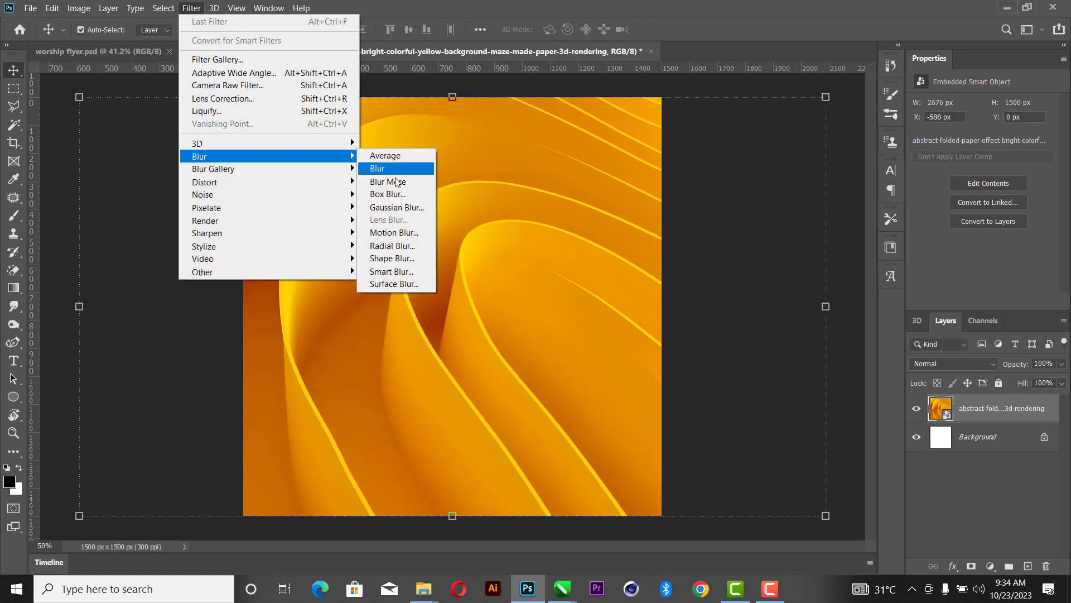
{"action": "left_click", "coordinate": [396, 207]}
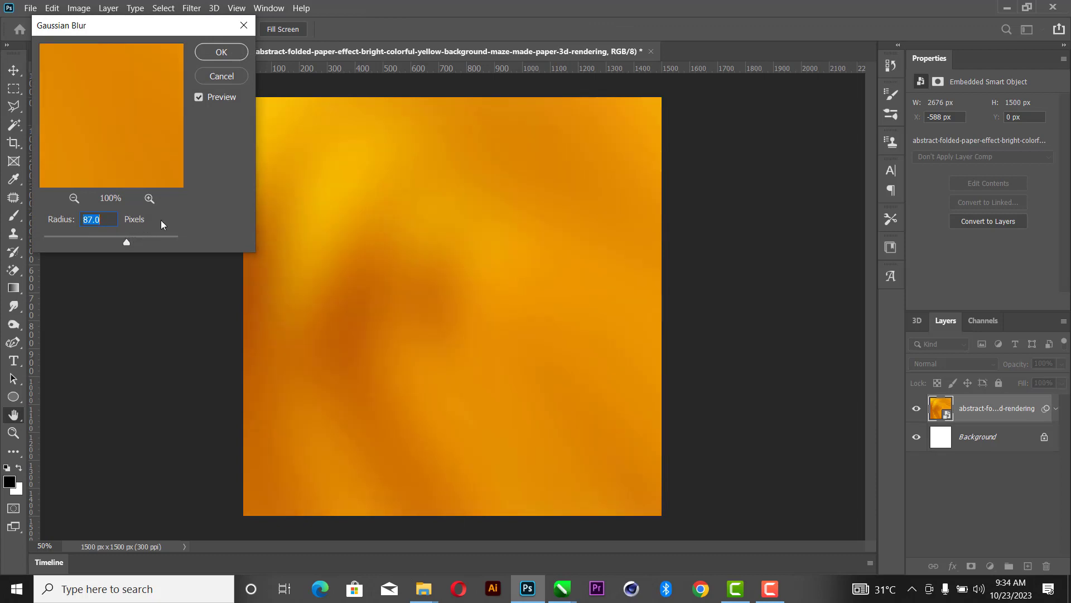
{"action": "left_click", "coordinate": [222, 53]}
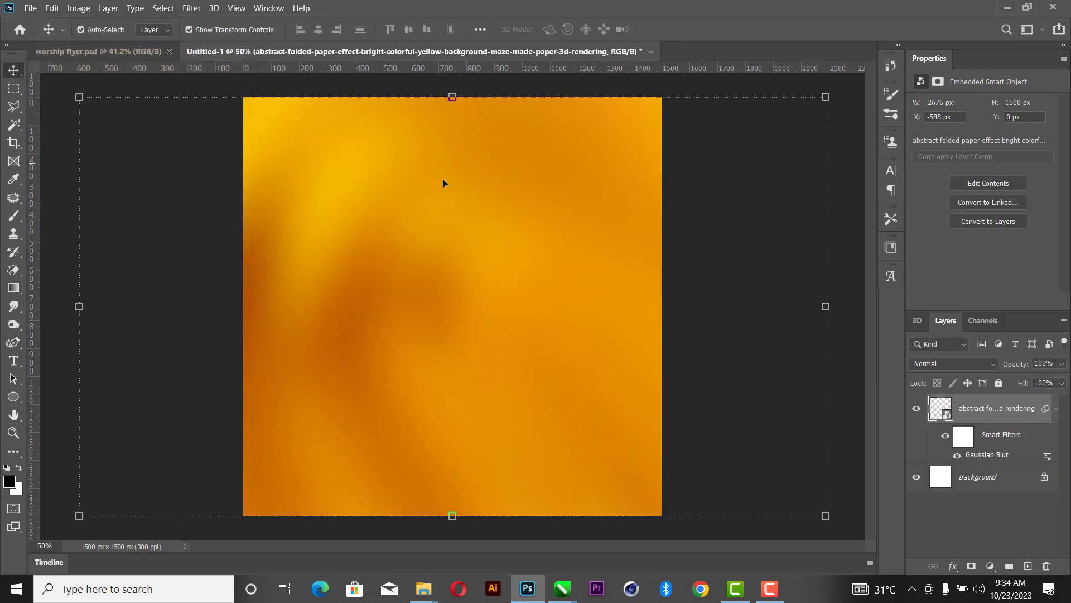
{"action": "left_click", "coordinate": [957, 454]}
Apply a Motion Blur to the yellow image layer with a 41° angle and a distance of 1298 pixels.
{"action": "left_click", "coordinate": [196, 9]}
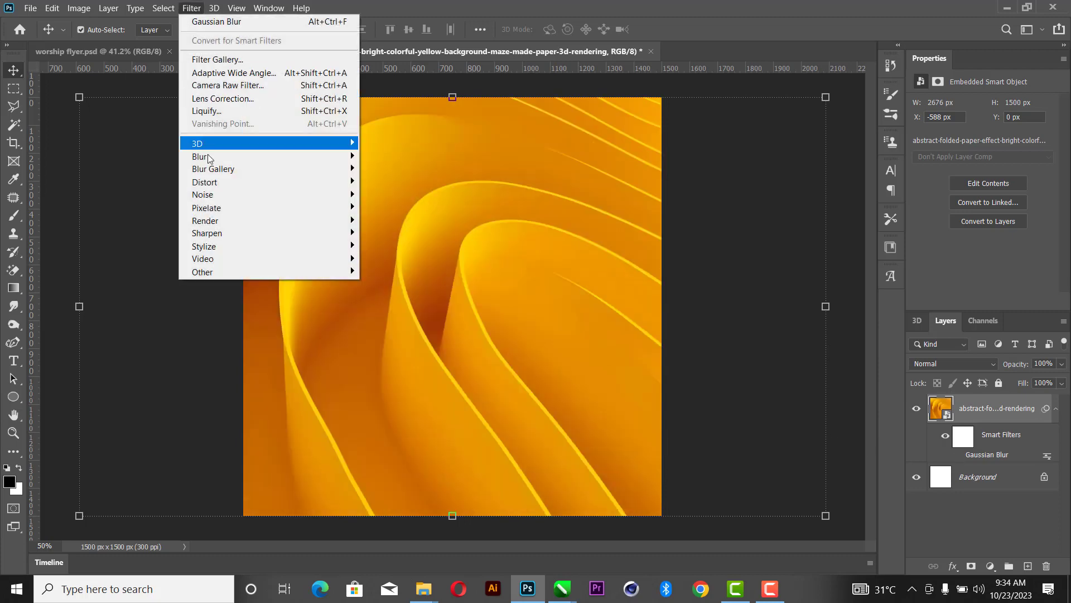
{"action": "mouse_move", "coordinate": [209, 158]}
{"action": "left_click", "coordinate": [394, 233]}
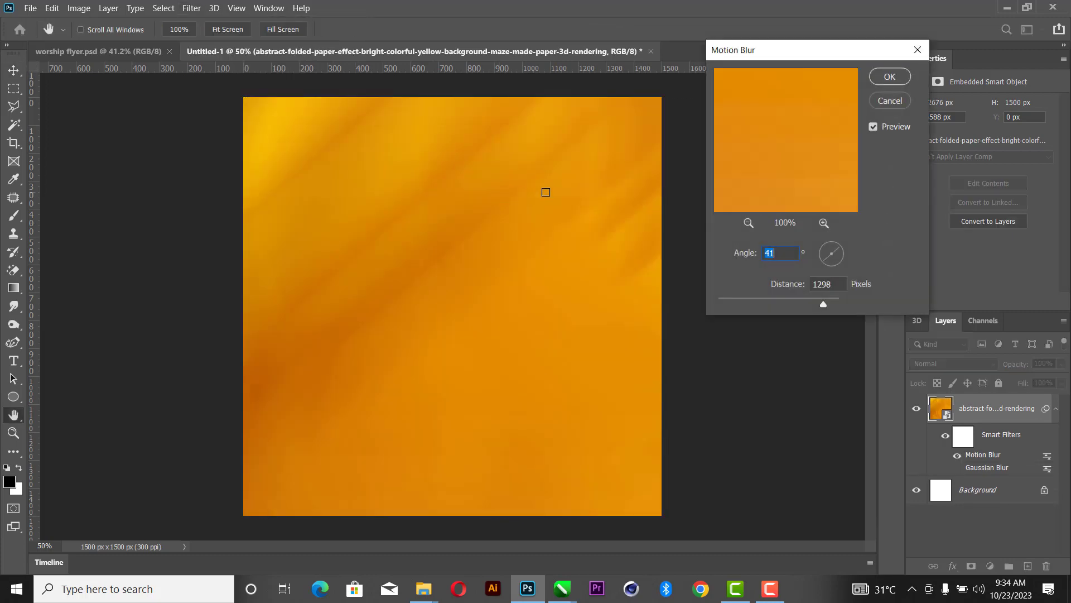
{"action": "left_click", "coordinate": [909, 76]}
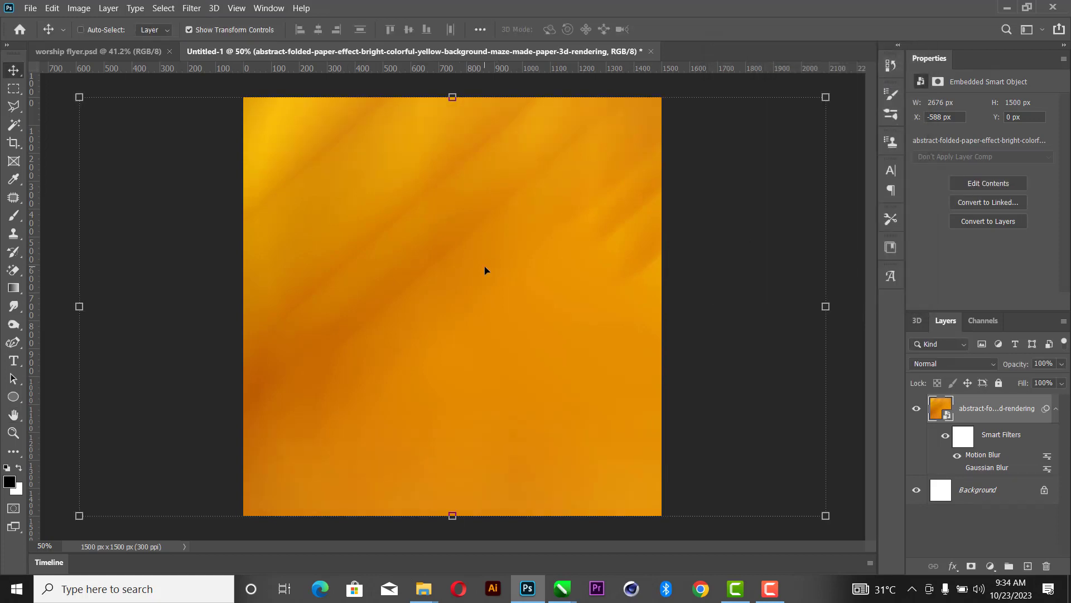
Enlarge the blurred yellow background to about 3076 × 1725 px so it extends past the canvas edges.
{"action": "key", "text": "ctrl+plus"}
{"action": "key", "text": "ctrl+minus"}
{"action": "key", "text": "ctrl+minus"}
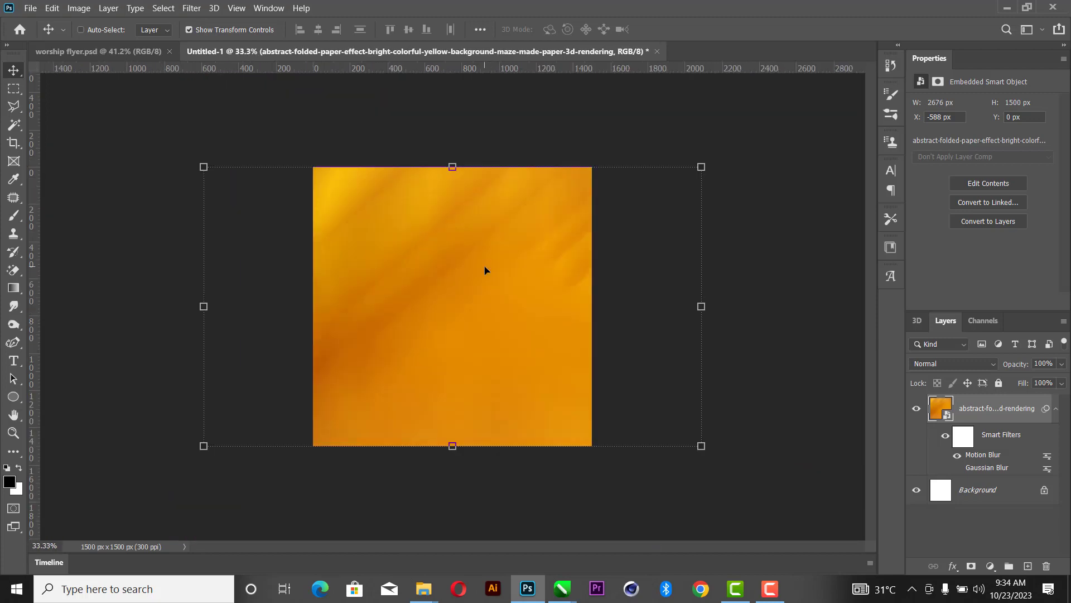
{"action": "left_click_drag", "start_coordinate": [452, 162], "coordinate": [453, 148]}
{"action": "left_click_drag", "start_coordinate": [451, 452], "coordinate": [450, 466]}
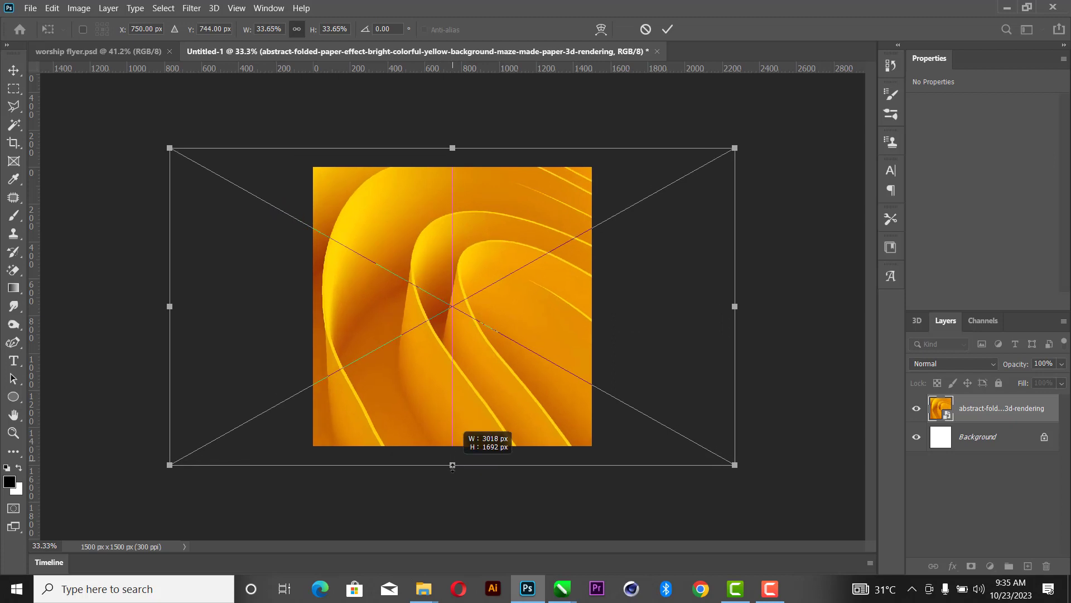
{"action": "left_click", "coordinate": [668, 29]}
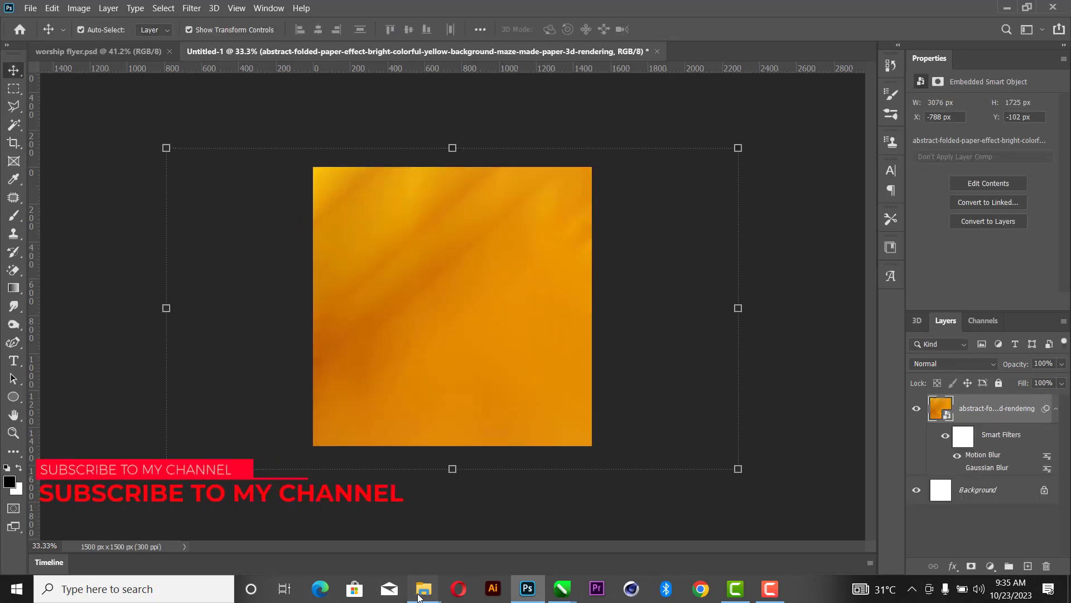
Place the stage-lights photo, rotated about 25° and scaled to about 37.7%, over the upper-left part of the canvas.
{"action": "mouse_move", "coordinate": [424, 589]}
{"action": "left_click", "coordinate": [391, 519]}
{"action": "left_click_drag", "start_coordinate": [453, 227], "coordinate": [441, 310]}
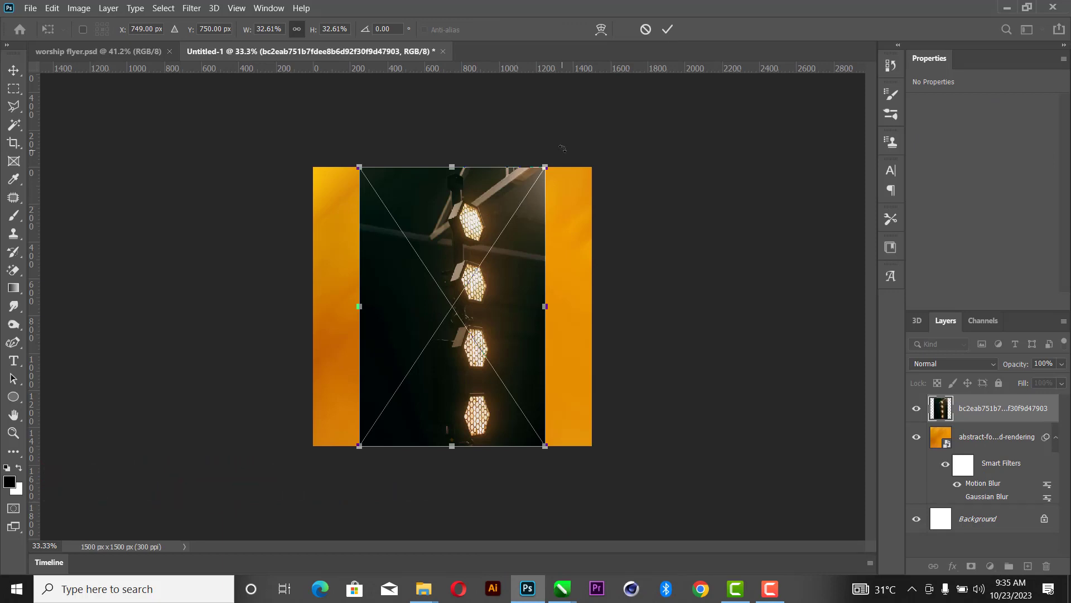
{"action": "left_click_drag", "start_coordinate": [573, 143], "coordinate": [607, 180]}
{"action": "left_click_drag", "start_coordinate": [491, 317], "coordinate": [366, 294]}
{"action": "left_click_drag", "start_coordinate": [481, 154], "coordinate": [499, 177]}
{"action": "left_click_drag", "start_coordinate": [405, 245], "coordinate": [409, 221]}
{"action": "left_click_drag", "start_coordinate": [270, 386], "coordinate": [256, 428]}
{"action": "left_click_drag", "start_coordinate": [370, 297], "coordinate": [374, 298]}
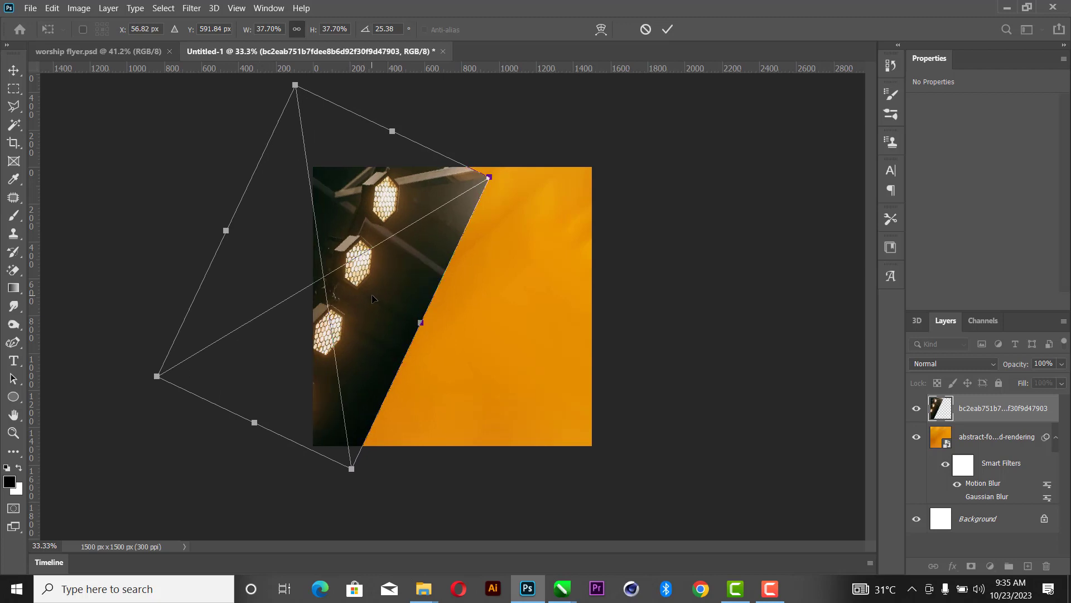
{"action": "left_click", "coordinate": [668, 30]}
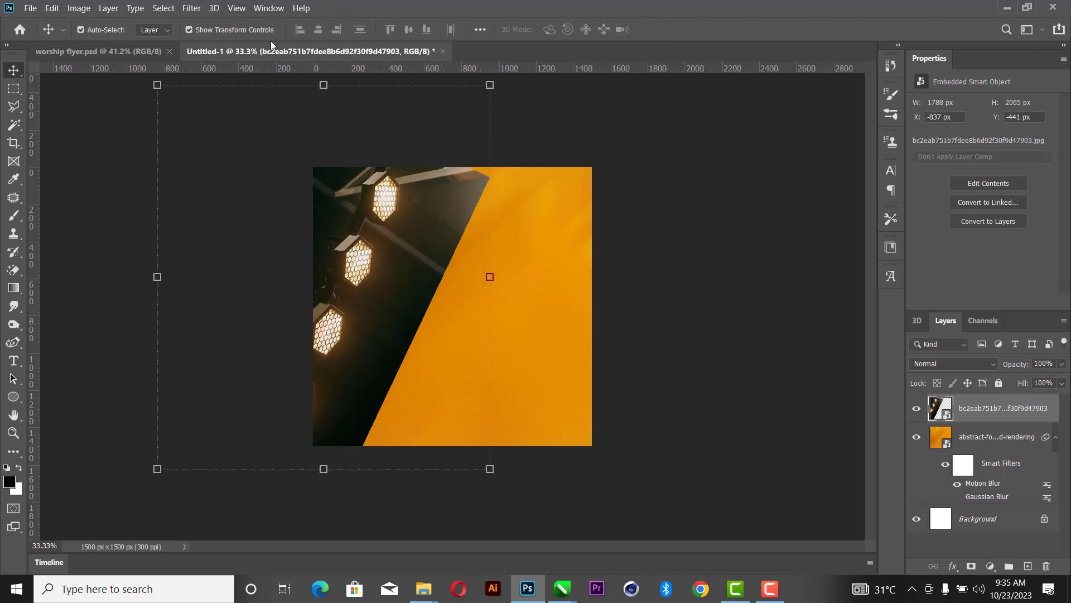
In the Camera Raw Filter, set the stage-lights photo's contrast to +74, highlights +1, shadows -26 and blacks -11.
{"action": "left_click", "coordinate": [191, 8]}
{"action": "left_click", "coordinate": [235, 85]}
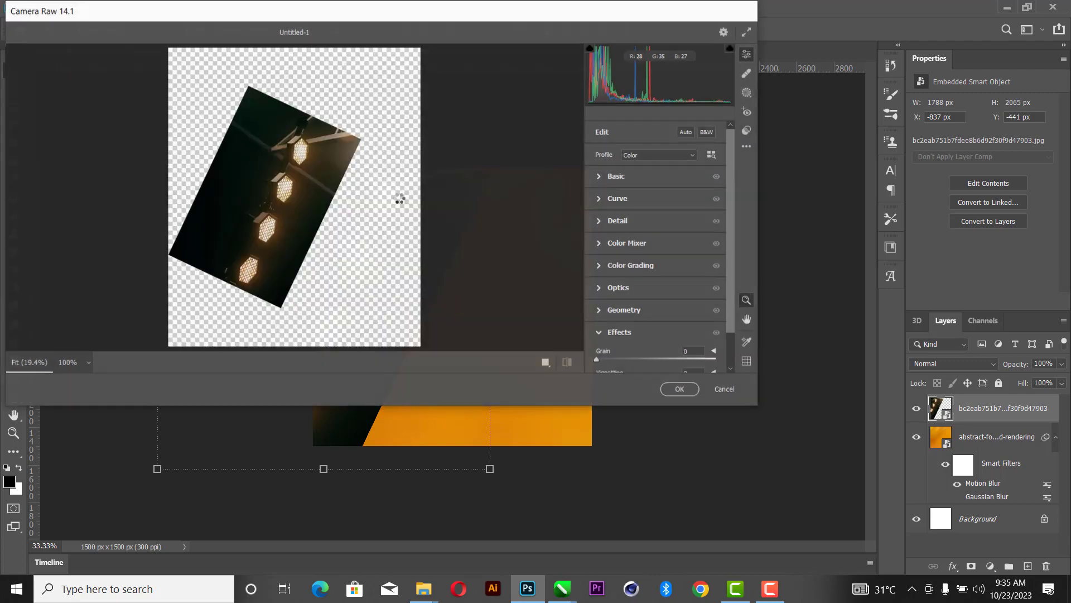
{"action": "left_click", "coordinate": [604, 177]}
{"action": "left_click_drag", "start_coordinate": [670, 238], "coordinate": [703, 239]}
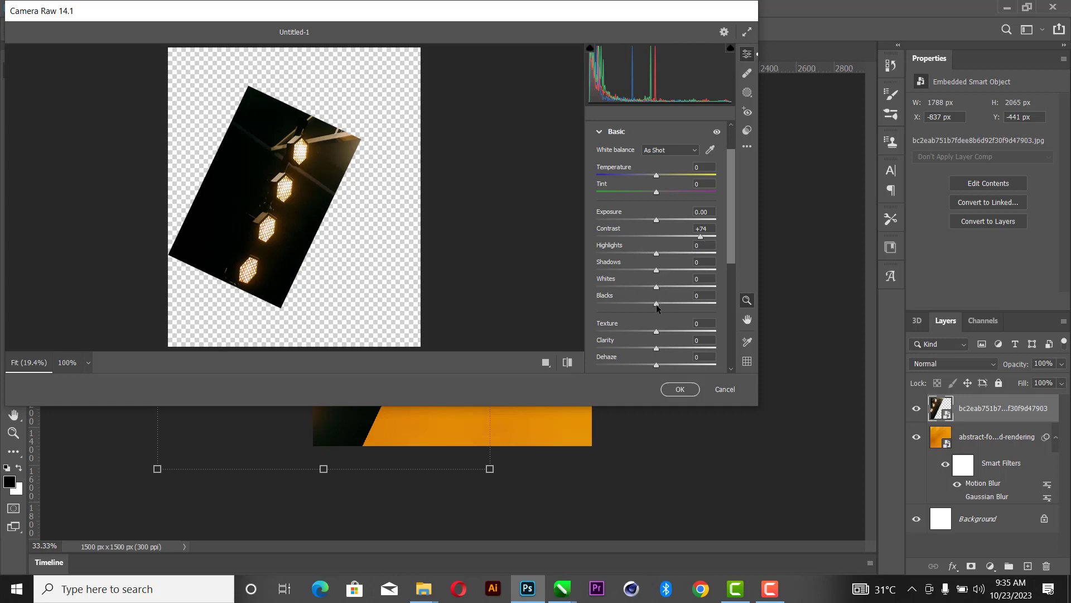
{"action": "left_click_drag", "start_coordinate": [655, 307], "coordinate": [650, 310]}
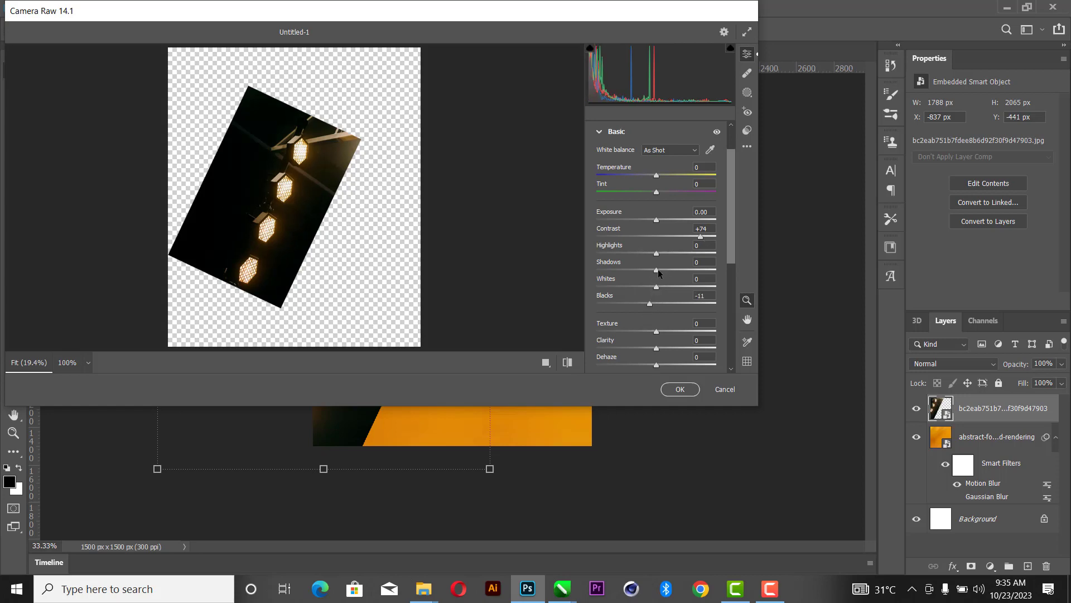
{"action": "left_click_drag", "start_coordinate": [658, 253], "coordinate": [641, 275]}
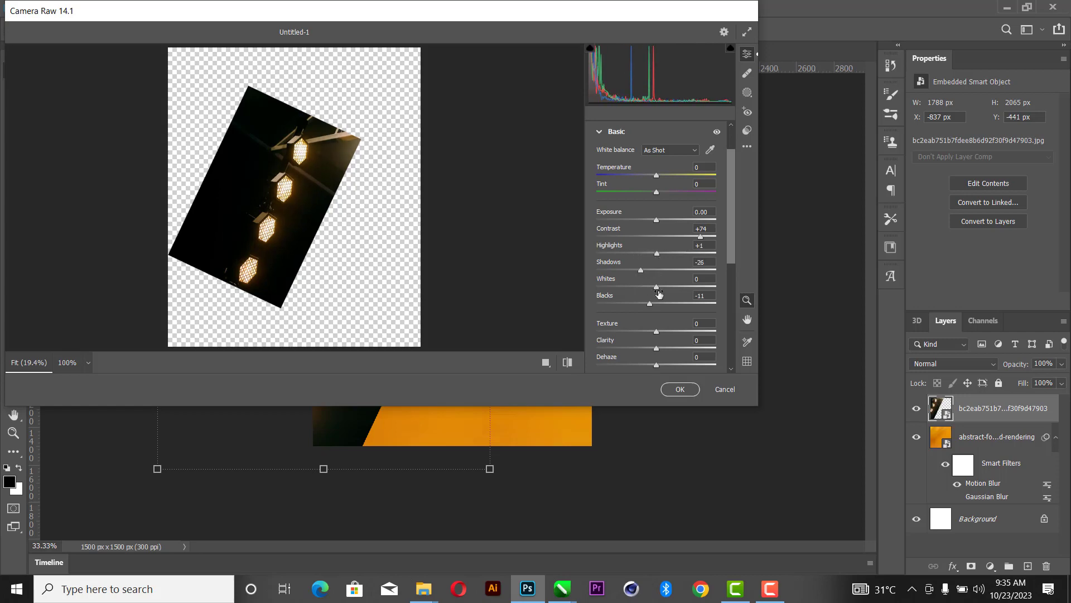
Set the photo's vibrance to +100 and saturation to +10, apply the filter and compare the photo with and without it.
{"action": "scroll", "coordinate": [627, 312], "scroll_direction": "down", "scroll_amount": 1}
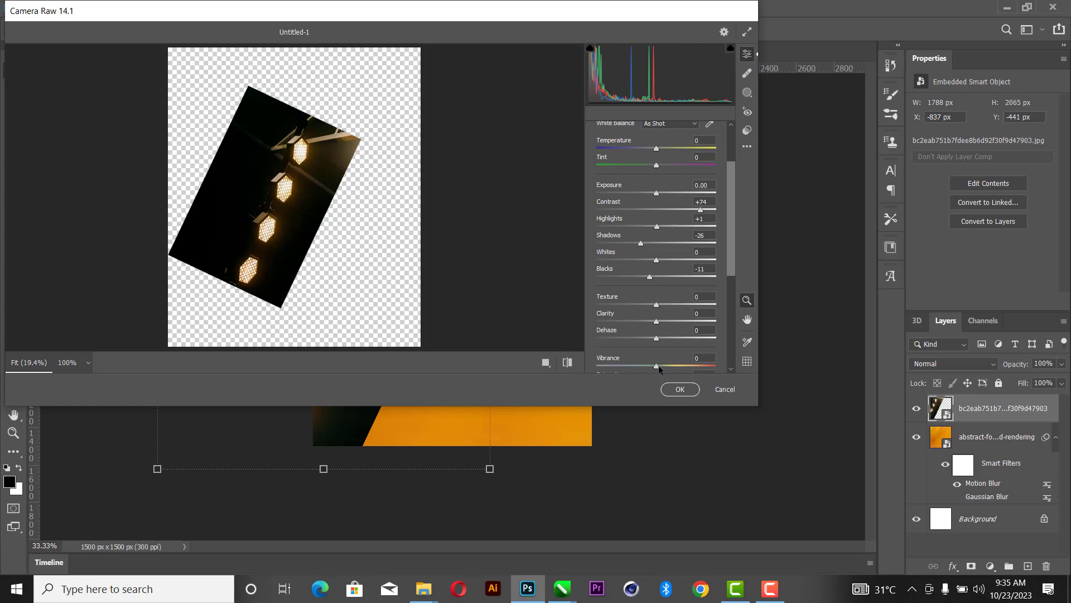
{"action": "left_click_drag", "start_coordinate": [658, 366], "coordinate": [742, 365]}
{"action": "scroll", "coordinate": [685, 280], "scroll_direction": "down", "scroll_amount": 1}
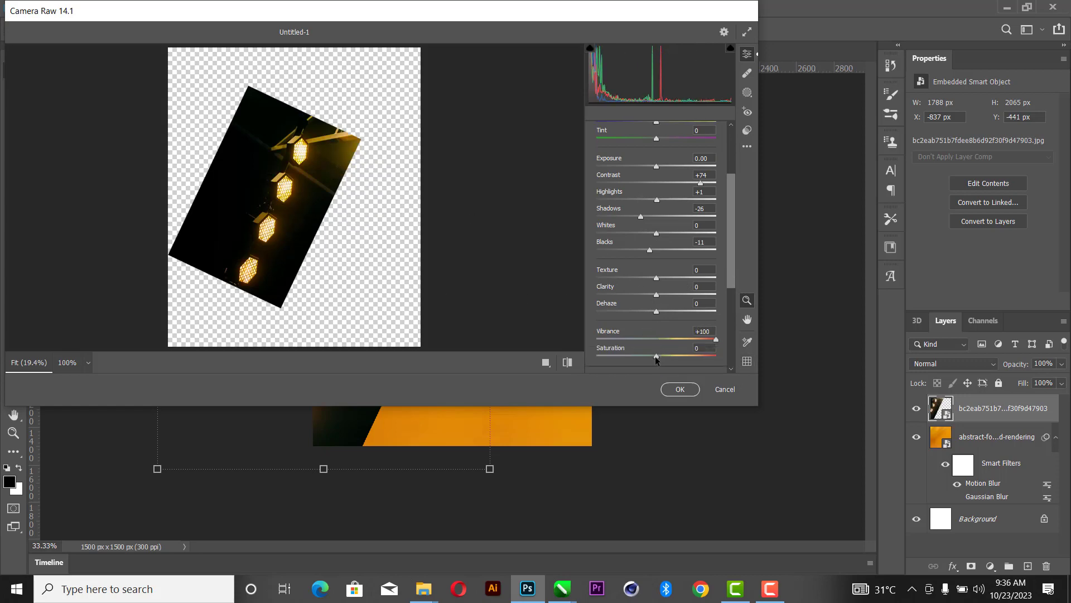
{"action": "left_click_drag", "start_coordinate": [657, 356], "coordinate": [662, 357]}
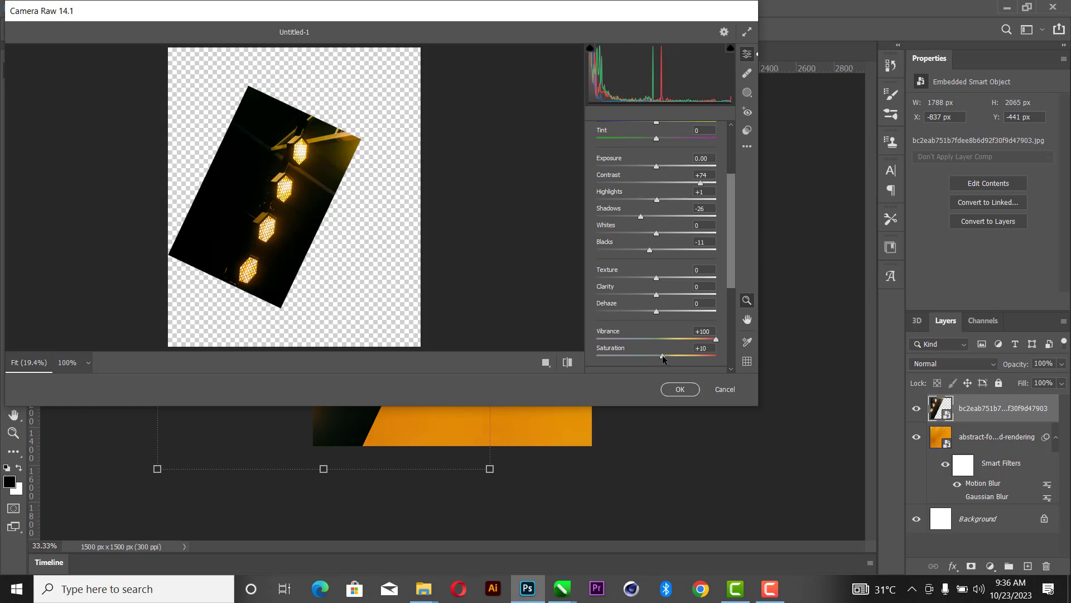
{"action": "left_click", "coordinate": [678, 389]}
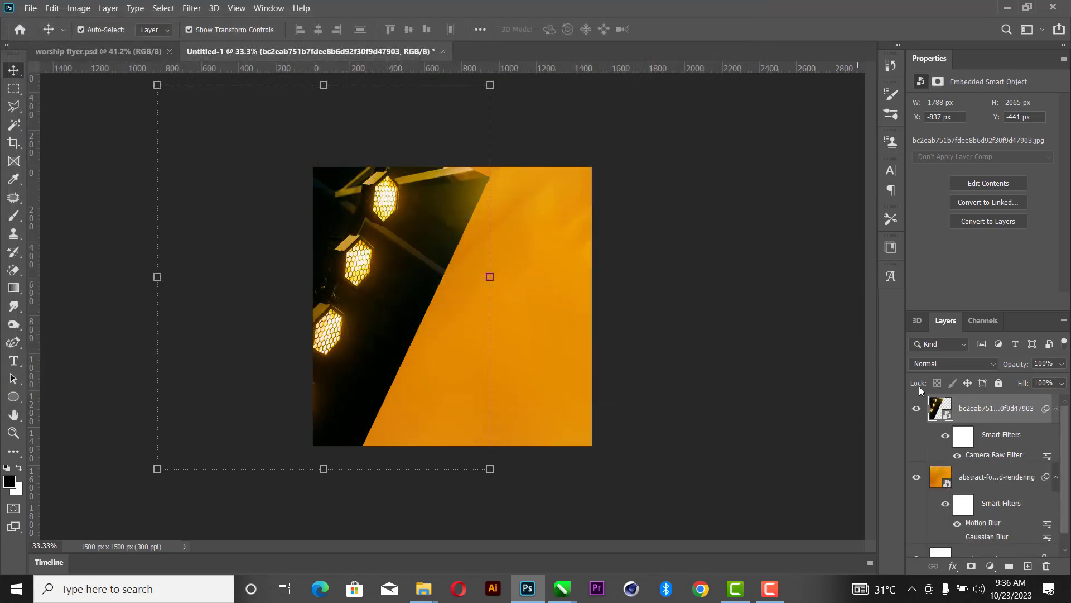
{"action": "left_click", "coordinate": [947, 435]}
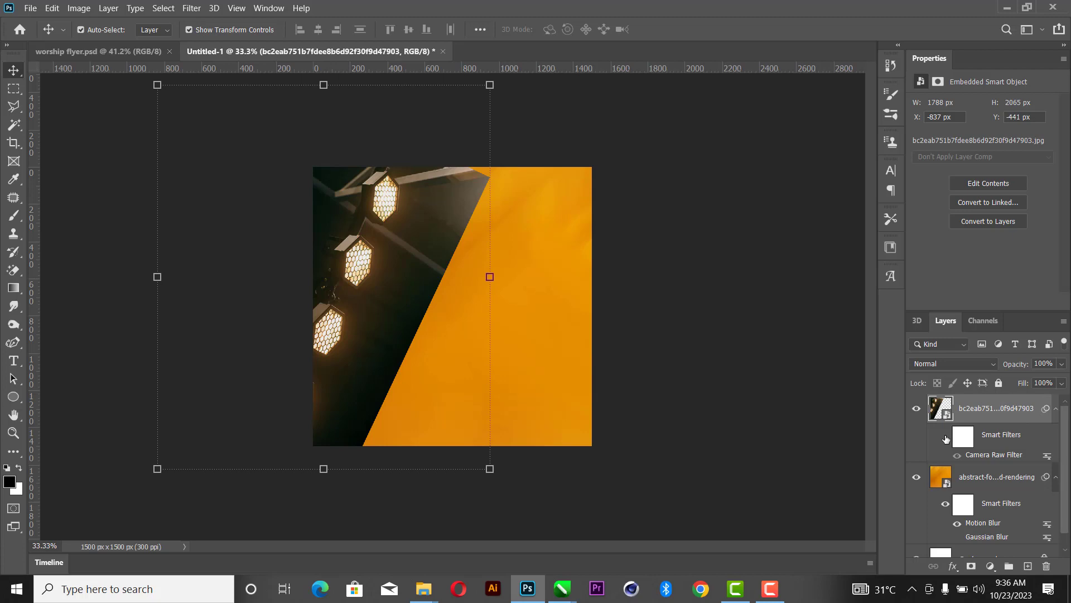
{"action": "left_click", "coordinate": [946, 436]}
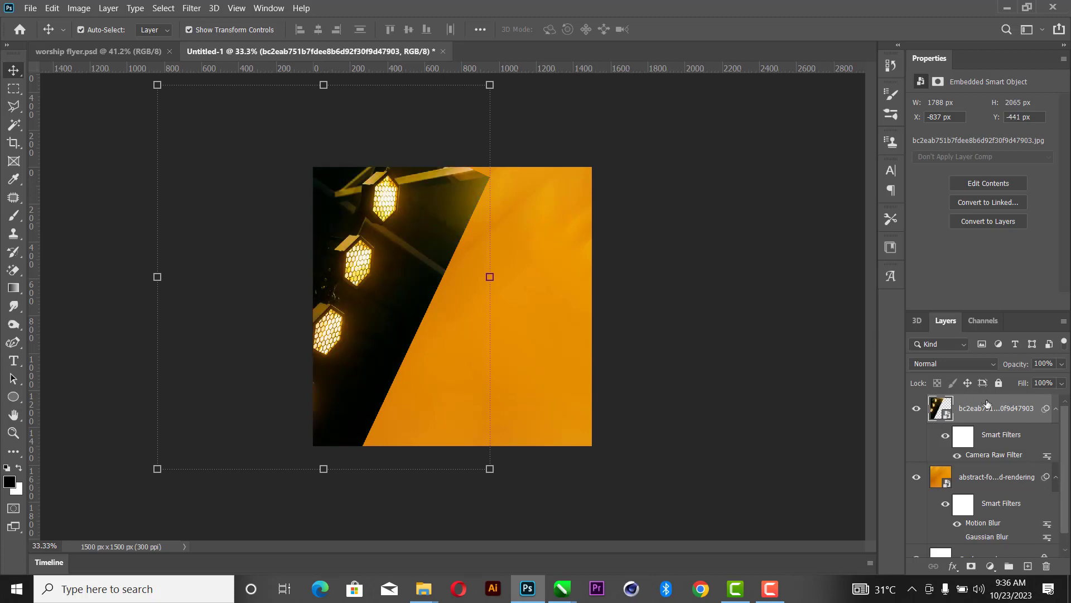
Set the stage-lights layer's blend mode to Screen and shift it slightly upward on the canvas.
{"action": "left_click", "coordinate": [936, 364]}
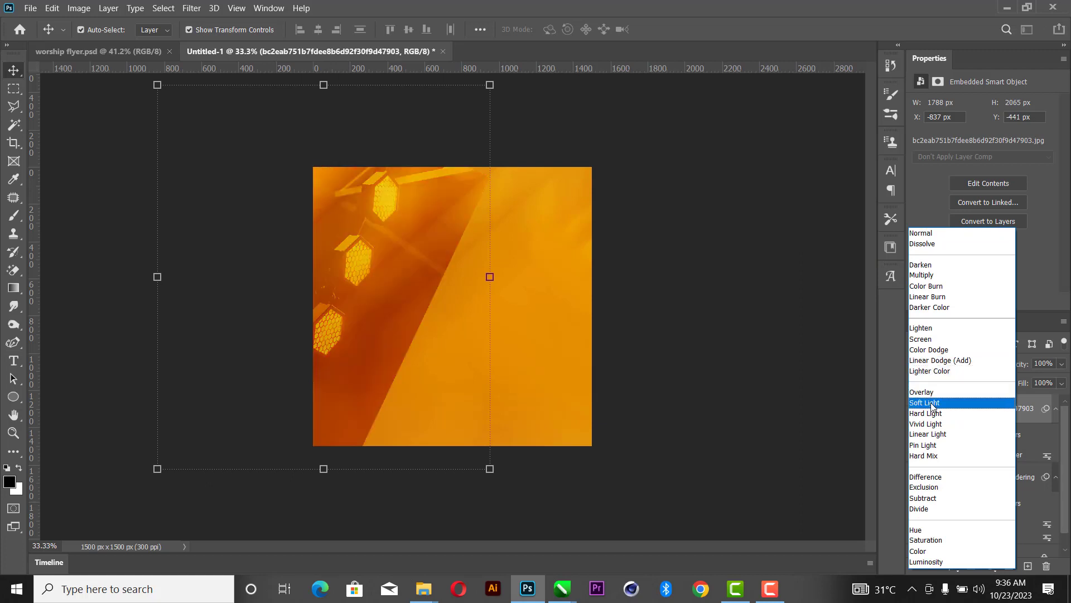
{"action": "left_click", "coordinate": [931, 340]}
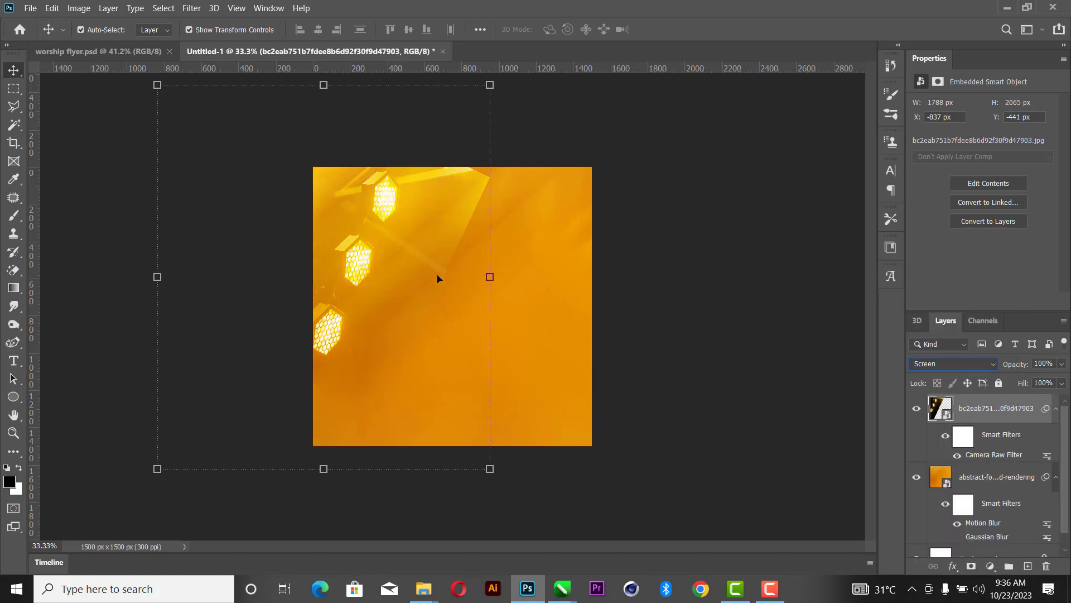
{"action": "left_click_drag", "start_coordinate": [416, 266], "coordinate": [418, 257]}
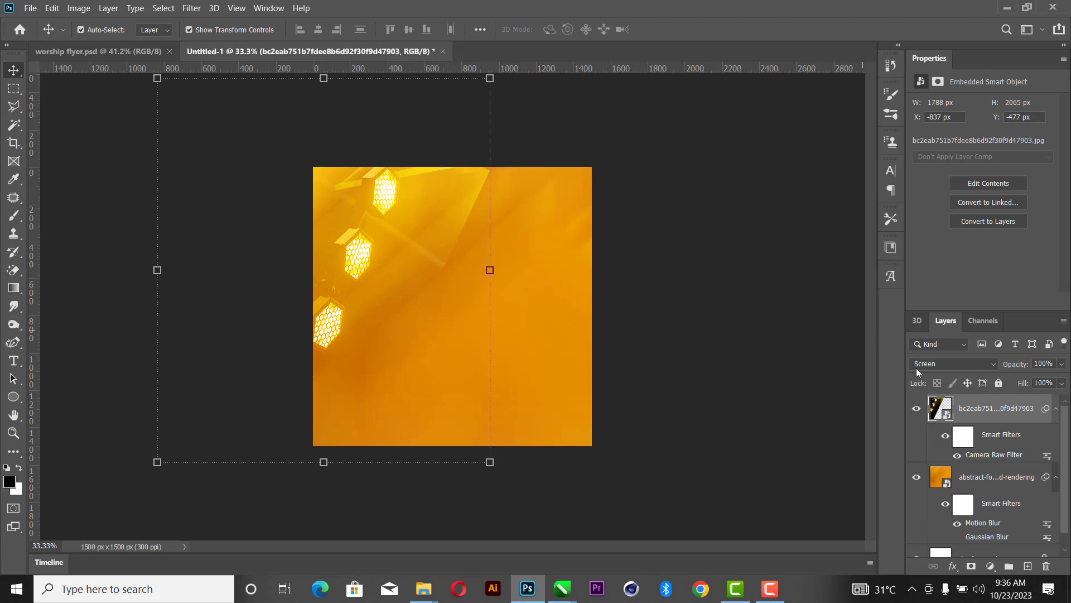
Add a layer mask to the stage-lights layer, hide its hard diagonal edge with a soft 800 px black brush, and nudge the layer slightly down.
{"action": "left_click", "coordinate": [971, 566]}
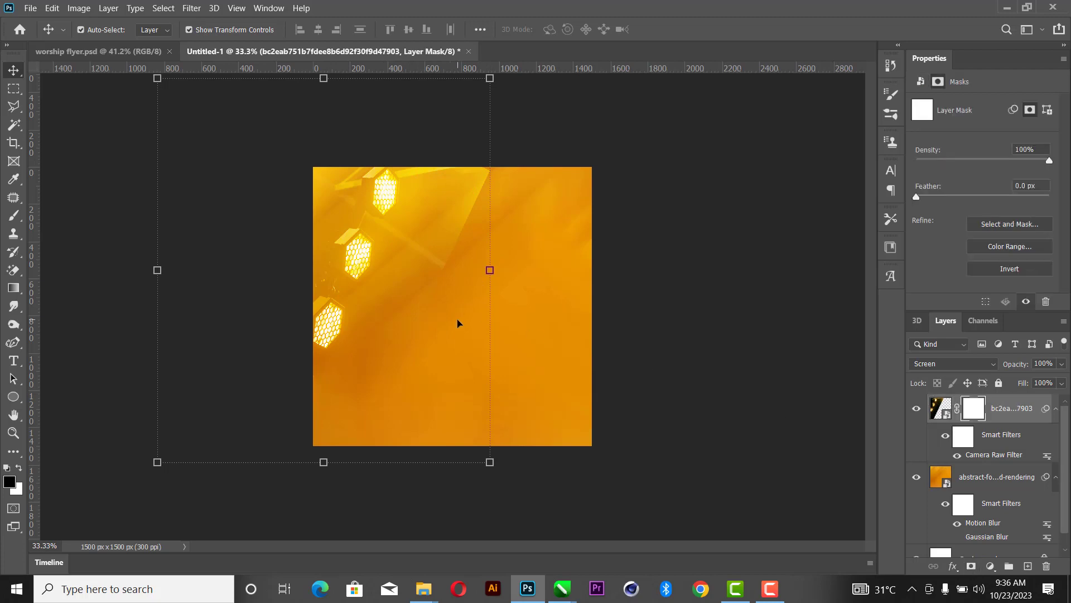
{"action": "key", "text": "b"}
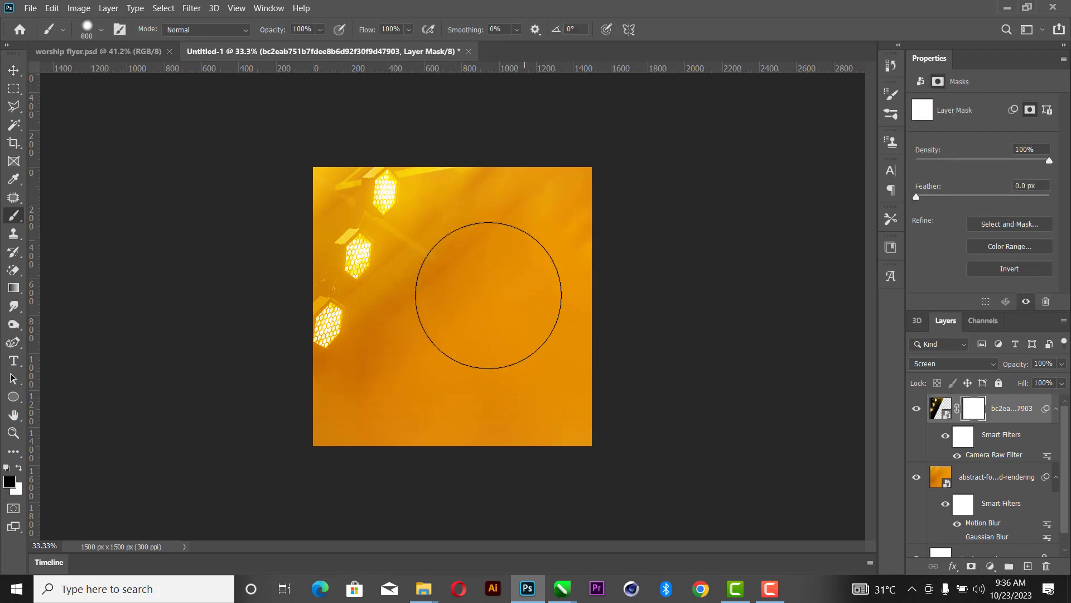
{"action": "mouse_move", "coordinate": [399, 427]}
{"action": "left_mouse_down"}
{"action": "mouse_move", "coordinate": [485, 335]}
{"action": "mouse_move", "coordinate": [521, 179]}
{"action": "mouse_move", "coordinate": [454, 382]}
{"action": "mouse_move", "coordinate": [502, 215]}
{"action": "left_mouse_up"}
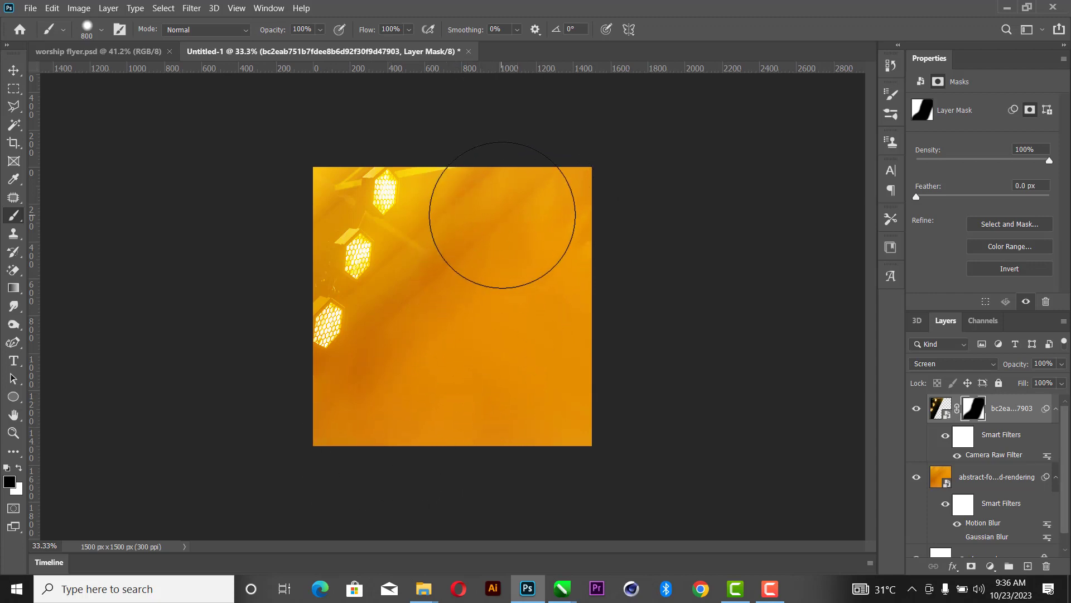
{"action": "left_click", "coordinate": [13, 69]}
{"action": "left_click_drag", "start_coordinate": [370, 197], "coordinate": [370, 204]}
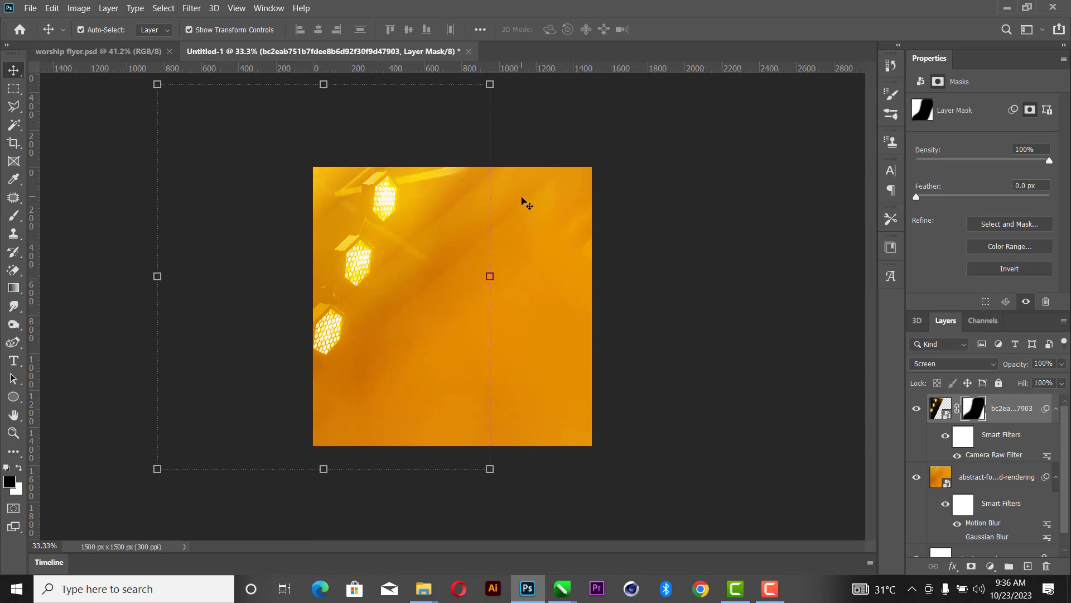
Duplicate the masked stage-lights layer and begin a free transform on the copy.
{"action": "key", "text": "ctrl+j"}
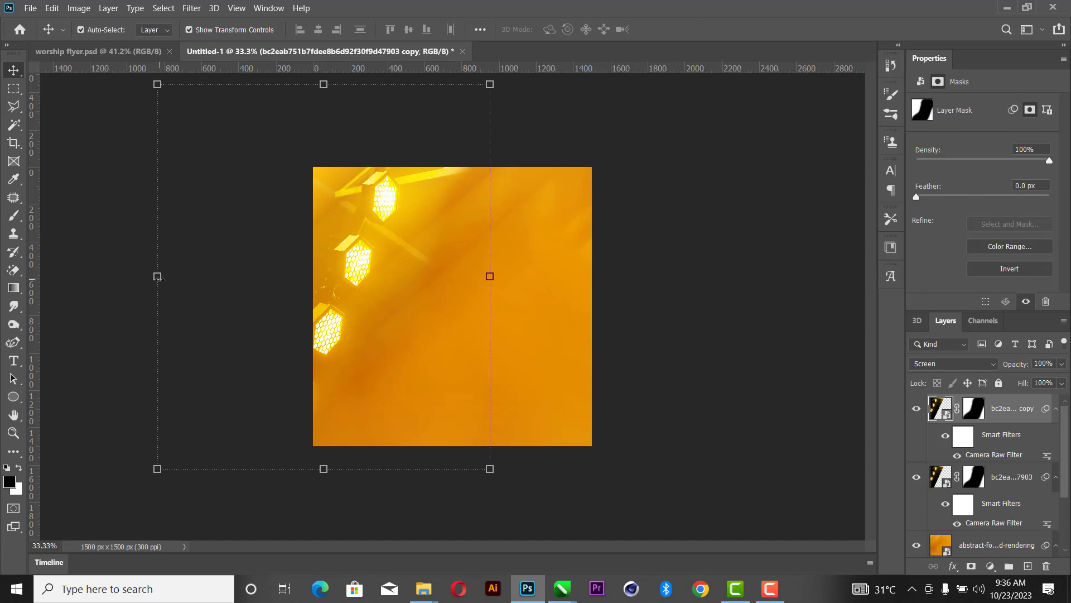
{"action": "left_click", "coordinate": [158, 276]}
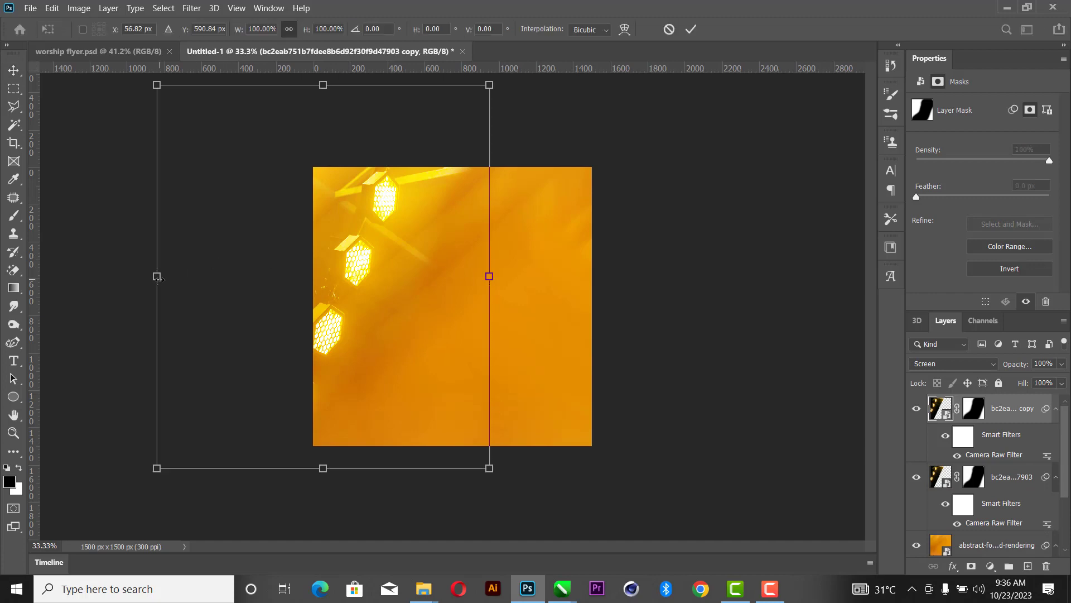
{"action": "right_click", "coordinate": [379, 233]}
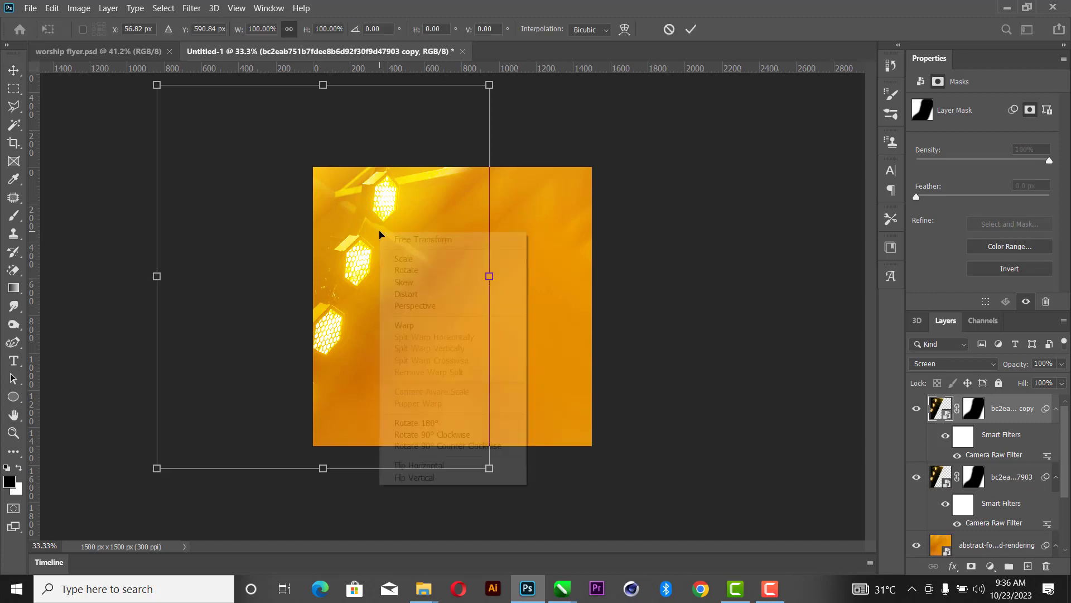
{"action": "left_click", "coordinate": [427, 475]}
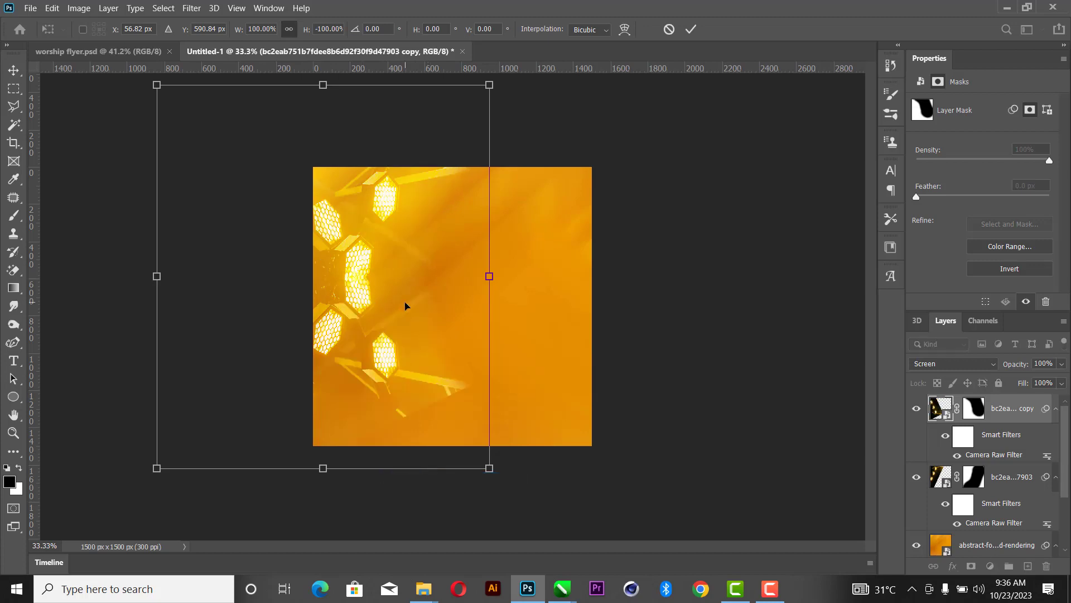
{"action": "key", "text": "ctrl+z"}
Flip the stage-lights copy horizontally and move it about 1392 px across to mirror the lights on the canvas's right side.
{"action": "right_click", "coordinate": [402, 258]}
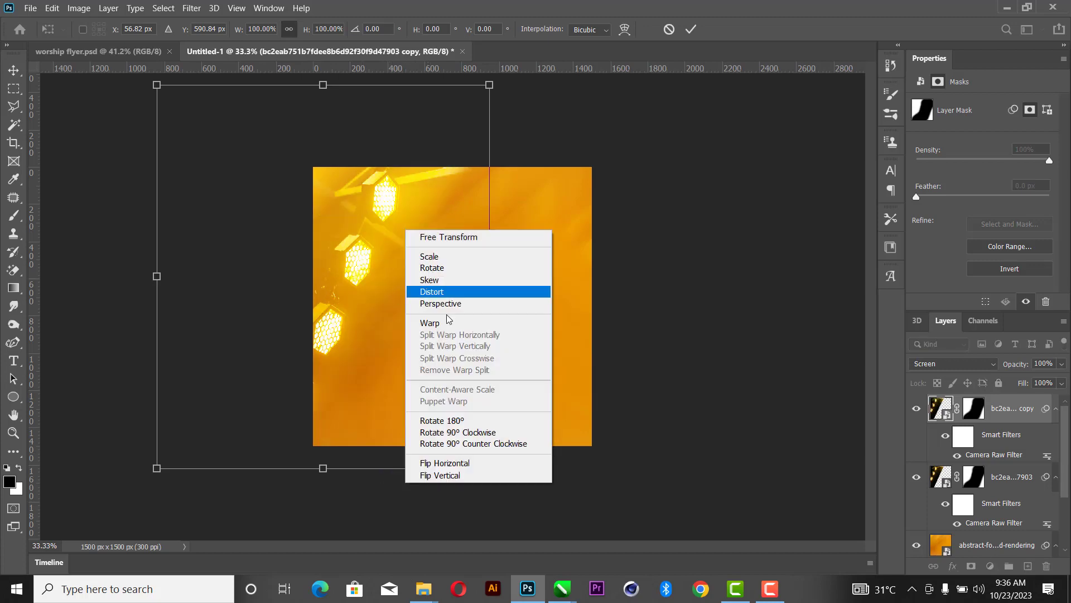
{"action": "left_click", "coordinate": [458, 462]}
{"action": "left_click", "coordinate": [690, 31]}
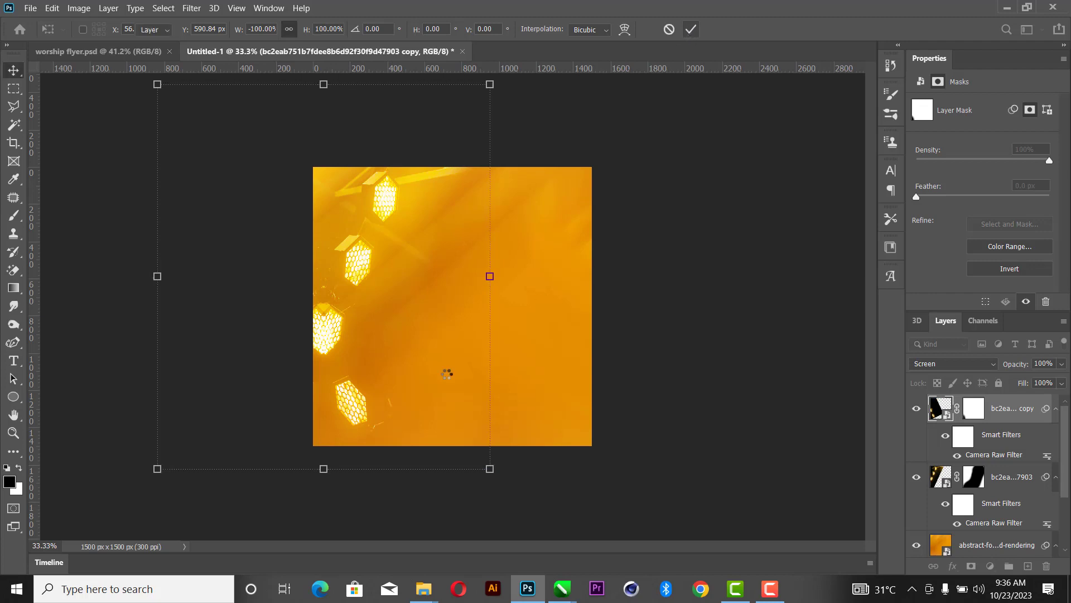
{"action": "left_click_drag", "start_coordinate": [446, 388], "coordinate": [625, 380]}
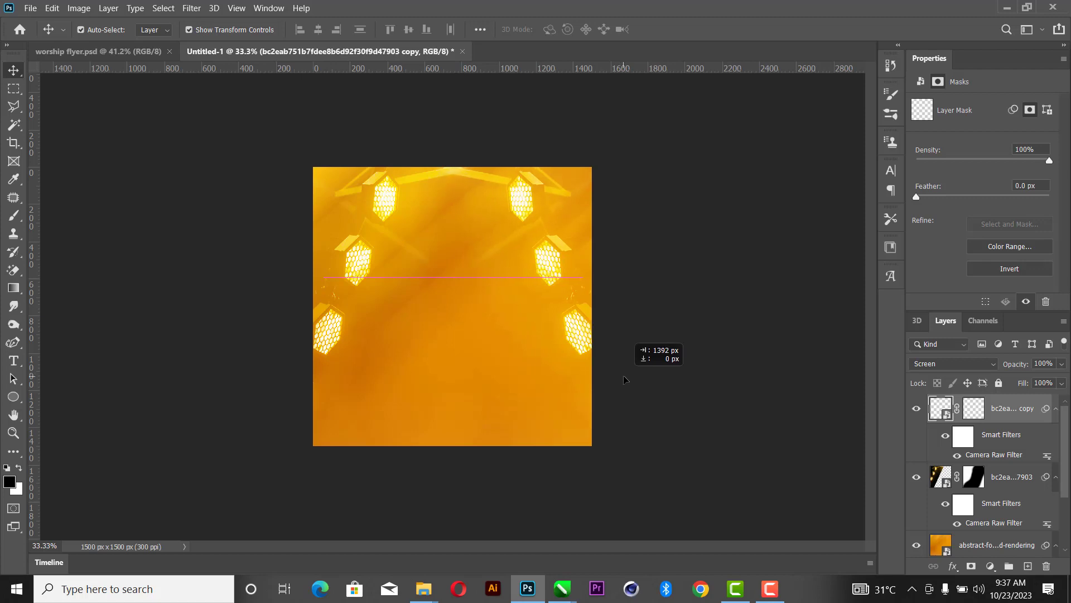
Deselect the stage-lights copy and collapse the smart filter lists of both stage-lights layers.
{"action": "left_click", "coordinate": [640, 214]}
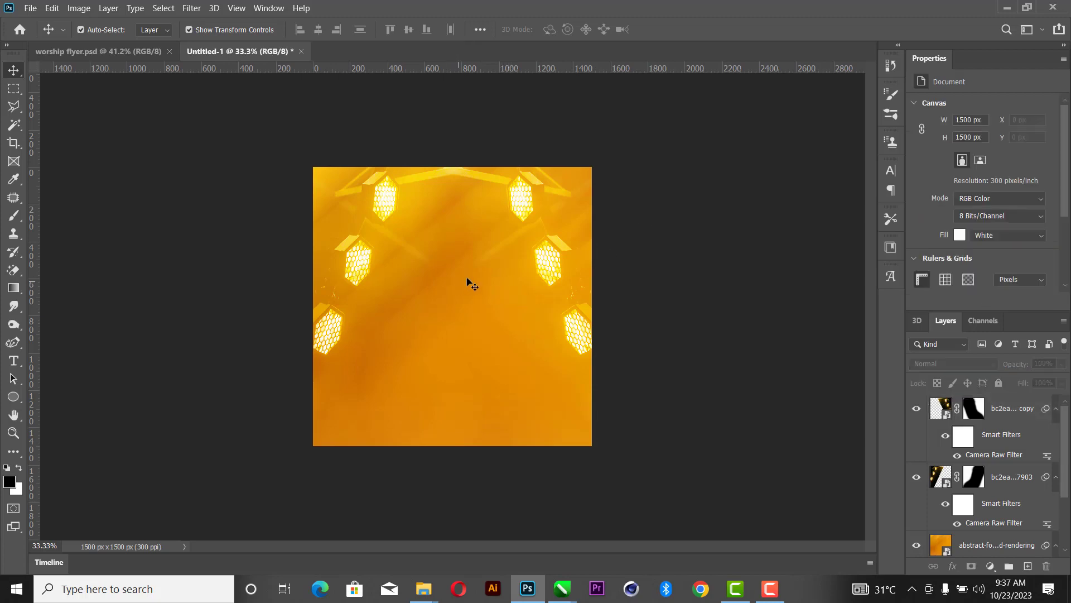
{"action": "left_click", "coordinate": [1055, 412]}
{"action": "left_click", "coordinate": [1056, 436]}
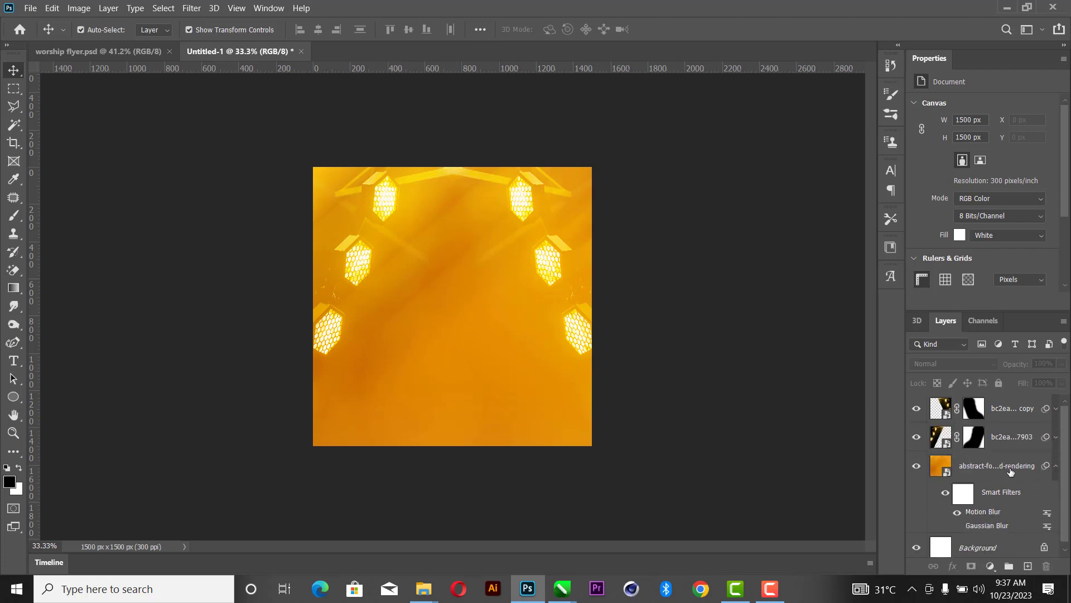
Place the New York skyline image directly above the abstract orange background layer, filling the canvas width along the bottom edge.
{"action": "left_click", "coordinate": [471, 371]}
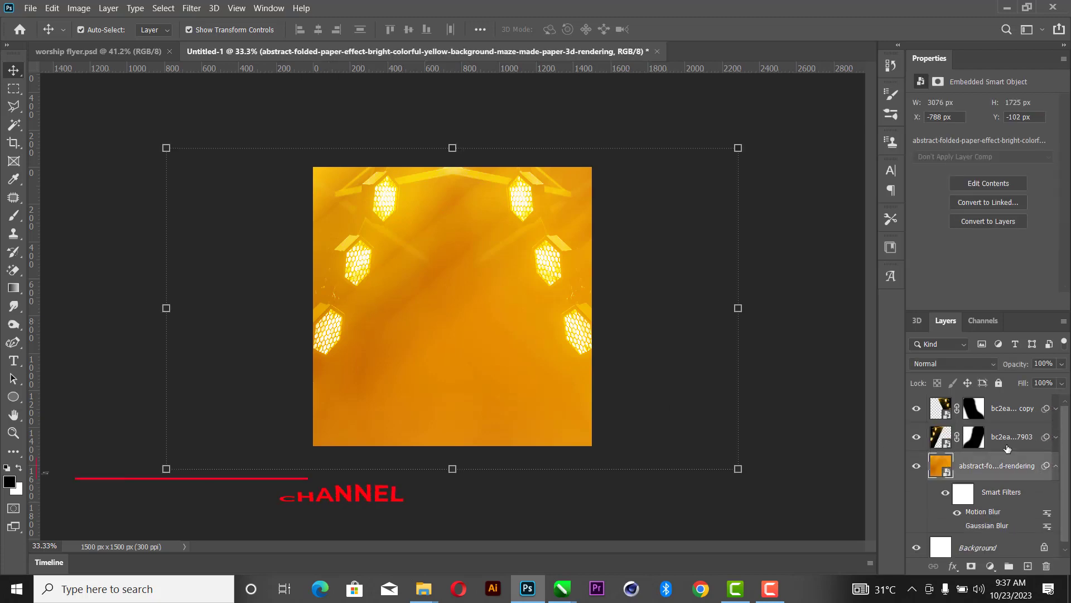
{"action": "left_click", "coordinate": [1055, 466]}
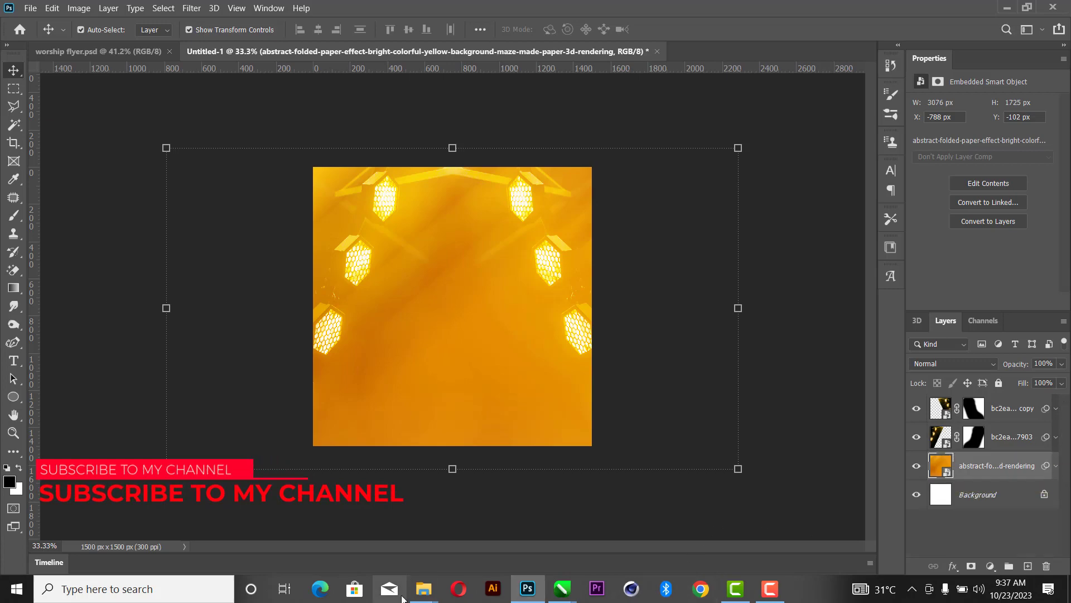
{"action": "mouse_move", "coordinate": [425, 590]}
{"action": "left_click", "coordinate": [385, 546]}
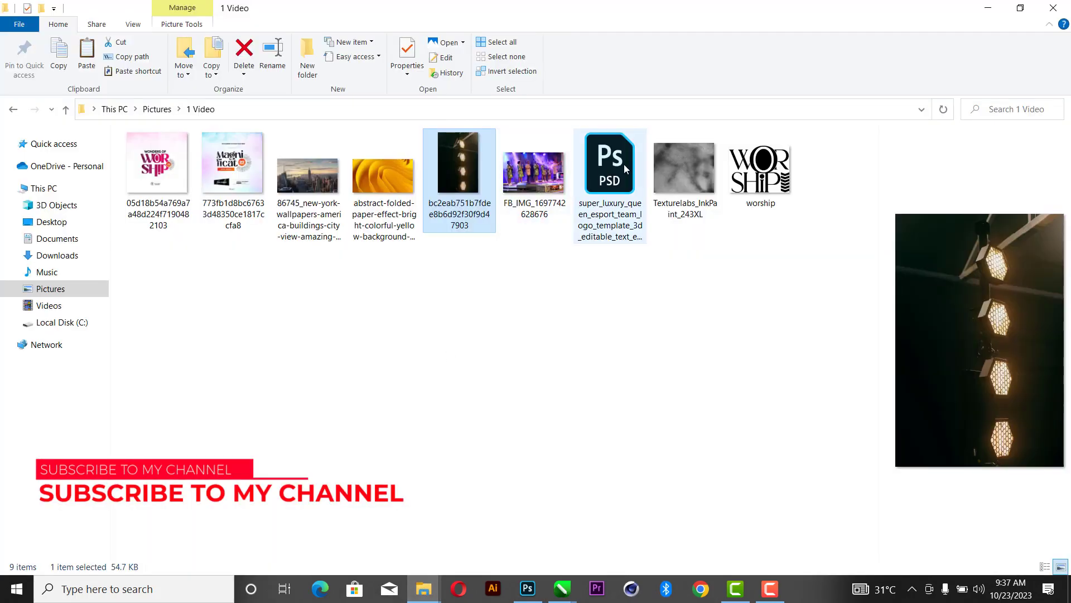
{"action": "left_click", "coordinate": [308, 179]}
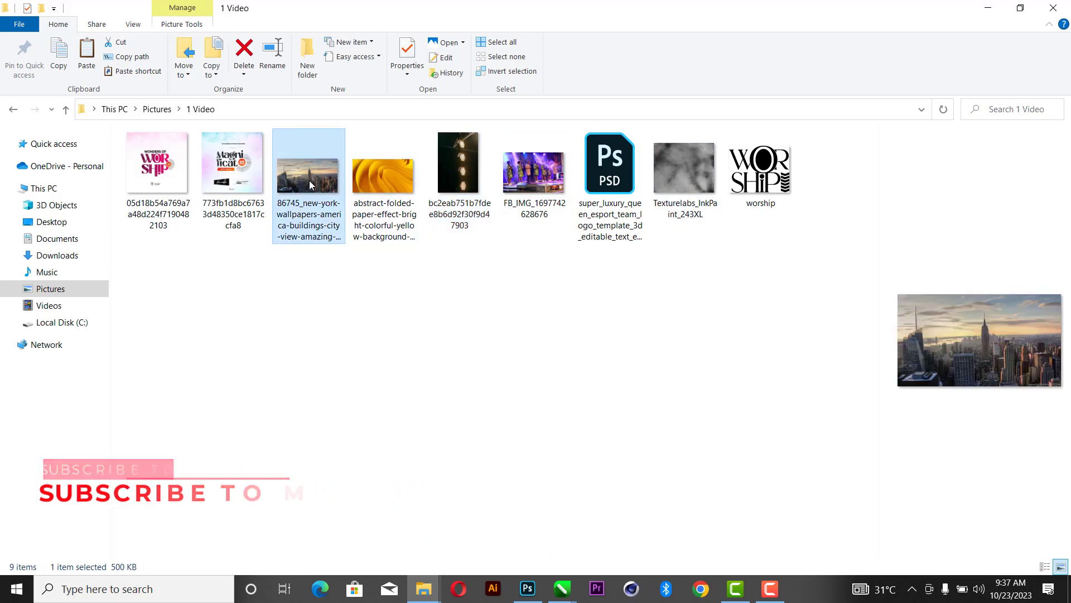
{"action": "left_click_drag", "start_coordinate": [308, 179], "coordinate": [507, 405]}
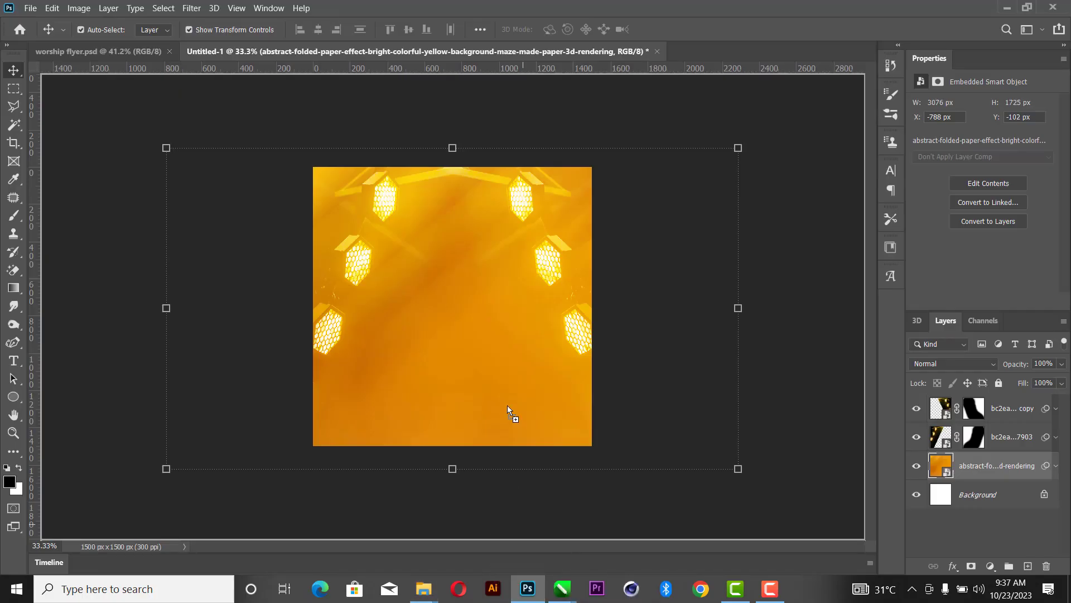
{"action": "left_click_drag", "start_coordinate": [490, 300], "coordinate": [490, 395]}
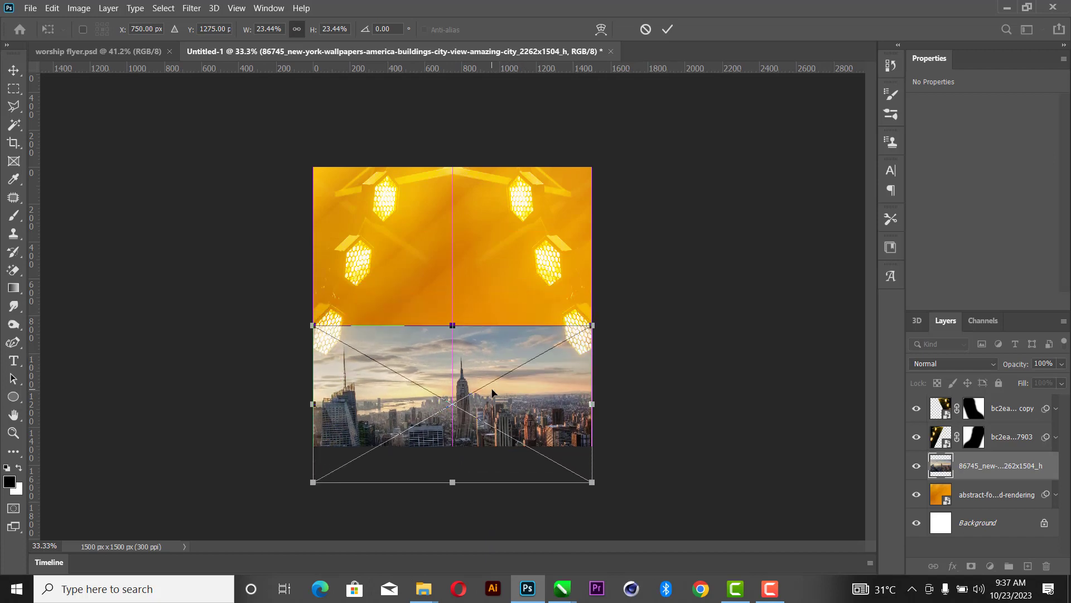
{"action": "left_click", "coordinate": [667, 29]}
Apply a Black & White adjustment with the Default preset to the skyline layer.
{"action": "left_click", "coordinate": [79, 8]}
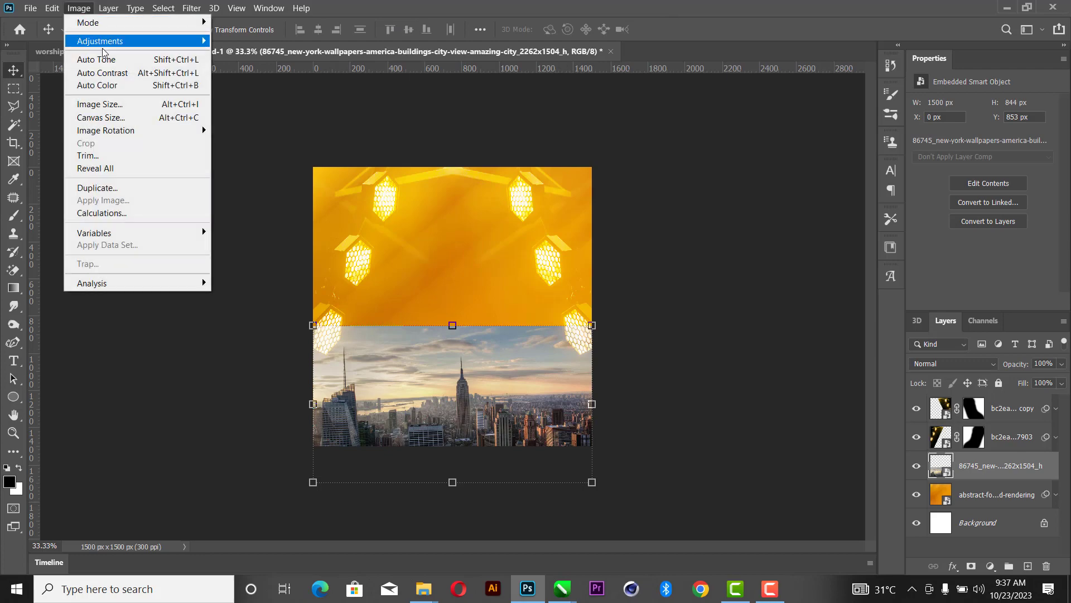
{"action": "mouse_move", "coordinate": [104, 43]}
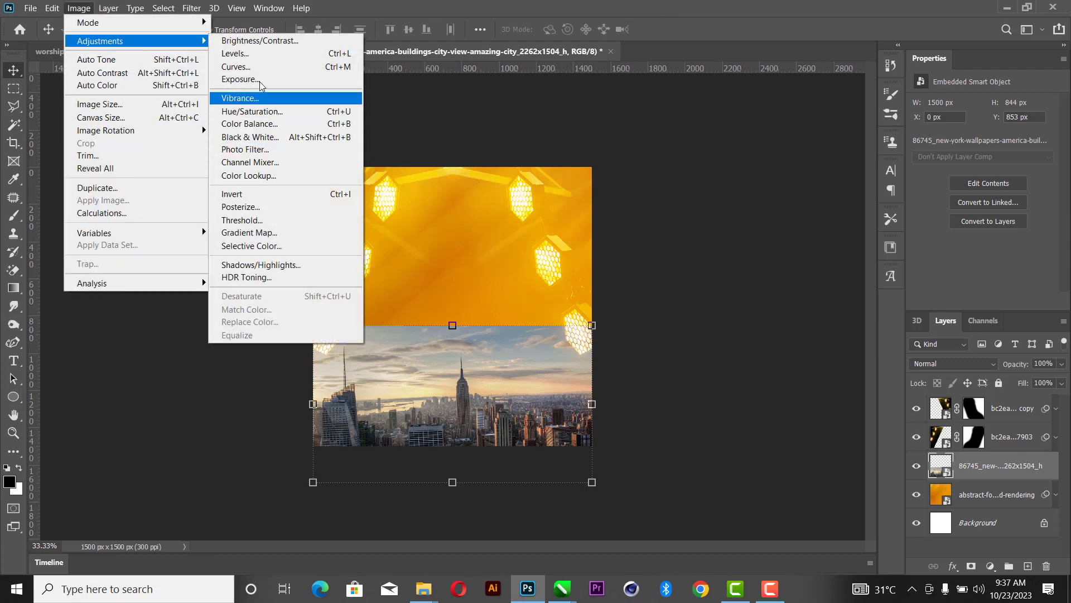
{"action": "left_click", "coordinate": [250, 137]}
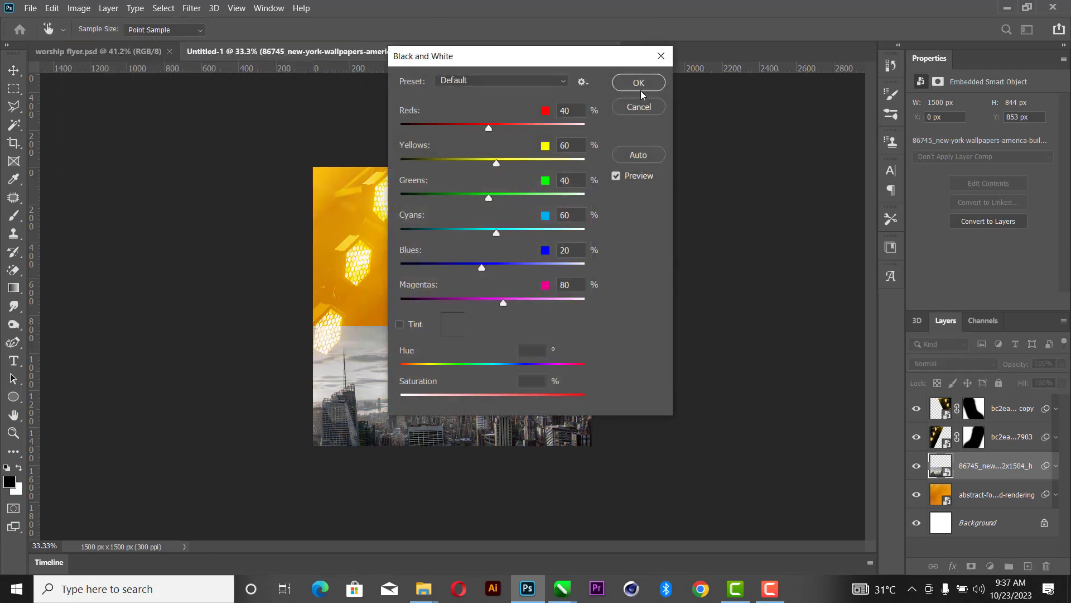
{"action": "left_click", "coordinate": [637, 84]}
Blend the skyline into the orange background with Soft Light mode at 64% opacity.
{"action": "left_click", "coordinate": [974, 363]}
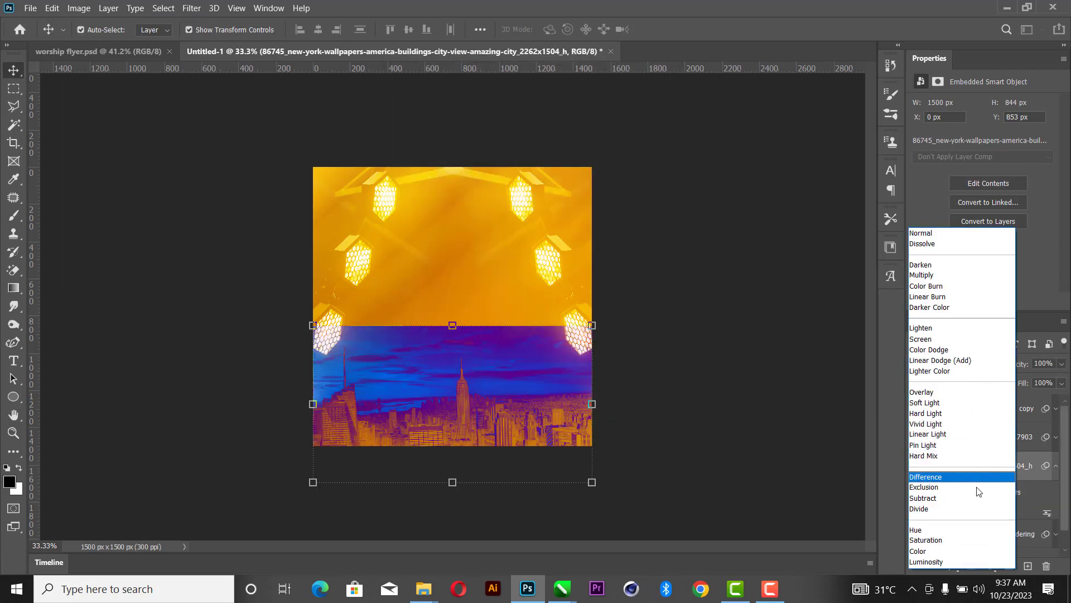
{"action": "left_click", "coordinate": [932, 403]}
{"action": "left_click", "coordinate": [1061, 364]}
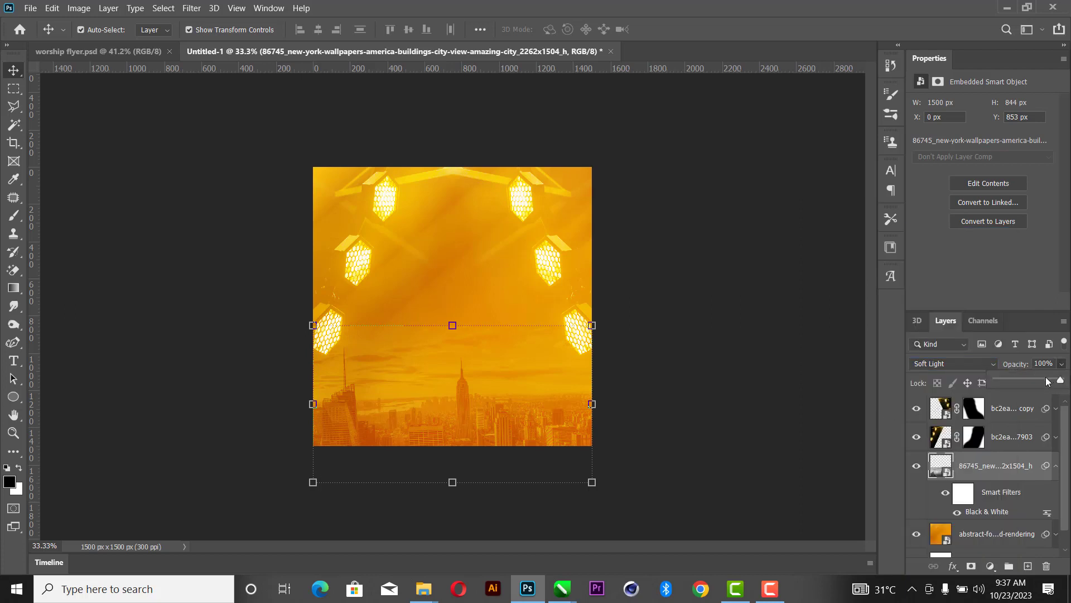
{"action": "left_click_drag", "start_coordinate": [1063, 380], "coordinate": [1043, 382]}
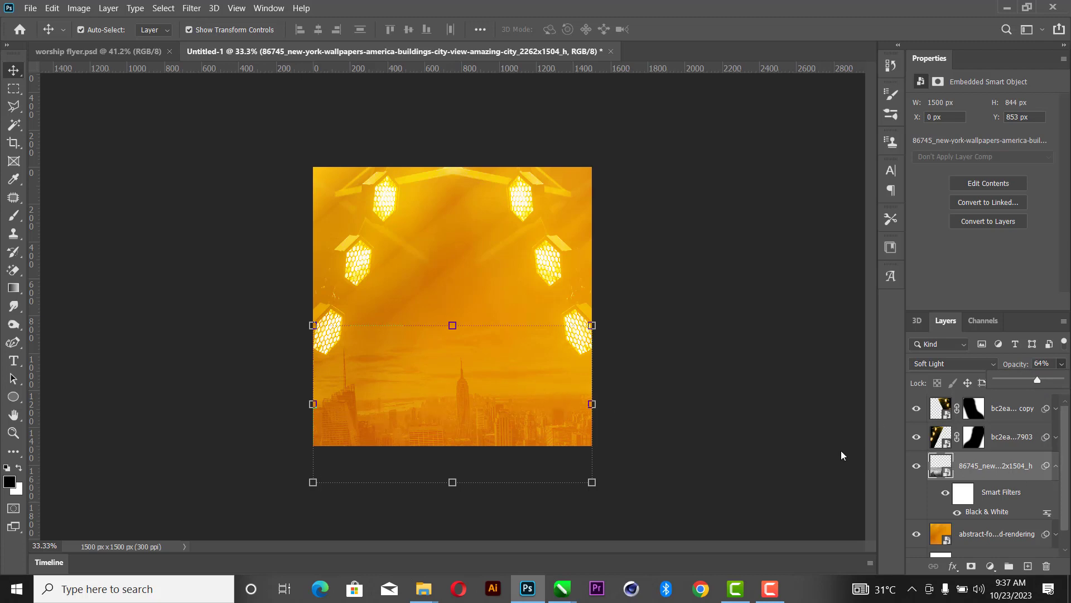
{"action": "left_click", "coordinate": [765, 345]}
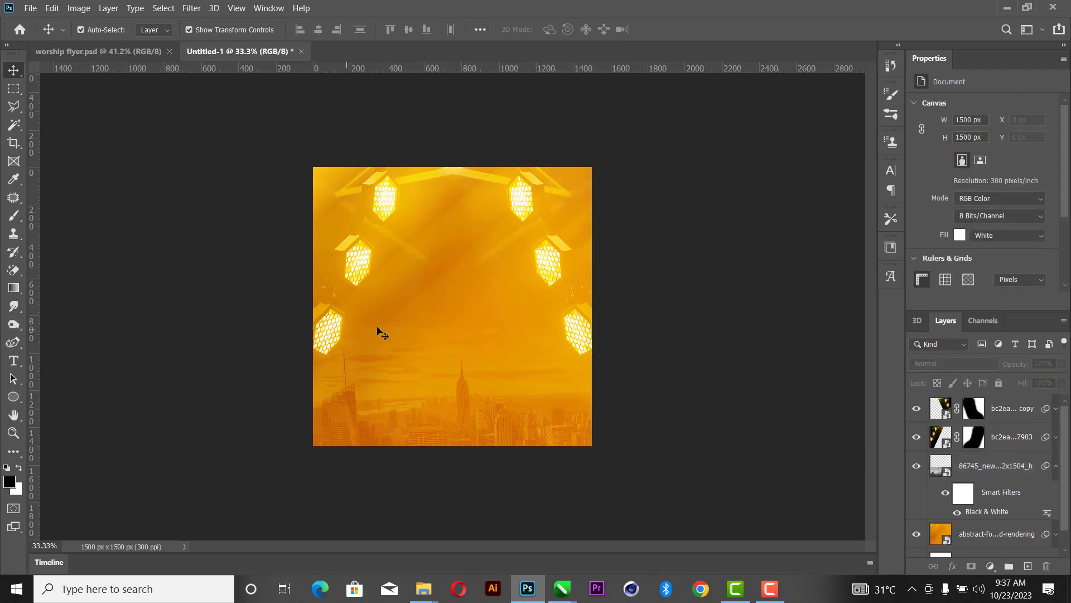
Add a layer mask to the skyline and fade its upper edge using a soft 800 px black brush.
{"action": "left_click", "coordinate": [469, 359]}
{"action": "left_click", "coordinate": [973, 566]}
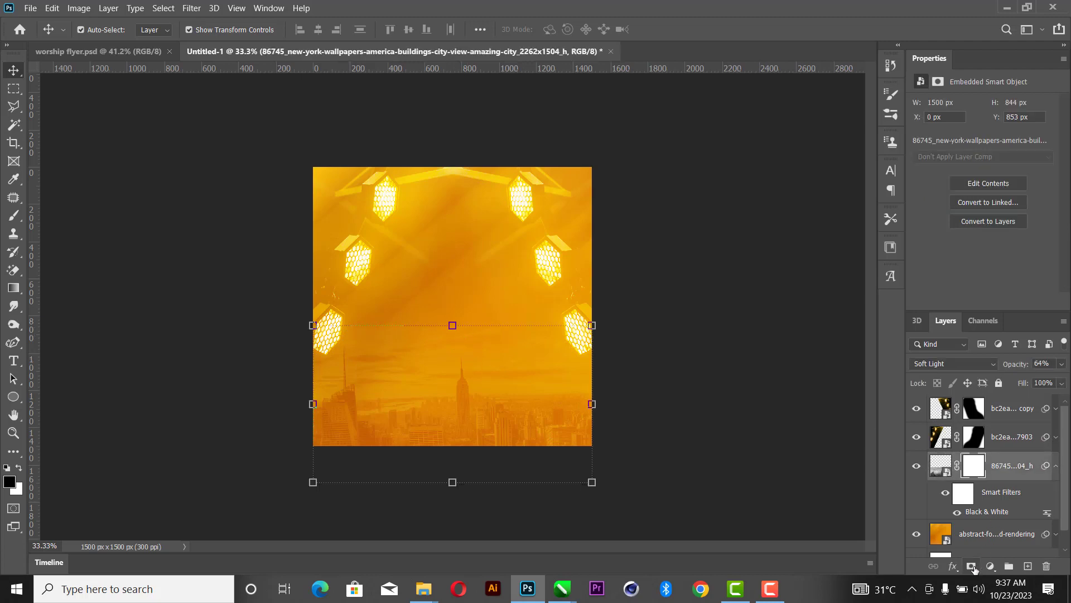
{"action": "key", "text": "b"}
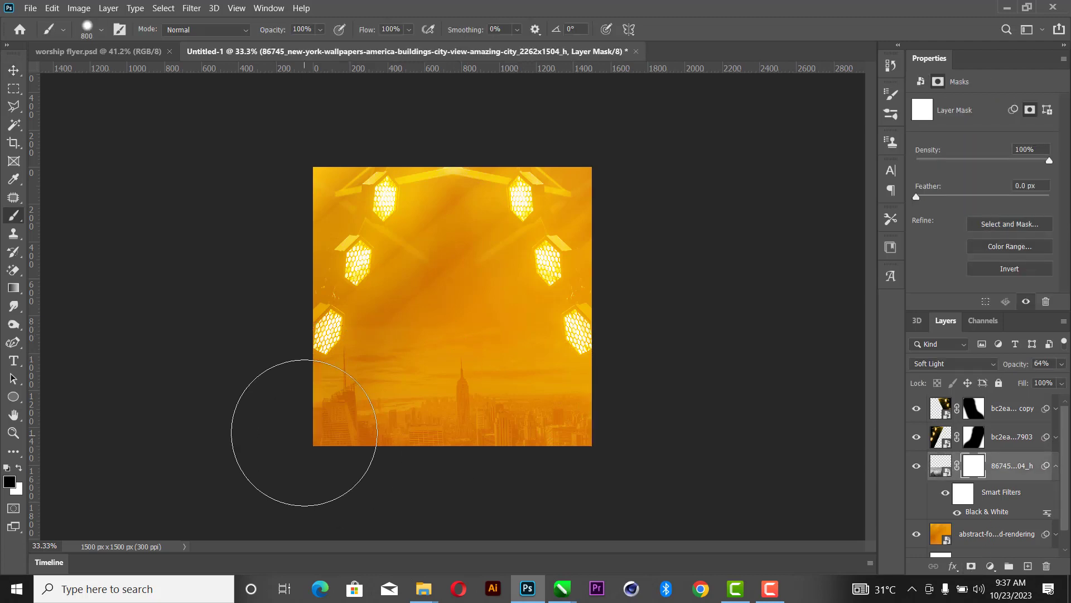
{"action": "left_click_drag", "start_coordinate": [452, 282], "coordinate": [607, 268]}
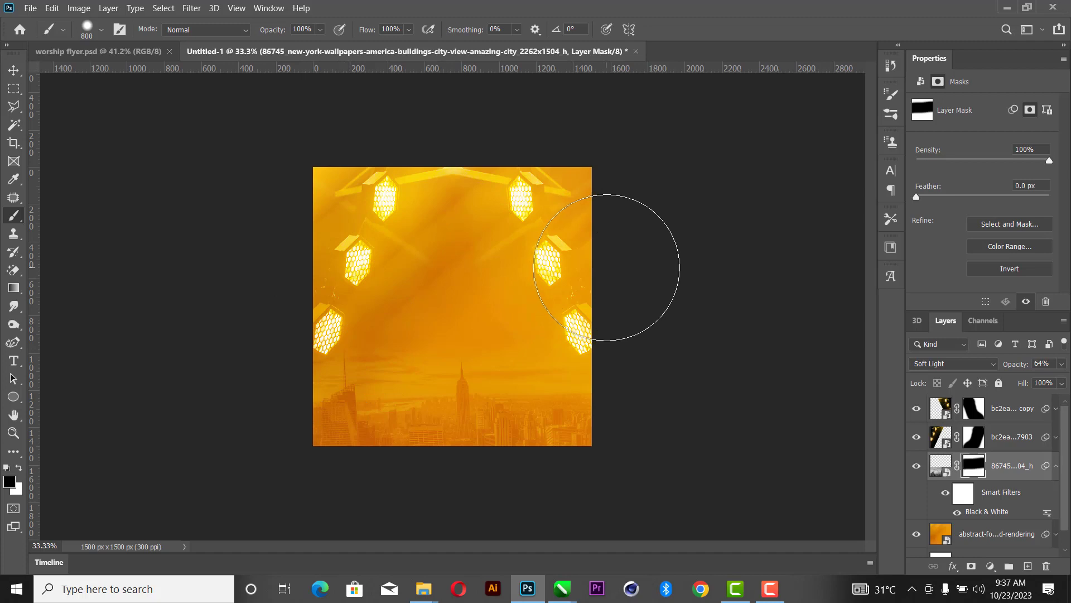
Move the masked skyline slightly straight down so the buildings sit lower on the canvas.
{"action": "left_click", "coordinate": [12, 71]}
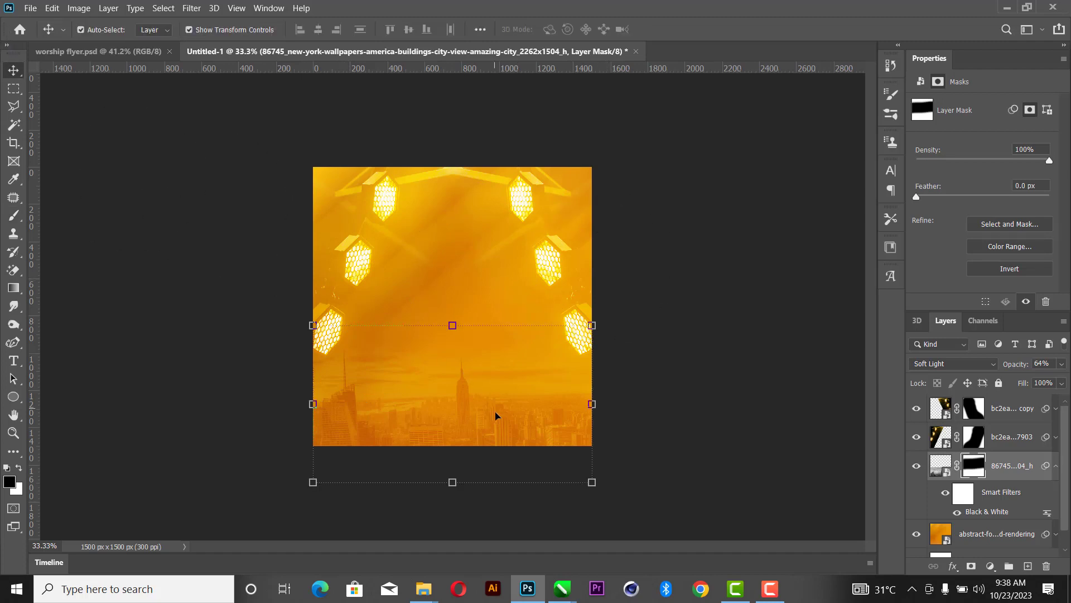
{"action": "left_click_drag", "start_coordinate": [495, 416], "coordinate": [495, 435]}
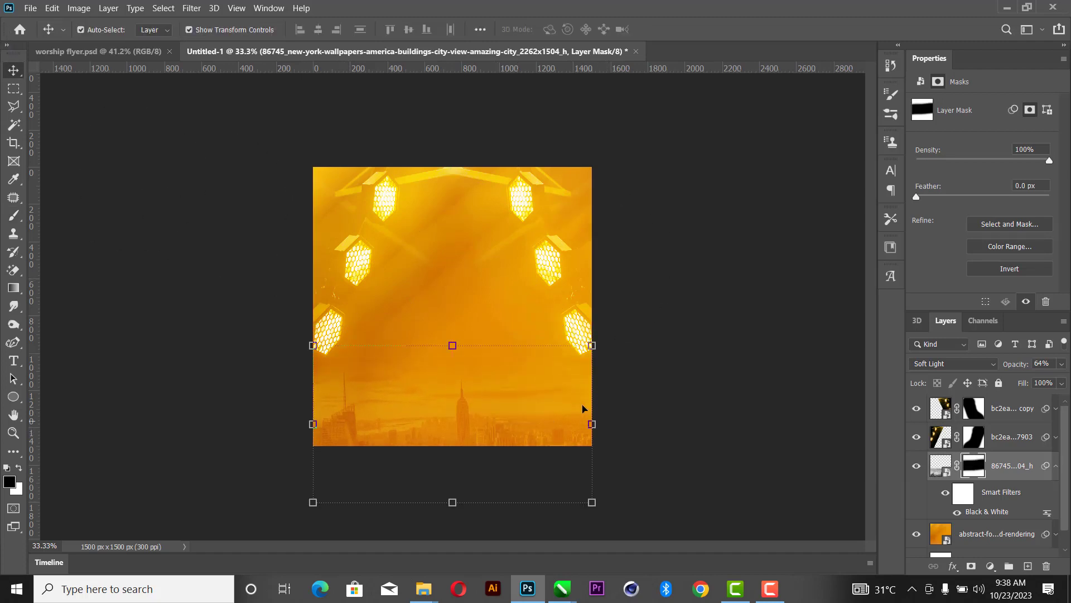
{"action": "left_click", "coordinate": [698, 310]}
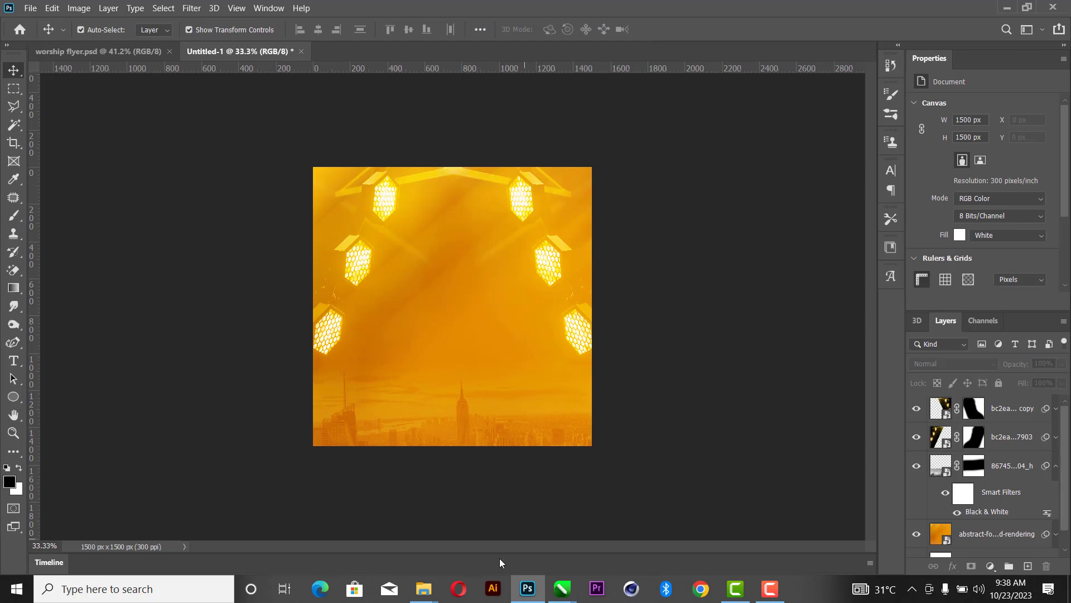
{"action": "mouse_move", "coordinate": [424, 588]}
{"action": "left_click", "coordinate": [380, 517]}
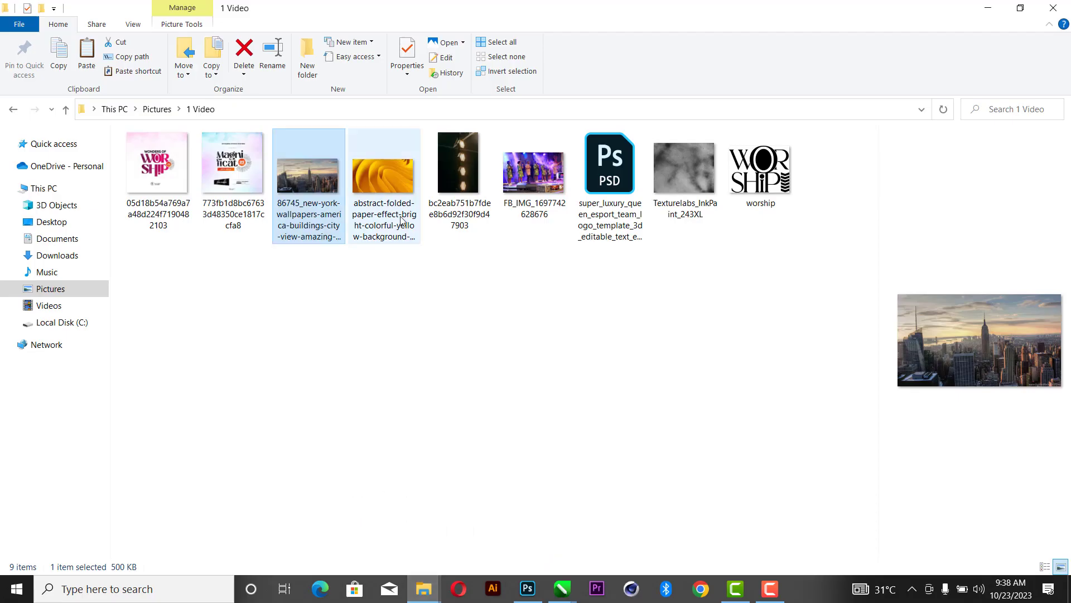
{"action": "left_click", "coordinate": [550, 180]}
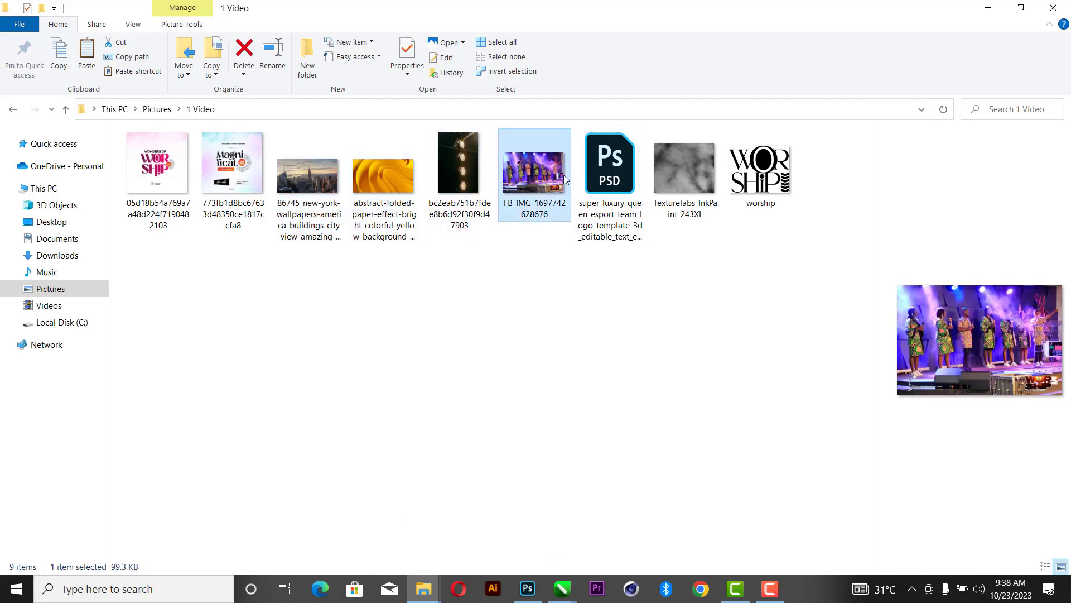
{"action": "left_click_drag", "start_coordinate": [565, 179], "coordinate": [479, 272]}
{"action": "left_click_drag", "start_coordinate": [491, 314], "coordinate": [493, 283]}
Scale the singers photo to 23.93% and position its centre at about X 787.5 px, Y 482.5 px.
{"action": "left_click_drag", "start_coordinate": [592, 274], "coordinate": [552, 275]}
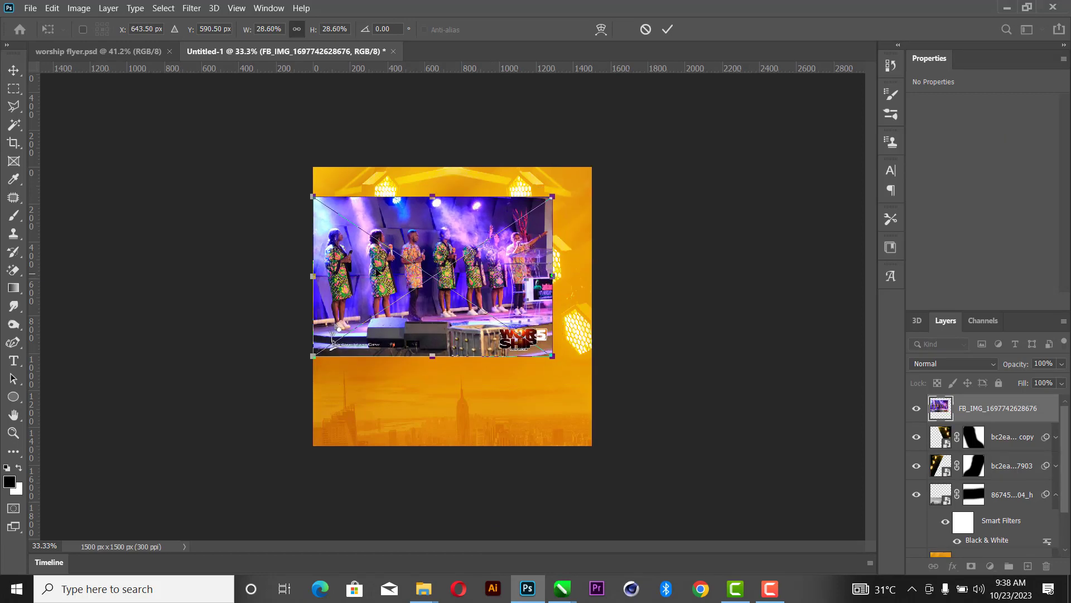
{"action": "left_click_drag", "start_coordinate": [313, 276], "coordinate": [351, 276]}
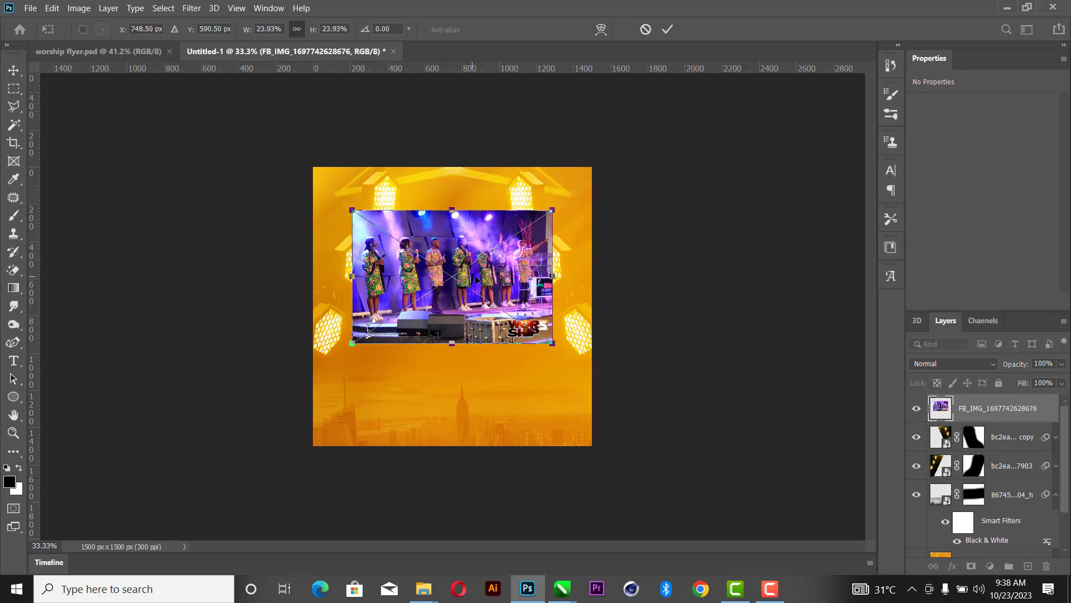
{"action": "left_click_drag", "start_coordinate": [485, 278], "coordinate": [487, 260]}
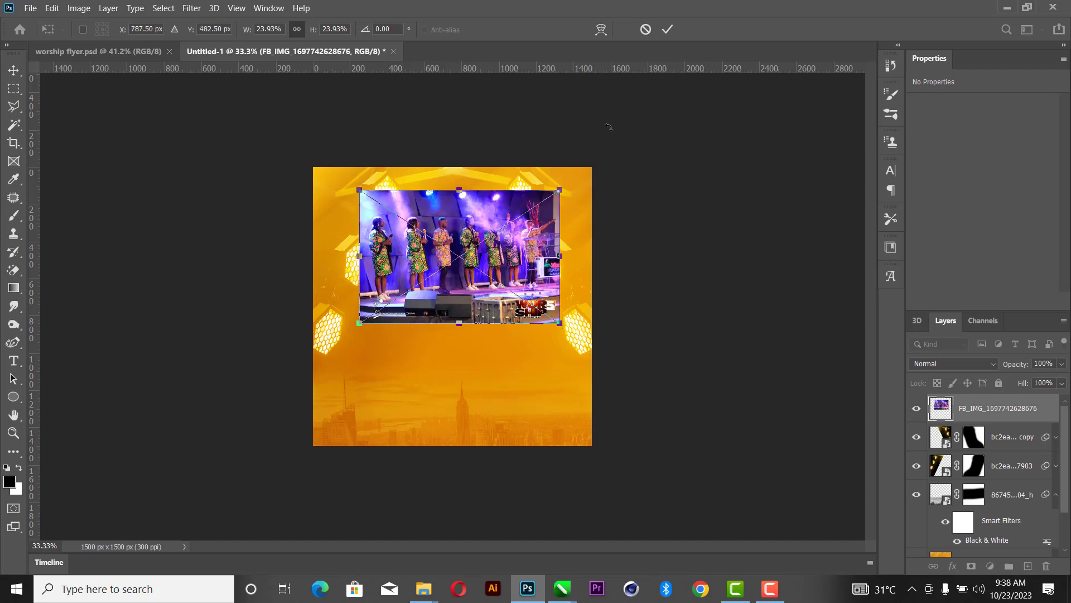
{"action": "left_click", "coordinate": [667, 30]}
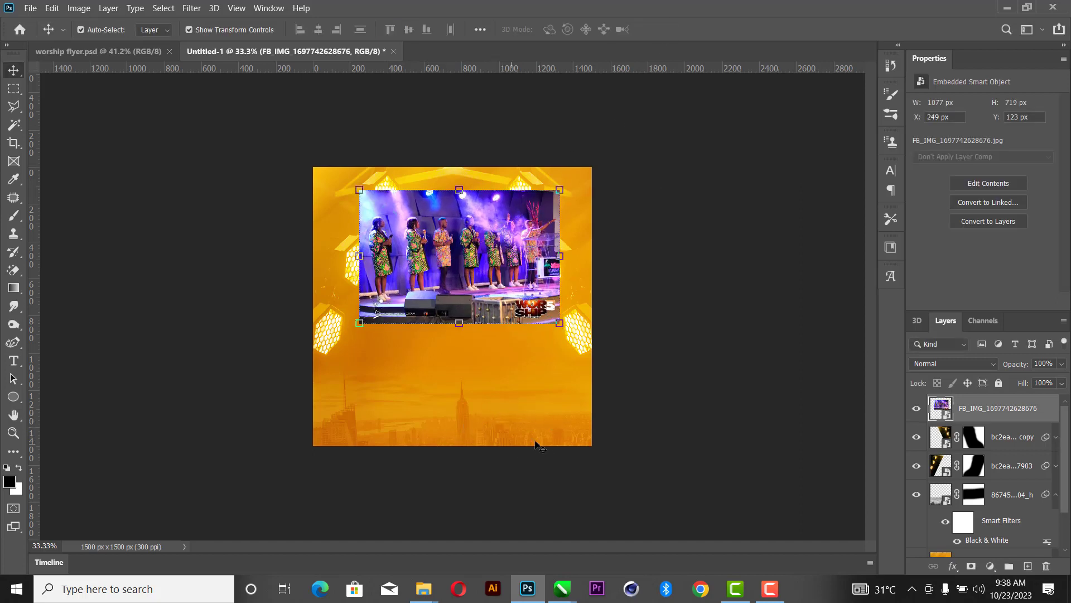
Convert the singers photo to black and white with the default settings and set its blend mode to Overlay.
{"action": "left_click", "coordinate": [79, 8]}
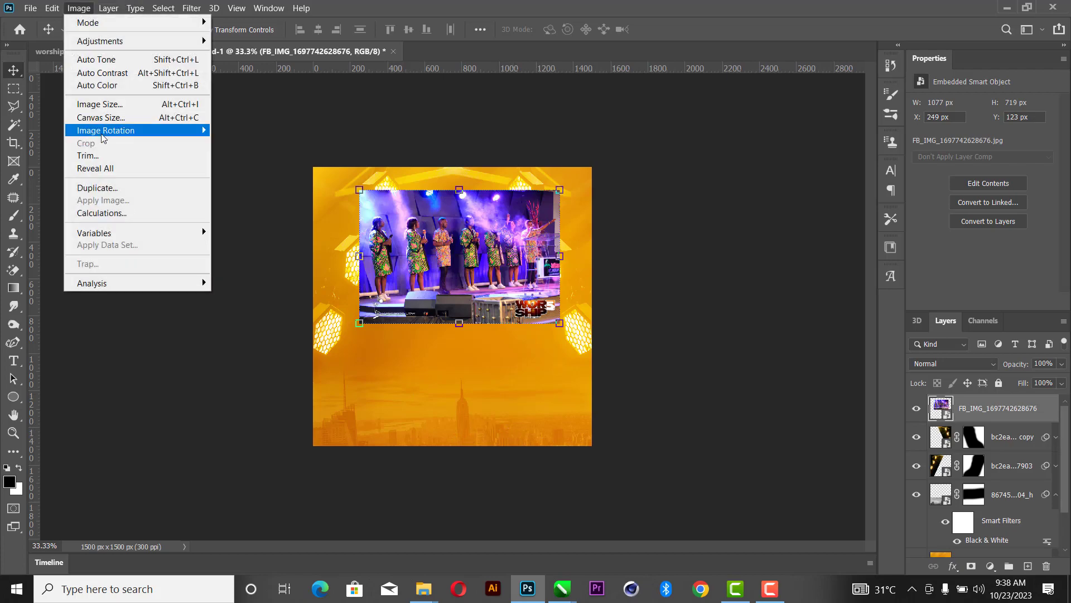
{"action": "mouse_move", "coordinate": [104, 41]}
{"action": "left_click", "coordinate": [277, 138]}
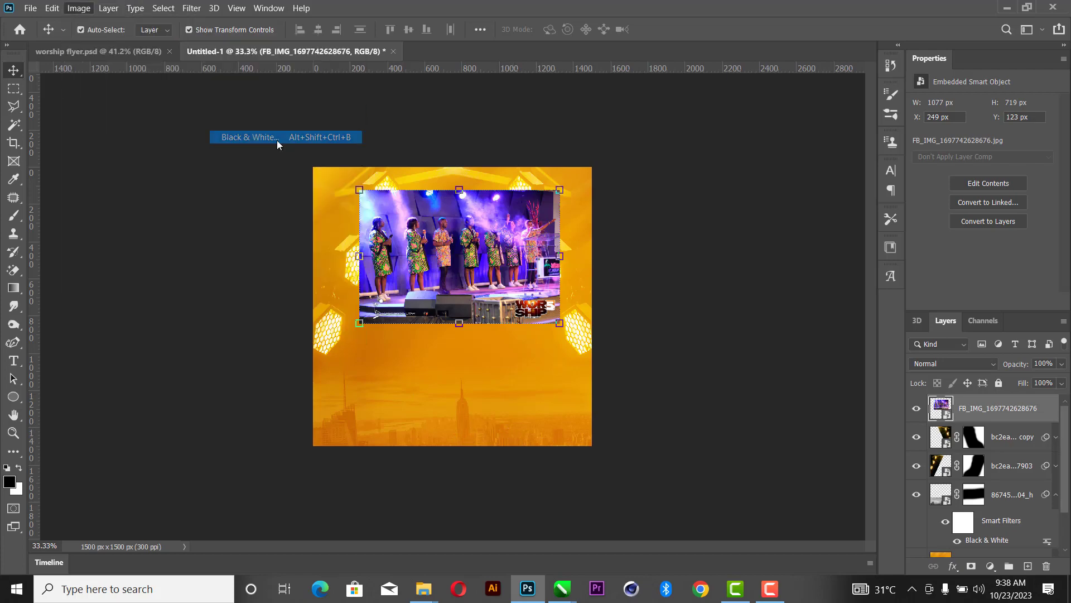
{"action": "left_click", "coordinate": [639, 82]}
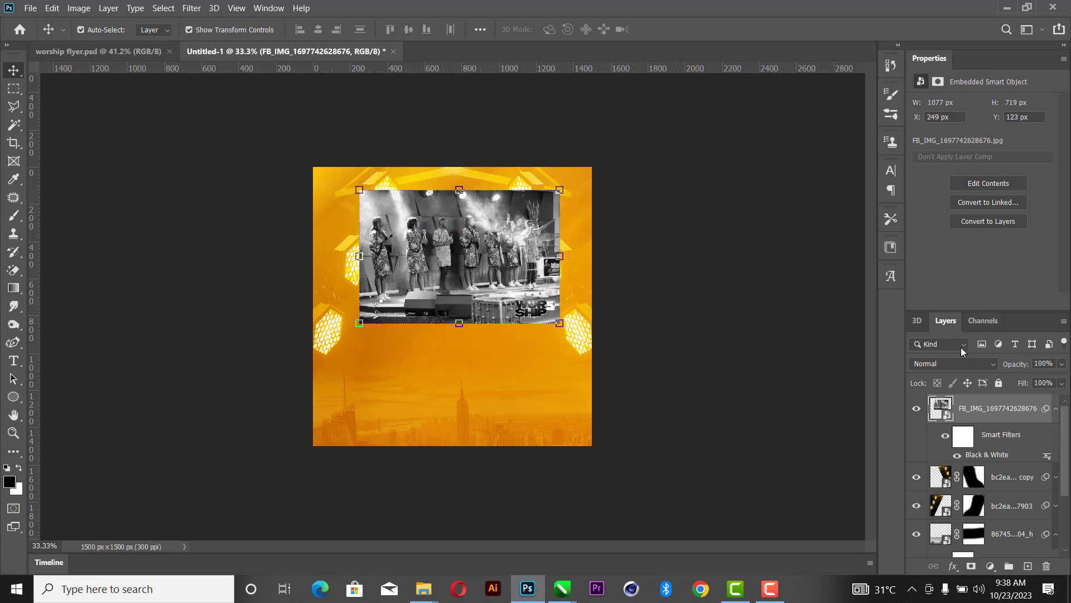
{"action": "left_click", "coordinate": [968, 370]}
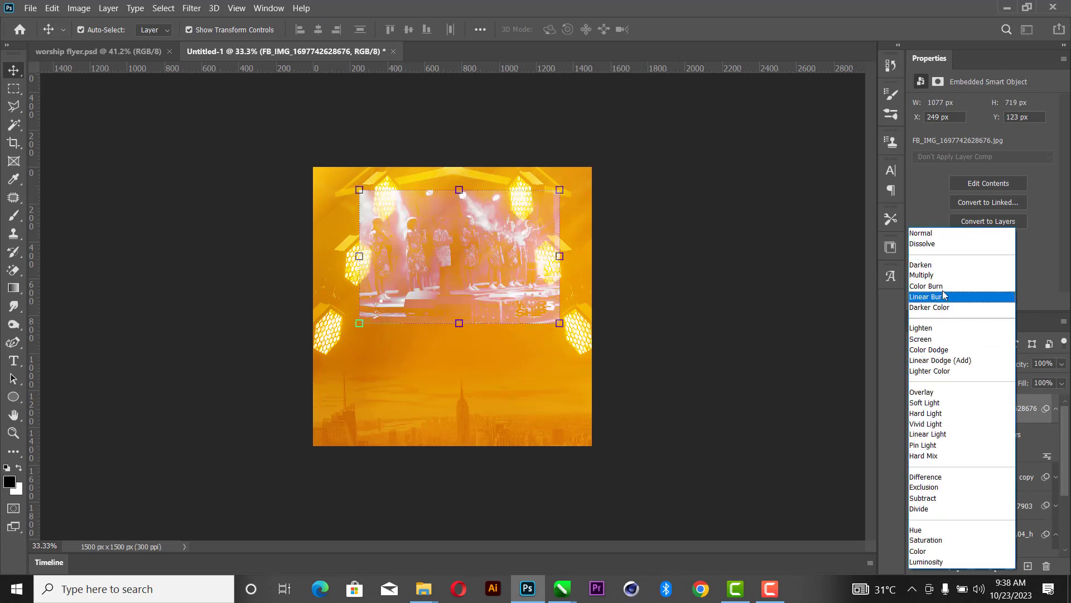
{"action": "left_click", "coordinate": [930, 395]}
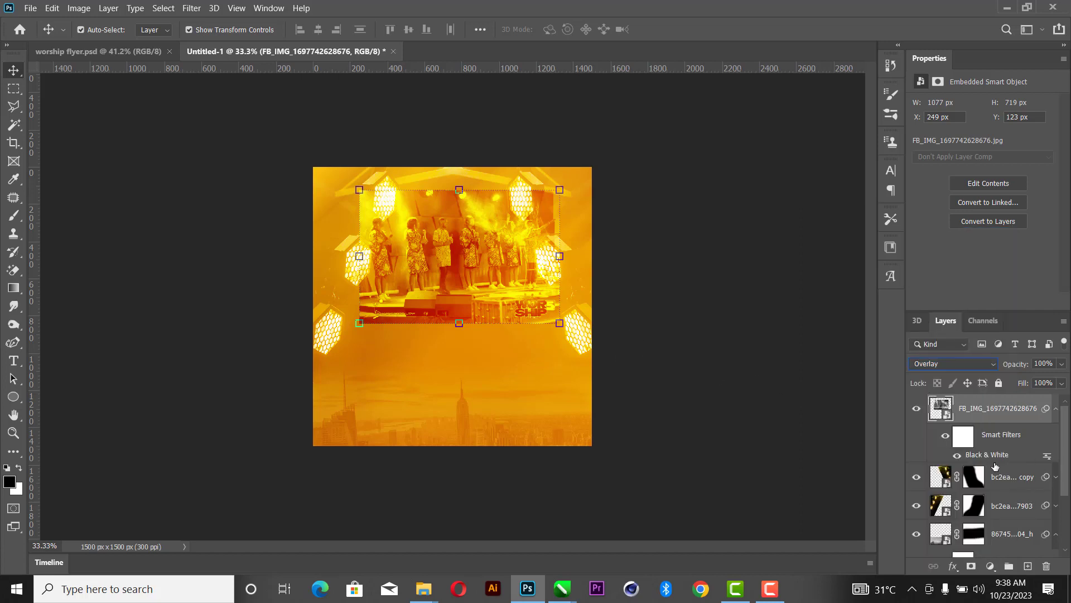
Add a layer mask to the singers photo and paint out its bottom edge with a 400 px black brush.
{"action": "left_click", "coordinate": [971, 567]}
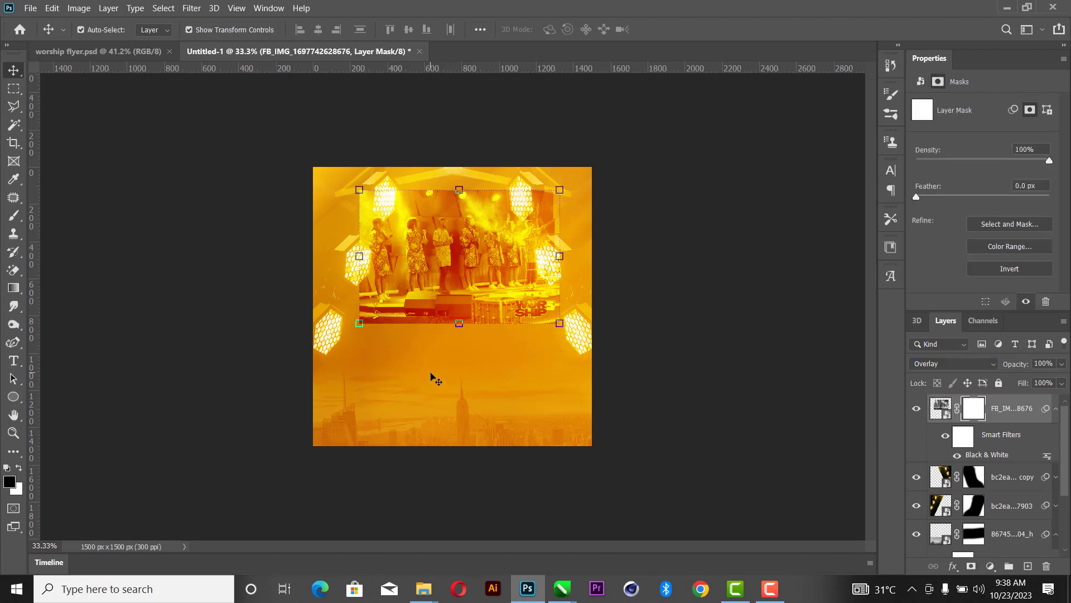
{"action": "key", "text": "b"}
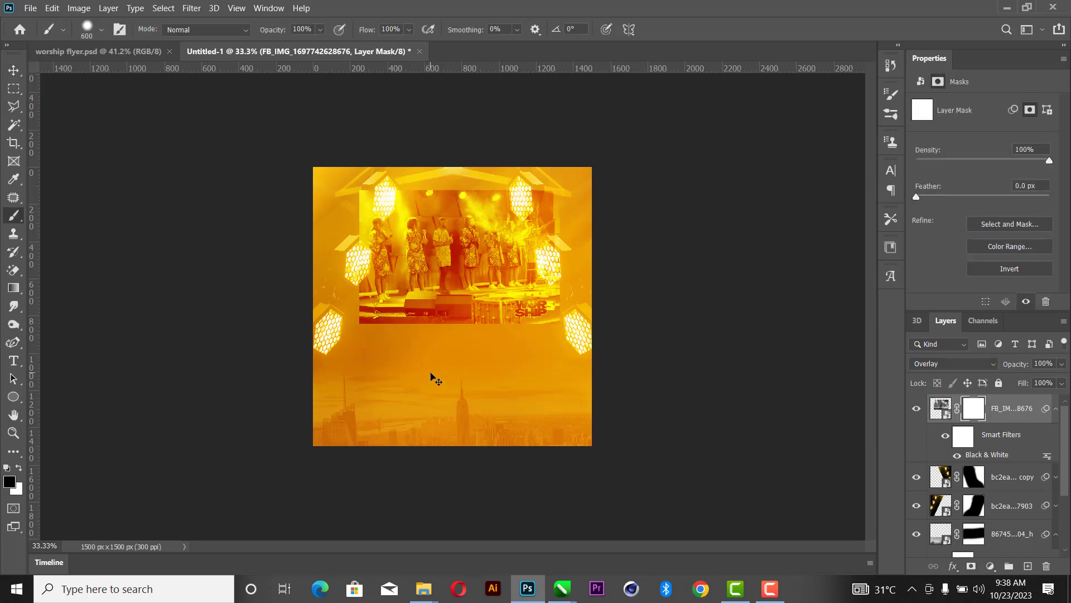
{"action": "left_click_drag", "start_coordinate": [574, 342], "coordinate": [287, 348]}
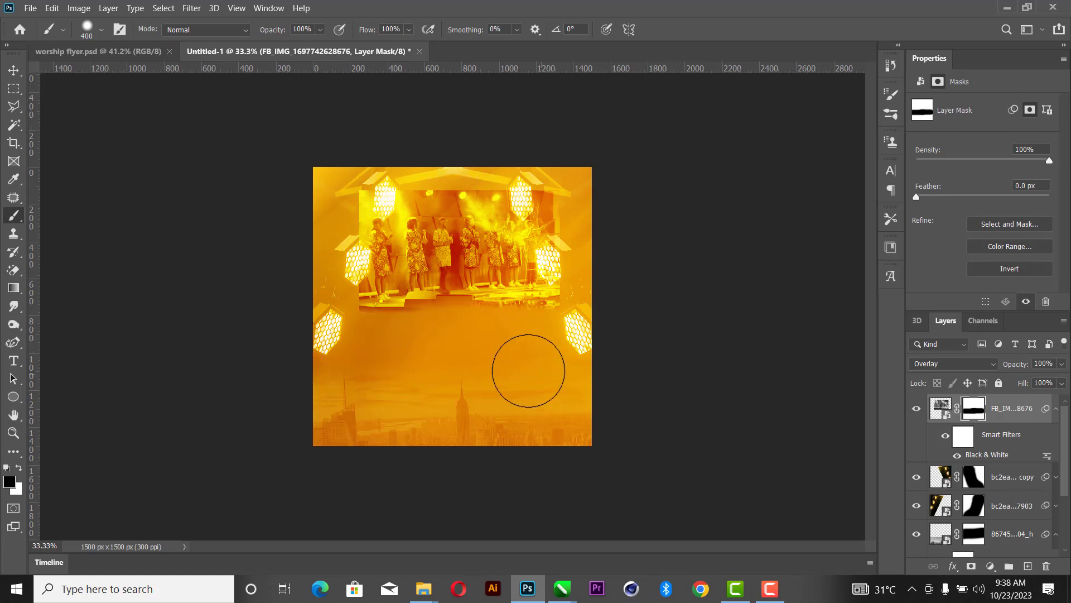
Mask out the remaining bottom, top and side edges of the singers photo with a soft 400 px black brush, undoing the last two strokes.
{"action": "left_click", "coordinate": [87, 32]}
{"action": "left_click_drag", "start_coordinate": [124, 107], "coordinate": [2, 109]}
{"action": "left_click", "coordinate": [444, 54]}
{"action": "mouse_move", "coordinate": [543, 351]}
{"action": "left_mouse_down"}
{"action": "mouse_move", "coordinate": [426, 349]}
{"action": "mouse_move", "coordinate": [540, 337]}
{"action": "mouse_move", "coordinate": [450, 330]}
{"action": "mouse_move", "coordinate": [322, 339]}
{"action": "left_mouse_up"}
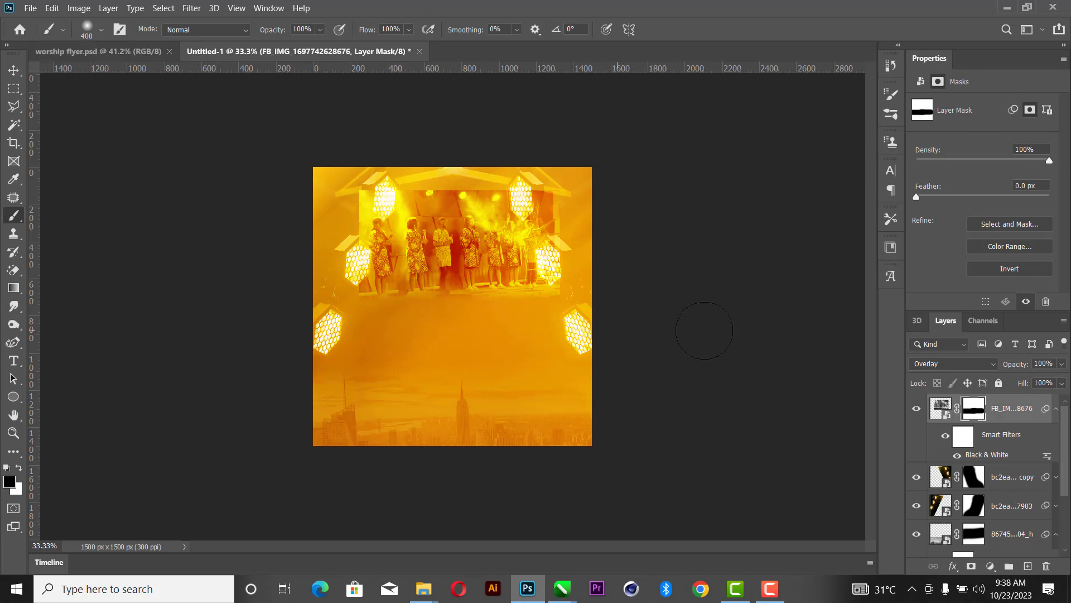
{"action": "mouse_move", "coordinate": [580, 215]}
{"action": "left_mouse_down"}
{"action": "mouse_move", "coordinate": [574, 340]}
{"action": "mouse_move", "coordinate": [577, 218]}
{"action": "mouse_move", "coordinate": [251, 175]}
{"action": "left_mouse_up"}
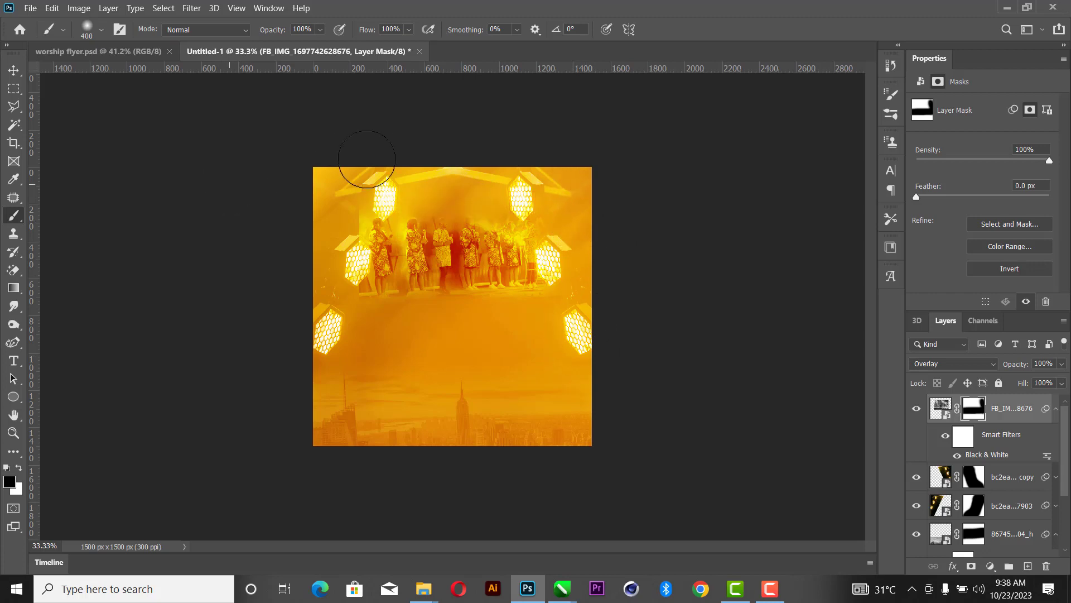
{"action": "mouse_move", "coordinate": [322, 265]}
{"action": "left_mouse_down"}
{"action": "mouse_move", "coordinate": [339, 217]}
{"action": "mouse_move", "coordinate": [323, 329]}
{"action": "mouse_move", "coordinate": [325, 201]}
{"action": "left_mouse_up"}
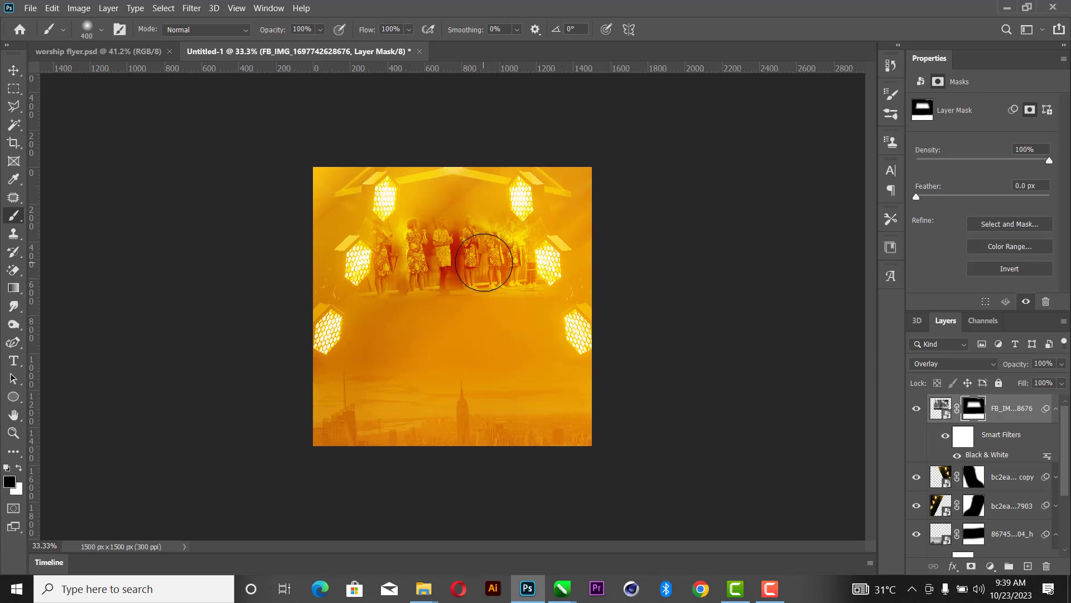
{"action": "key", "text": "ctrl+z"}
{"action": "key", "text": "ctrl+z"}
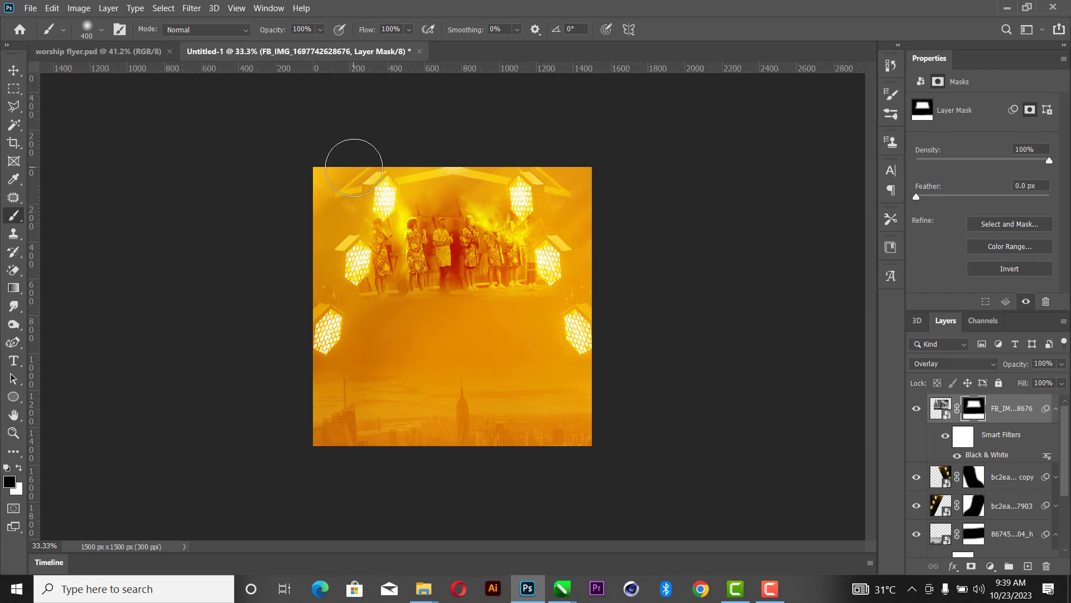
Collapse the singers layer's smart filter list and lower the layer's opacity to 82%.
{"action": "left_click", "coordinate": [14, 70]}
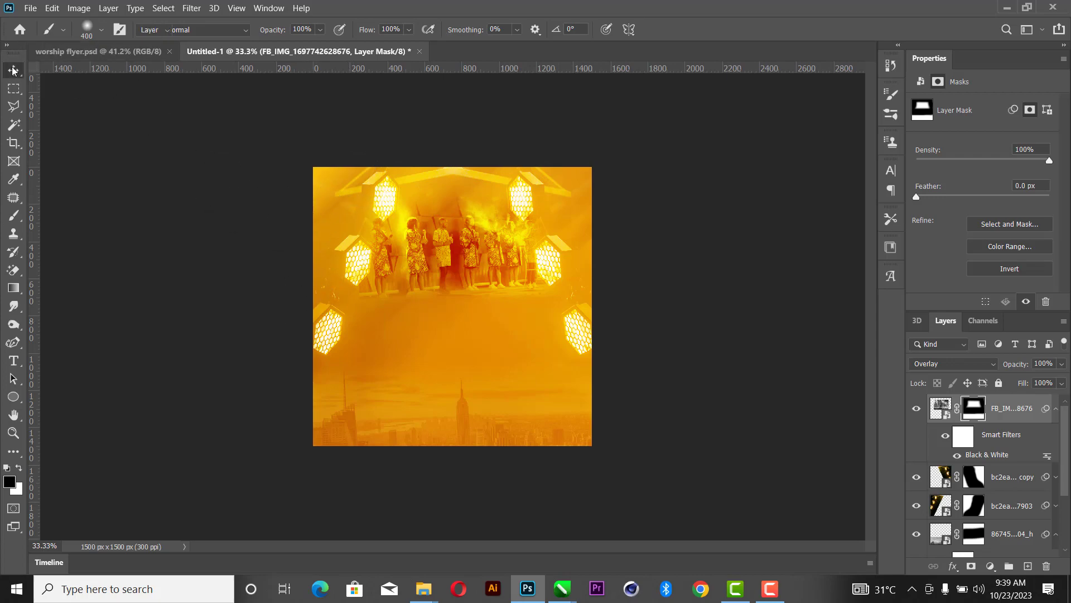
{"action": "scroll", "coordinate": [581, 270], "scroll_direction": "up", "scroll_amount": 3}
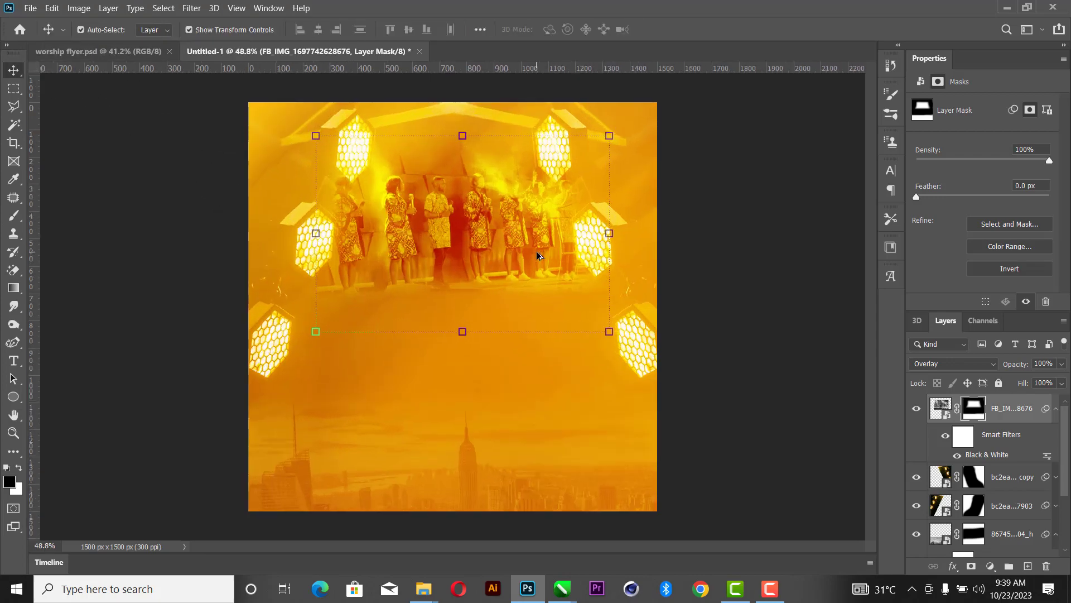
{"action": "scroll", "coordinate": [538, 256], "scroll_direction": "up", "scroll_amount": 3}
{"action": "scroll", "coordinate": [537, 257], "scroll_direction": "down", "scroll_amount": 2}
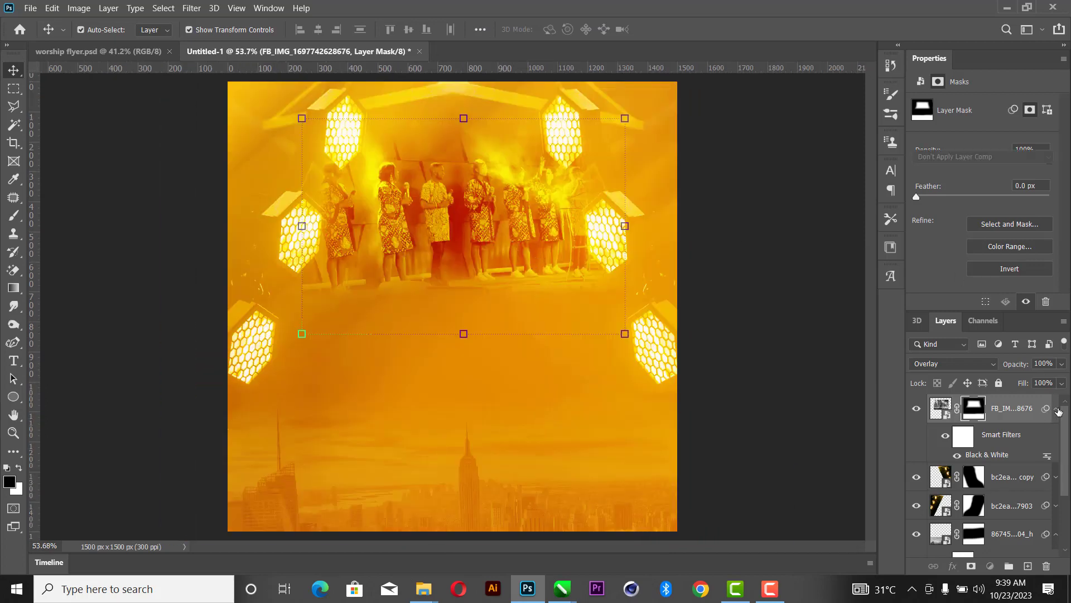
{"action": "left_click", "coordinate": [1055, 413]}
{"action": "left_click", "coordinate": [1061, 364]}
{"action": "left_click", "coordinate": [1046, 382]}
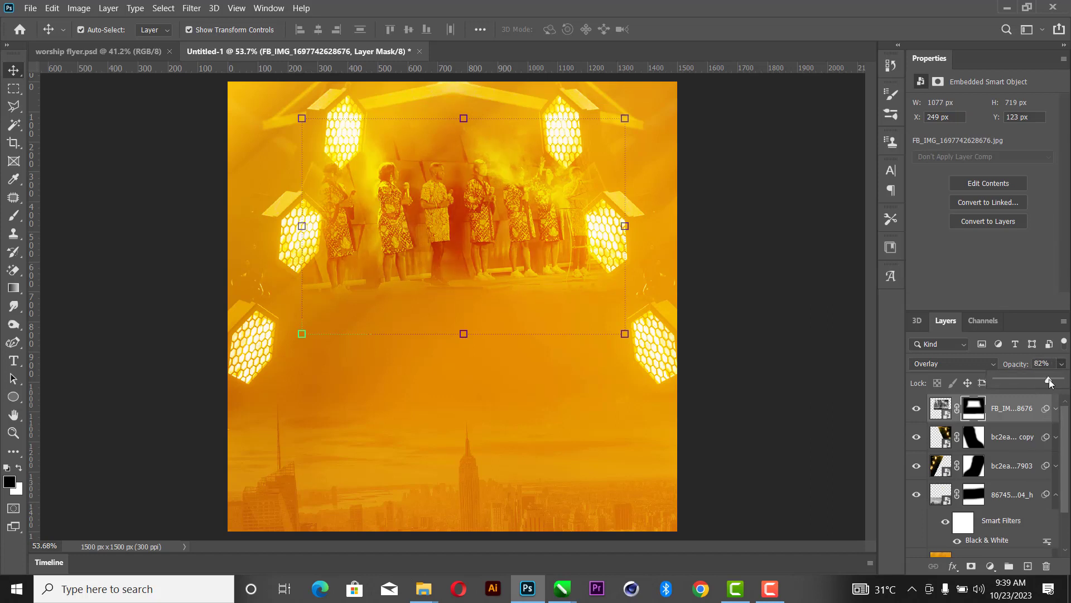
{"action": "left_click", "coordinate": [754, 199]}
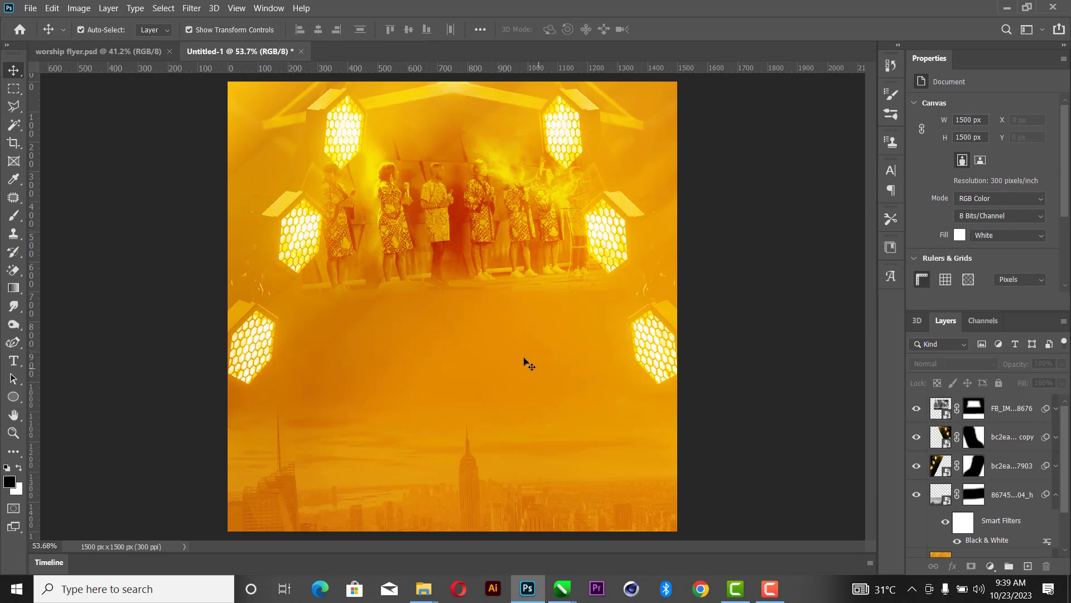
Place the Texturelabs_InkPaint_243XL image from the 1 Video folder directly above the abstract orange background layer.
{"action": "left_click", "coordinate": [1056, 496]}
{"action": "scroll", "coordinate": [1003, 518], "scroll_direction": "down", "scroll_amount": 1}
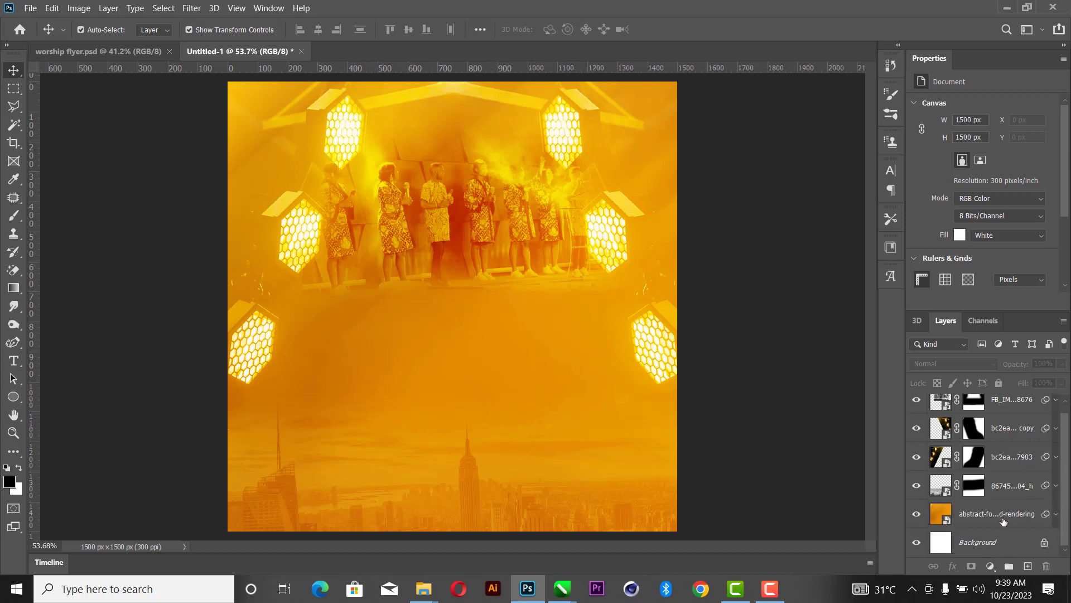
{"action": "left_click", "coordinate": [1004, 518]}
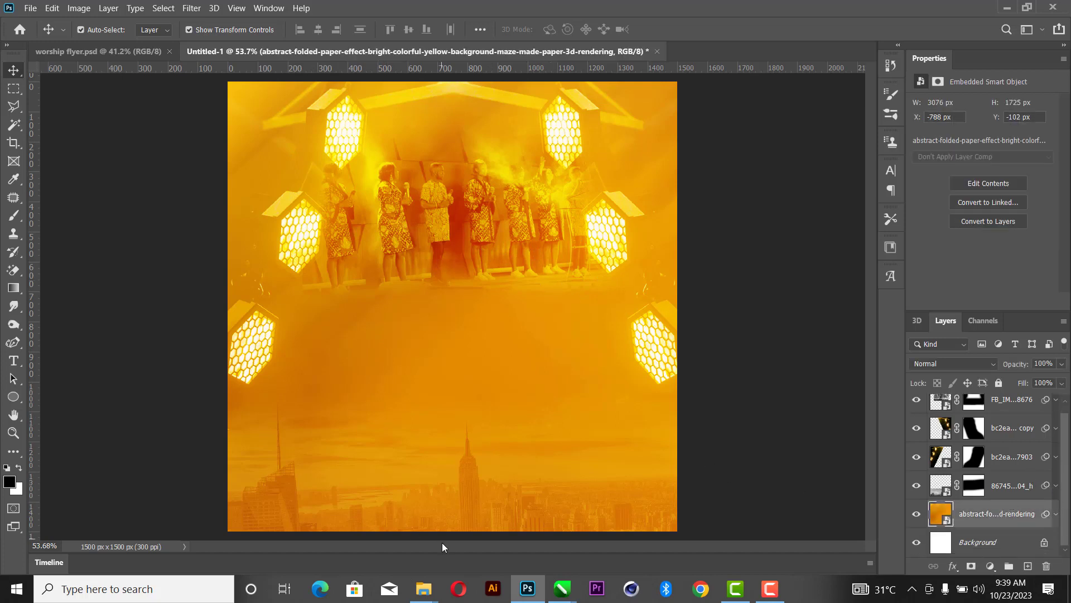
{"action": "mouse_move", "coordinate": [424, 589]}
{"action": "left_click", "coordinate": [352, 527]}
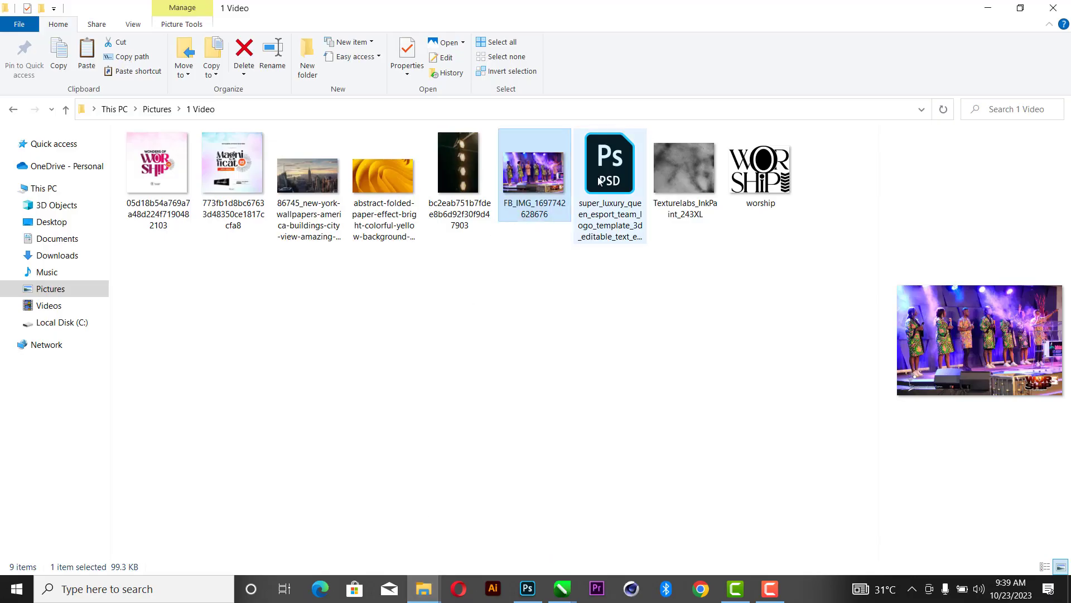
{"action": "left_click", "coordinate": [685, 176]}
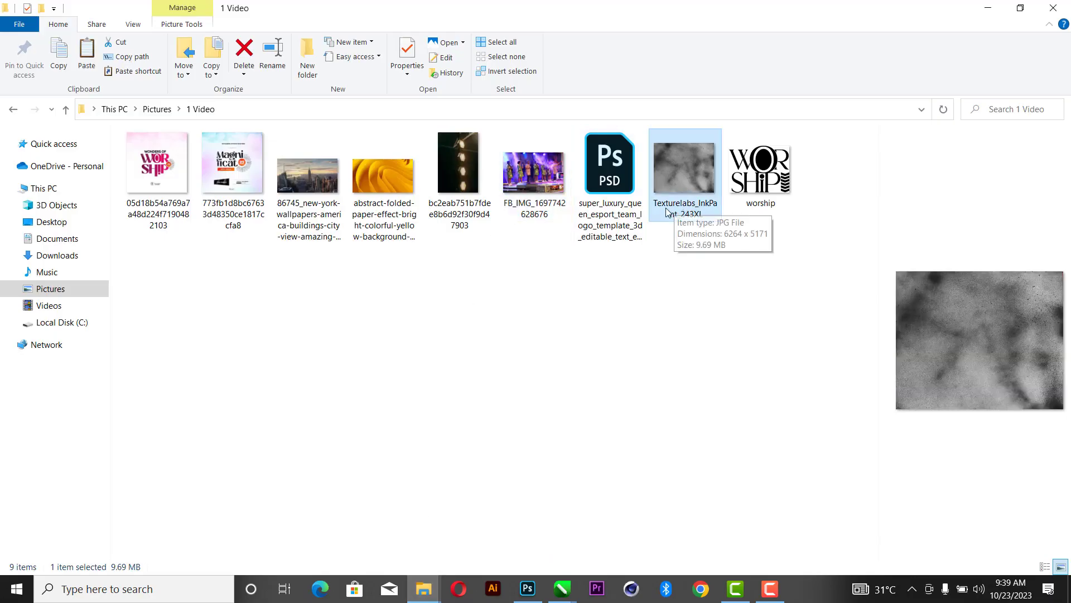
{"action": "mouse_move", "coordinate": [697, 172]}
{"action": "left_mouse_down"}
{"action": "mouse_move", "coordinate": [677, 249]}
{"action": "mouse_move", "coordinate": [527, 590]}
{"action": "mouse_move", "coordinate": [494, 300]}
{"action": "left_mouse_up"}
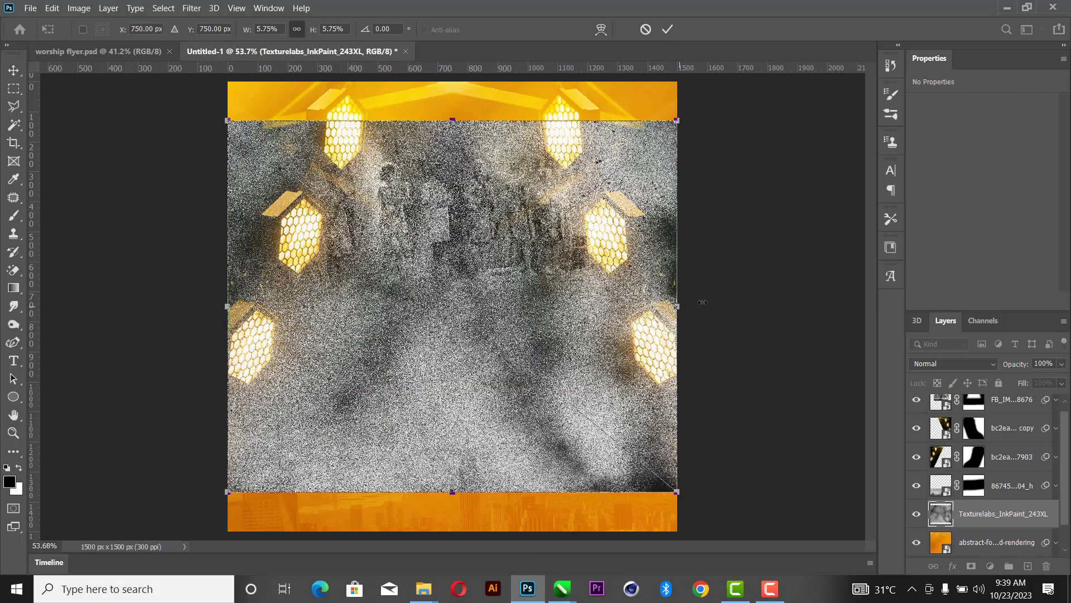
Scale the ink texture proportionally from its centre to 8.49% so it covers the whole canvas.
{"action": "left_click_drag", "start_coordinate": [702, 302], "coordinate": [856, 302]}
{"action": "left_click_drag", "start_coordinate": [222, 315], "coordinate": [166, 306]}
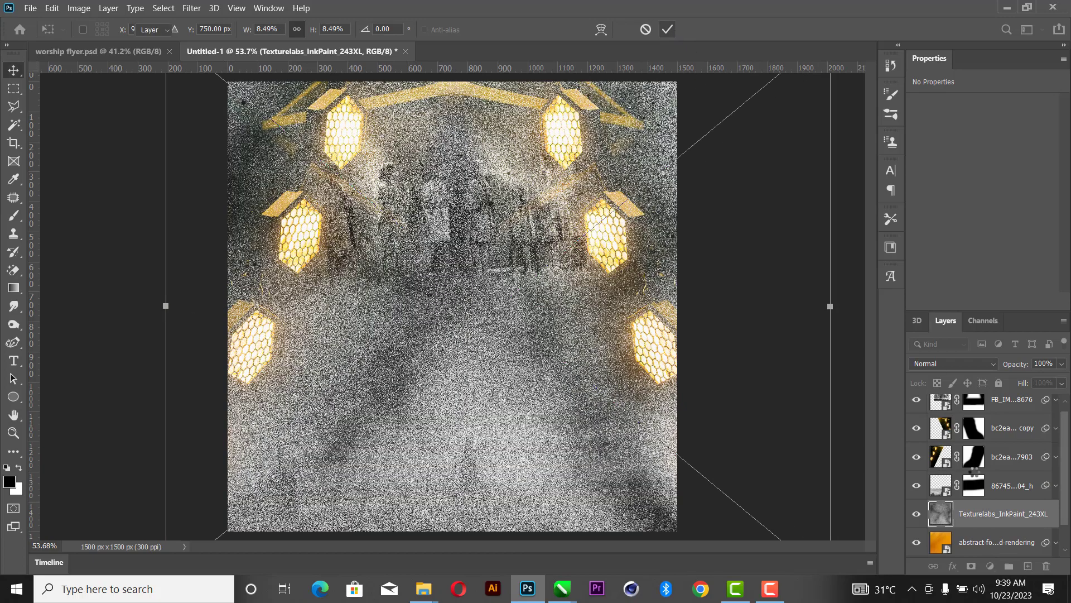
{"action": "key", "text": "Return"}
Set the ink texture layer's blend mode to Soft Light with 25% opacity, then deselect the layer.
{"action": "left_click", "coordinate": [955, 362]}
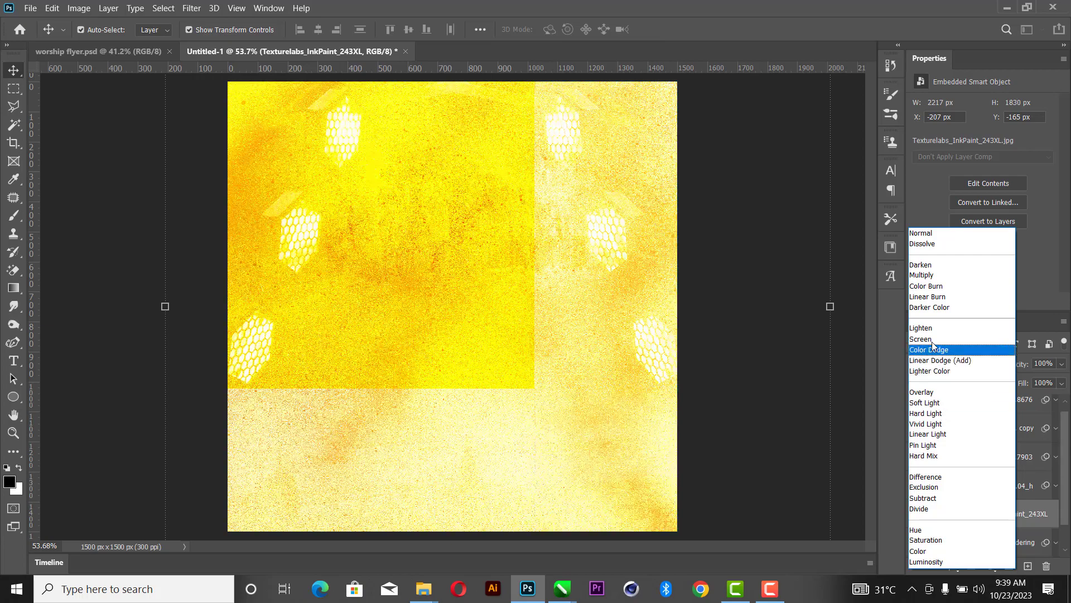
{"action": "left_click", "coordinate": [928, 402]}
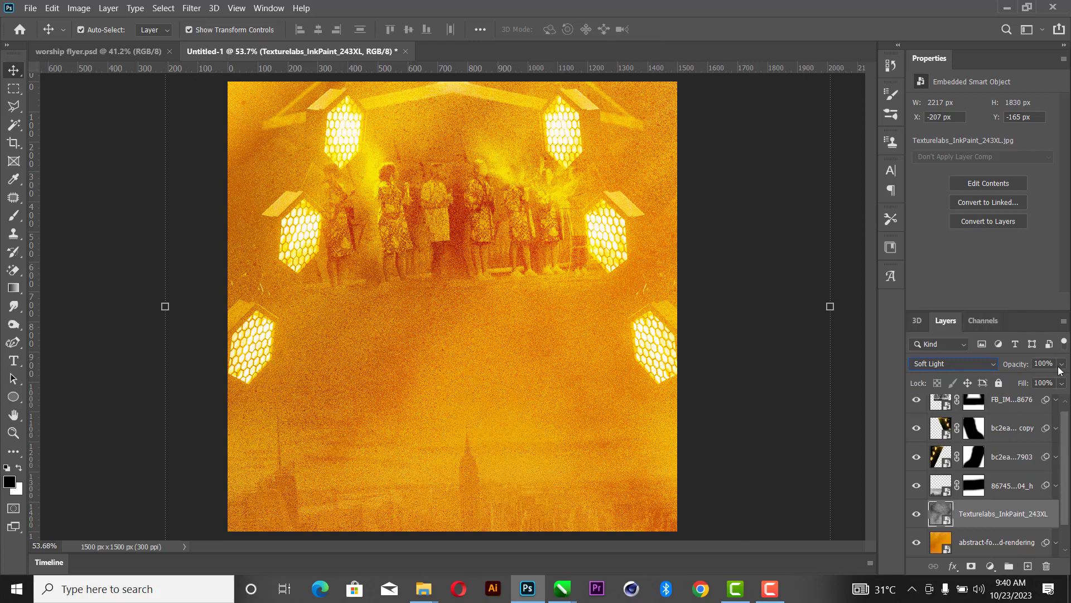
{"action": "left_click_drag", "start_coordinate": [1045, 377], "coordinate": [1011, 383]}
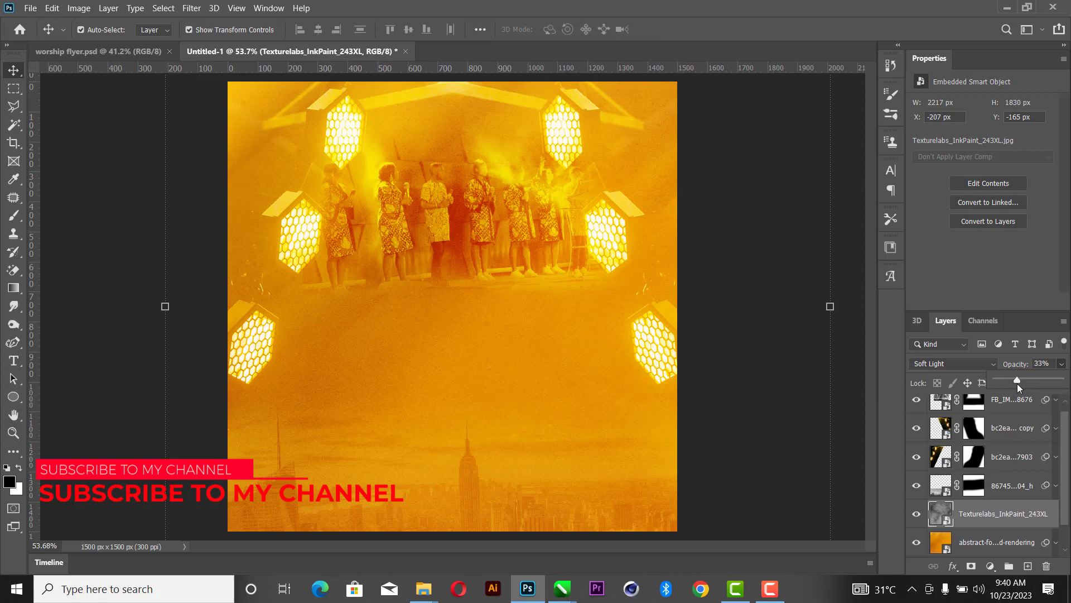
{"action": "left_click_drag", "start_coordinate": [1017, 383], "coordinate": [1016, 384]}
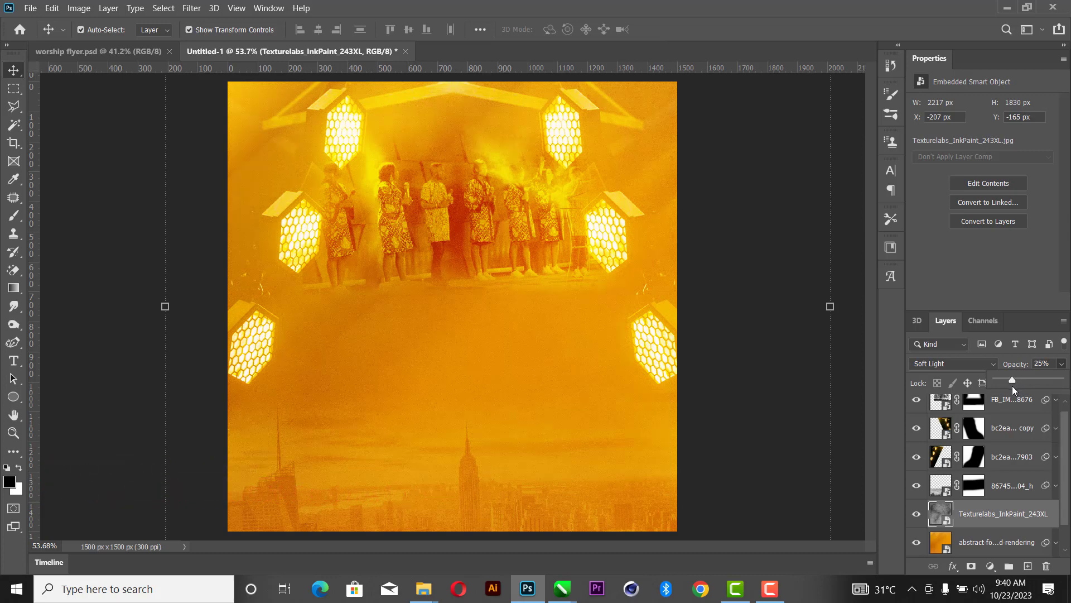
{"action": "left_click", "coordinate": [744, 228]}
{"action": "left_click", "coordinate": [747, 223]}
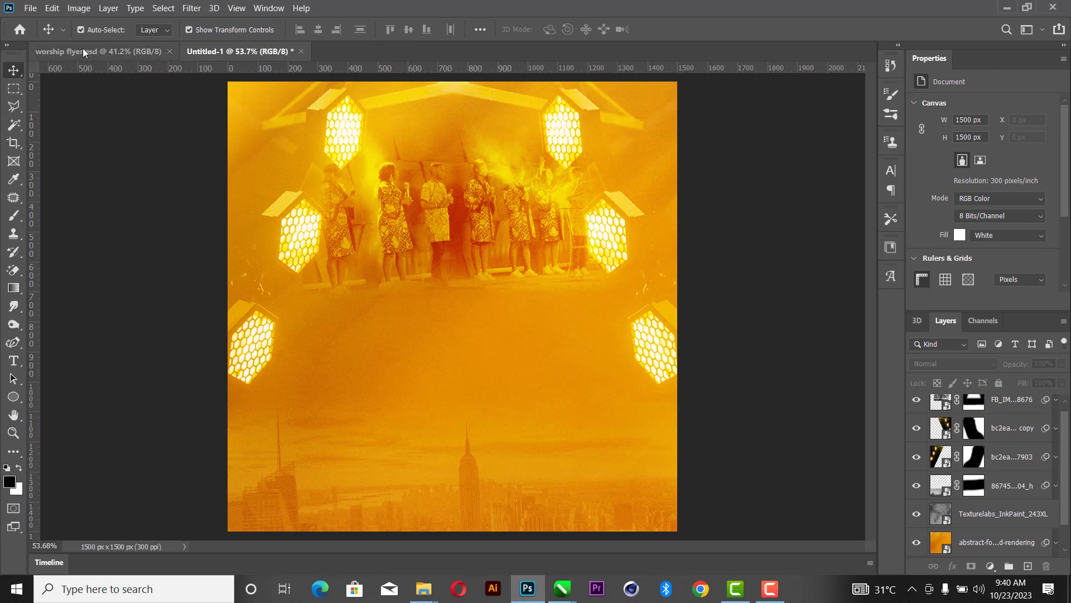
Open the super_luxury_queen_esport_team_logo_template_3d_editable_text_effect PSD from the 1 Video folder in File Explorer.
{"action": "mouse_move", "coordinate": [424, 587]}
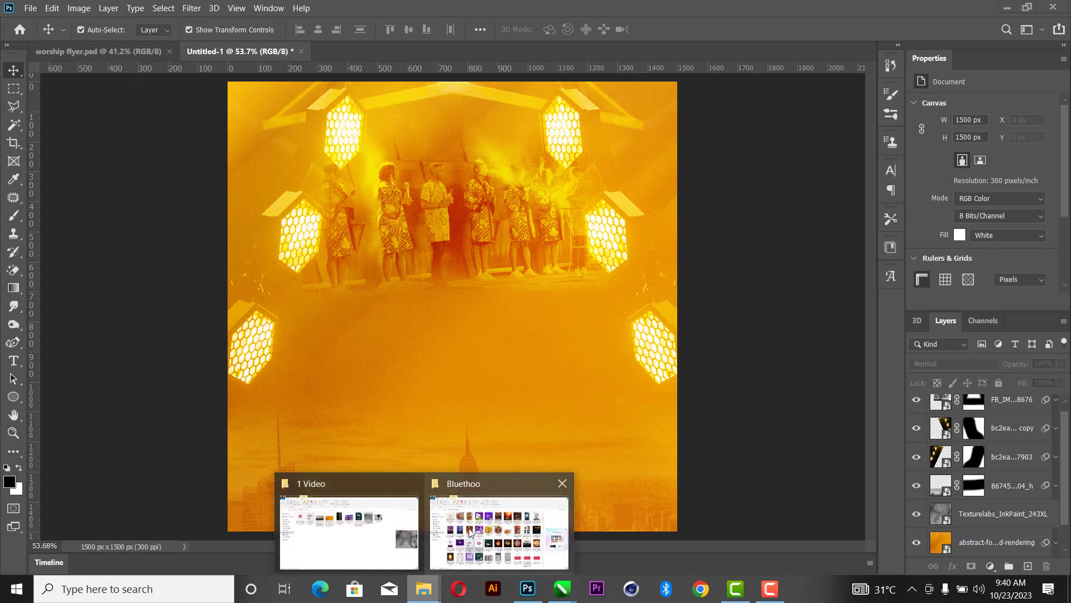
{"action": "left_click", "coordinate": [380, 530]}
{"action": "left_click", "coordinate": [618, 194]}
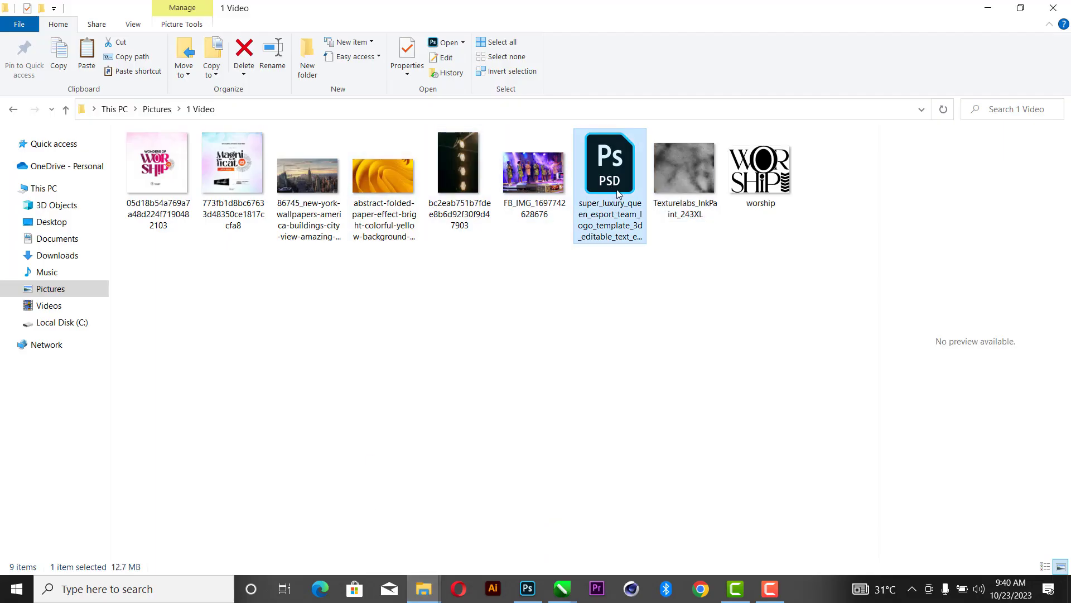
{"action": "right_click", "coordinate": [617, 194]}
{"action": "left_click", "coordinate": [672, 204]}
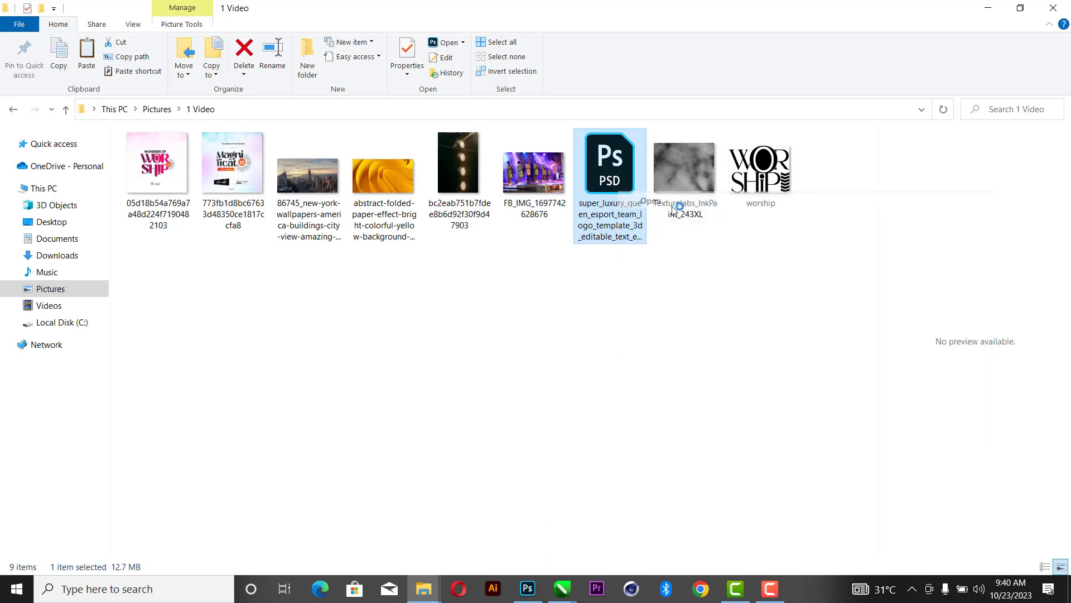
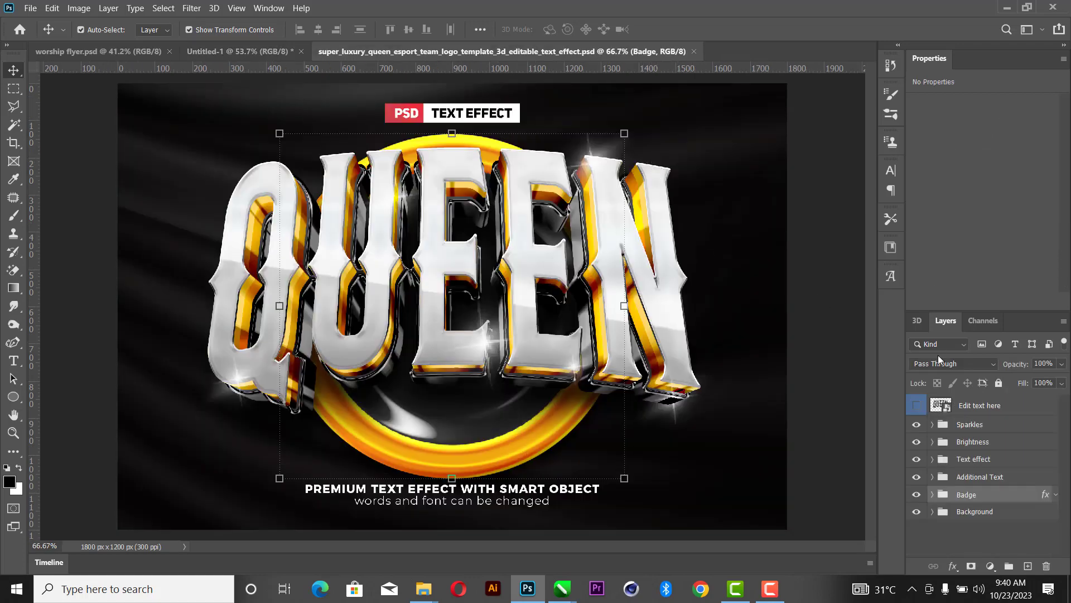
Hide the Badge and Additional Text groups and open the contents of the Edit text here smart object.
{"action": "left_click", "coordinate": [918, 495]}
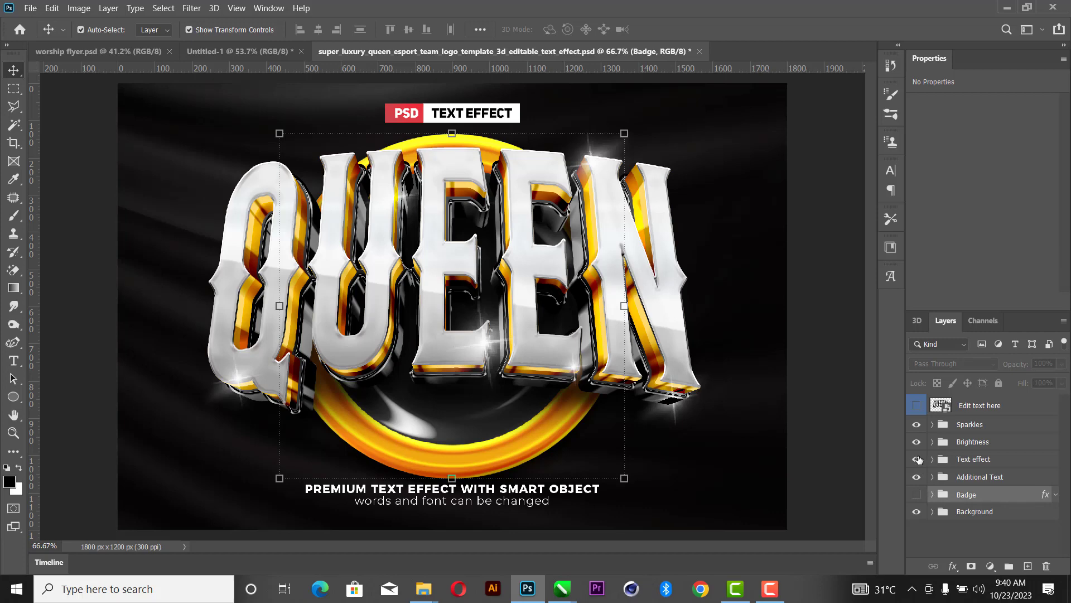
{"action": "left_click", "coordinate": [917, 477]}
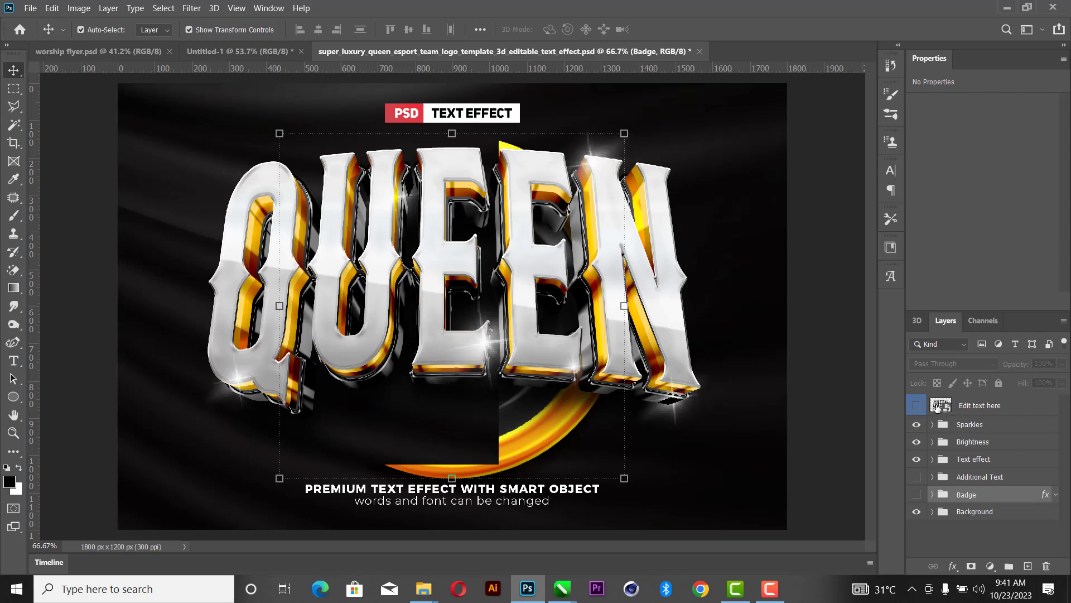
{"action": "left_click", "coordinate": [938, 406]}
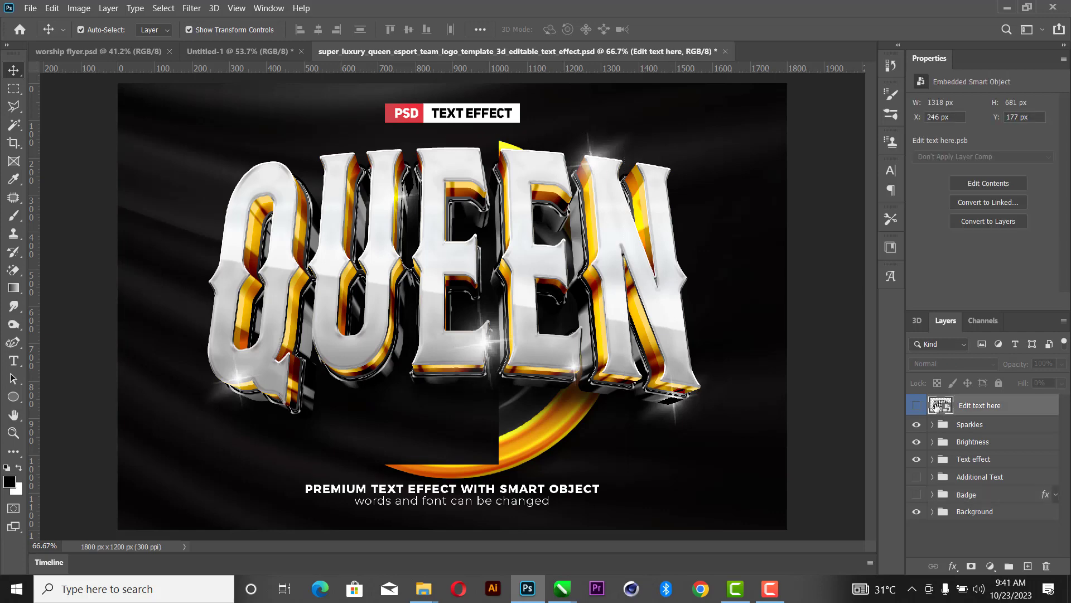
{"action": "double_click", "coordinate": [936, 408]}
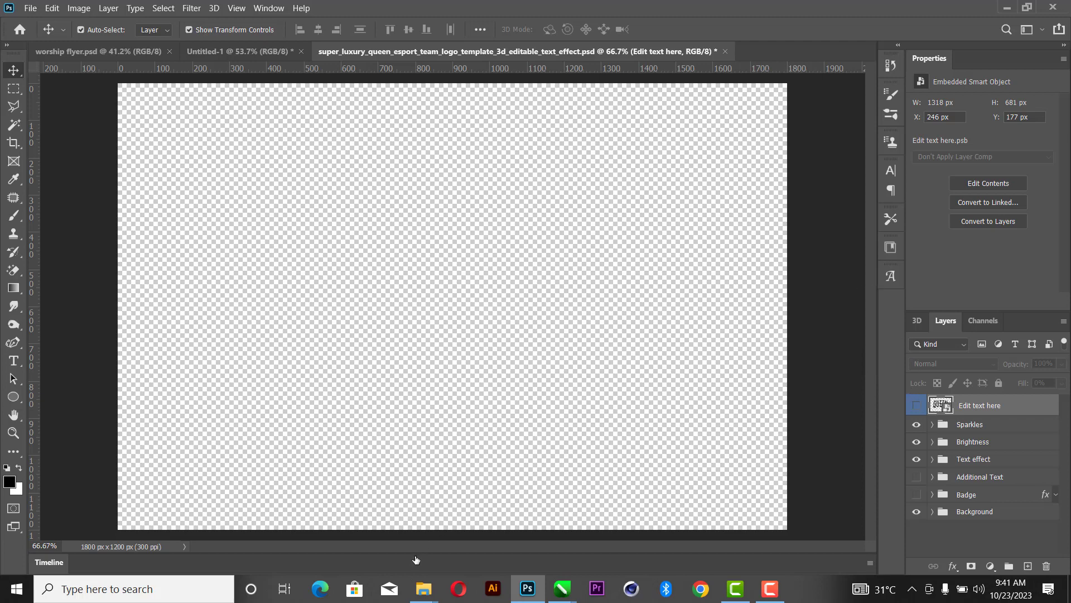
Switch to File Explorer and select the worship image in the 1 Video folder.
{"action": "mouse_move", "coordinate": [424, 595]}
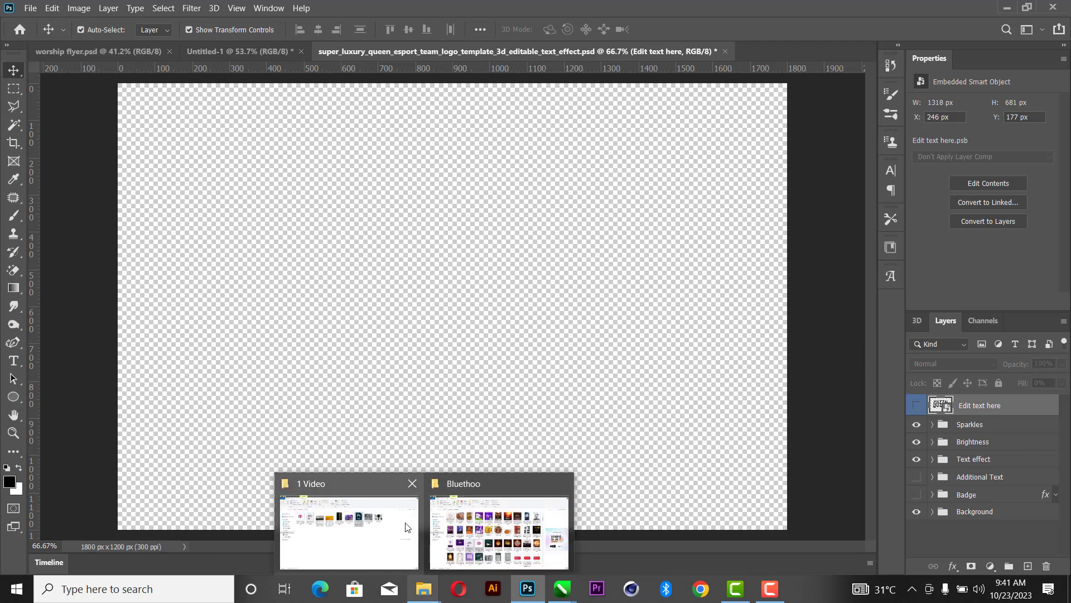
{"action": "left_click", "coordinate": [353, 528]}
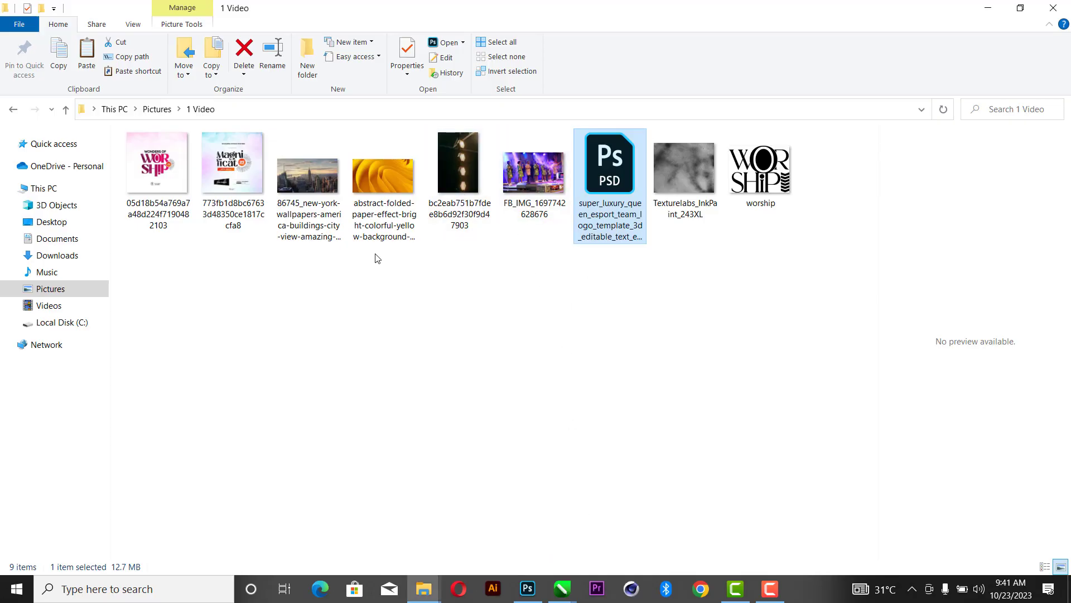
{"action": "left_click", "coordinate": [791, 180]}
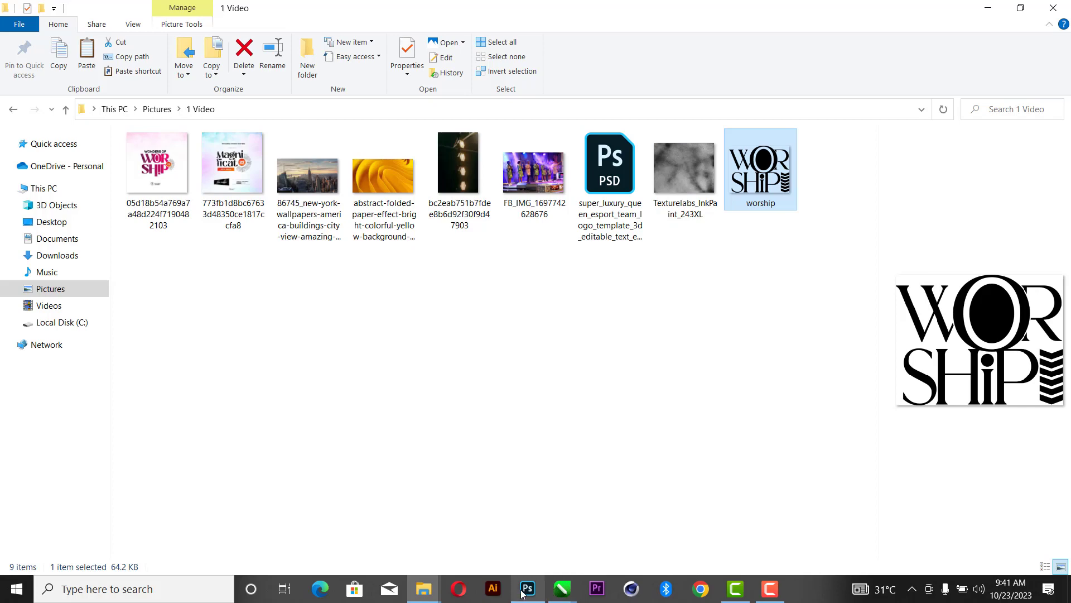
Return to Photoshop, dismiss the Missing Fonts dialog and hide the QUEEN text layer in Edit text here.psb.
{"action": "mouse_move", "coordinate": [530, 595]}
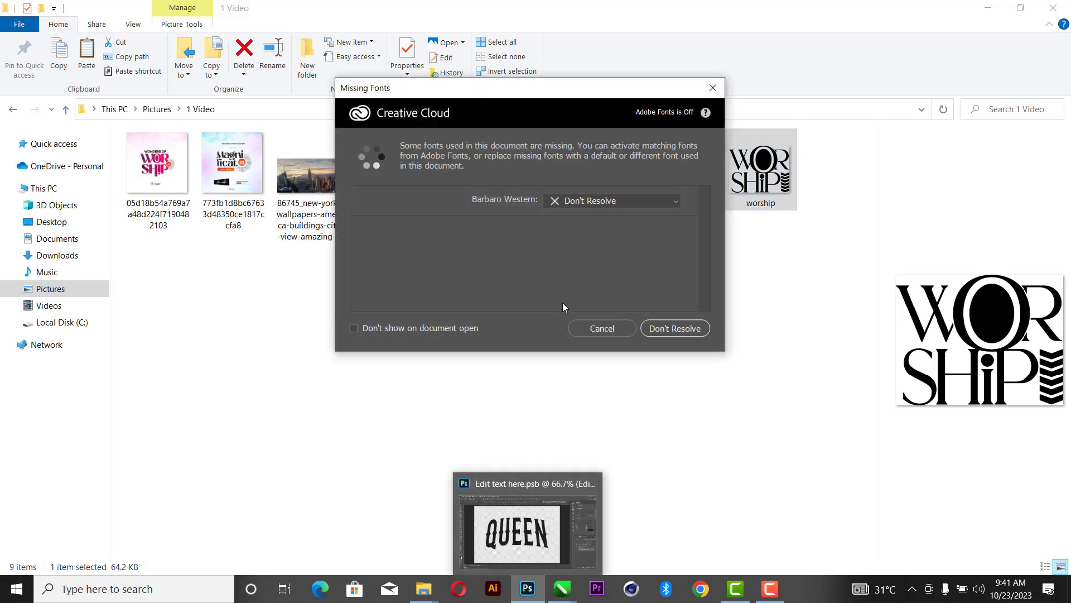
{"action": "left_click", "coordinate": [538, 533]}
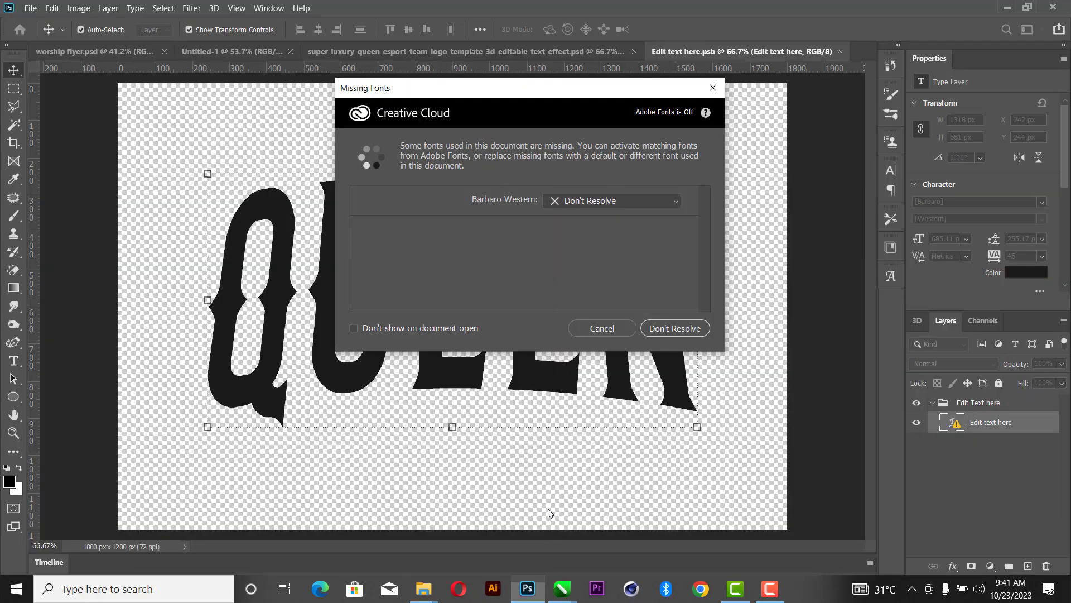
{"action": "left_click", "coordinate": [611, 327]}
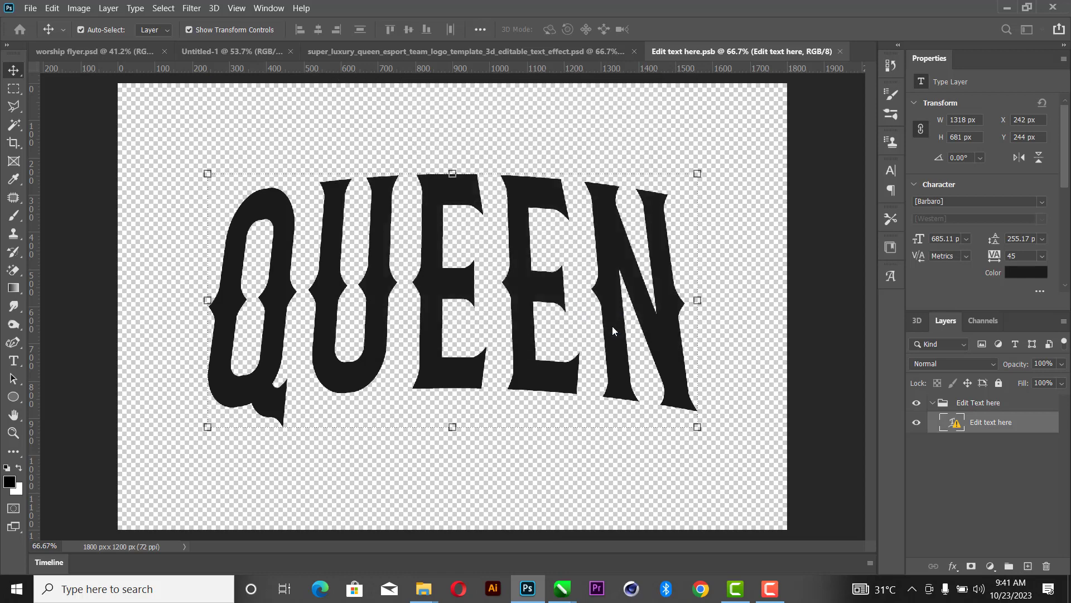
{"action": "left_click", "coordinate": [916, 424]}
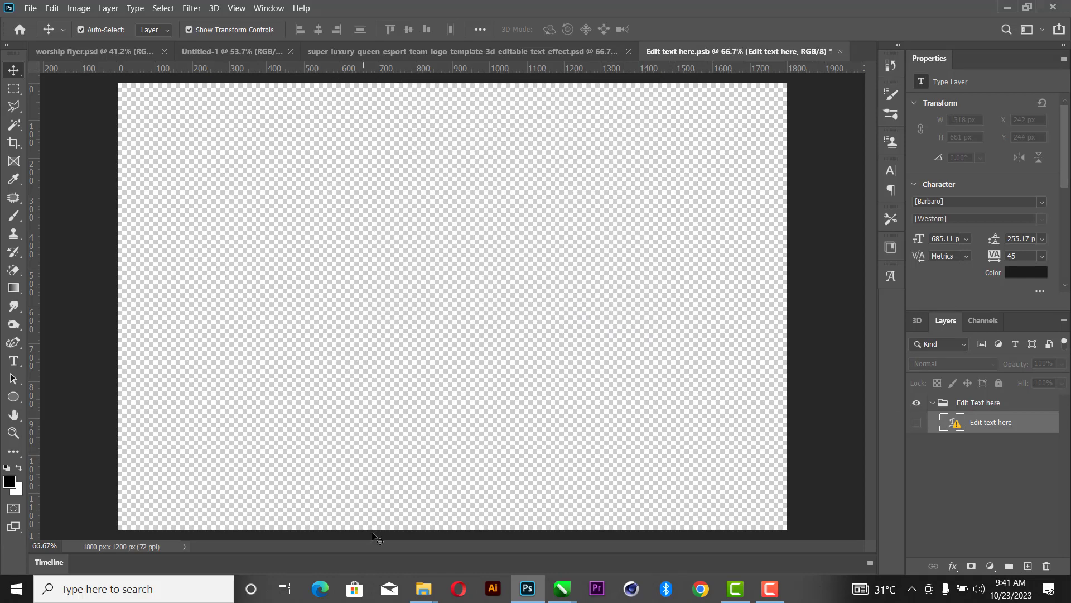
Switch to File Explorer and place the worship image from the 1 Video folder into Edit text here.psb.
{"action": "mouse_move", "coordinate": [428, 589]}
{"action": "left_click", "coordinate": [399, 533]}
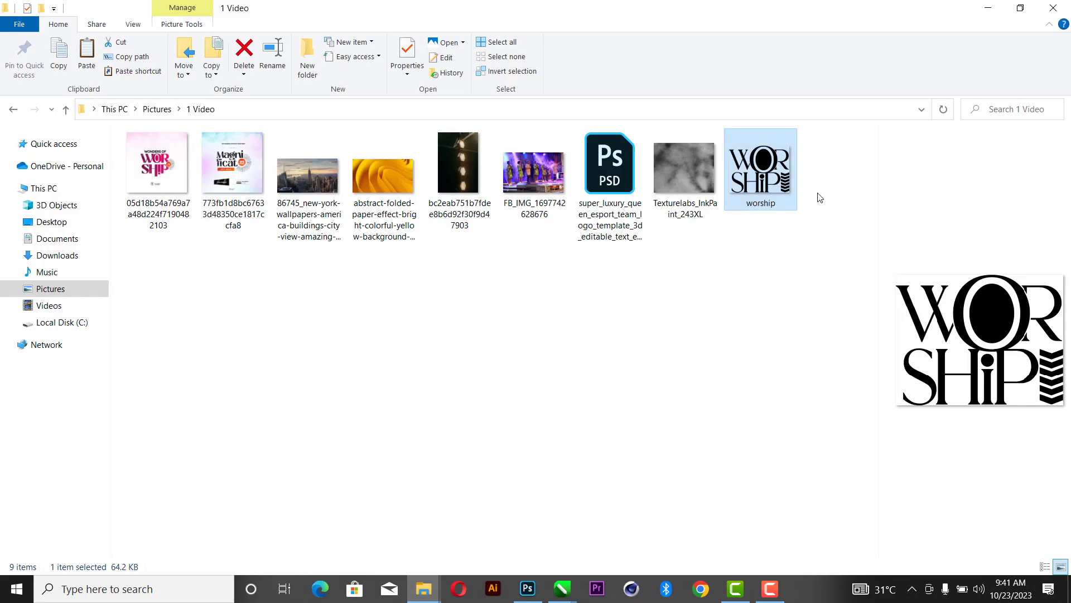
{"action": "left_click_drag", "start_coordinate": [725, 216], "coordinate": [661, 257]}
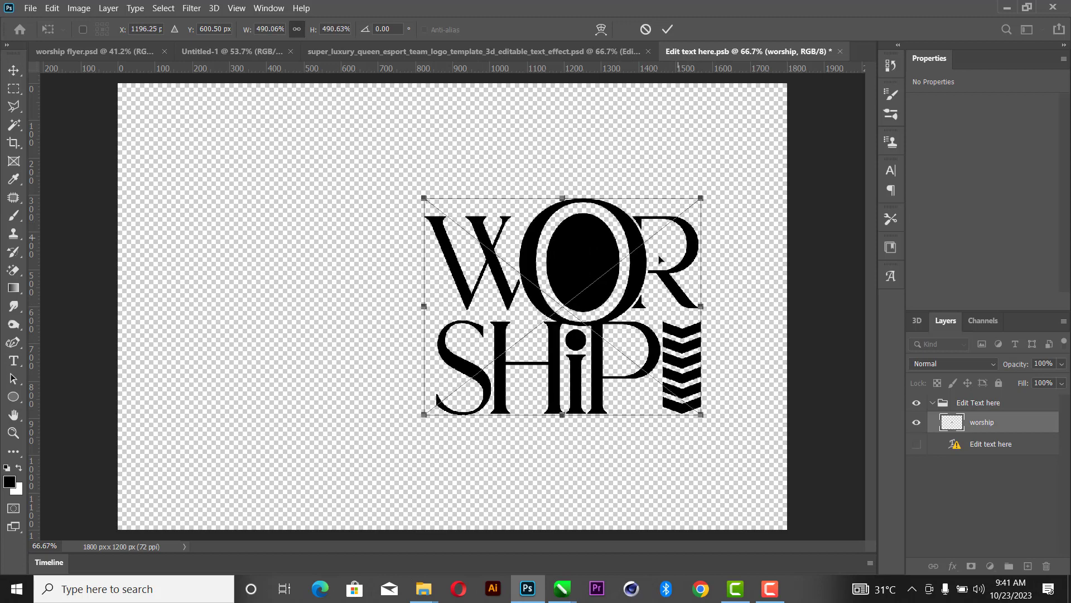
Enlarge the placed worship lettering to about 1086 by 850 px, centre it horizontally, and save it back to the template document.
{"action": "left_click_drag", "start_coordinate": [391, 314], "coordinate": [260, 310]}
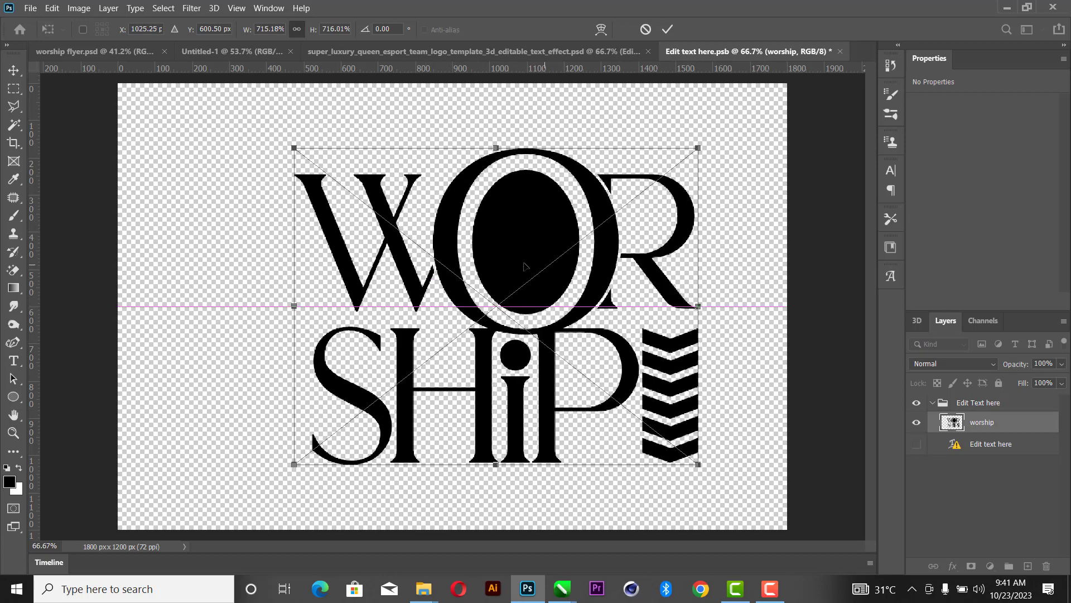
{"action": "left_click_drag", "start_coordinate": [544, 267], "coordinate": [498, 257]}
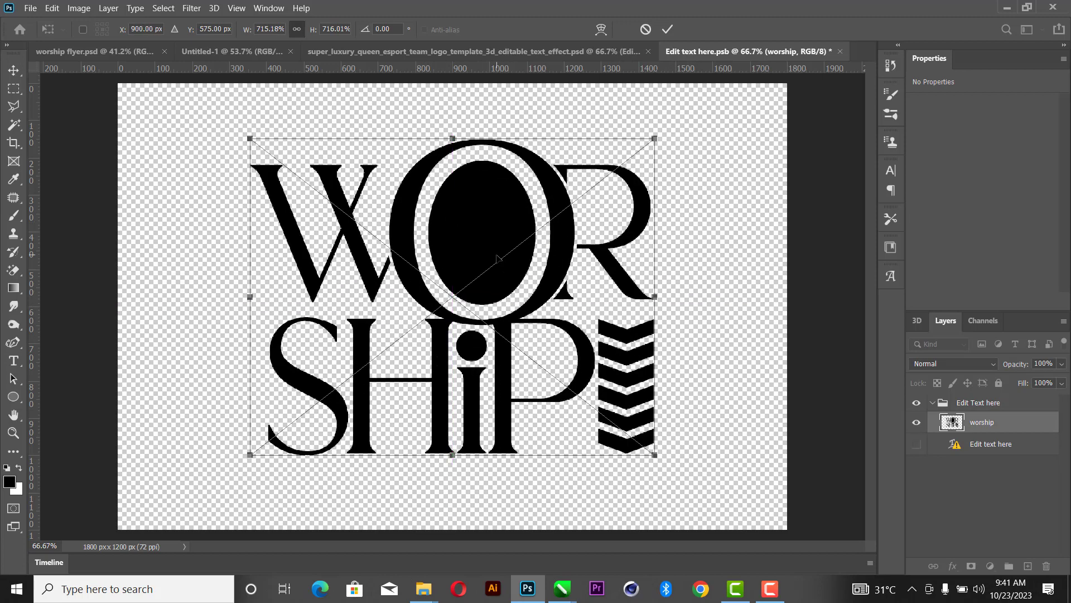
{"action": "key", "text": "Return"}
{"action": "key", "text": "ctrl+s"}
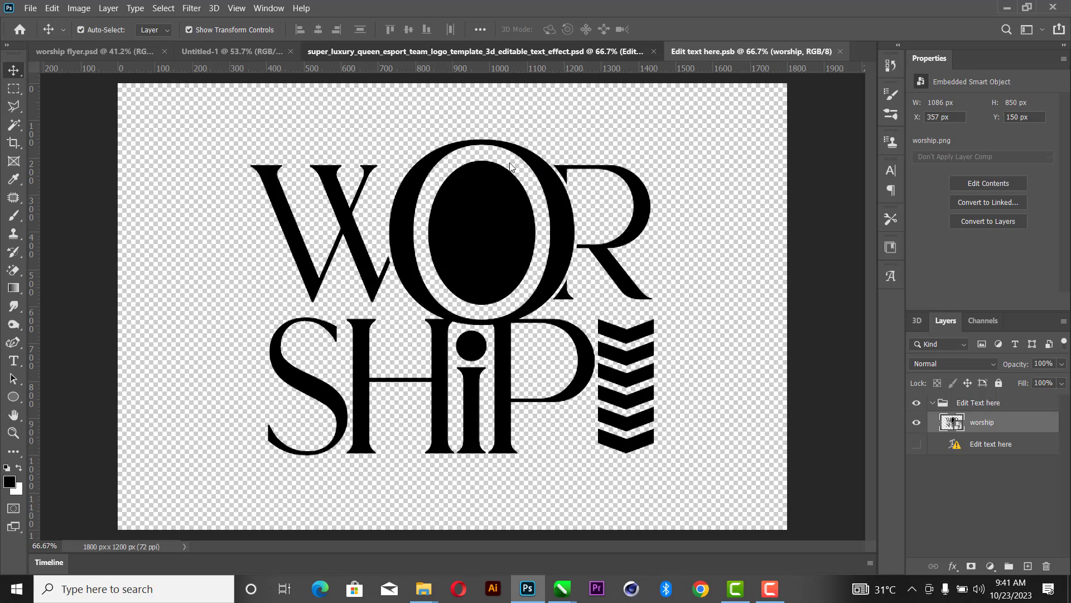
{"action": "key", "text": "ctrl+shift+Tab"}
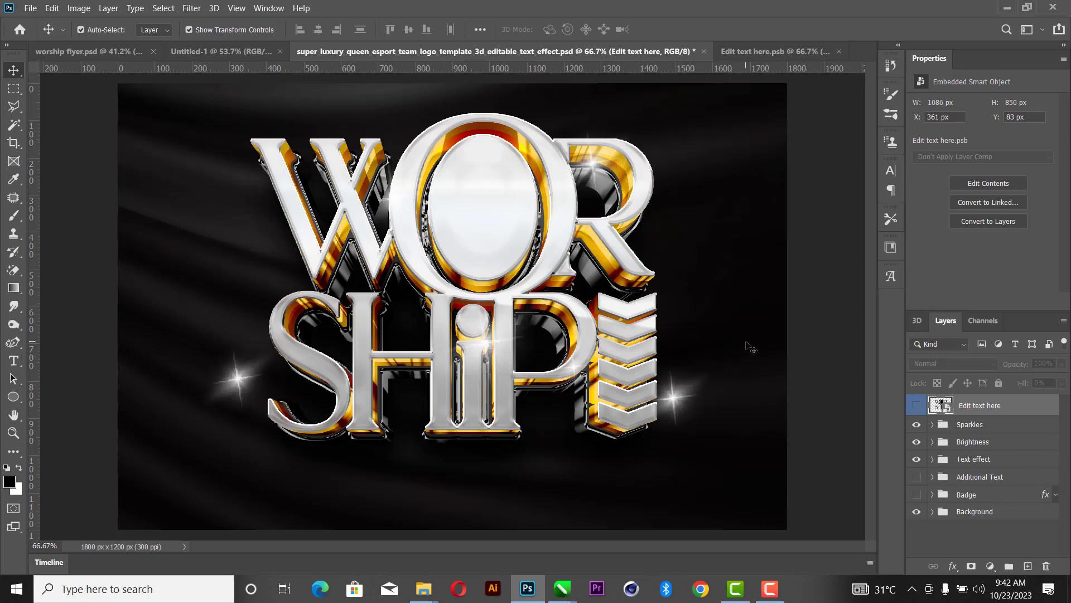
Move the sparkles onto the 3D lettering at the lowest chevron, the S, the R and the dot of the i.
{"action": "left_click", "coordinate": [676, 402]}
{"action": "left_click_drag", "start_coordinate": [674, 394], "coordinate": [672, 398]}
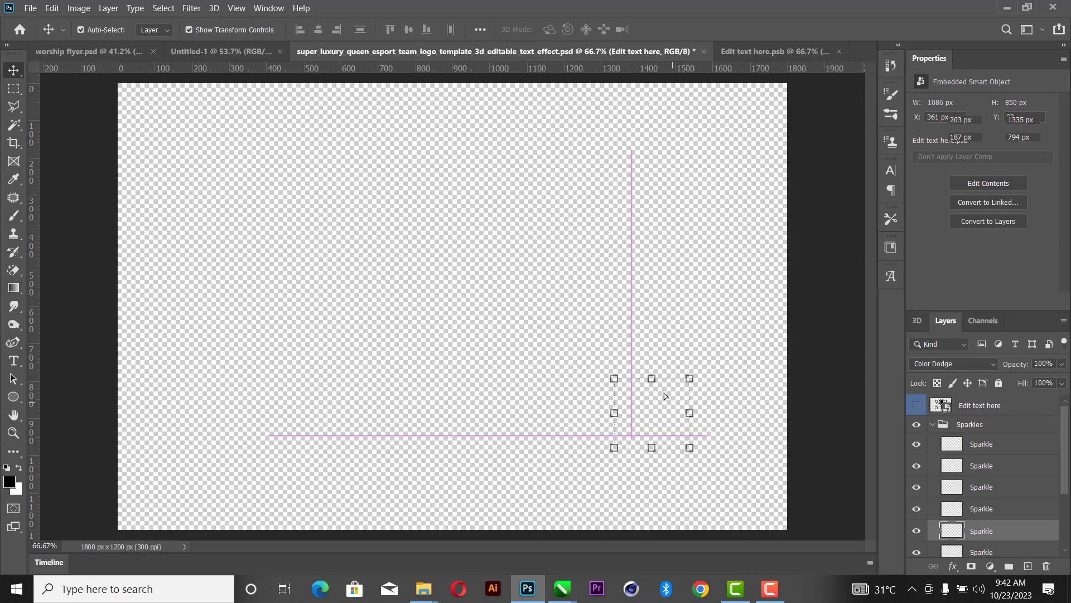
{"action": "left_click_drag", "start_coordinate": [663, 392], "coordinate": [662, 393]}
{"action": "left_click", "coordinate": [662, 393]}
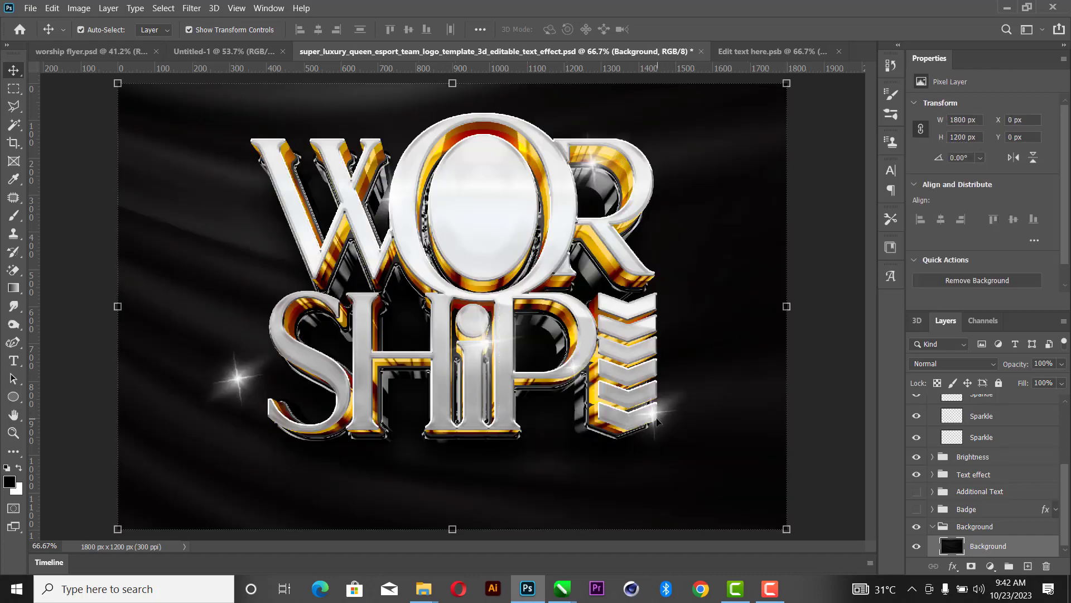
{"action": "mouse_move", "coordinate": [235, 375]}
{"action": "left_mouse_down"}
{"action": "mouse_move", "coordinate": [262, 379]}
{"action": "mouse_move", "coordinate": [289, 360]}
{"action": "left_mouse_up"}
{"action": "left_click_drag", "start_coordinate": [590, 167], "coordinate": [615, 163]}
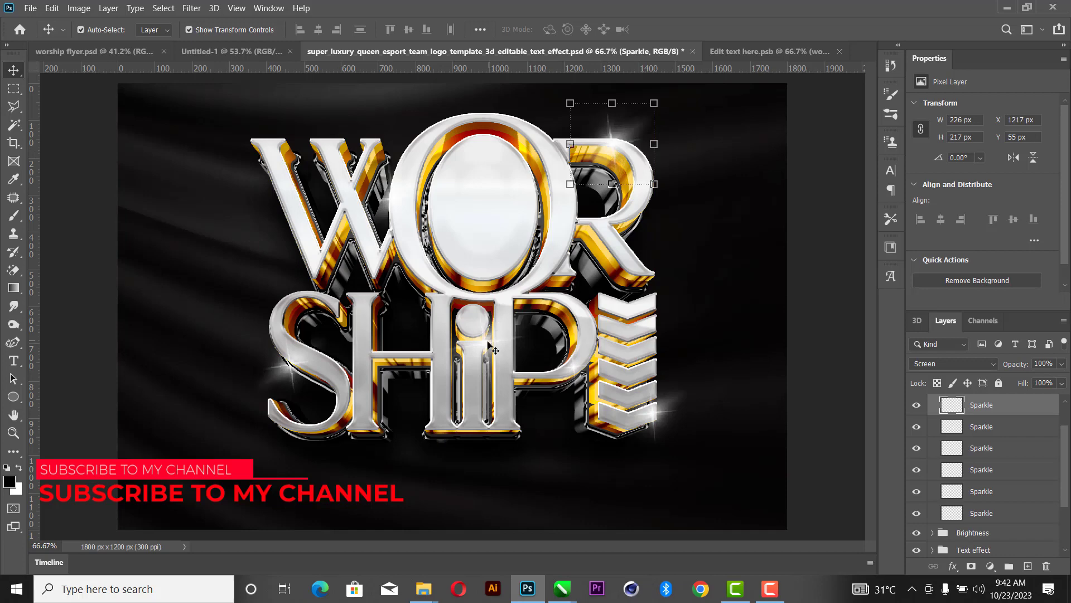
{"action": "left_click_drag", "start_coordinate": [483, 345], "coordinate": [489, 324]}
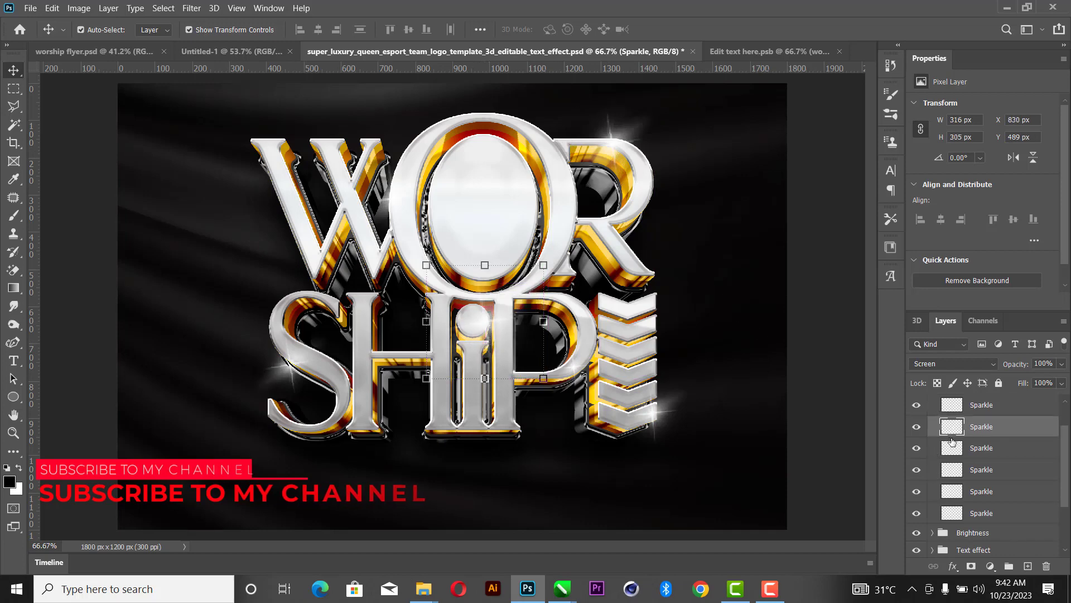
Collapse the Sparkles and Background groups and hide the Background group.
{"action": "scroll", "coordinate": [948, 441], "scroll_direction": "up", "scroll_amount": 2}
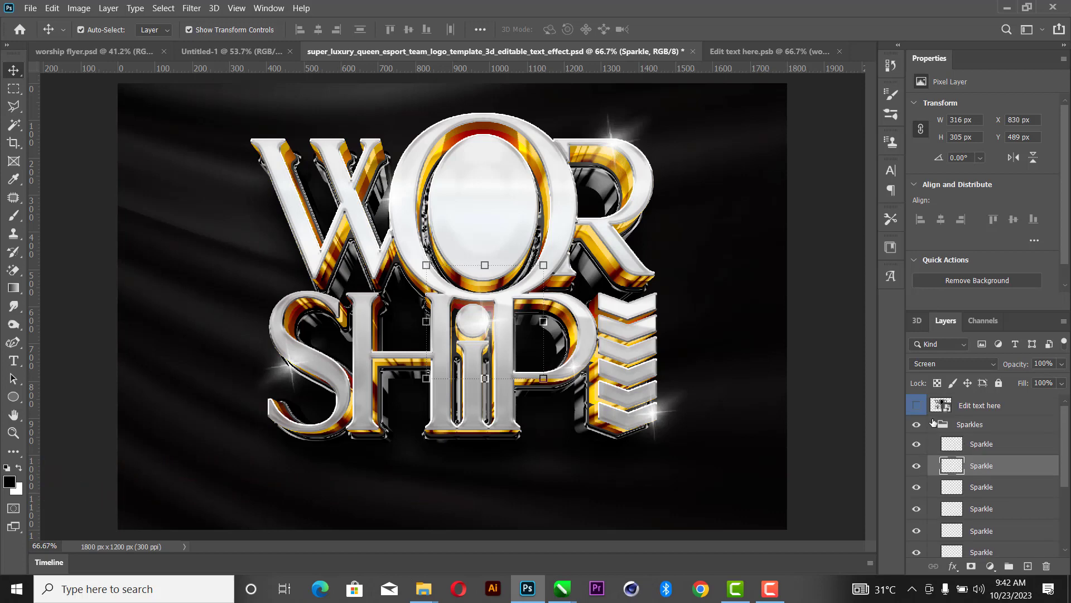
{"action": "left_click", "coordinate": [933, 426]}
{"action": "left_click", "coordinate": [916, 425]}
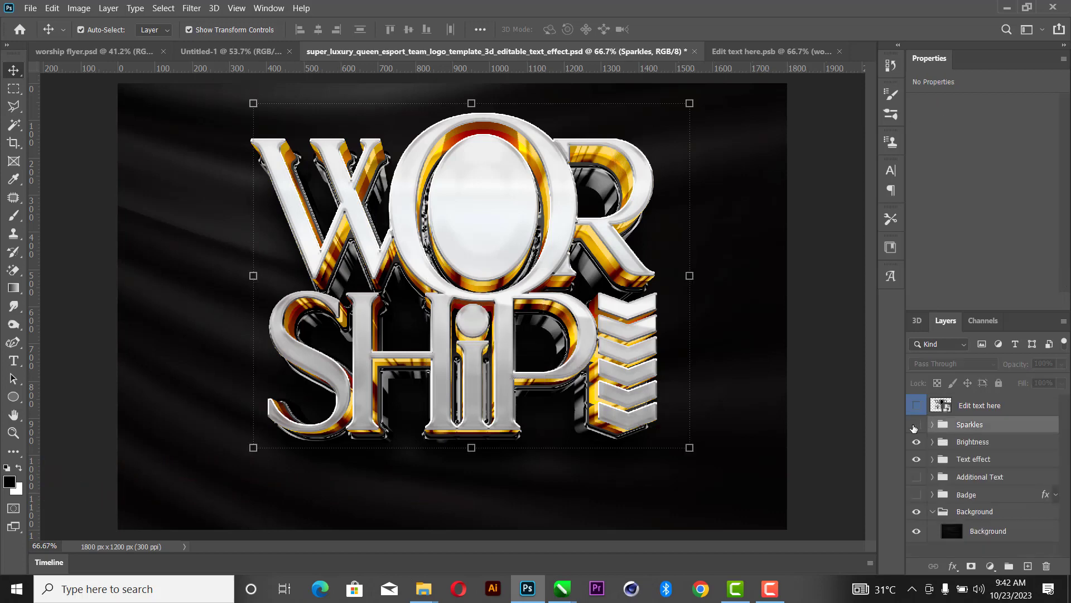
{"action": "left_click", "coordinate": [916, 426]}
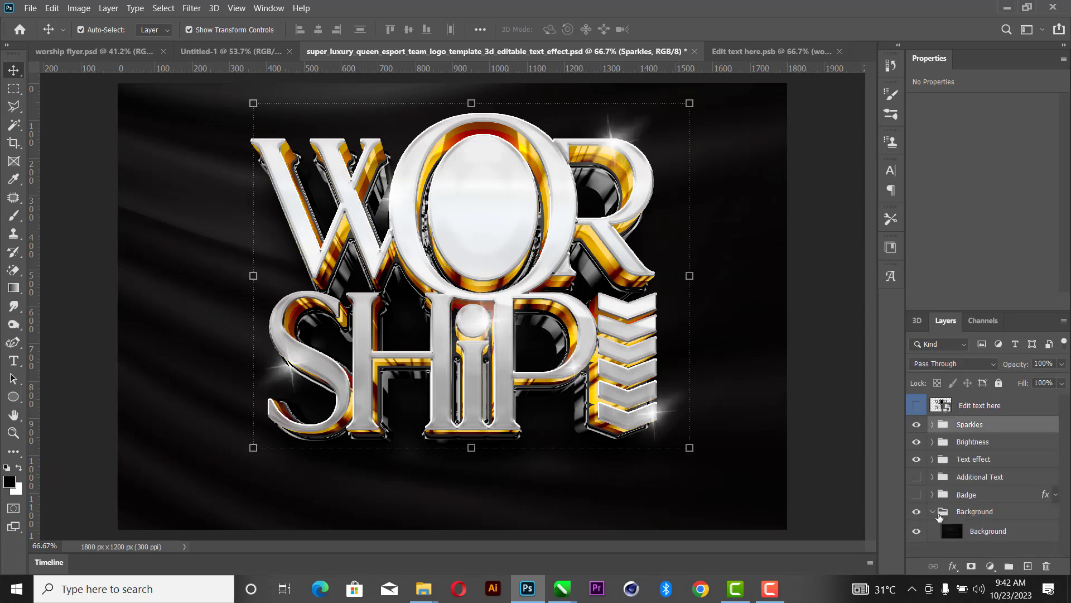
{"action": "left_click", "coordinate": [932, 512]}
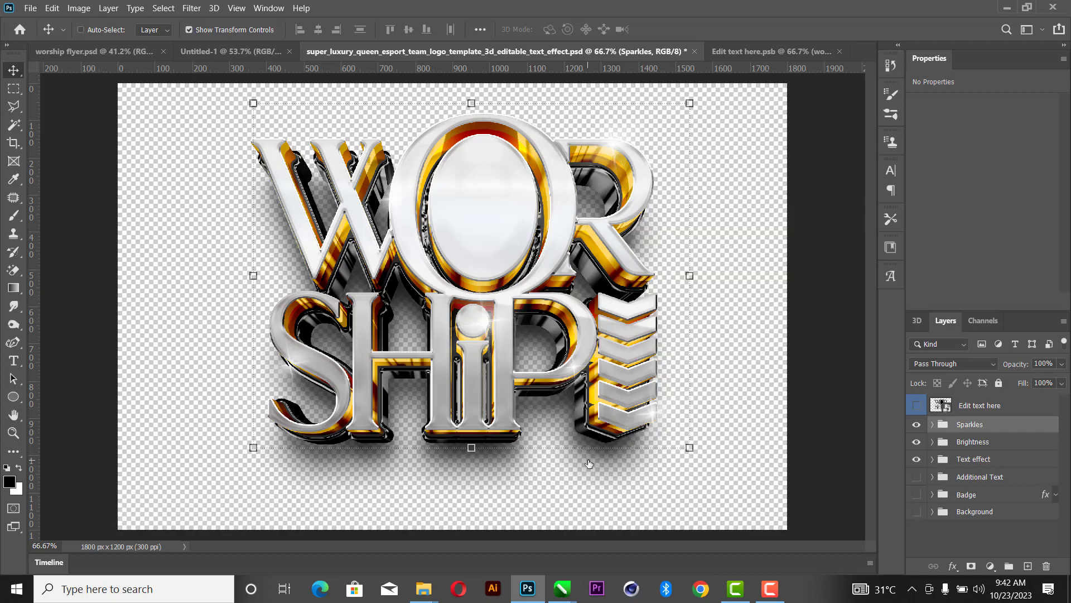
Save the transparent 3D lettering as a PNG in the 1 Video folder under its existing name, using the large file size option.
{"action": "key", "text": "ctrl+shift+s"}
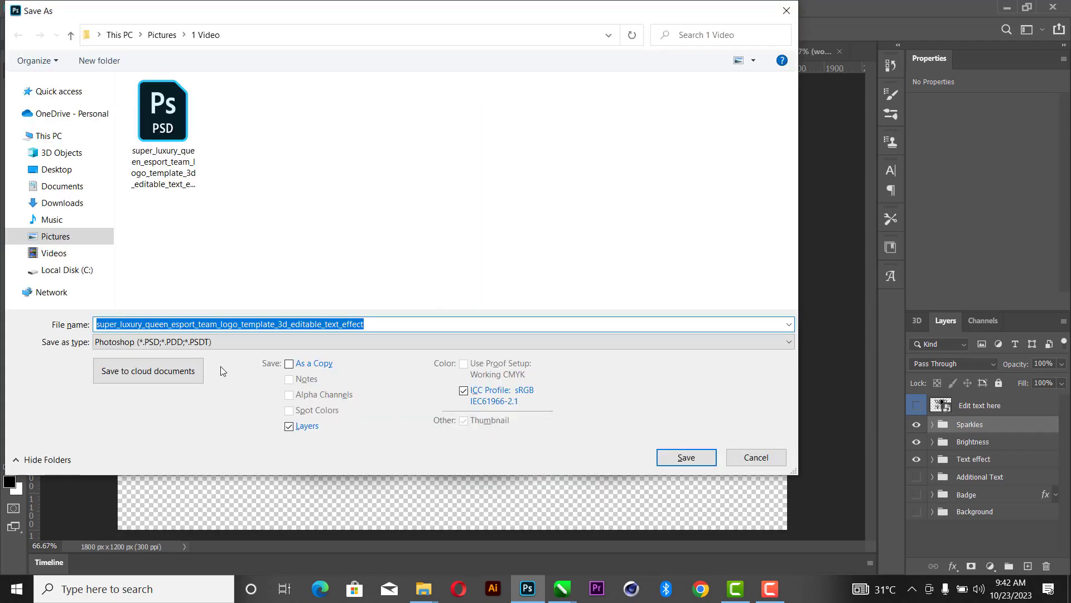
{"action": "left_click", "coordinate": [228, 342]}
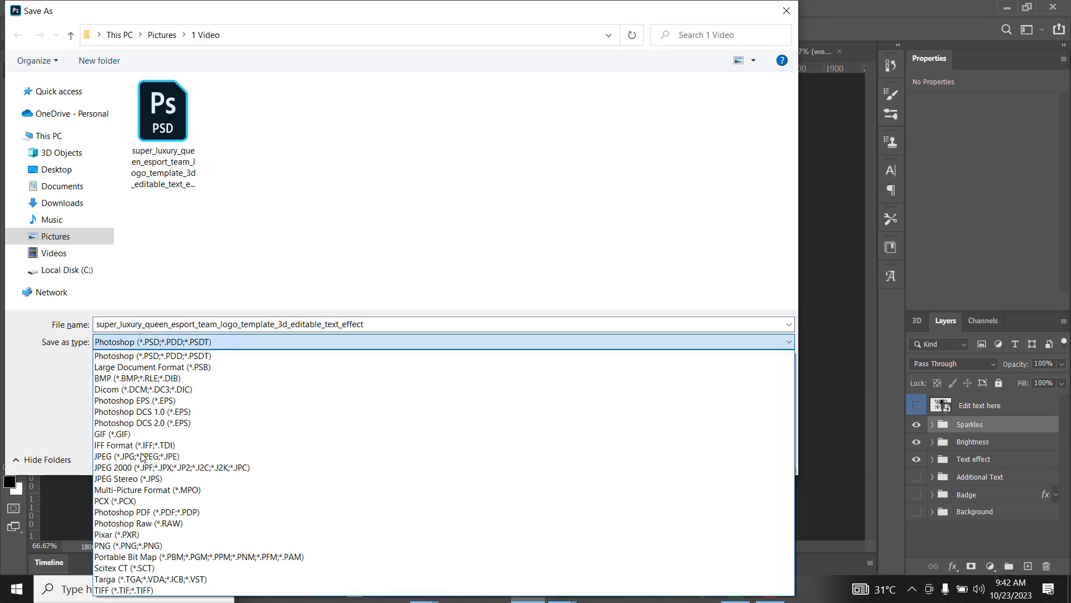
{"action": "left_click", "coordinate": [123, 545]}
{"action": "left_click", "coordinate": [695, 460]}
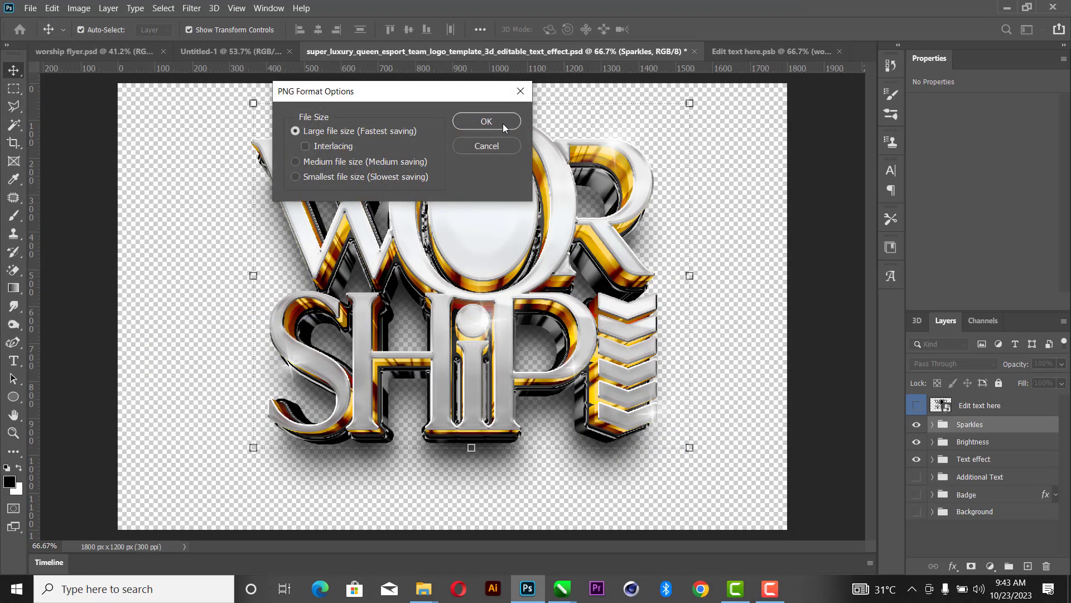
{"action": "left_click", "coordinate": [503, 123]}
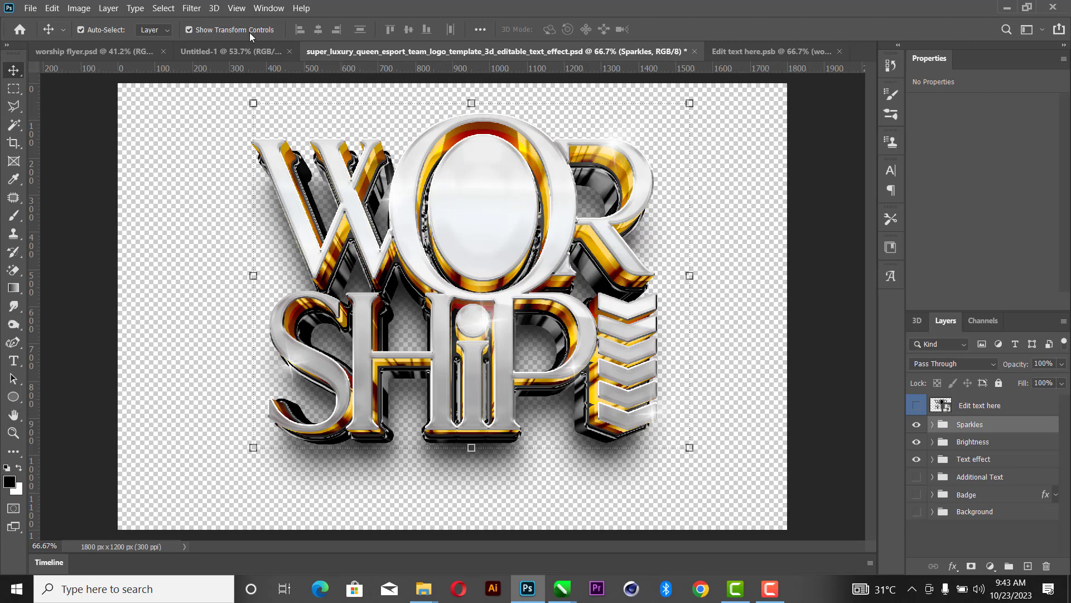
Place the exported 3D worship lettering PNG from the 1 Video folder into the Untitled-1 flyer.
{"action": "left_click", "coordinate": [238, 51]}
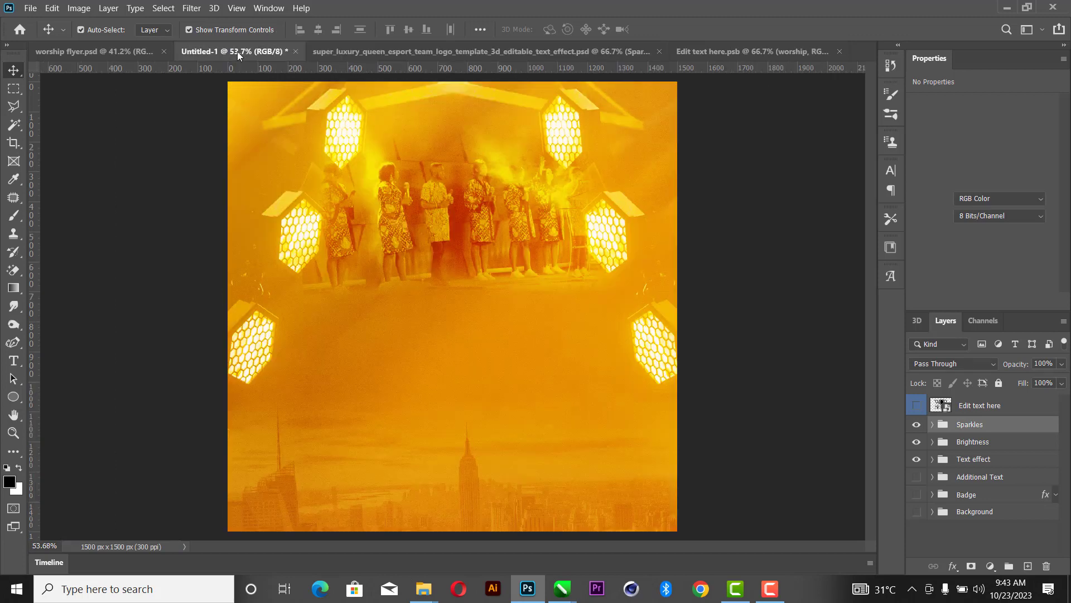
{"action": "mouse_move", "coordinate": [424, 588]}
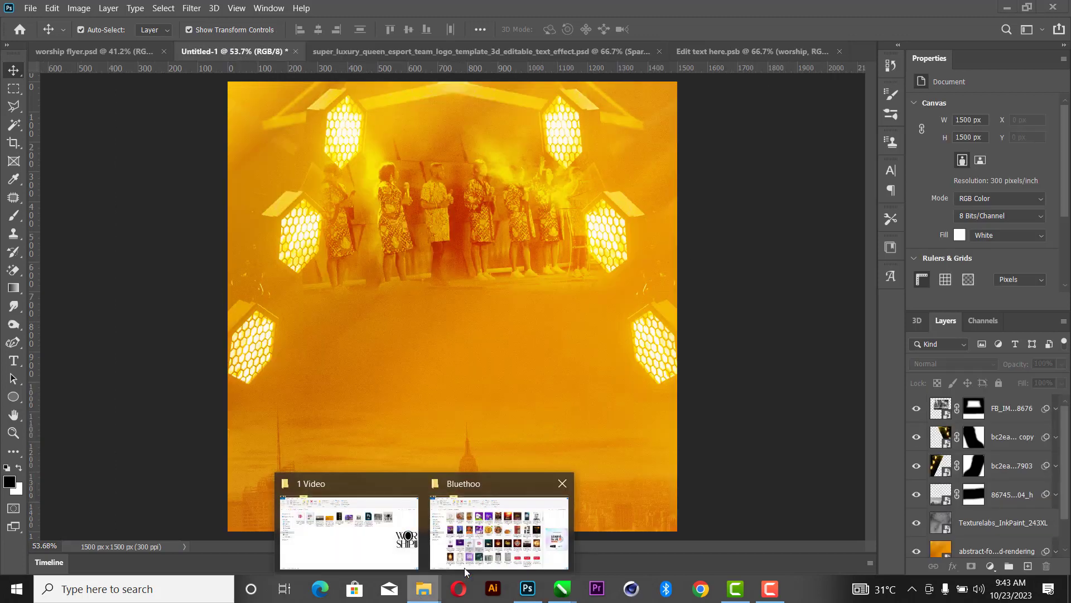
{"action": "left_click", "coordinate": [403, 530]}
{"action": "right_click", "coordinate": [553, 348]}
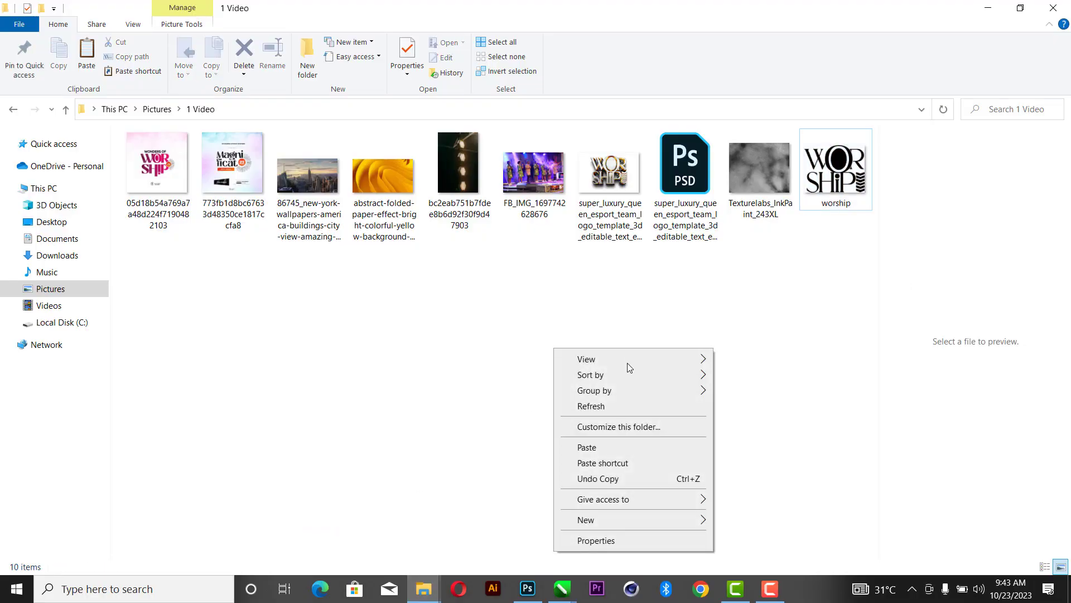
{"action": "left_click", "coordinate": [613, 406]}
{"action": "left_click", "coordinate": [617, 173]}
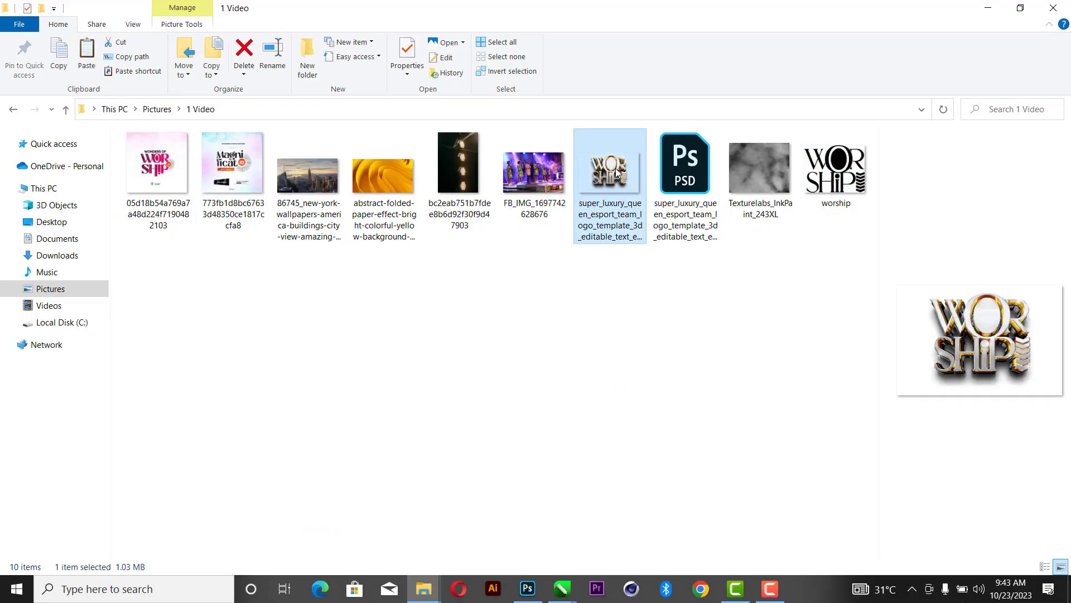
{"action": "left_click_drag", "start_coordinate": [617, 172], "coordinate": [496, 344]}
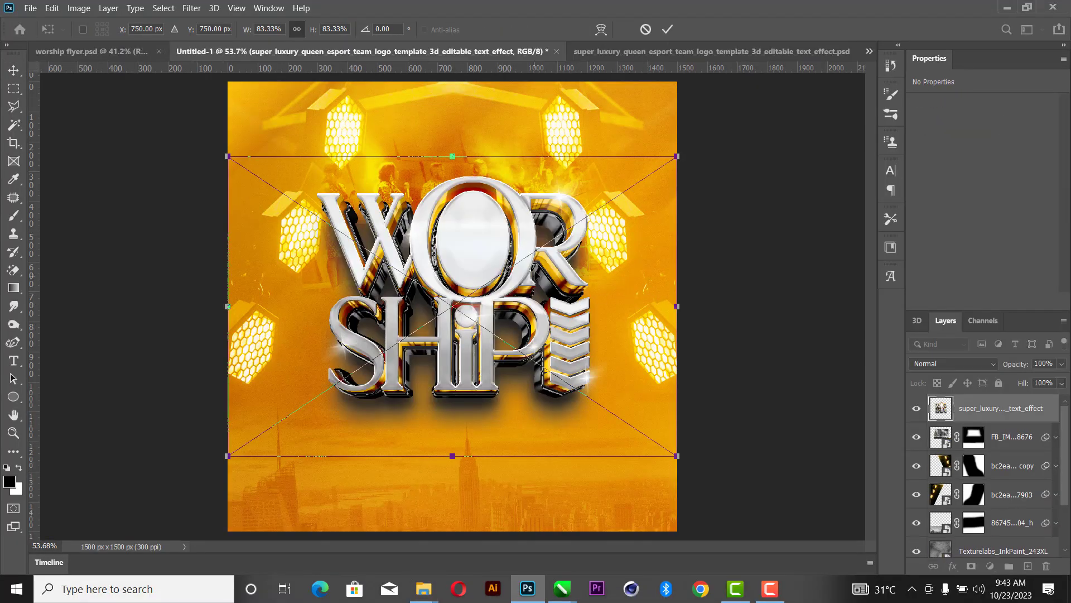
Scale the placed 3D lettering to about 69% and position it horizontally centred, just below the singers.
{"action": "left_click_drag", "start_coordinate": [452, 156], "coordinate": [452, 206]}
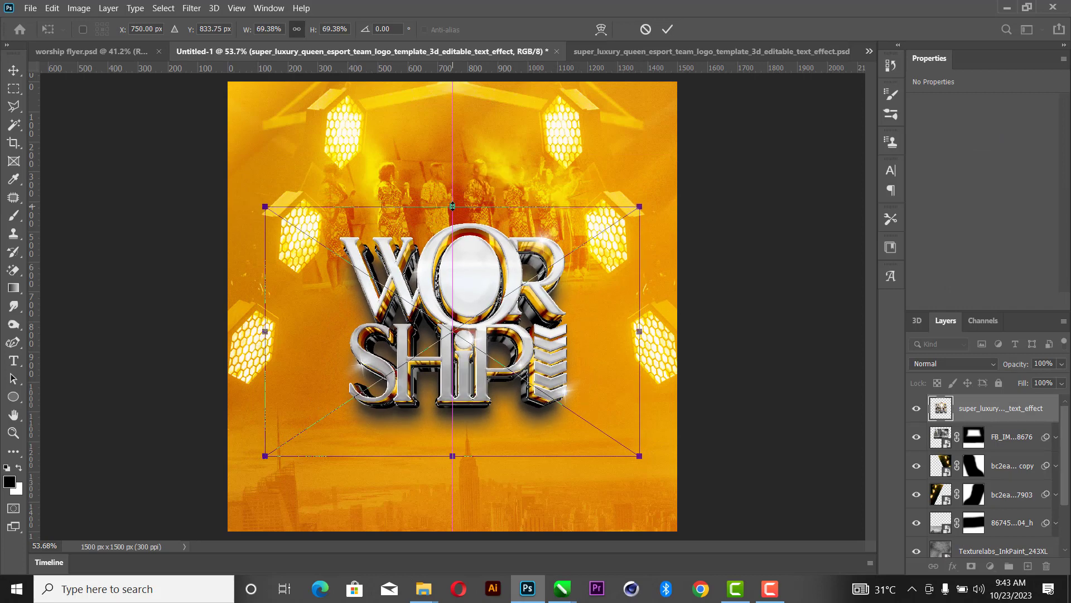
{"action": "left_click_drag", "start_coordinate": [485, 292], "coordinate": [487, 299]}
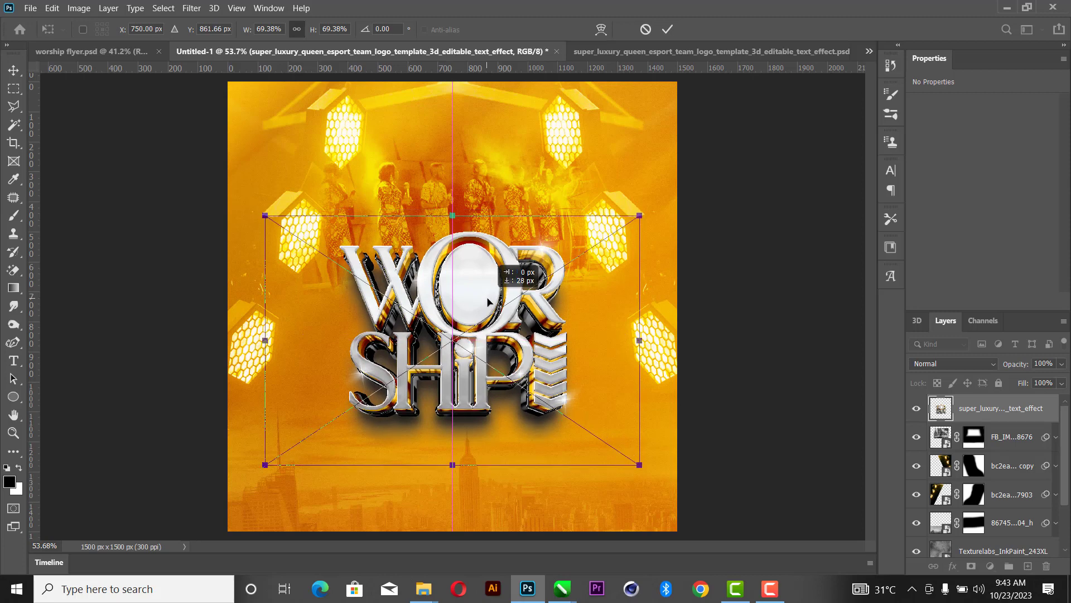
{"action": "left_click", "coordinate": [667, 29]}
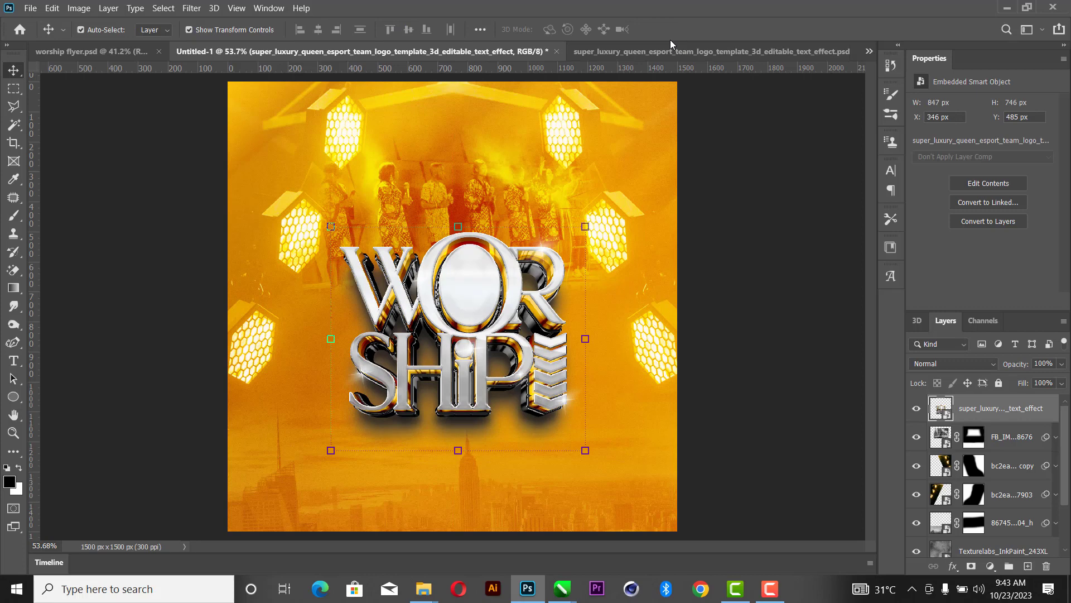
Return to Edit text here.psb and shrink the worship lettering to about 792 by 619 px, leaving space beneath it.
{"action": "left_click", "coordinate": [788, 51]}
{"action": "left_click", "coordinate": [788, 49]}
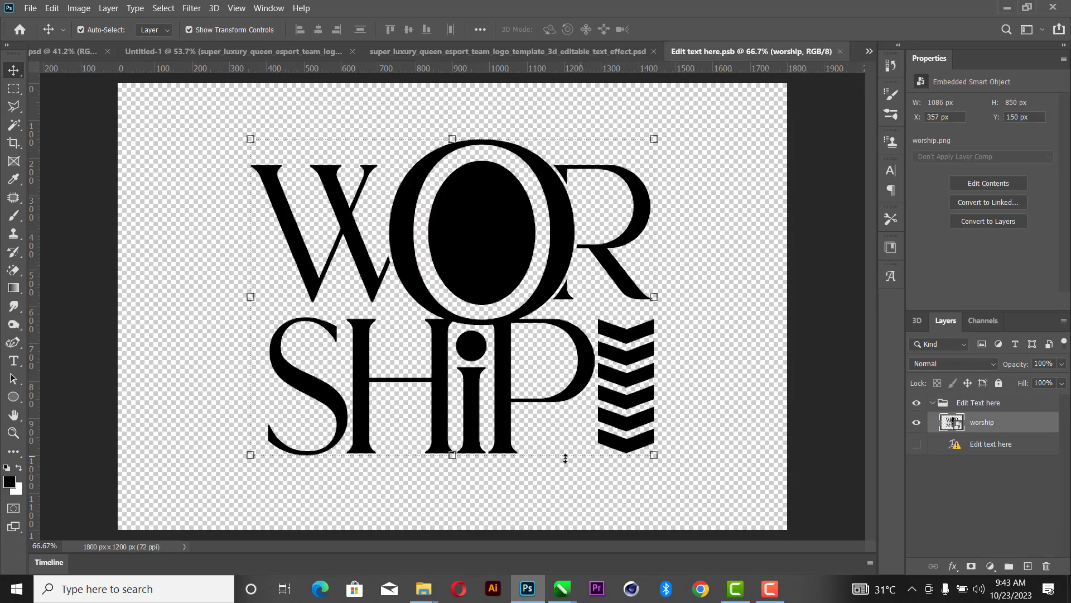
{"action": "left_click_drag", "start_coordinate": [452, 455], "coordinate": [452, 368]}
{"action": "left_click", "coordinate": [668, 29]}
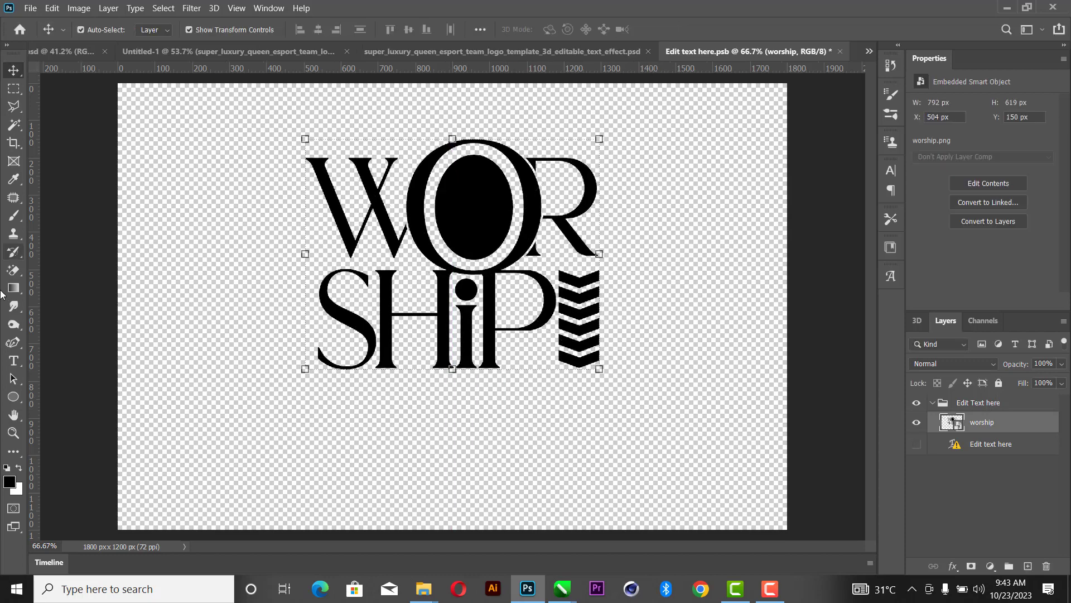
Draw a rectangle about 761 by 87 px beneath the worship lettering, with black fill and no stroke.
{"action": "left_click", "coordinate": [21, 396]}
{"action": "left_click", "coordinate": [77, 397]}
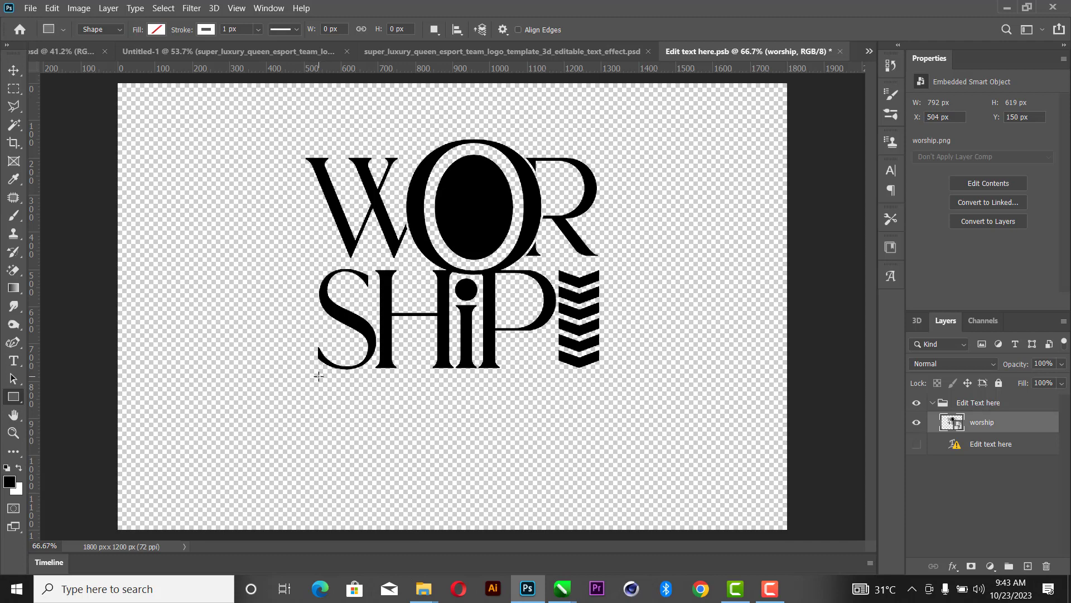
{"action": "left_click_drag", "start_coordinate": [318, 376], "coordinate": [602, 408]}
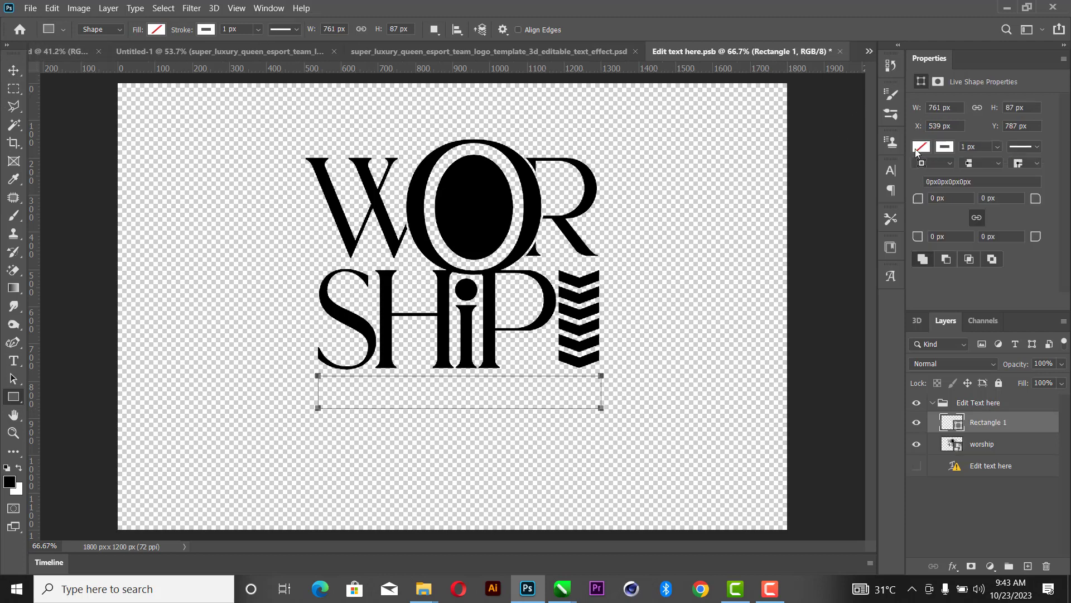
{"action": "left_click", "coordinate": [920, 147]}
{"action": "left_click", "coordinate": [1032, 219]}
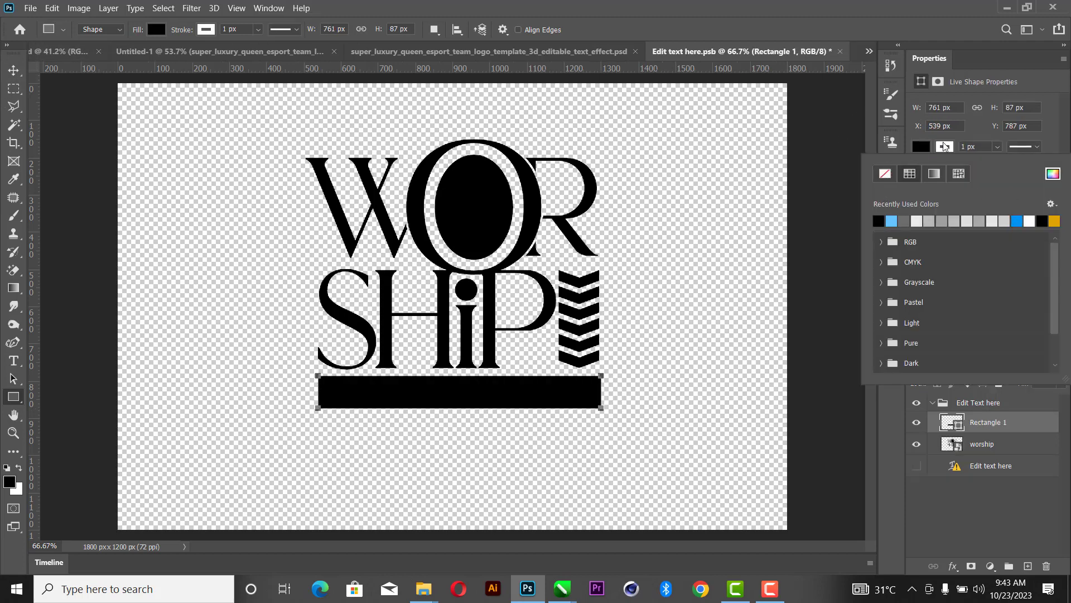
{"action": "left_click", "coordinate": [885, 173]}
Nudge the black bar up to Y 777 px, close beneath the lettering, and save Edit text here.psb to update the template.
{"action": "key", "text": "v"}
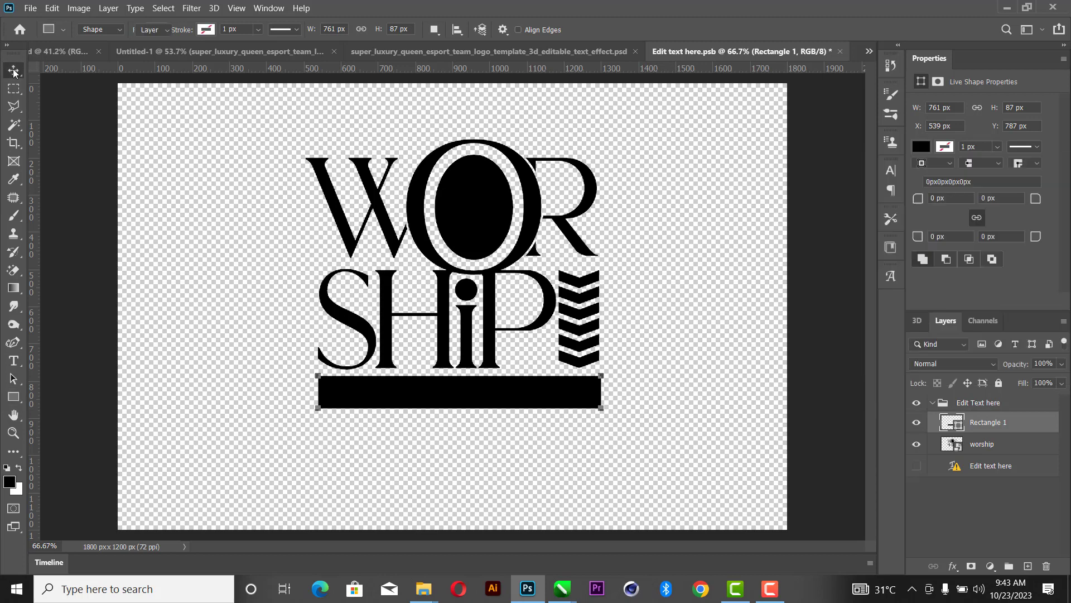
{"action": "key", "text": "Up"}
{"action": "key", "text": "Up"}
{"action": "key", "text": "Up"}
{"action": "key", "text": "Up"}
{"action": "key", "text": "Up"}
{"action": "key", "text": "Up"}
{"action": "key", "text": "Up"}
{"action": "key", "text": "Up"}
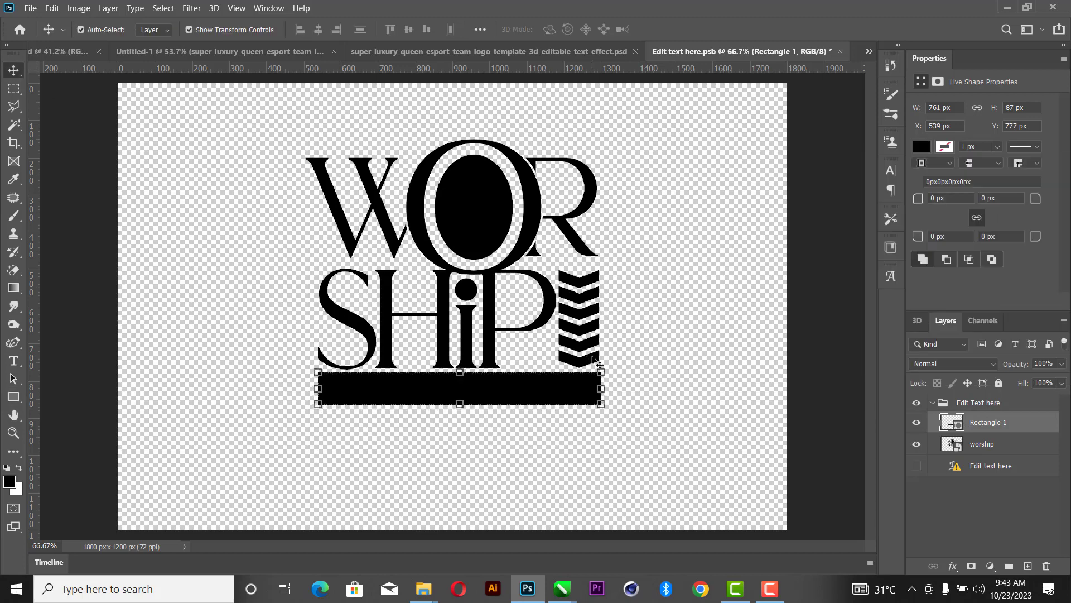
{"action": "key", "text": "ctrl+s"}
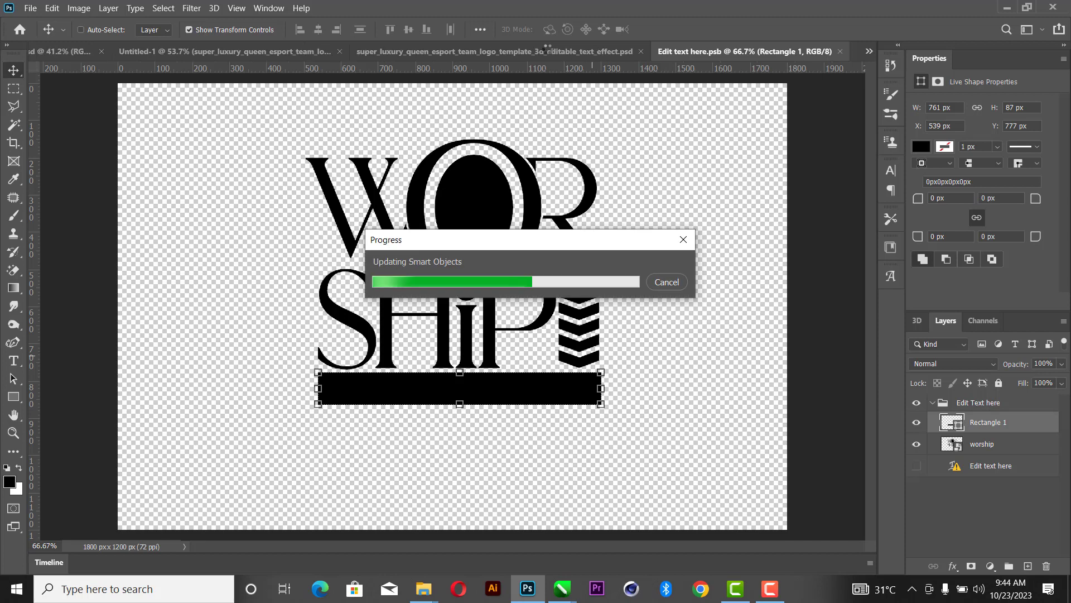
{"action": "left_click", "coordinate": [548, 51]}
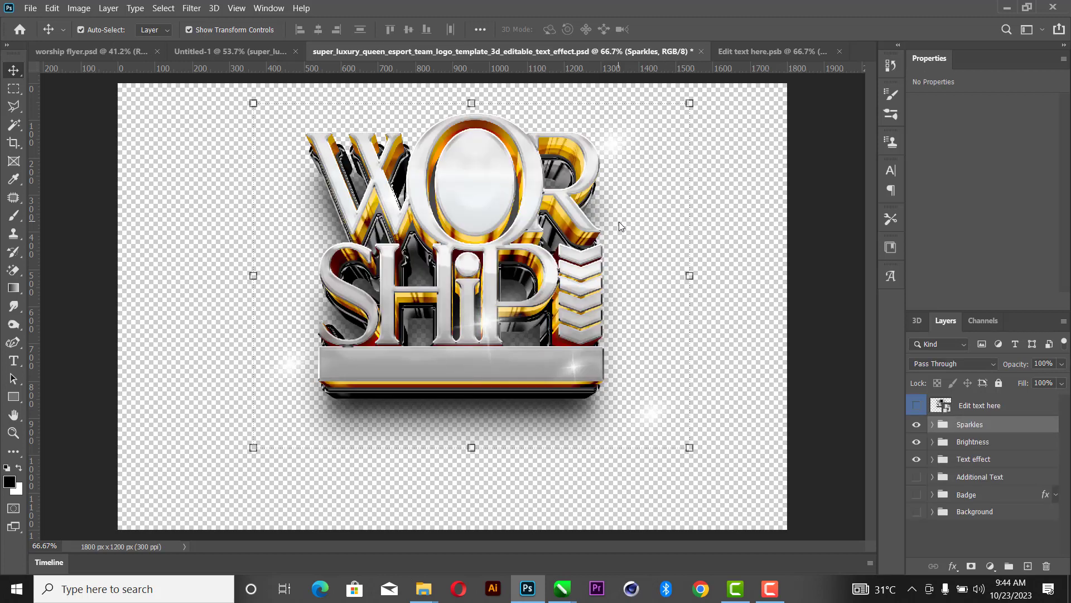
Move the large sparkle up onto the dot of the "i" and the small bar sparkle to X 1231, Y 554 px, beside the chevrons.
{"action": "left_click", "coordinate": [589, 369]}
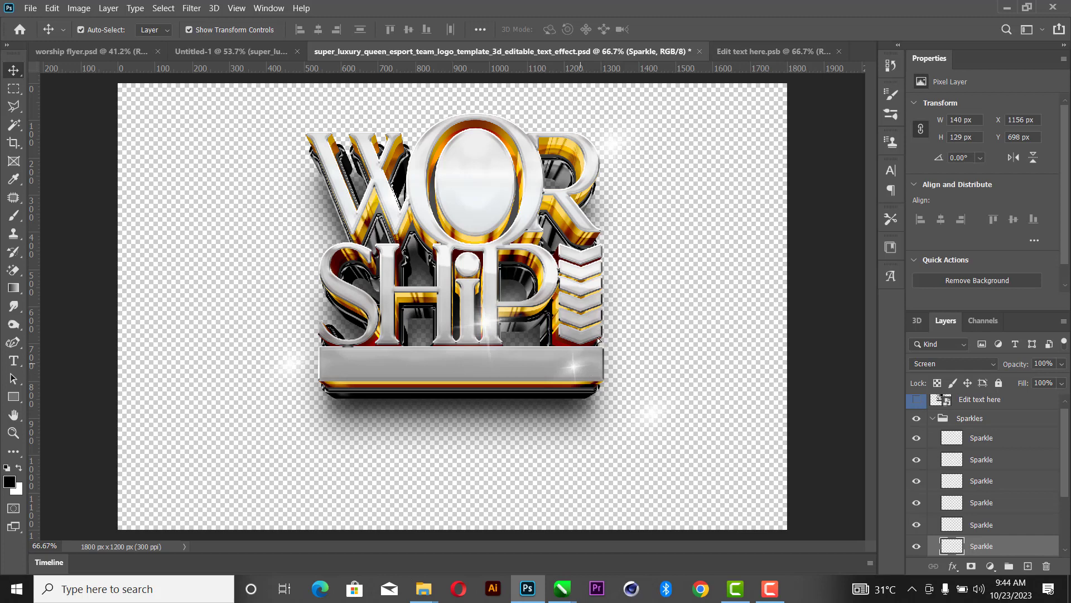
{"action": "left_click", "coordinate": [481, 319]}
{"action": "left_click", "coordinate": [506, 329]}
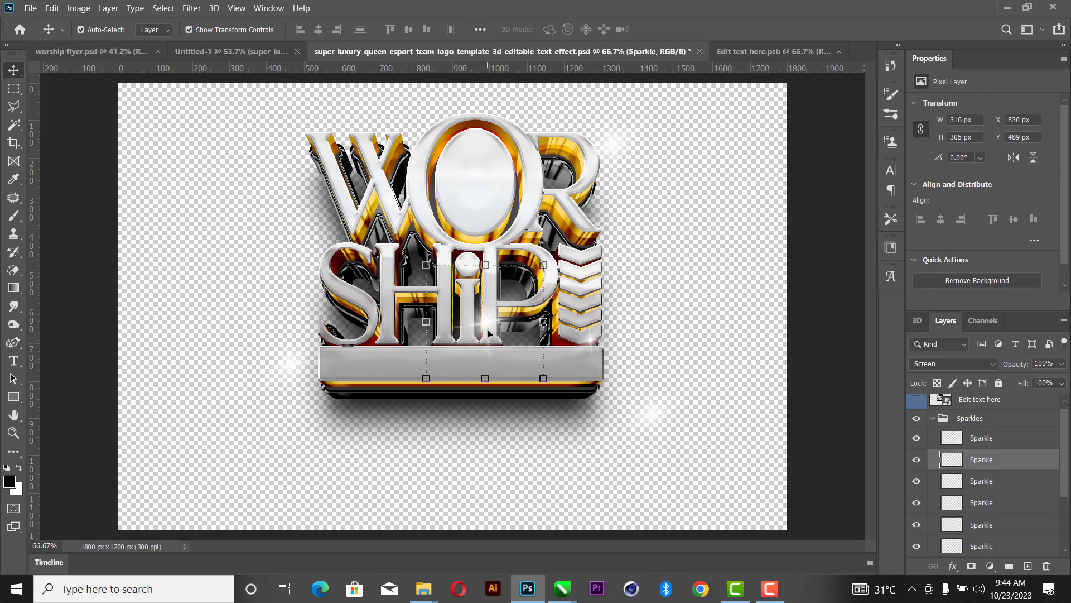
{"action": "left_click_drag", "start_coordinate": [487, 332], "coordinate": [473, 267]}
{"action": "left_click_drag", "start_coordinate": [588, 338], "coordinate": [599, 311]}
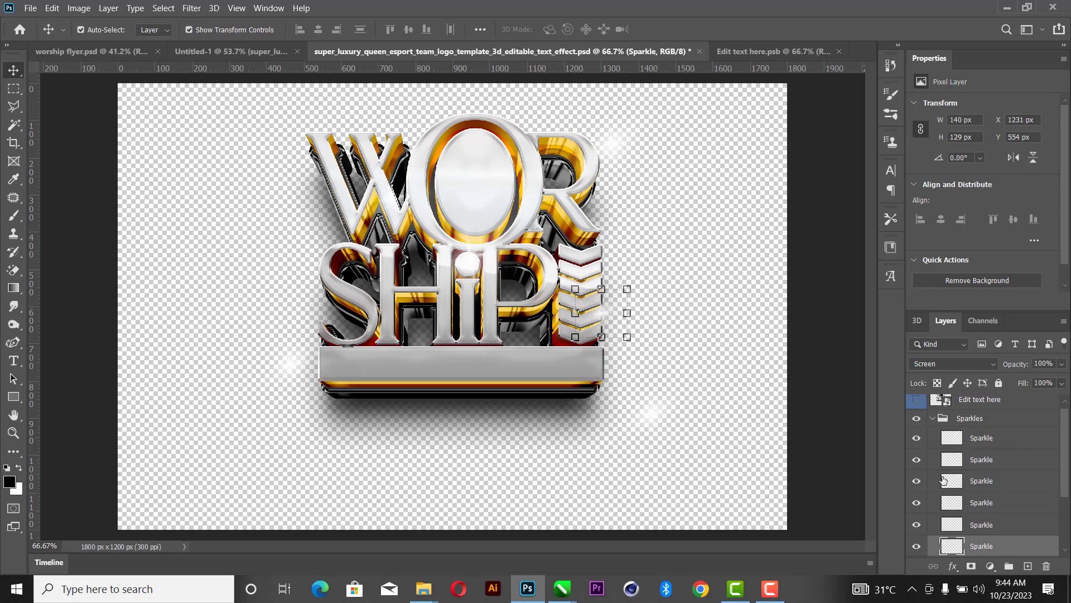
Save the template as a PNG at large file size, replacing super_luxury_queen_esport_team_logo_template_3d_editable_text_effect.png in the 1 Video folder.
{"action": "key", "text": "ctrl"}
{"action": "key", "text": "ctrl+shift+s"}
{"action": "left_click", "coordinate": [271, 342]}
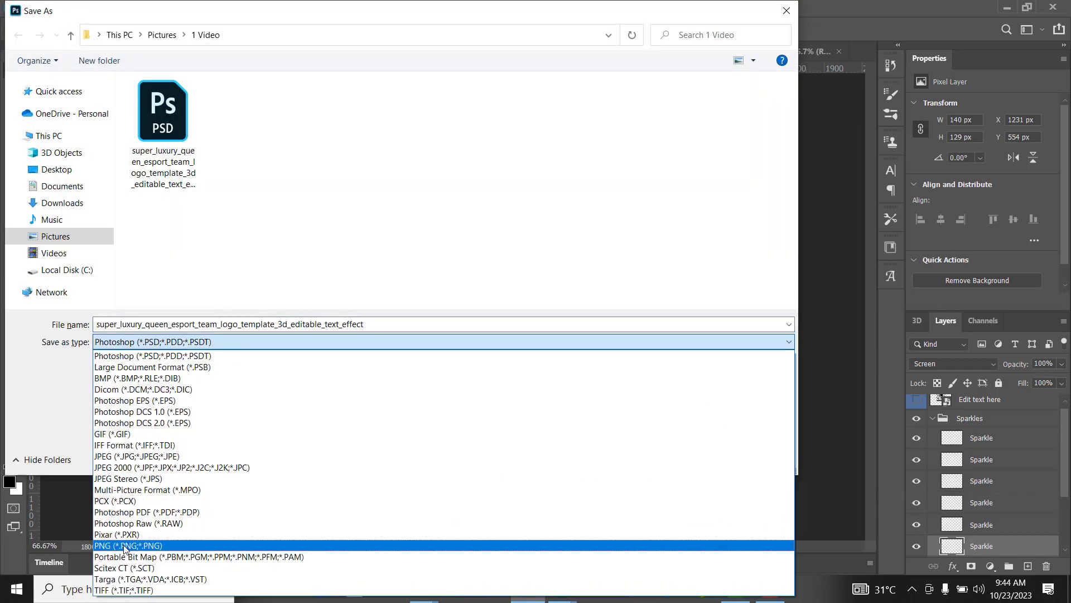
{"action": "left_click", "coordinate": [125, 545]}
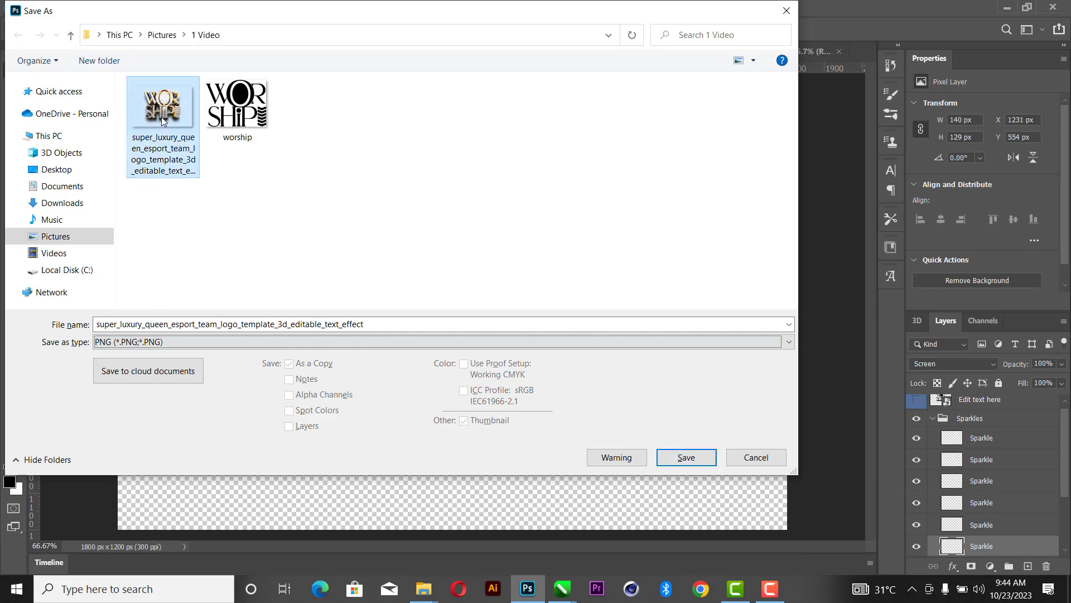
{"action": "left_click", "coordinate": [676, 457]}
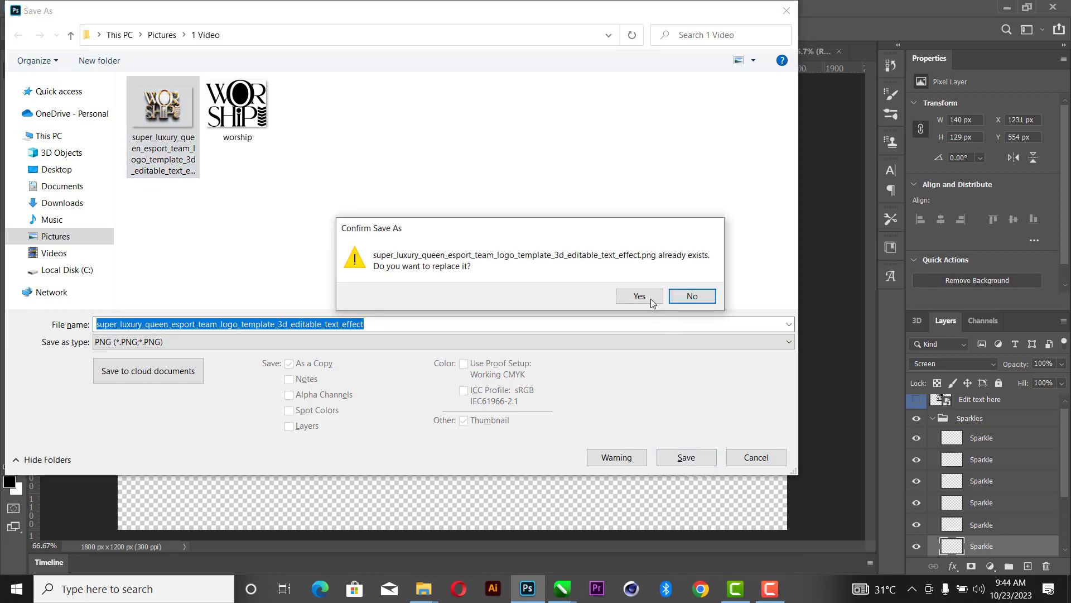
{"action": "left_click", "coordinate": [640, 296]}
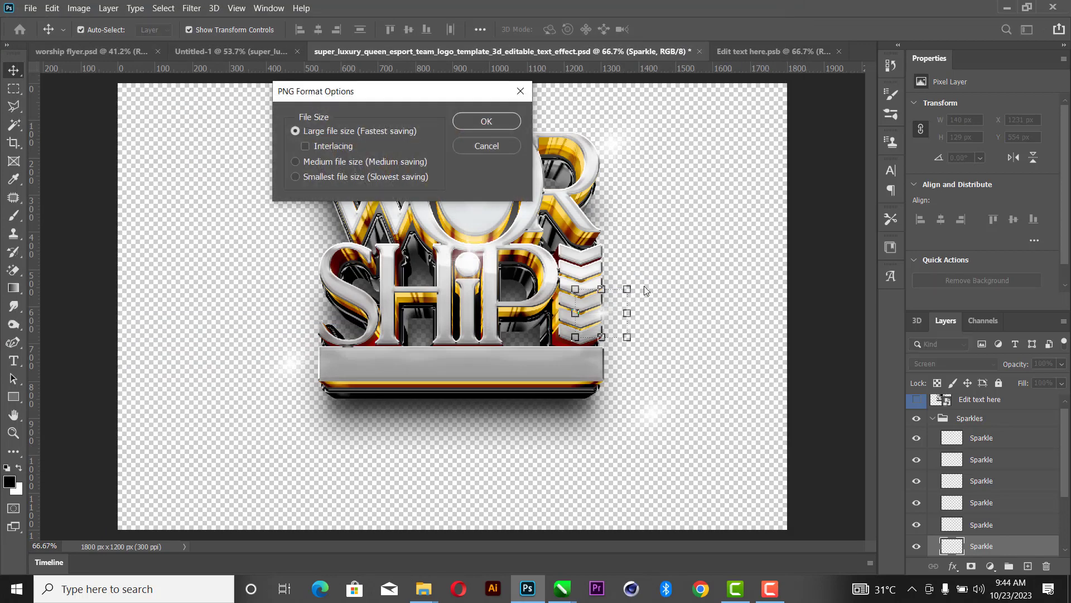
{"action": "left_click", "coordinate": [487, 121]}
Delete the old 3D lettering from the Untitled-1 flyer and place the updated lettering PNG from the 1 Video folder.
{"action": "left_click", "coordinate": [220, 54]}
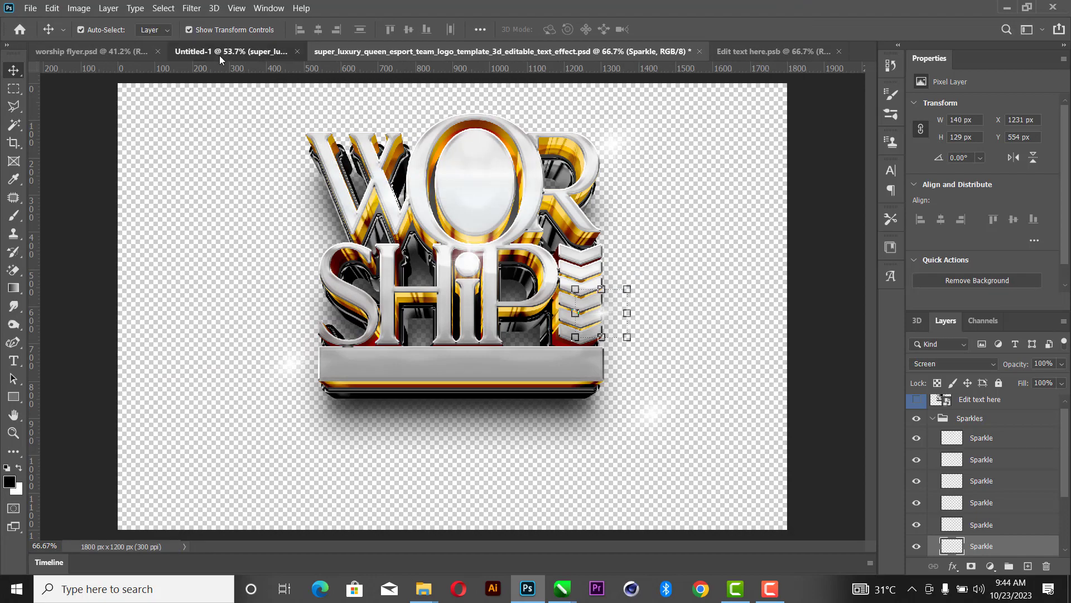
{"action": "key", "text": "Delete"}
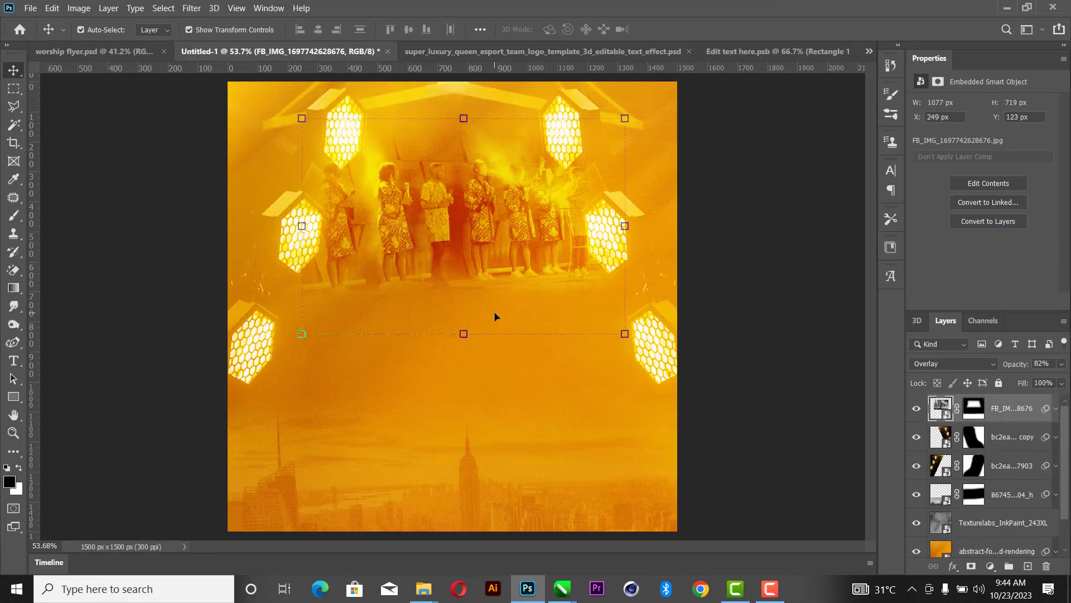
{"action": "mouse_move", "coordinate": [424, 587]}
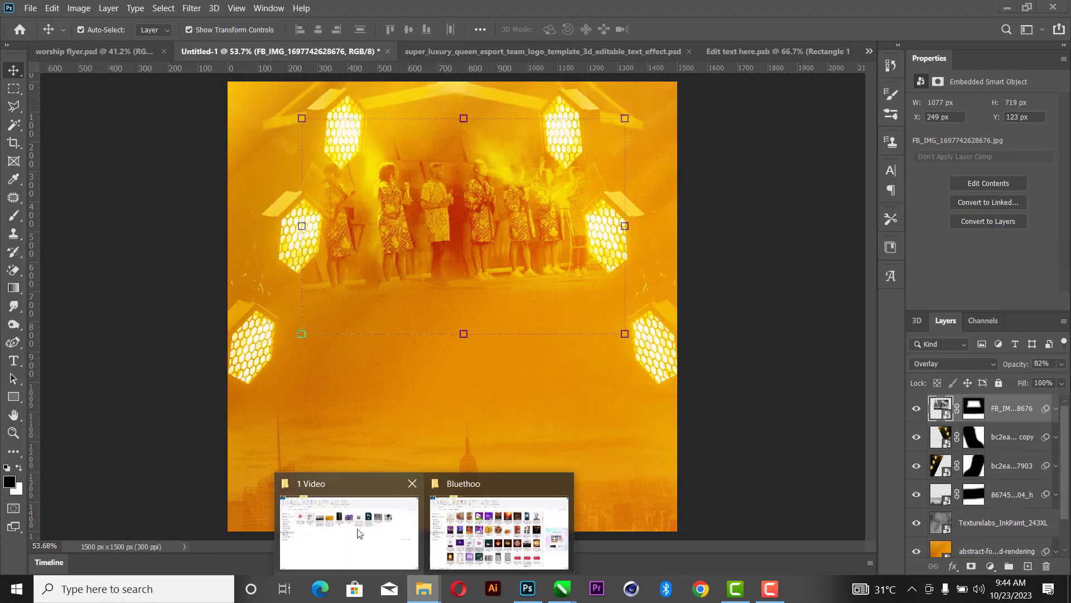
{"action": "left_click", "coordinate": [365, 524]}
{"action": "left_click_drag", "start_coordinate": [641, 199], "coordinate": [402, 254]}
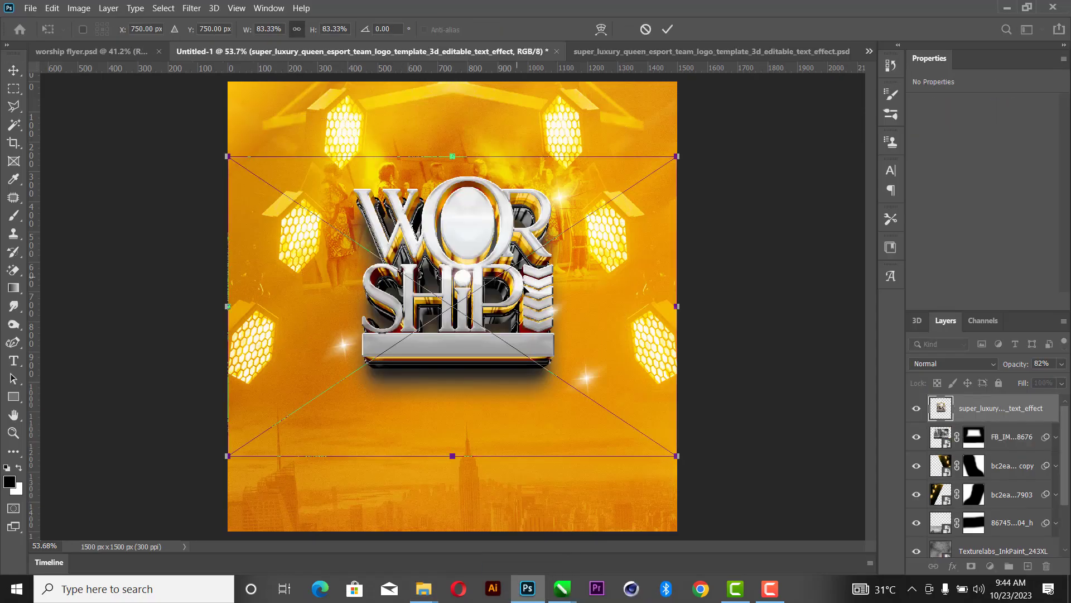
Scale the placed lettering to about 86% and centre it at X 750 px, Y about 932 px, overlapping the singers' feet.
{"action": "left_click_drag", "start_coordinate": [452, 457], "coordinate": [453, 496]}
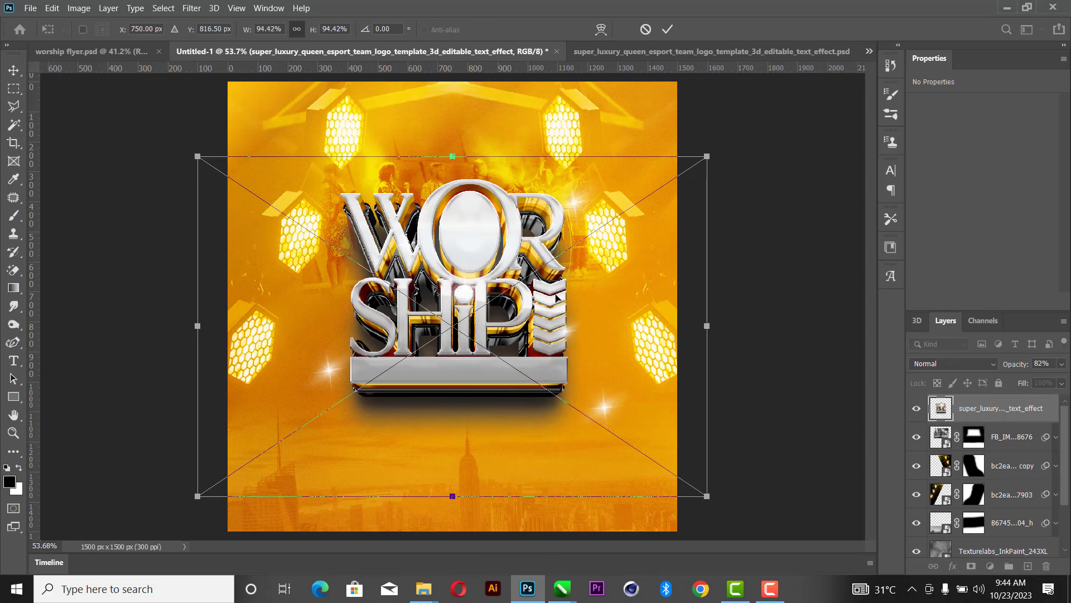
{"action": "left_click_drag", "start_coordinate": [705, 330], "coordinate": [662, 326]}
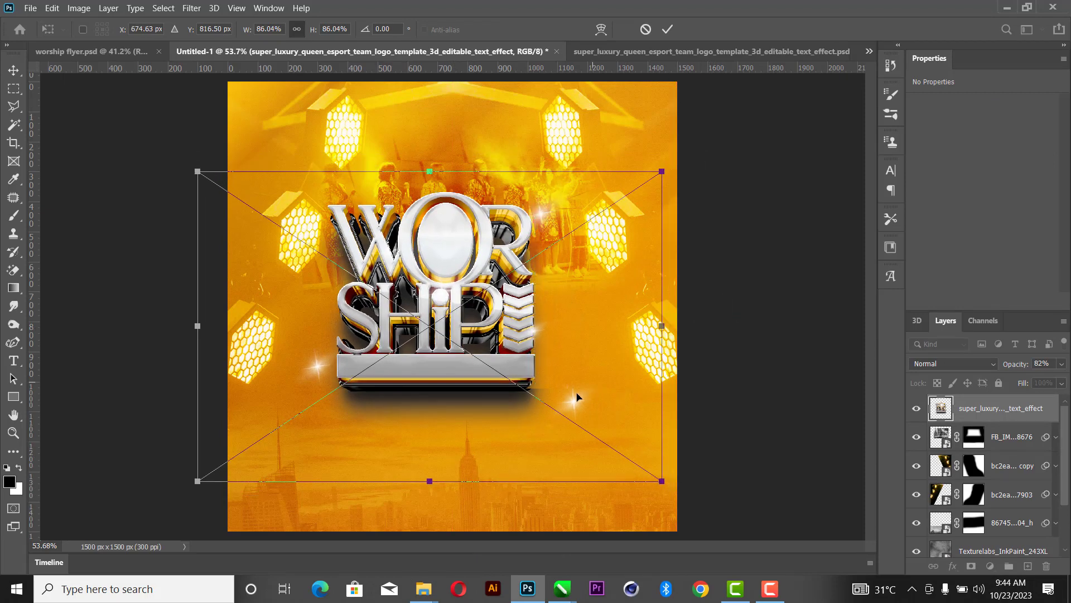
{"action": "left_click_drag", "start_coordinate": [500, 353], "coordinate": [521, 386]}
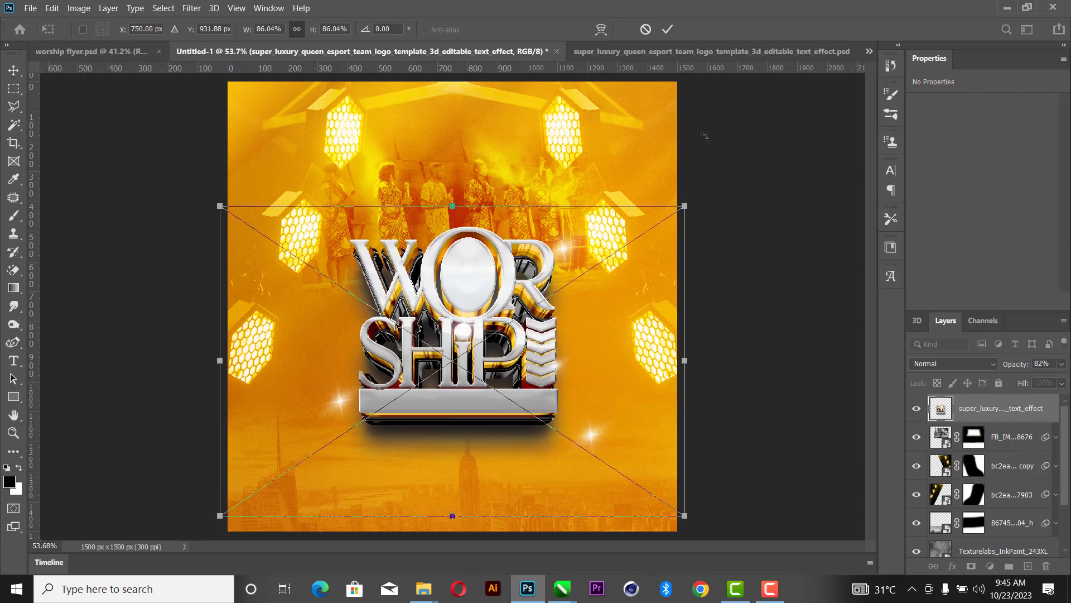
{"action": "left_click", "coordinate": [667, 29]}
Shift the singers' photo up about 19 px and nudge the 3D lettering up and left to X 283, Y 444 px.
{"action": "left_click", "coordinate": [528, 195]}
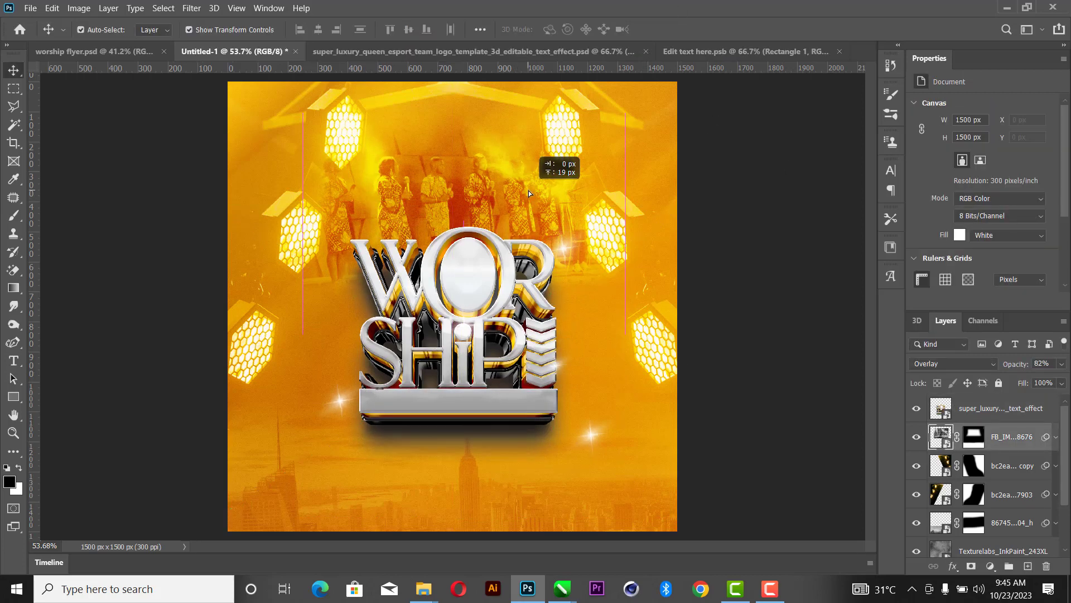
{"action": "left_click_drag", "start_coordinate": [495, 295], "coordinate": [495, 296]}
{"action": "left_click", "coordinate": [758, 163]}
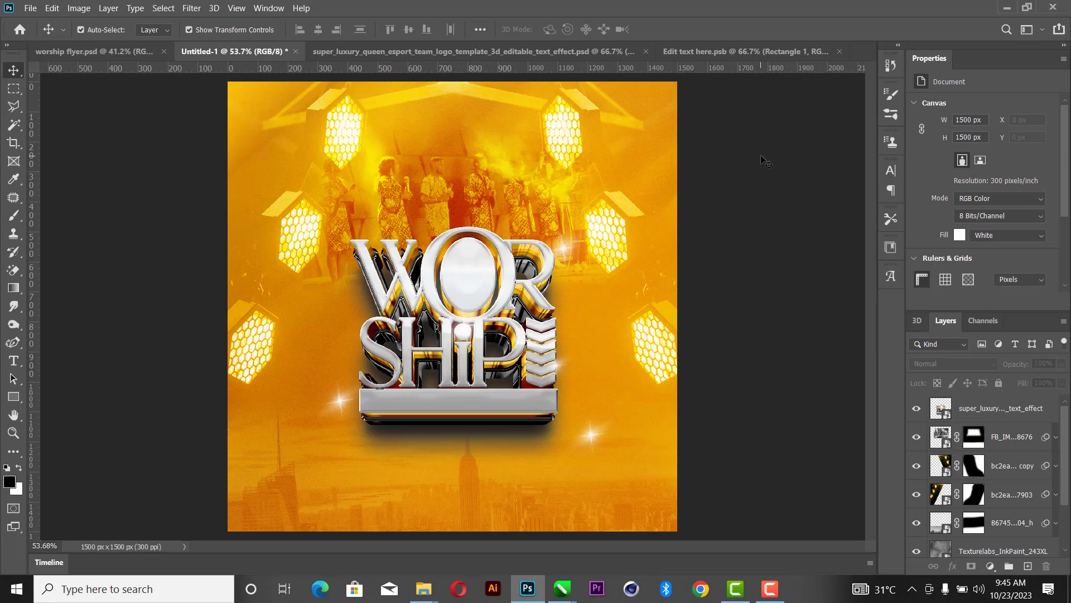
{"action": "left_click_drag", "start_coordinate": [495, 317], "coordinate": [495, 312]}
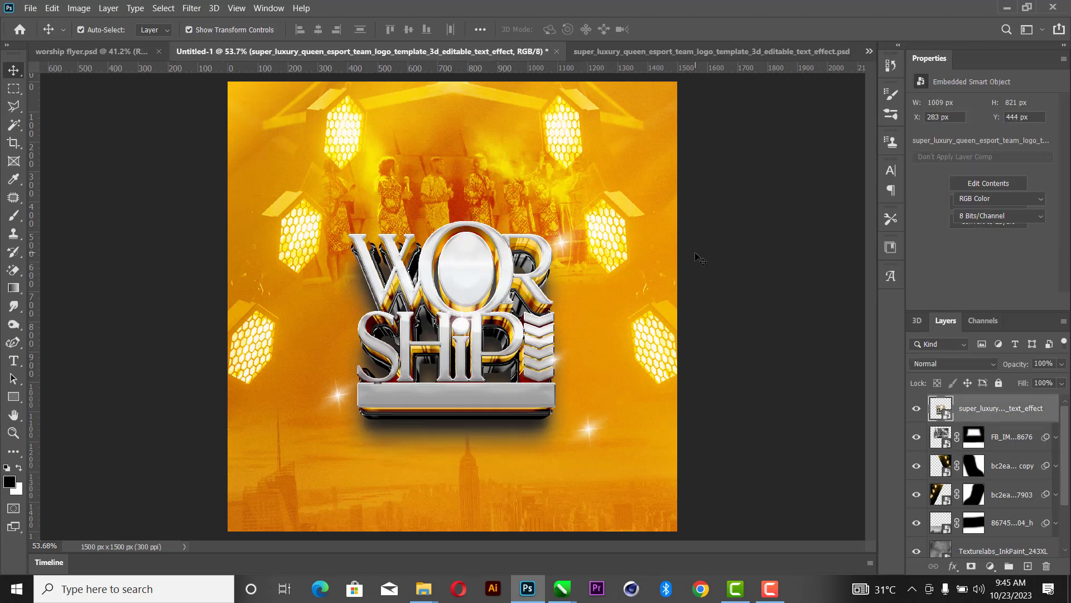
{"action": "left_click", "coordinate": [697, 256]}
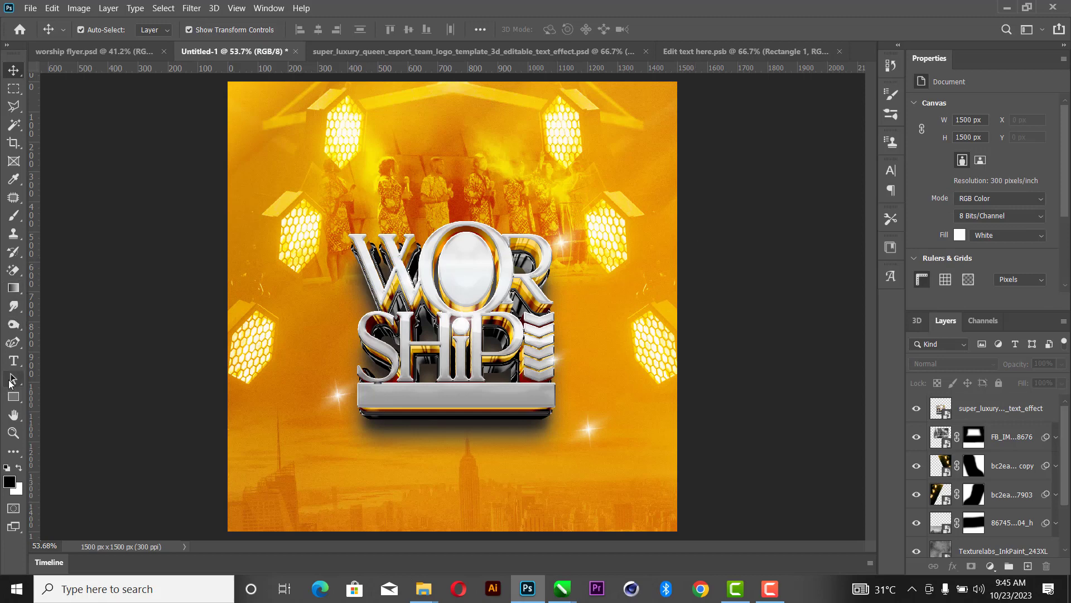
Start a text line with "an" over the singers and set its leading to 10 pt.
{"action": "left_click", "coordinate": [14, 360]}
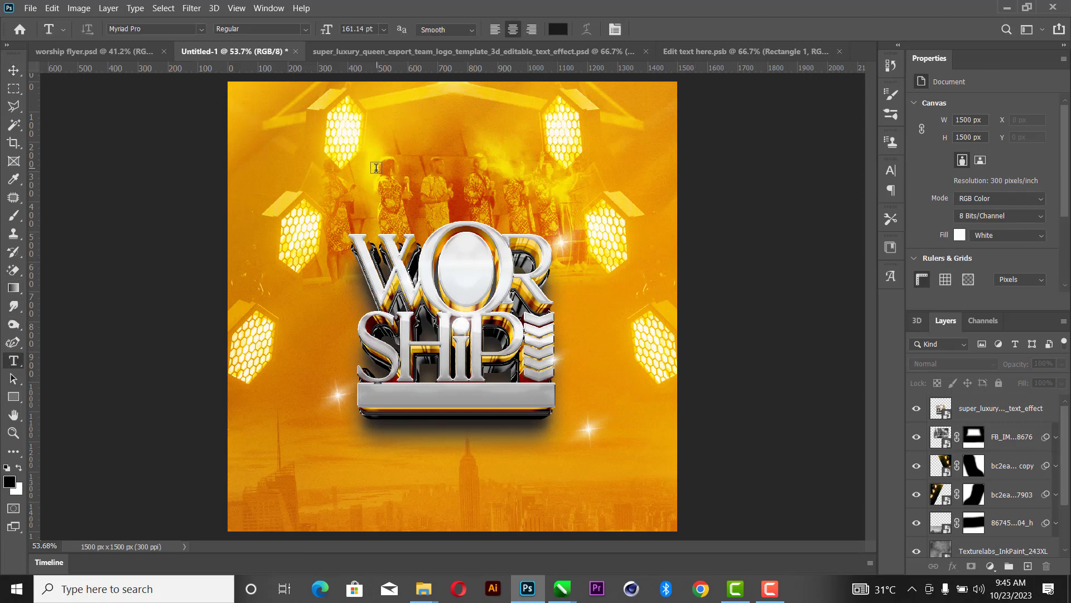
{"action": "left_click", "coordinate": [376, 167]}
{"action": "type", "text": "an"}
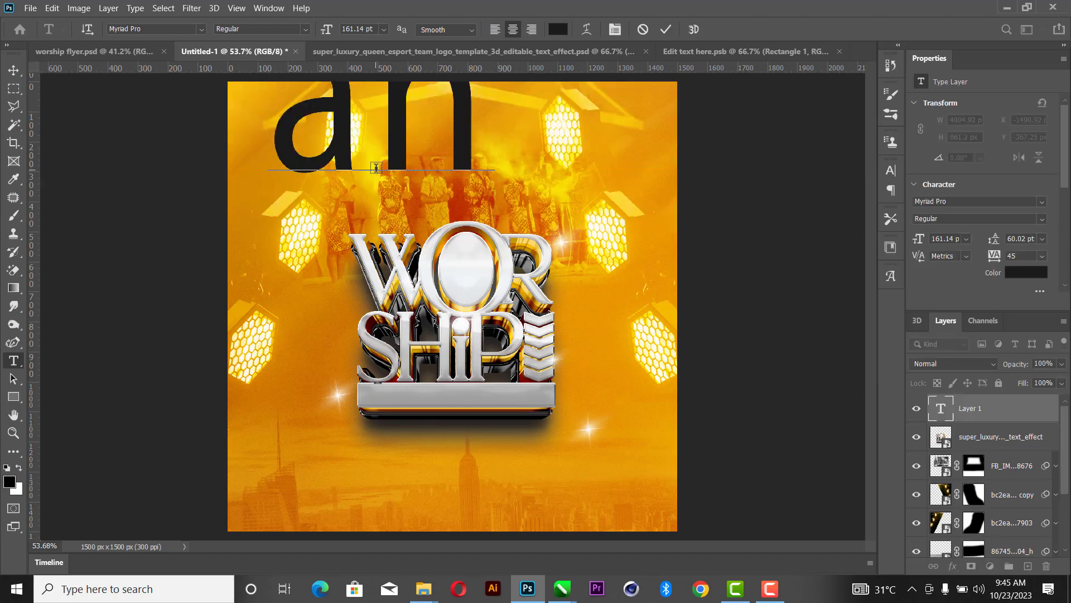
{"action": "key", "text": "ctrl+a"}
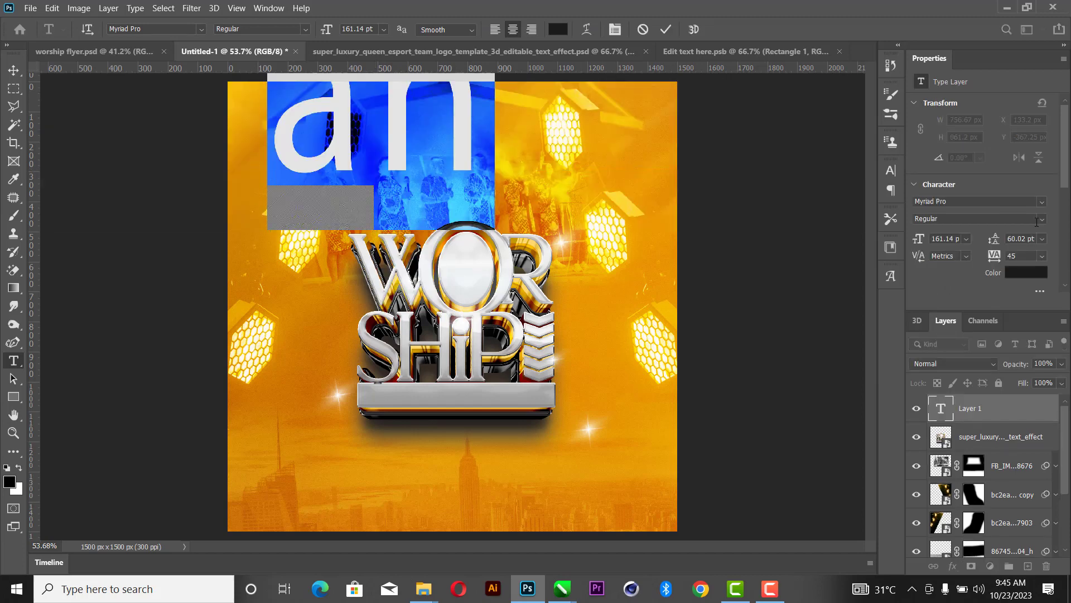
{"action": "left_click", "coordinate": [1043, 239]}
{"action": "left_click", "coordinate": [1034, 302]}
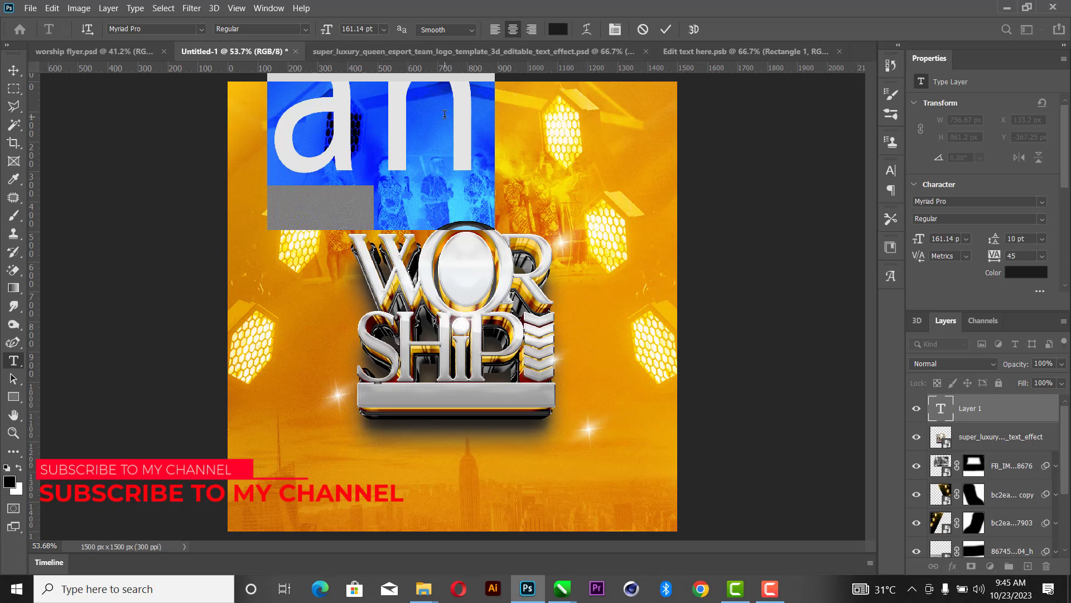
Set the text size to 10 pt and complete the line to read "anticipating".
{"action": "left_click", "coordinate": [383, 29]}
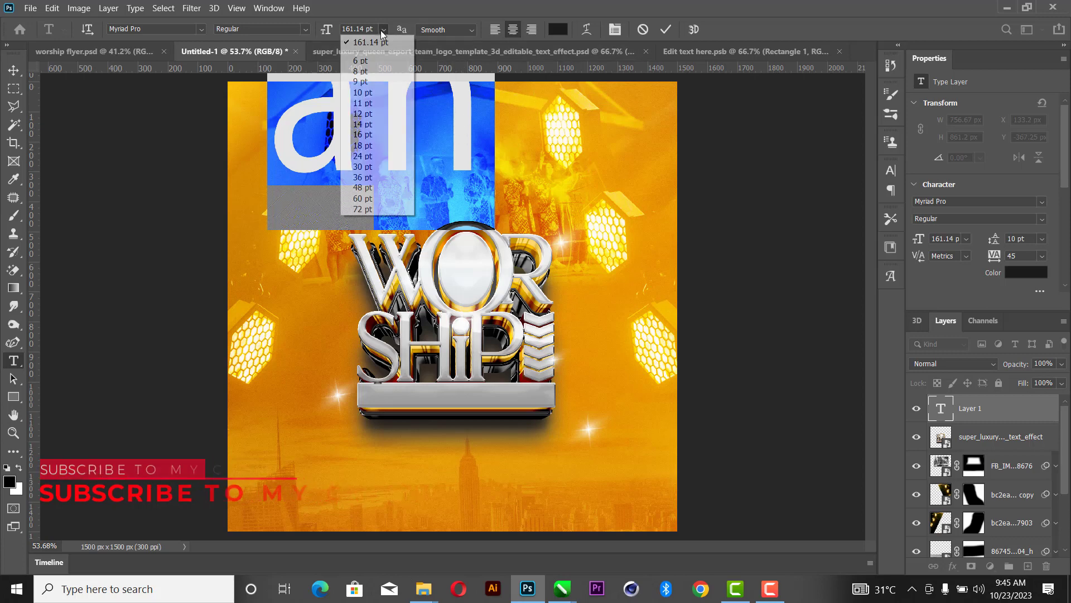
{"action": "left_click", "coordinate": [363, 92]}
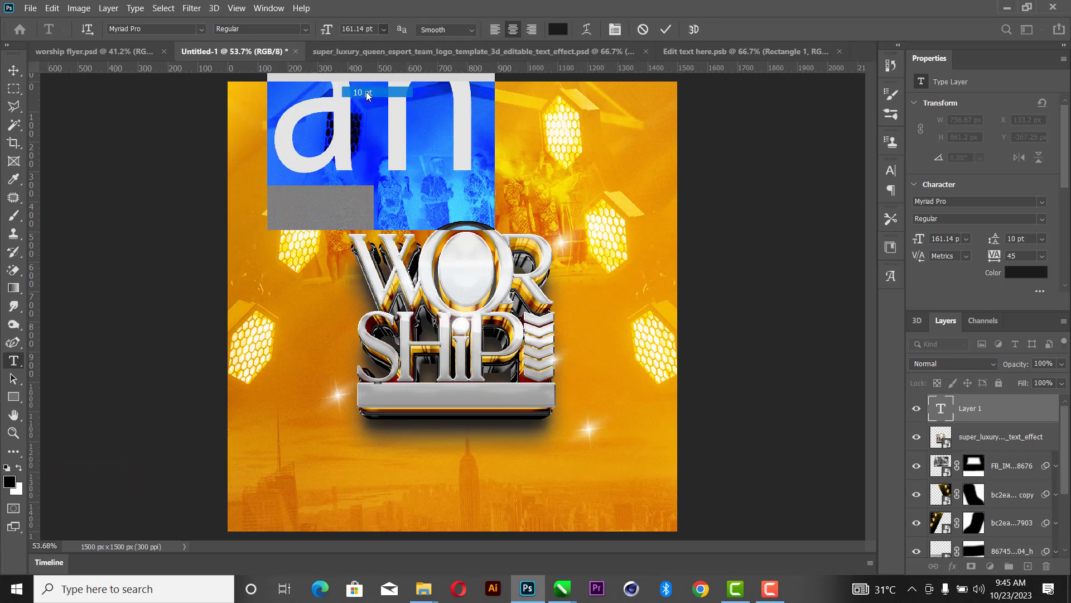
{"action": "left_click", "coordinate": [383, 153]}
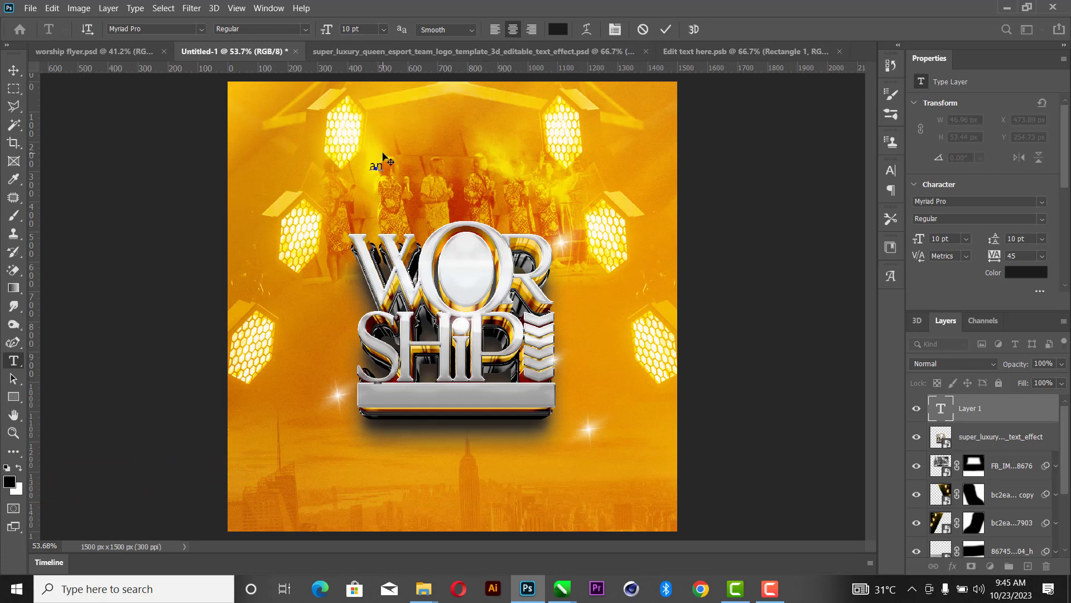
{"action": "type", "text": "ticipating"}
{"action": "left_click", "coordinate": [665, 30]}
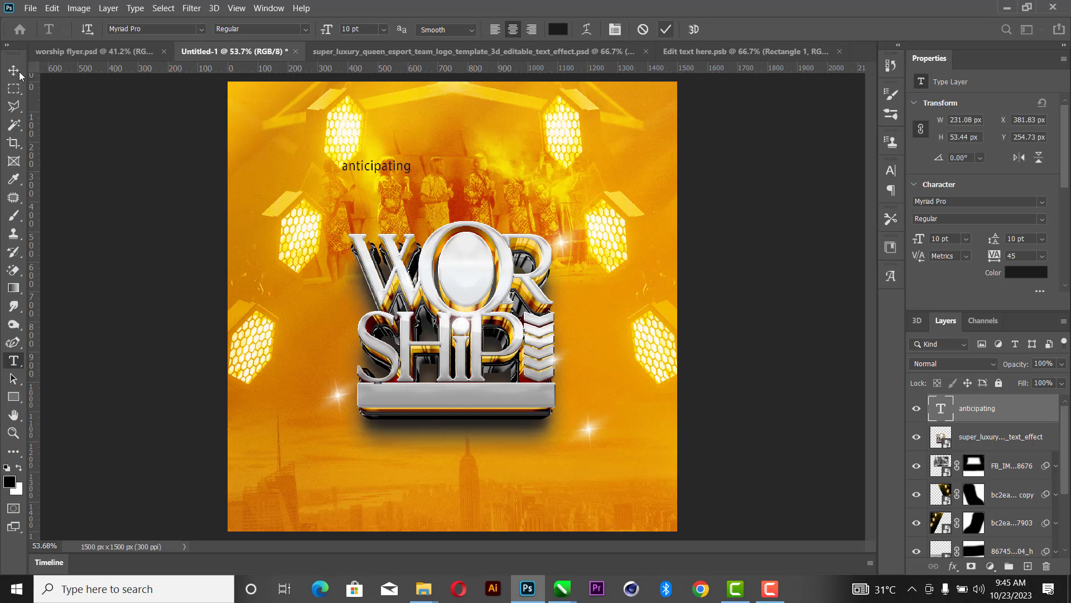
Change the font of the "anticipating" text to Montserrat.
{"action": "key", "text": "v"}
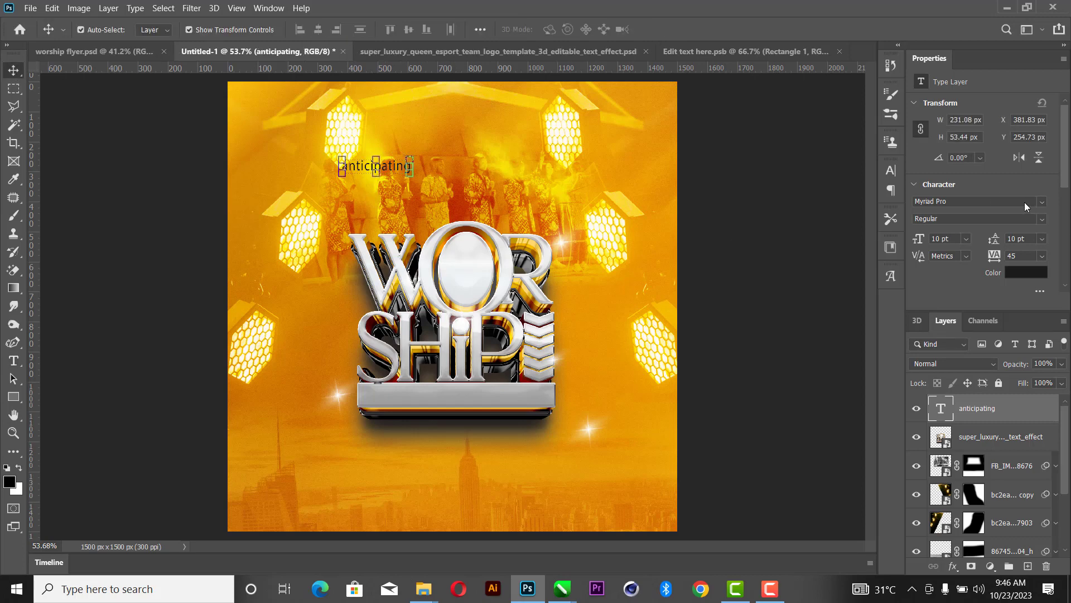
{"action": "left_click", "coordinate": [1025, 202]}
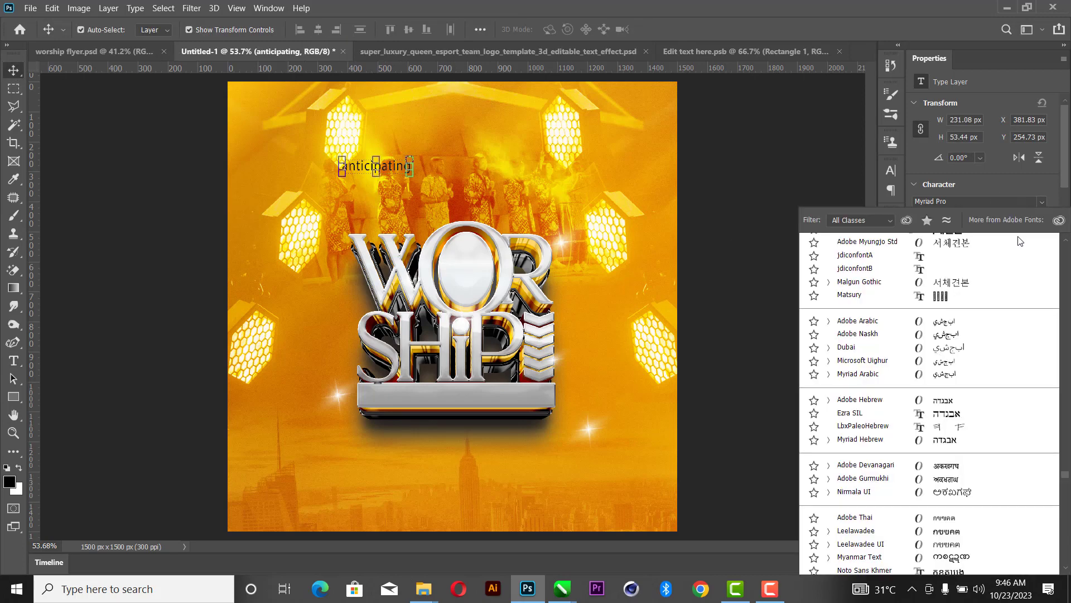
{"action": "scroll", "coordinate": [1066, 294], "scroll_direction": "up", "scroll_amount": 1}
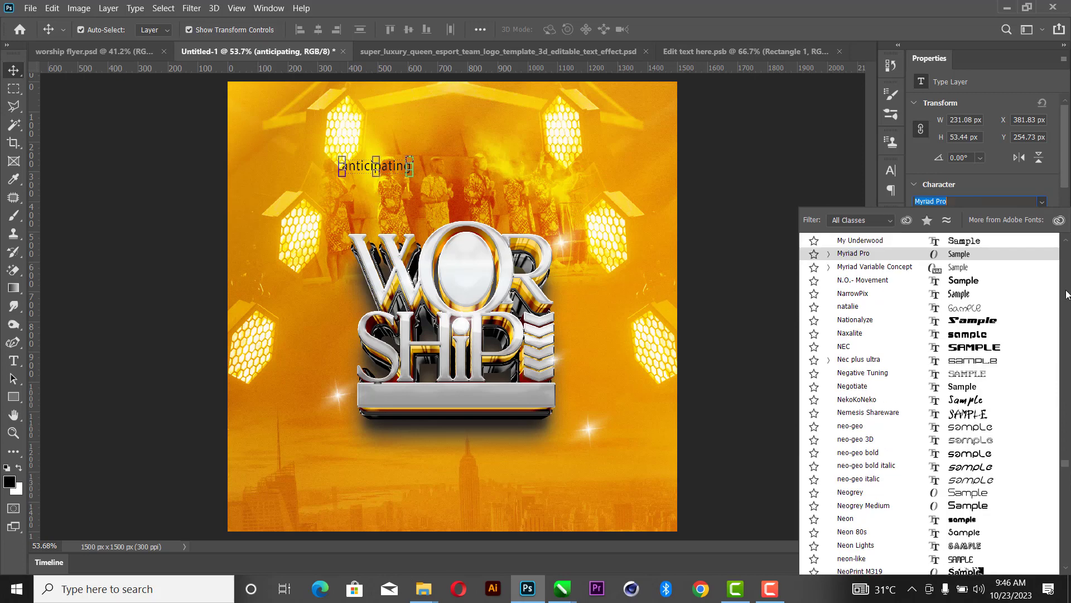
{"action": "scroll", "coordinate": [1062, 240], "scroll_direction": "up", "scroll_amount": 10}
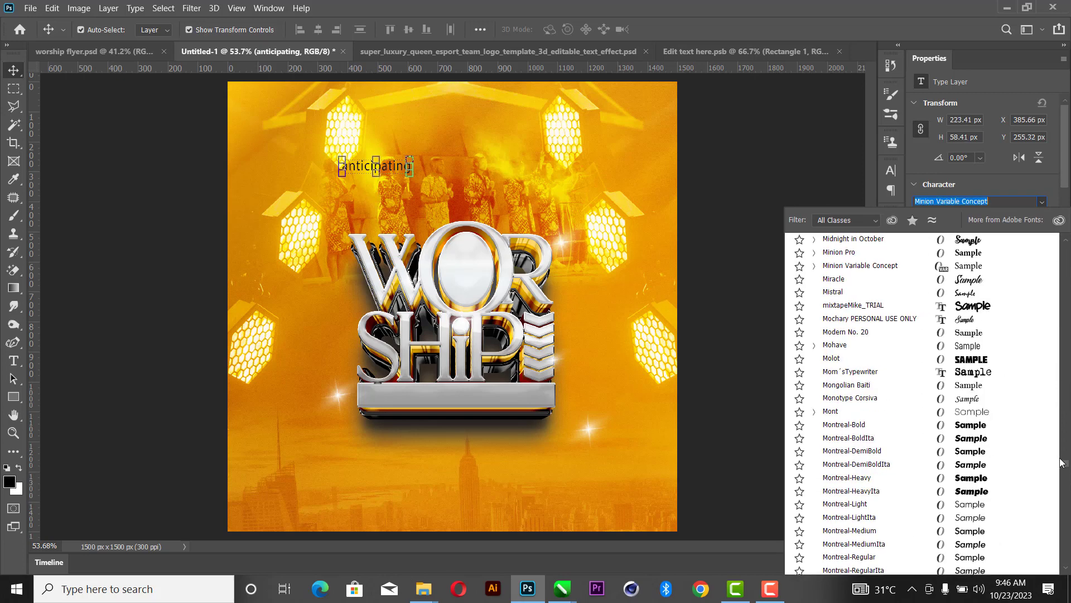
{"action": "left_click_drag", "start_coordinate": [1065, 461], "coordinate": [1067, 246]}
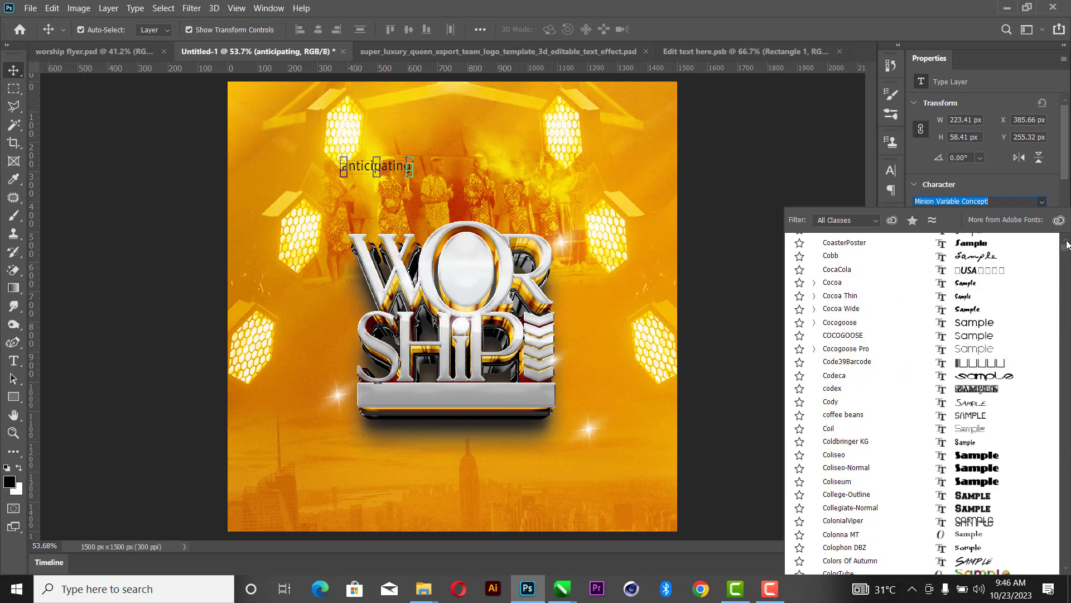
{"action": "scroll", "coordinate": [947, 314], "scroll_direction": "up", "scroll_amount": 20}
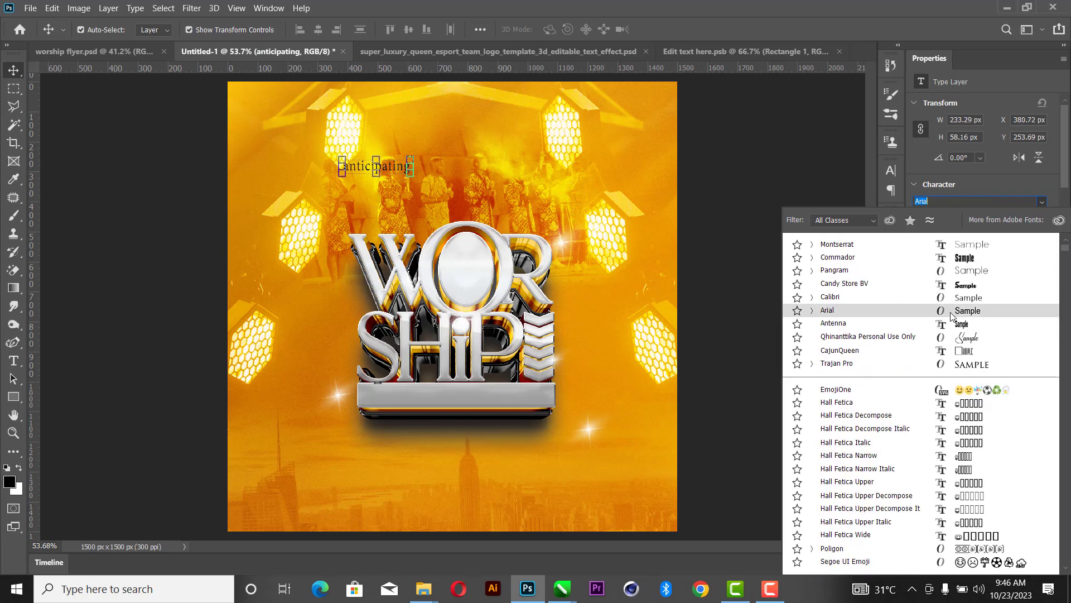
{"action": "left_click", "coordinate": [871, 244]}
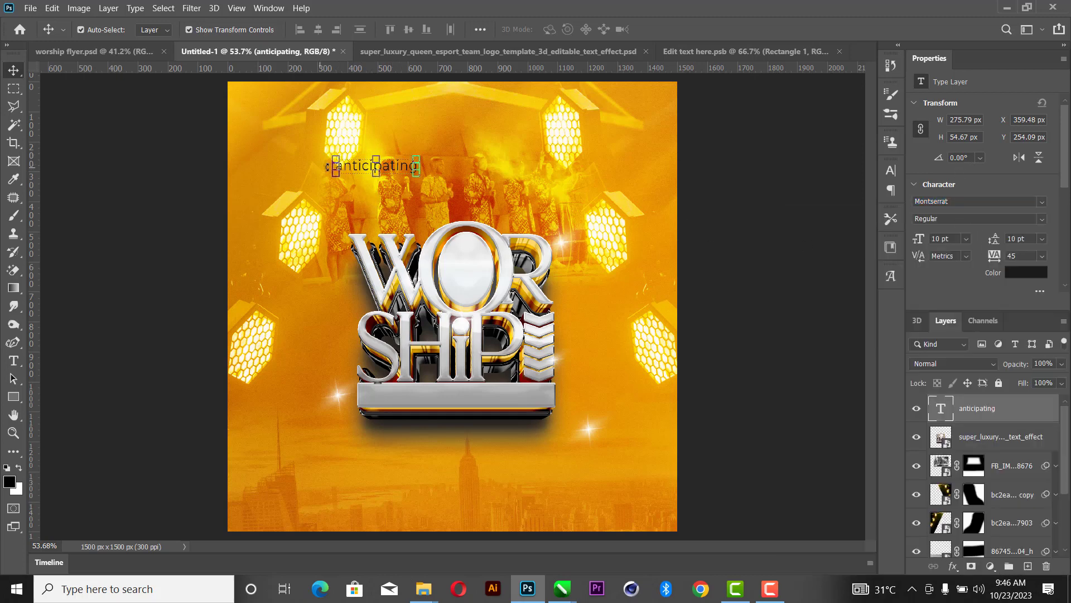
Set the "anticipating" text's vertical scale to 100% and its baseline shift to 0 pt.
{"action": "left_click", "coordinate": [1037, 291]}
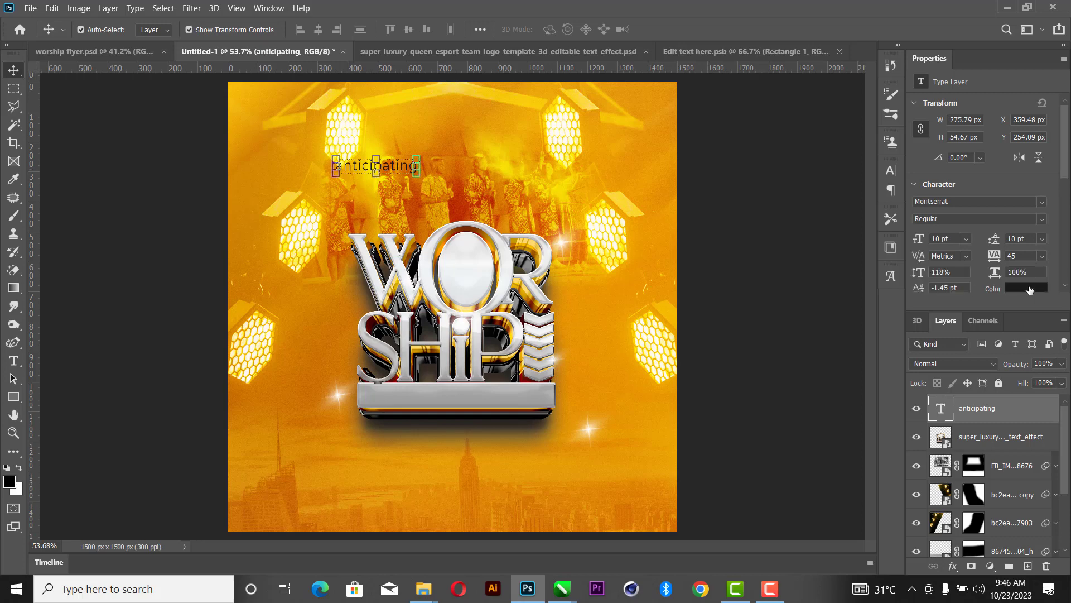
{"action": "scroll", "coordinate": [942, 234], "scroll_direction": "down", "scroll_amount": 1}
{"action": "left_click_drag", "start_coordinate": [952, 250], "coordinate": [877, 252]}
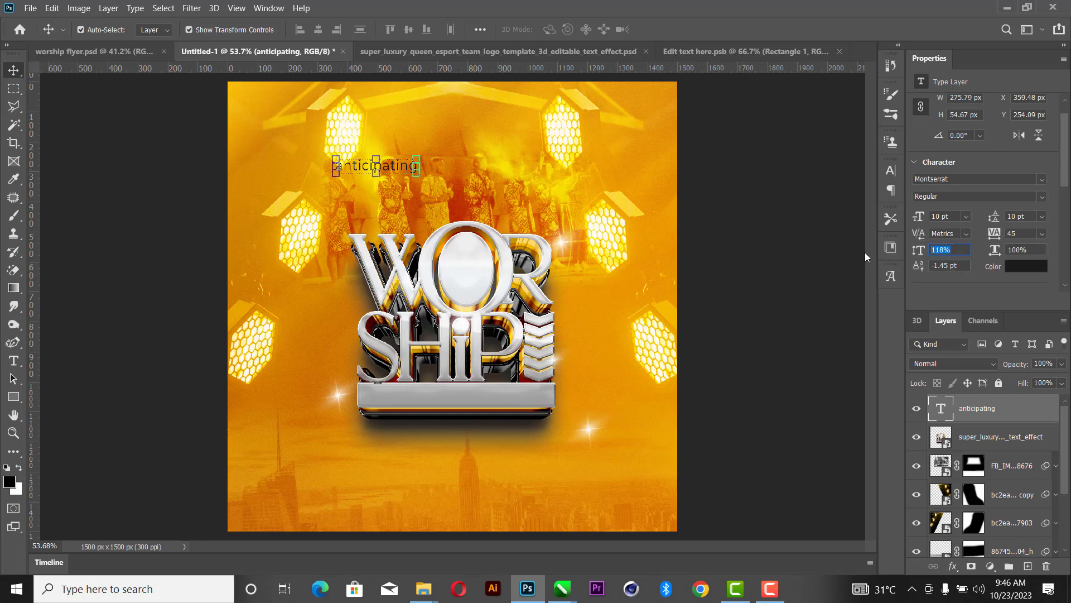
{"action": "type", "text": "100"}
{"action": "left_click", "coordinate": [918, 266]}
{"action": "type", "text": "0"}
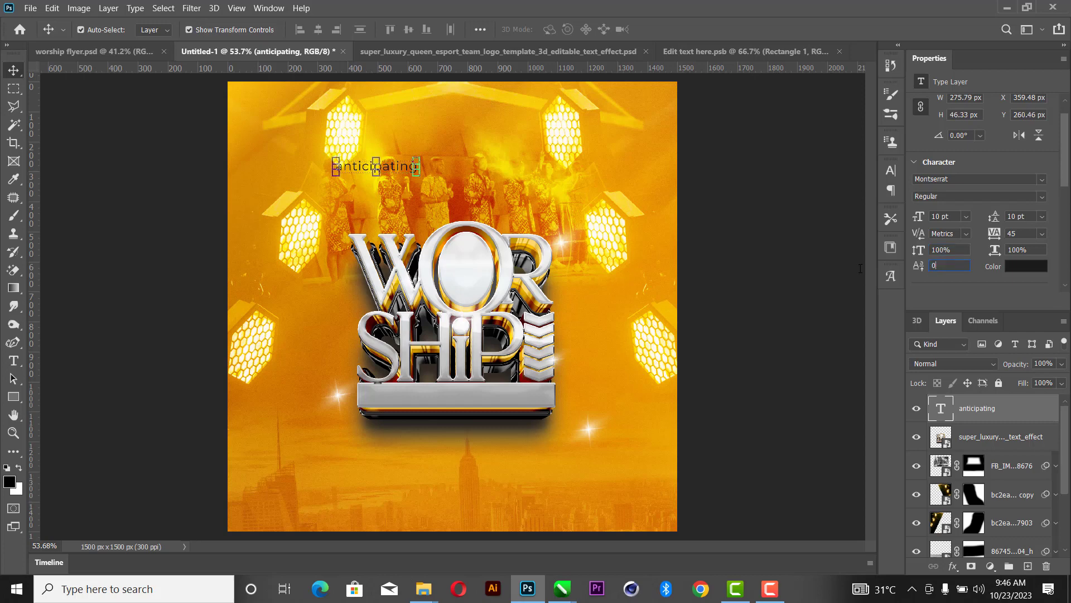
{"action": "key", "text": "Return"}
Set the "anticipating" text in all caps and move it down to just above the 3D lettering.
{"action": "scroll", "coordinate": [966, 233], "scroll_direction": "down", "scroll_amount": 5}
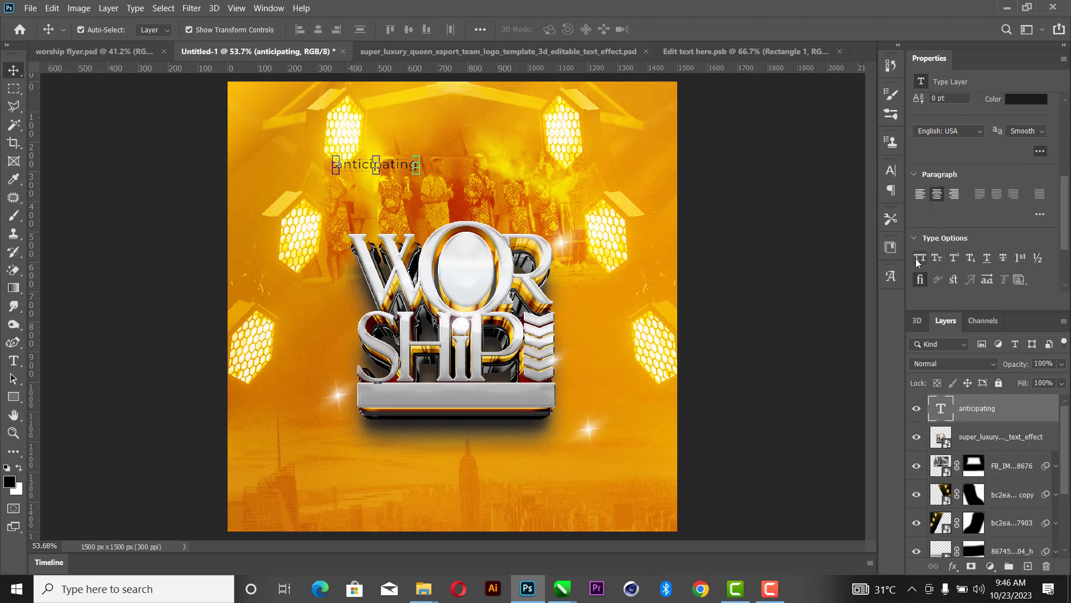
{"action": "left_click", "coordinate": [919, 257]}
{"action": "left_click_drag", "start_coordinate": [408, 169], "coordinate": [477, 203]}
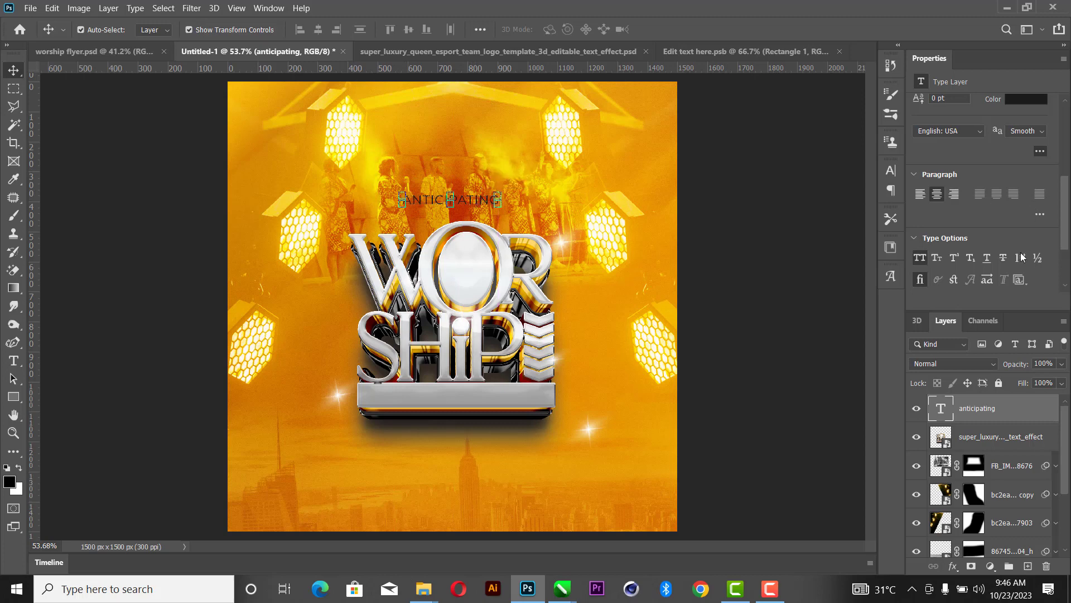
Set the "anticipating" text to Auto leading, 9 pt size and 325 tracking.
{"action": "scroll", "coordinate": [938, 202], "scroll_direction": "up", "scroll_amount": 3}
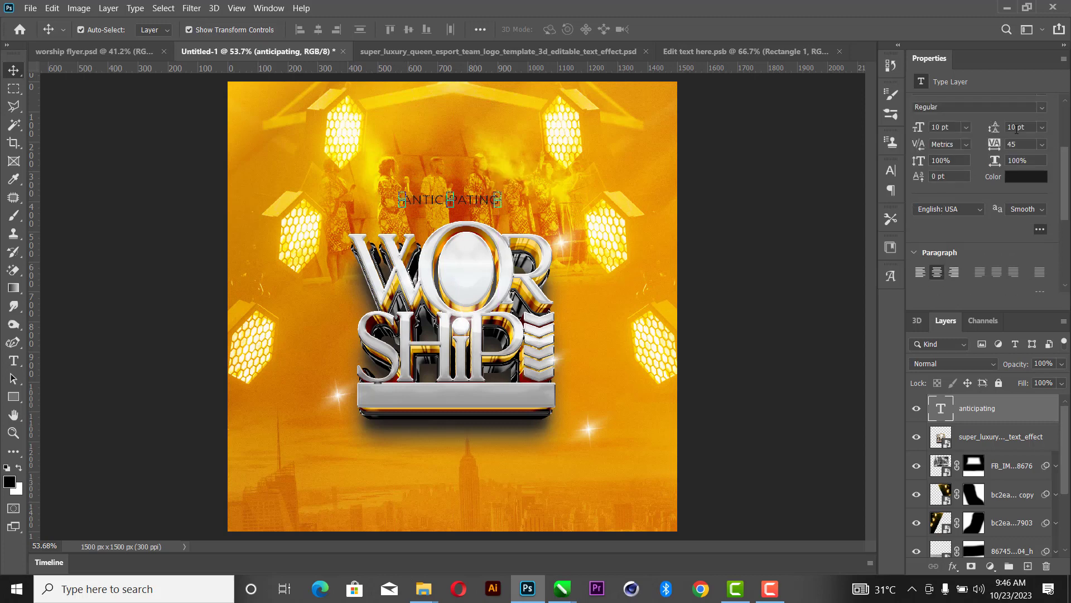
{"action": "left_click", "coordinate": [1029, 128]}
{"action": "left_click", "coordinate": [1042, 127]}
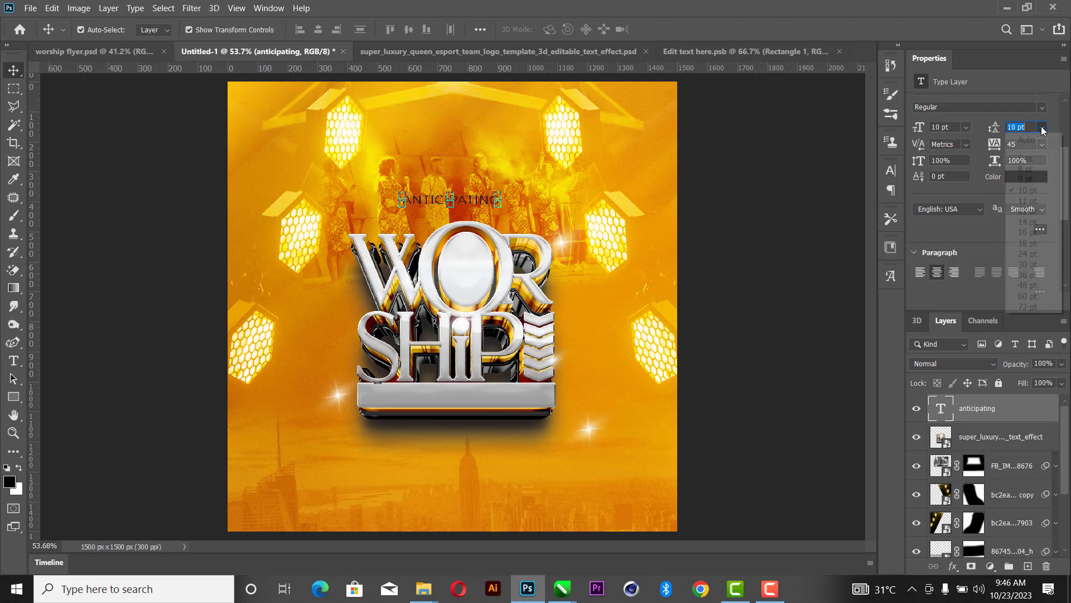
{"action": "left_click", "coordinate": [1027, 140]}
{"action": "left_click", "coordinate": [966, 127]}
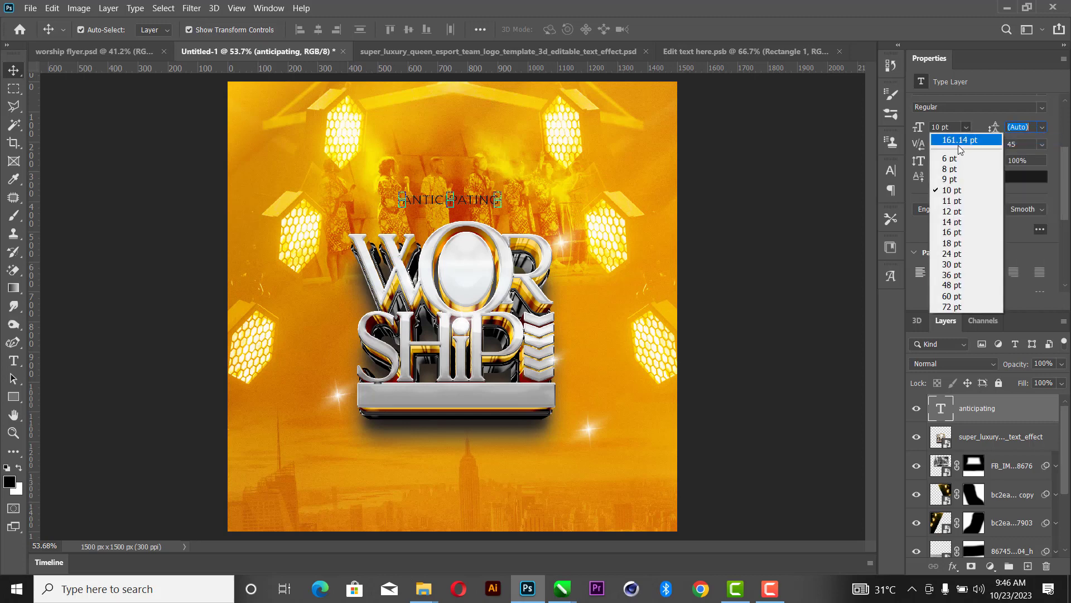
{"action": "left_click", "coordinate": [948, 186]}
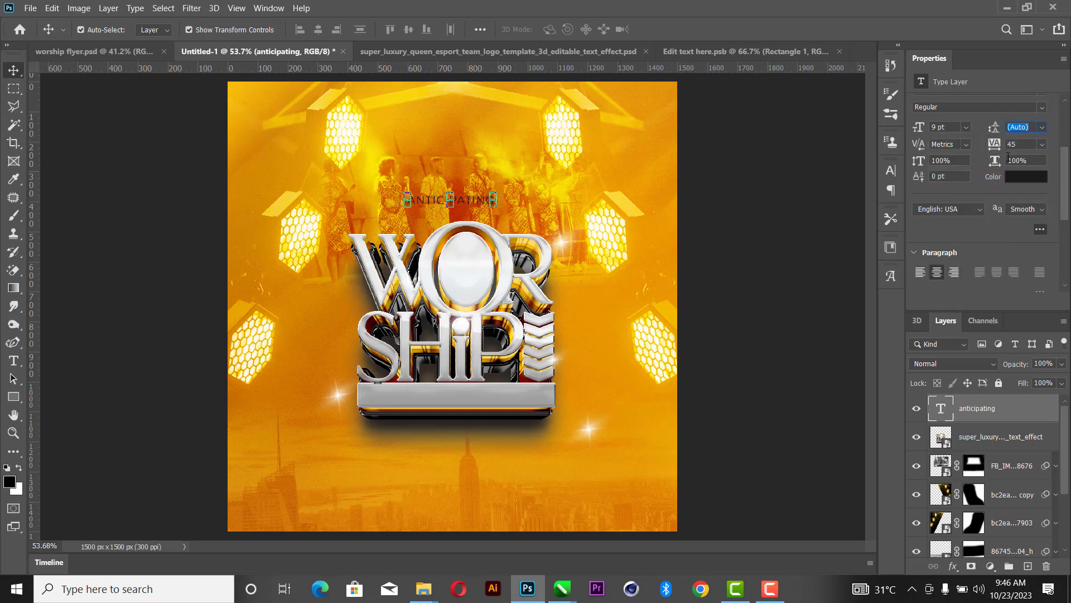
{"action": "left_click_drag", "start_coordinate": [988, 147], "coordinate": [1000, 141]}
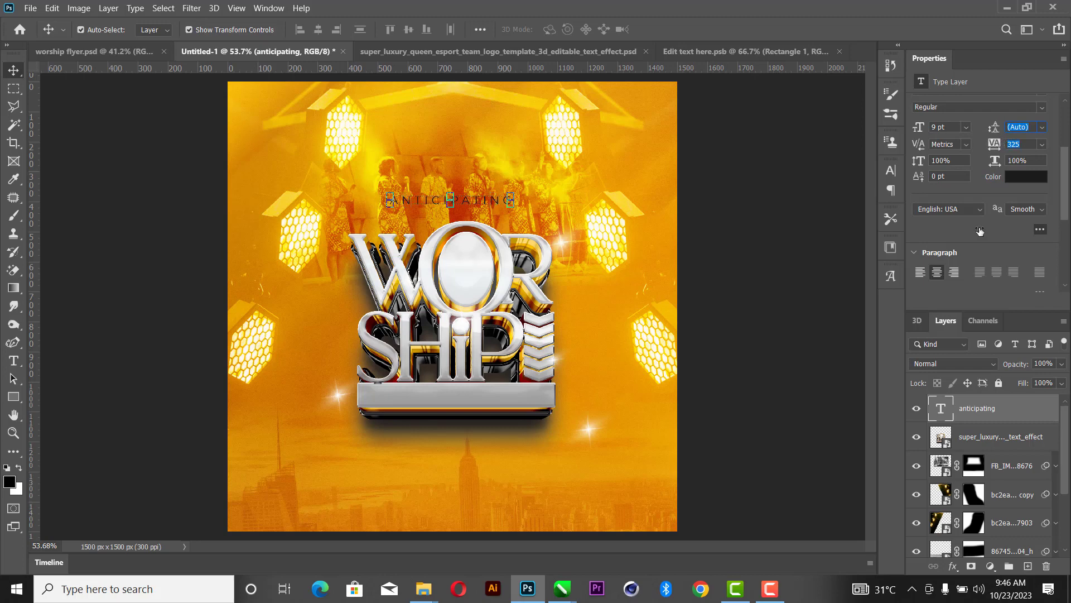
Change the "anticipating" text to the SemiBold style and colour it black, 000000.
{"action": "scroll", "coordinate": [973, 141], "scroll_direction": "up", "scroll_amount": 2}
{"action": "left_click", "coordinate": [1041, 151]}
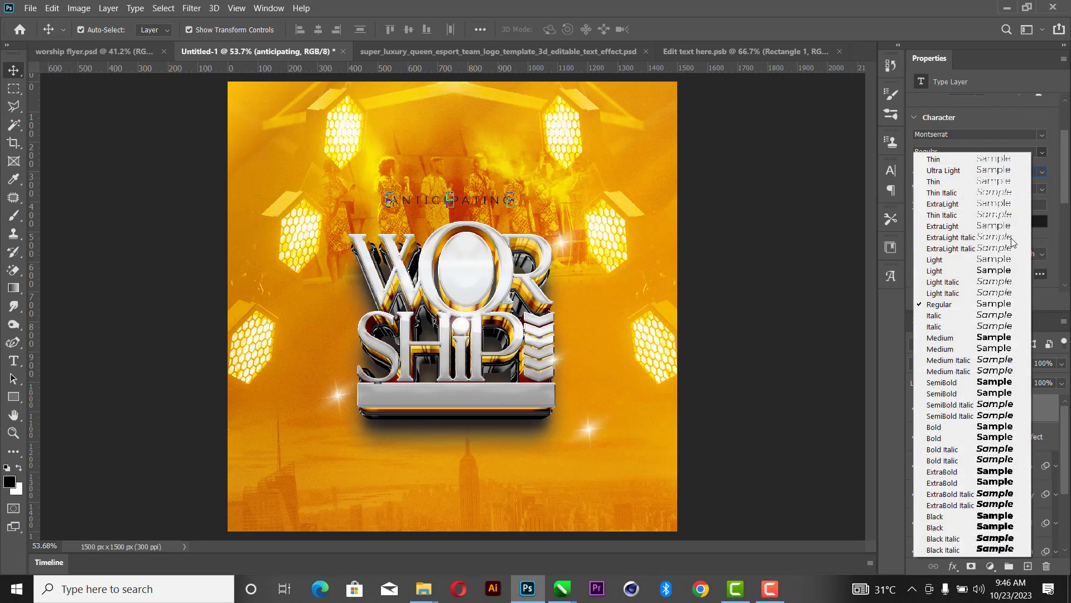
{"action": "left_click", "coordinate": [963, 384]}
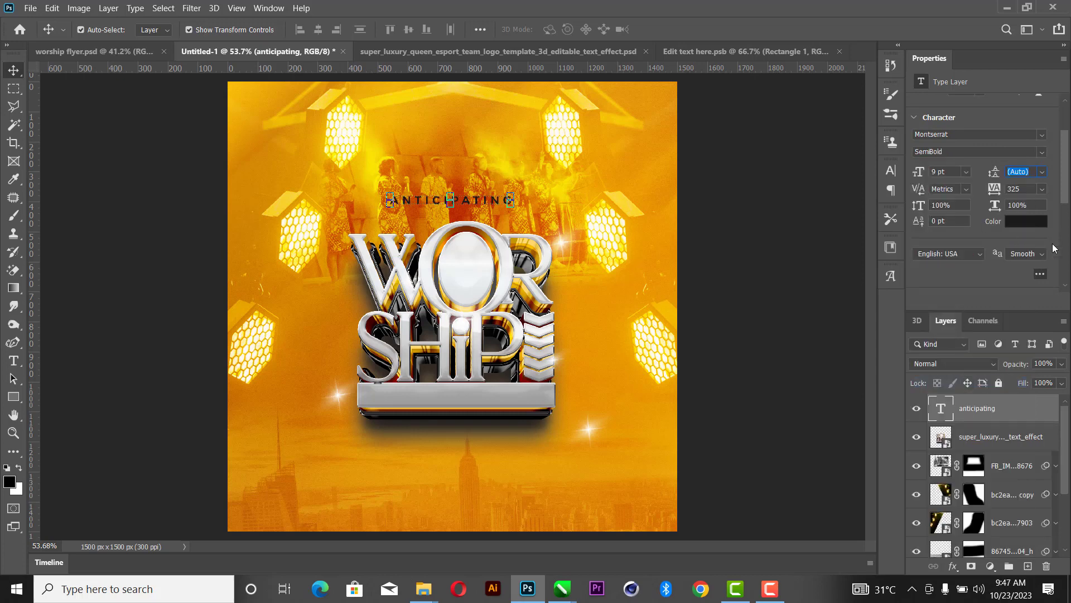
{"action": "left_click", "coordinate": [1026, 221]}
{"action": "type", "text": "000000"}
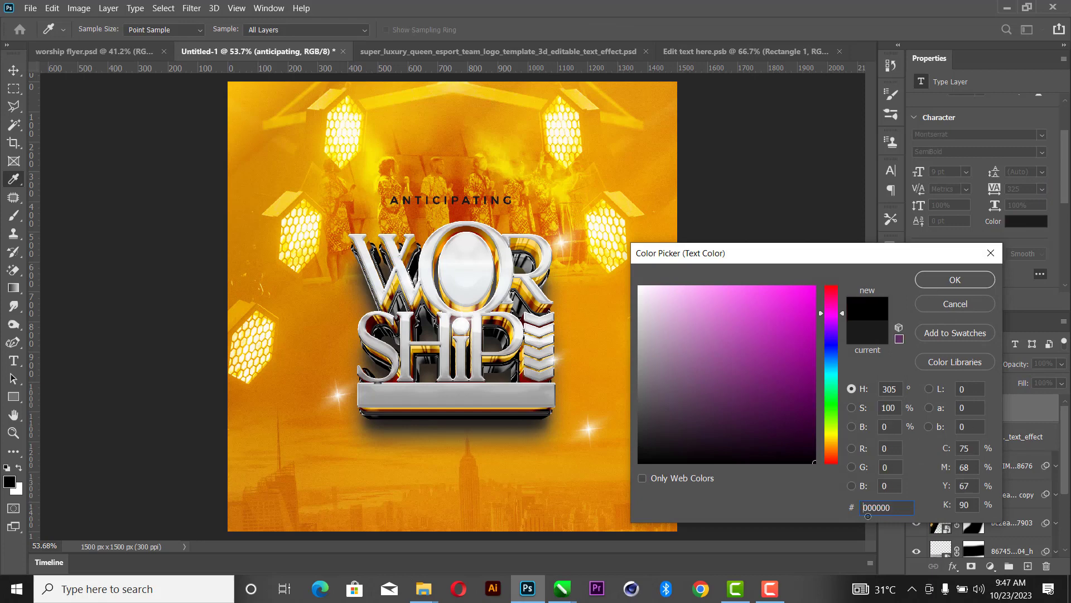
{"action": "left_click", "coordinate": [937, 281]}
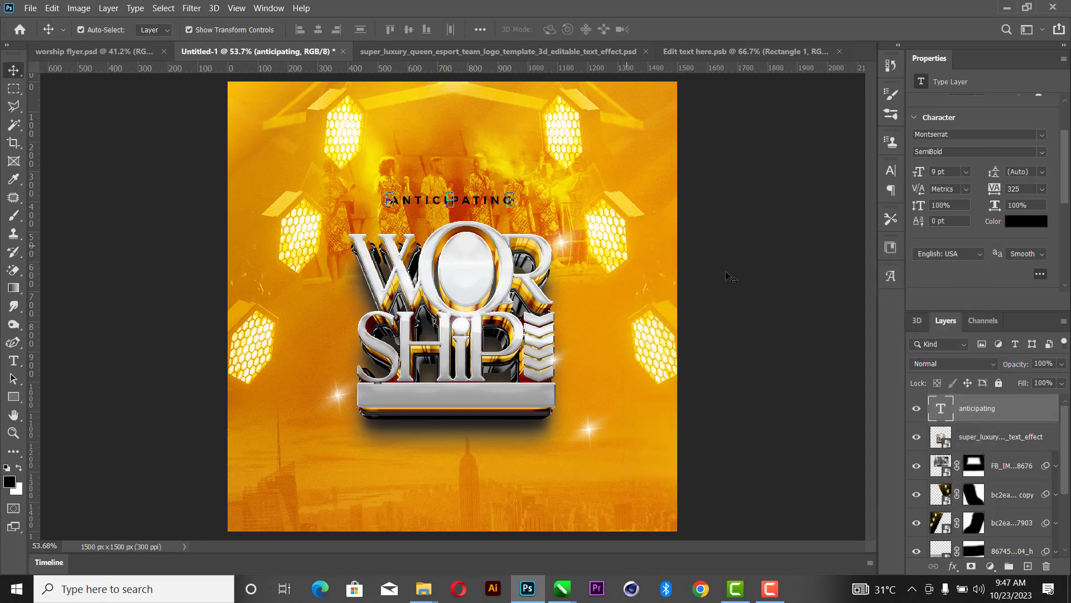
{"action": "left_click", "coordinate": [750, 252]}
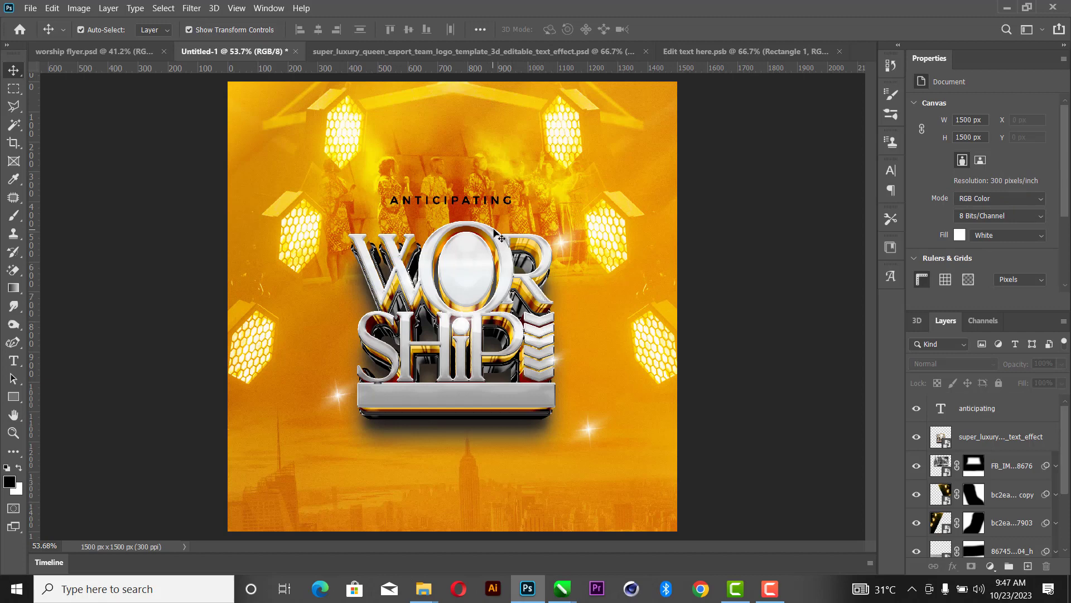
Duplicate the "anticipating" line below the 3D lettering and replace the copy's text with "12th novermber, 2023".
{"action": "left_click_drag", "start_coordinate": [495, 203], "coordinate": [491, 485]}
{"action": "double_click", "coordinate": [491, 484]}
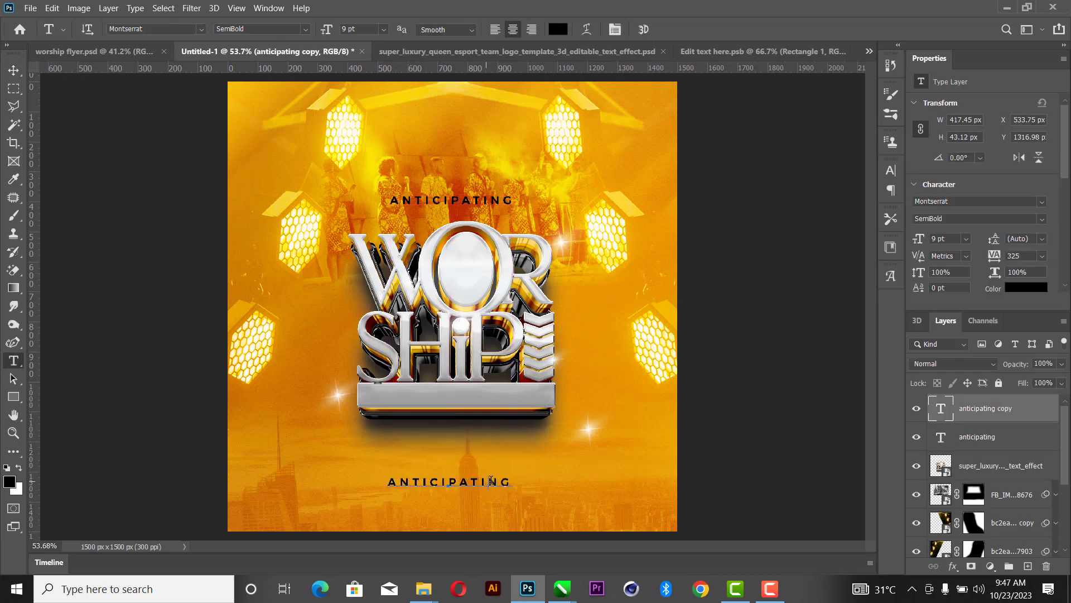
{"action": "key", "text": "ctrl+a"}
{"action": "type", "text": "12"}
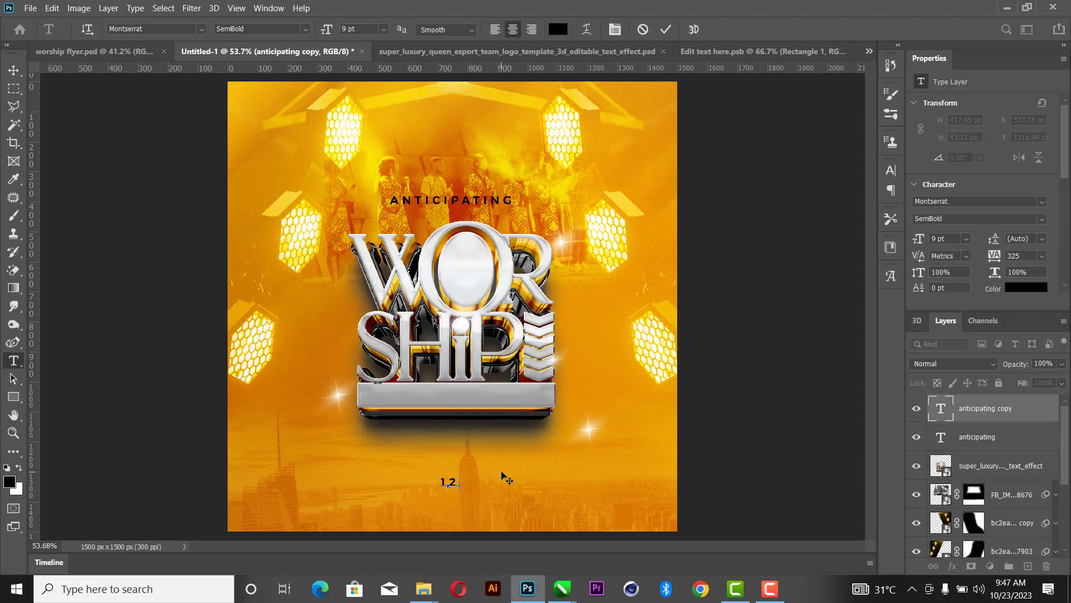
{"action": "type", "text": "th novermber 202"}
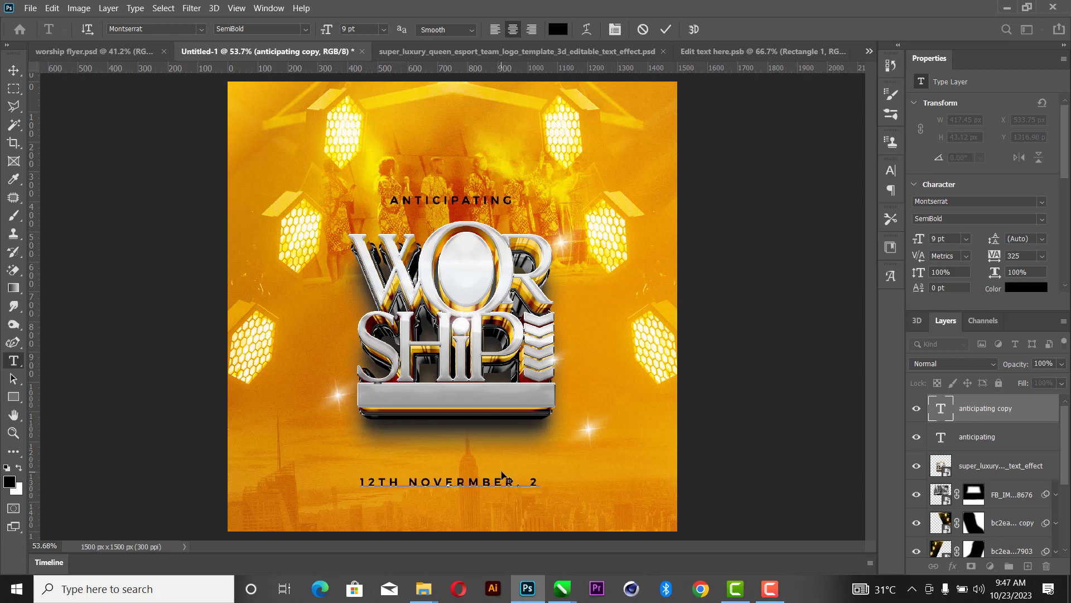
{"action": "type", "text": "3"}
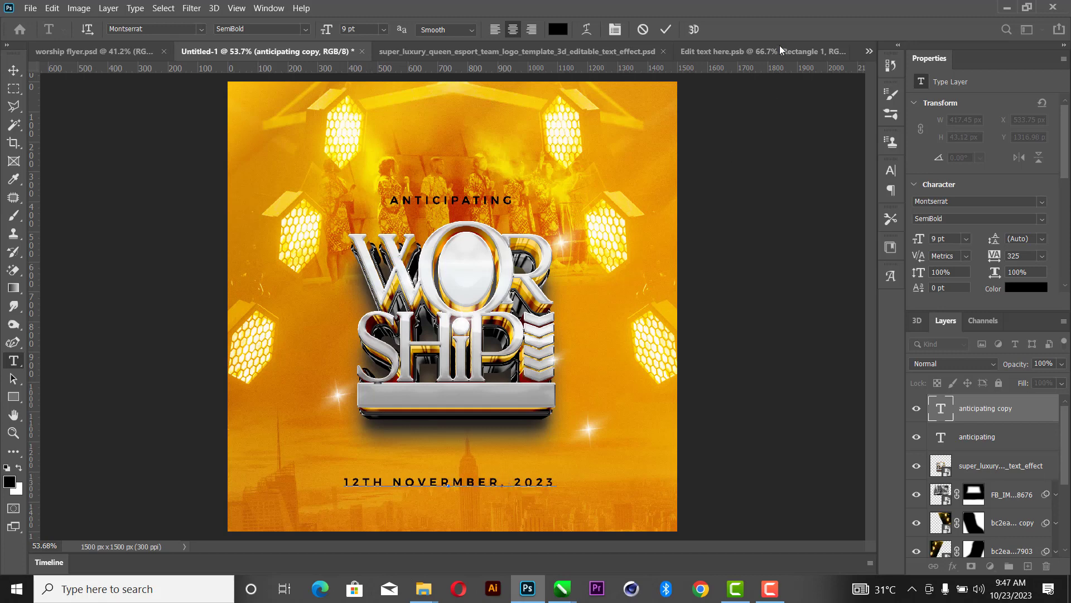
{"action": "left_click", "coordinate": [668, 29]}
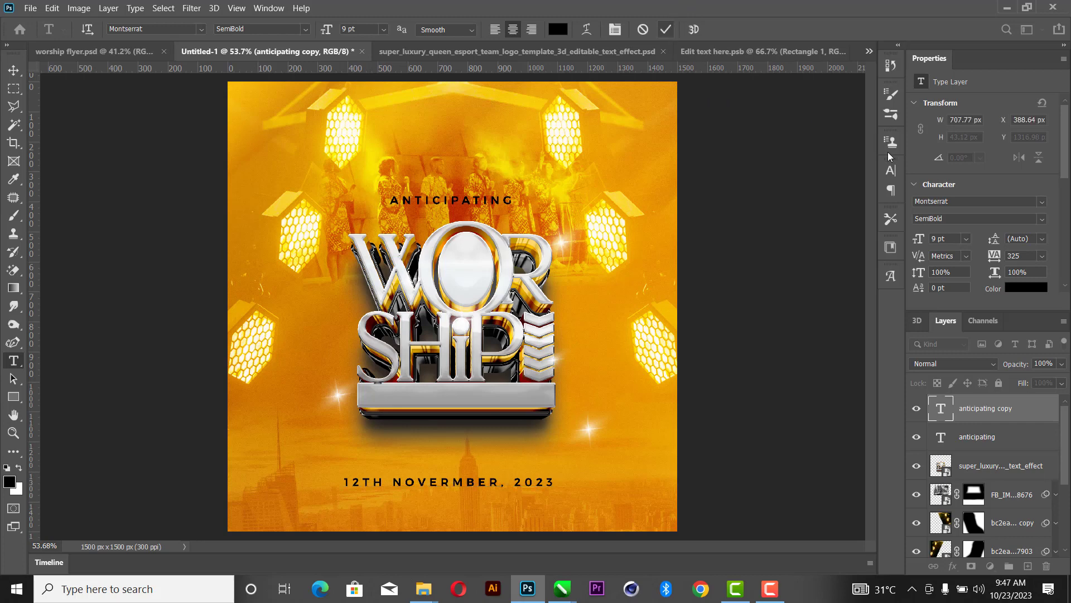
Reduce the date line to 6 pt and centre it under the 3D lettering at about X 557, Y 1326 px.
{"action": "left_click", "coordinate": [967, 239]}
{"action": "left_click", "coordinate": [951, 270]}
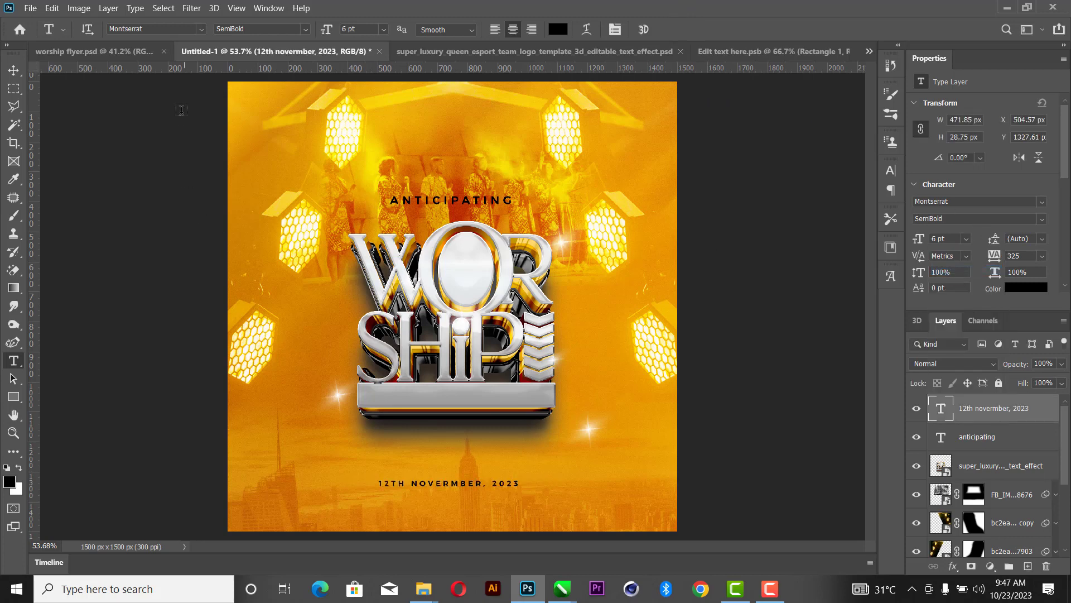
{"action": "left_click", "coordinate": [14, 70]}
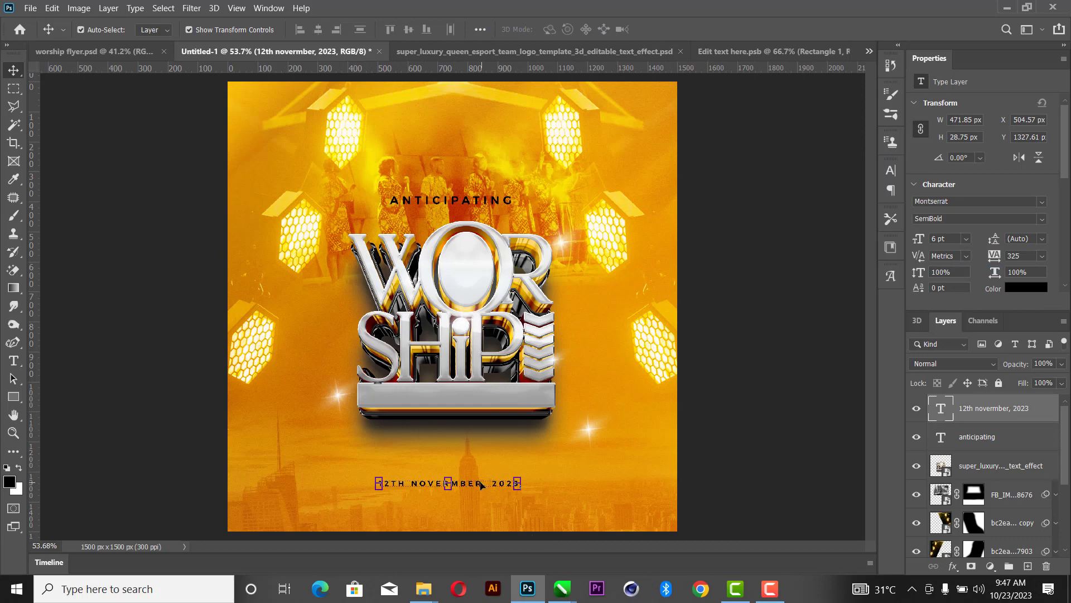
{"action": "left_click_drag", "start_coordinate": [480, 485], "coordinate": [492, 485]}
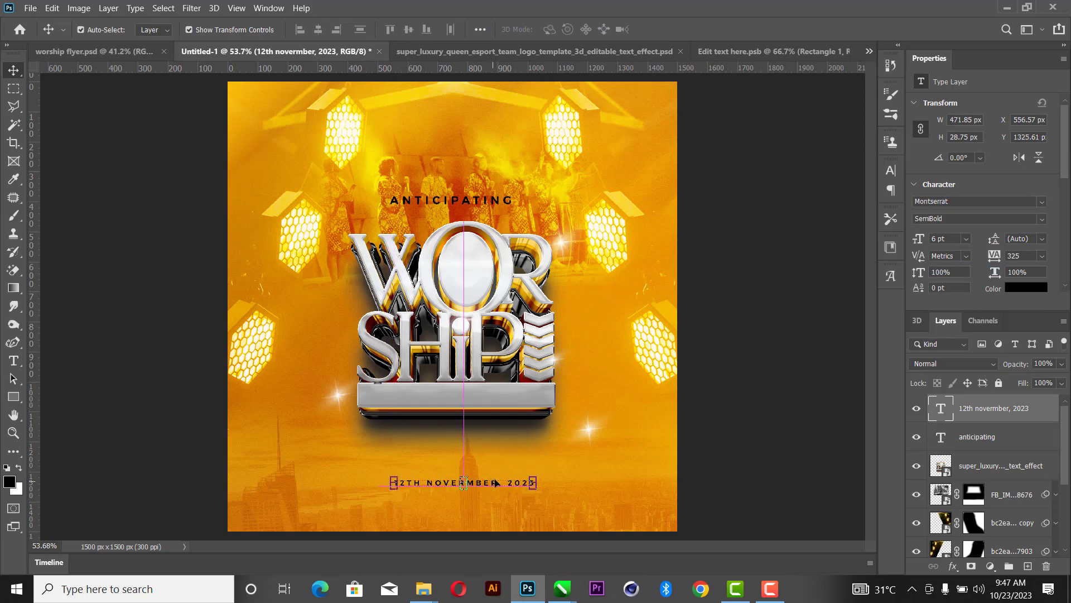
{"action": "left_click", "coordinate": [749, 269]}
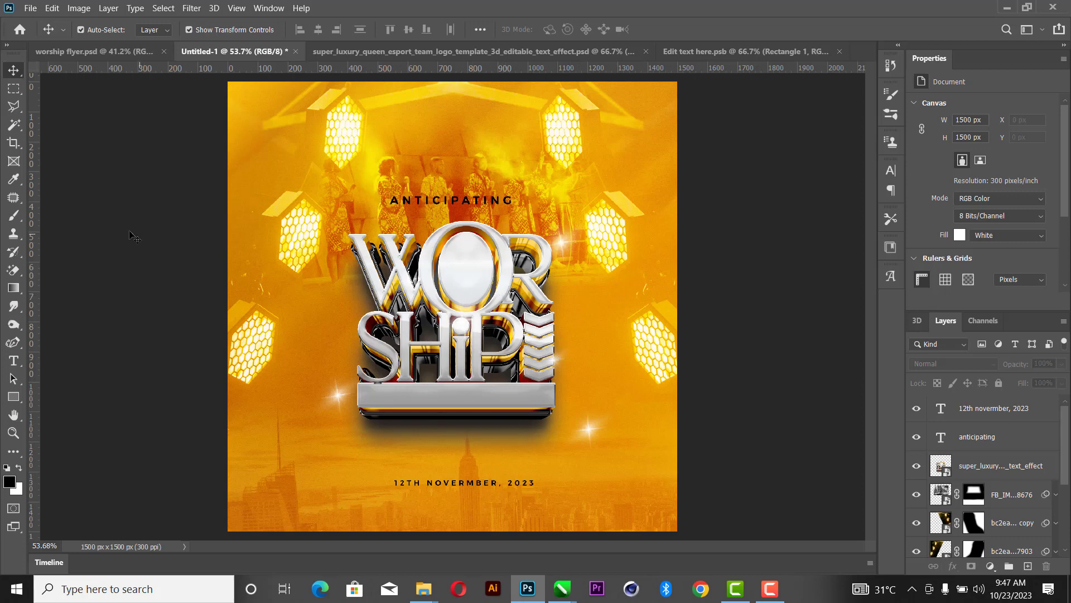
Add a new text line reading "from within" over the lower-left skyline of the flyer.
{"action": "left_click", "coordinate": [13, 360]}
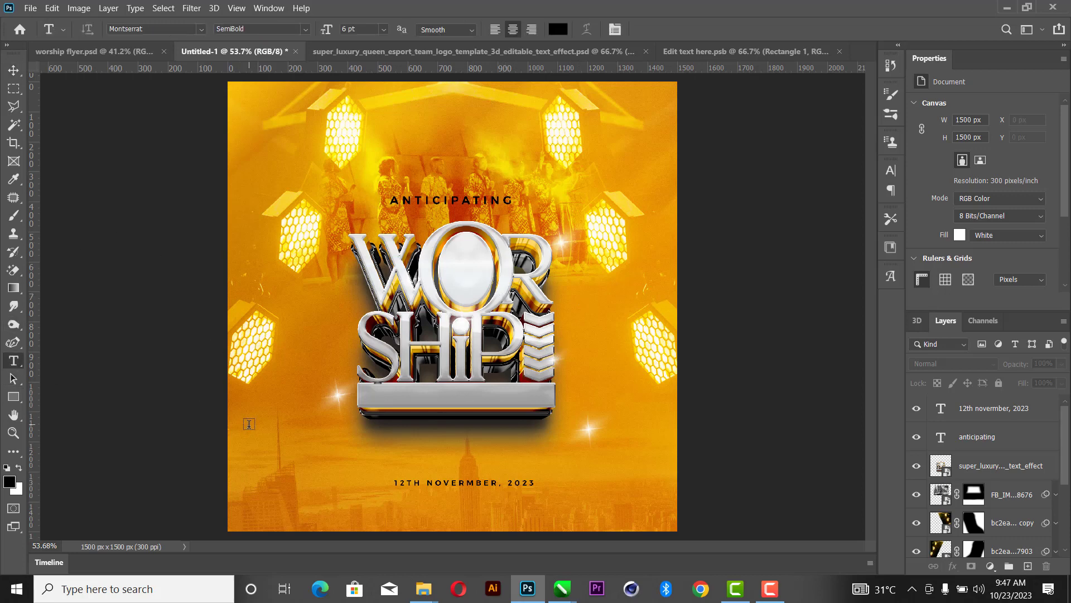
{"action": "left_click", "coordinate": [281, 438]}
{"action": "type", "text": "FR"}
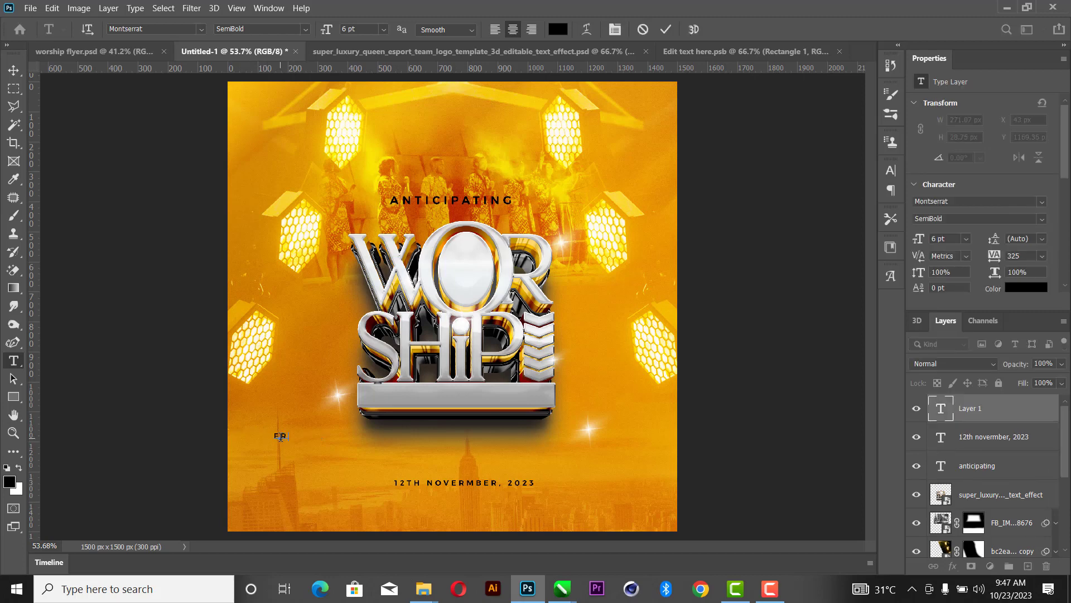
{"action": "type", "text": "OM WITHIN"}
{"action": "left_click", "coordinate": [665, 29]}
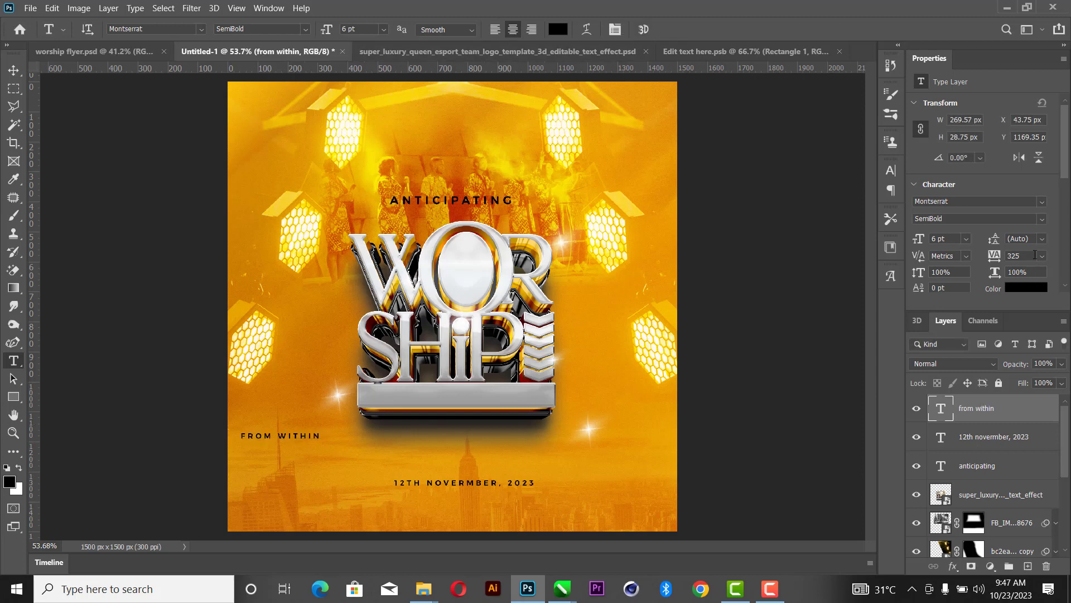
Set the "from within" tracking to 0, then move it onto the bar under the lettering and enlarge it to about 510 px wide.
{"action": "left_click", "coordinate": [1041, 255]}
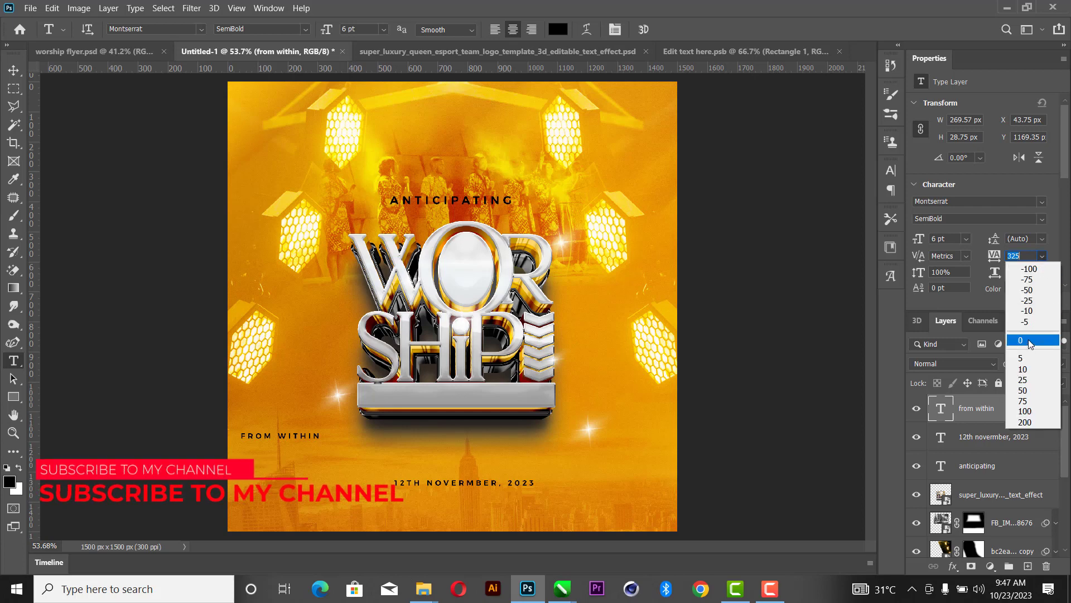
{"action": "left_click", "coordinate": [1030, 341]}
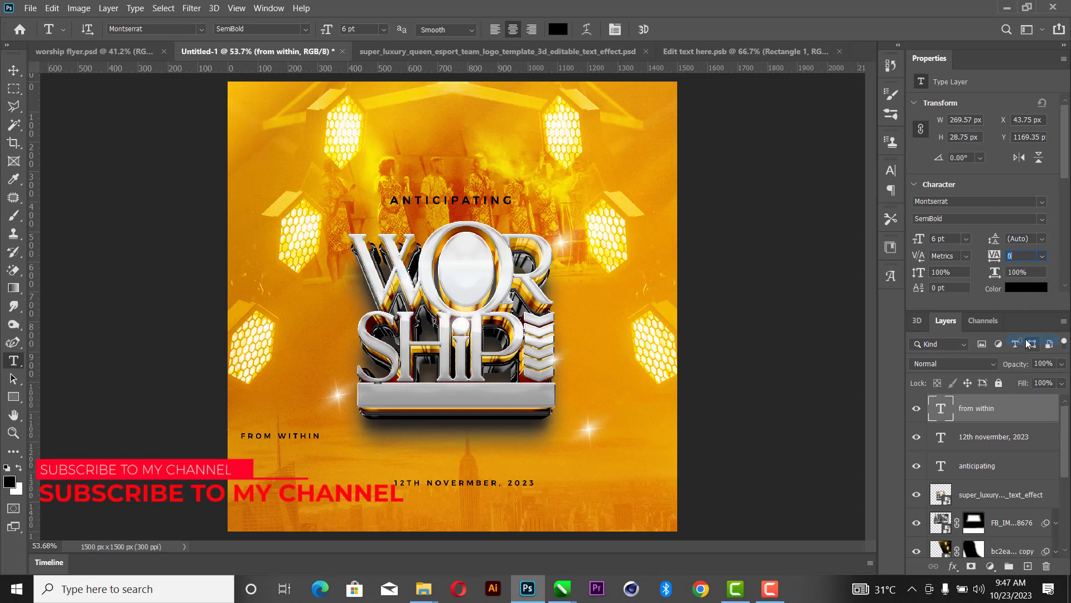
{"action": "left_click", "coordinate": [12, 72]}
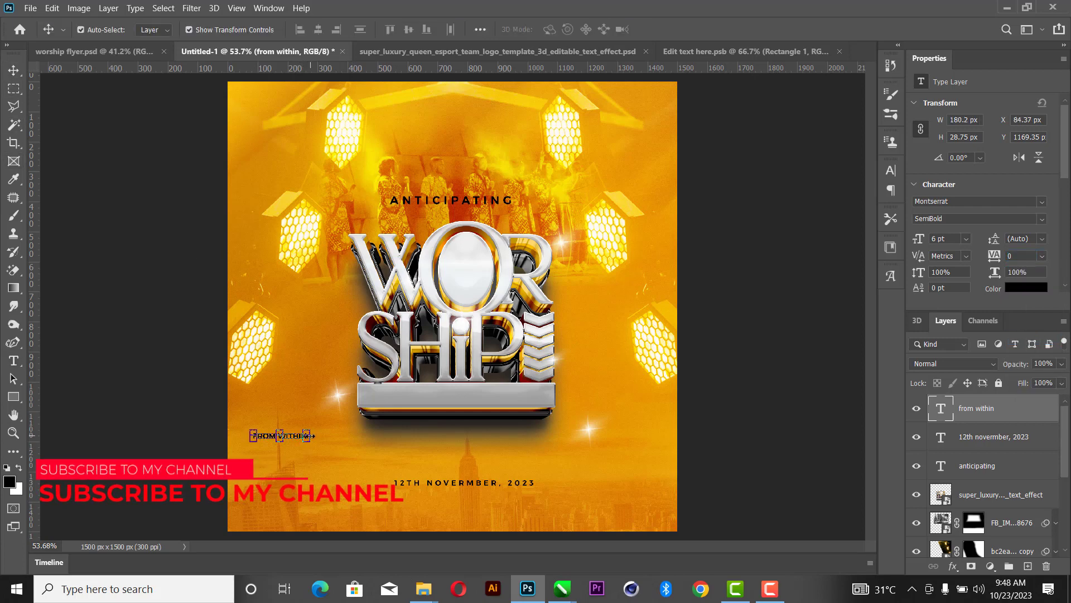
{"action": "left_click_drag", "start_coordinate": [306, 439], "coordinate": [511, 394]}
{"action": "left_click", "coordinate": [691, 29]}
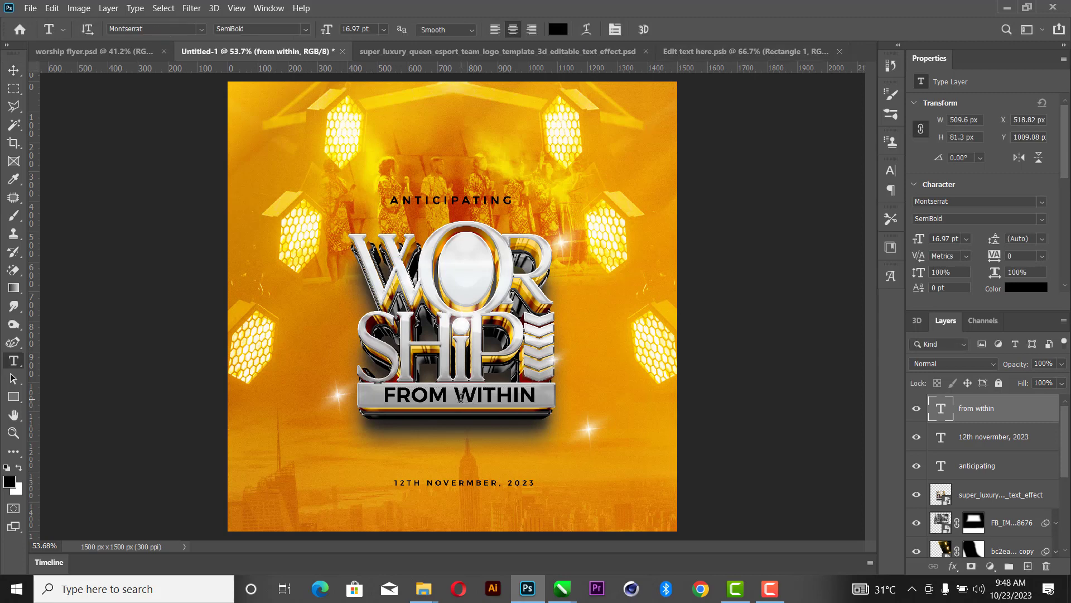
Change the word "WITHIN" on the bar to the ExtraBold style.
{"action": "left_click_drag", "start_coordinate": [461, 398], "coordinate": [537, 397]}
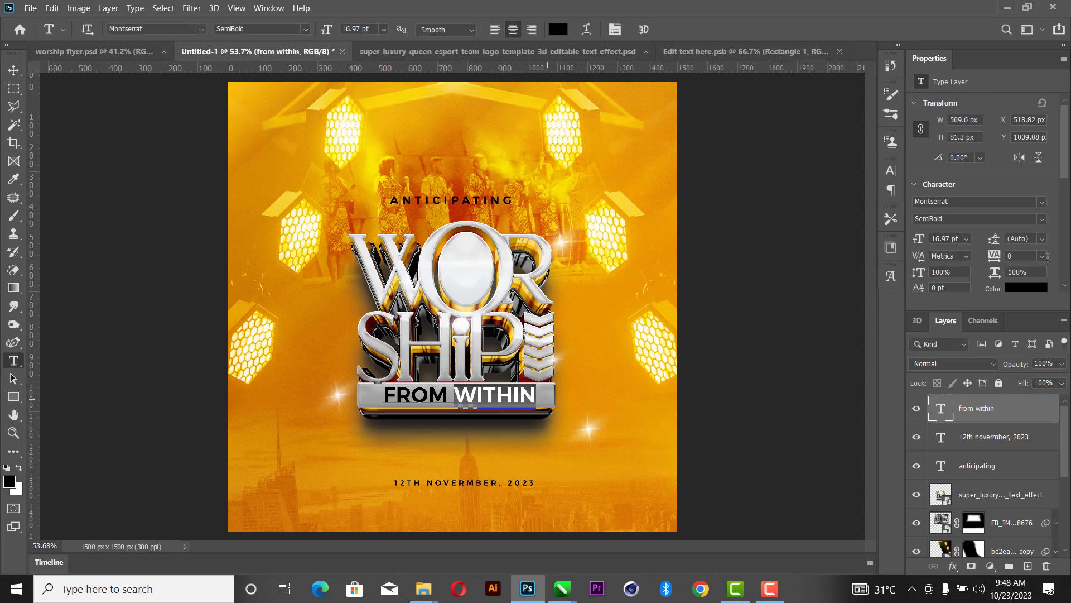
{"action": "left_click", "coordinate": [1043, 219]}
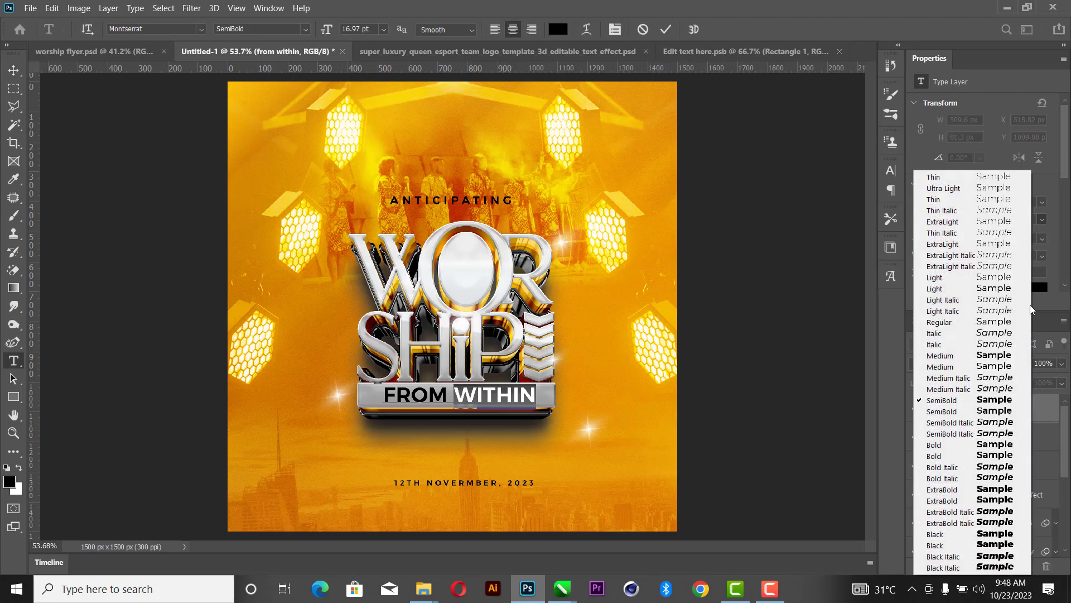
{"action": "left_click", "coordinate": [969, 490]}
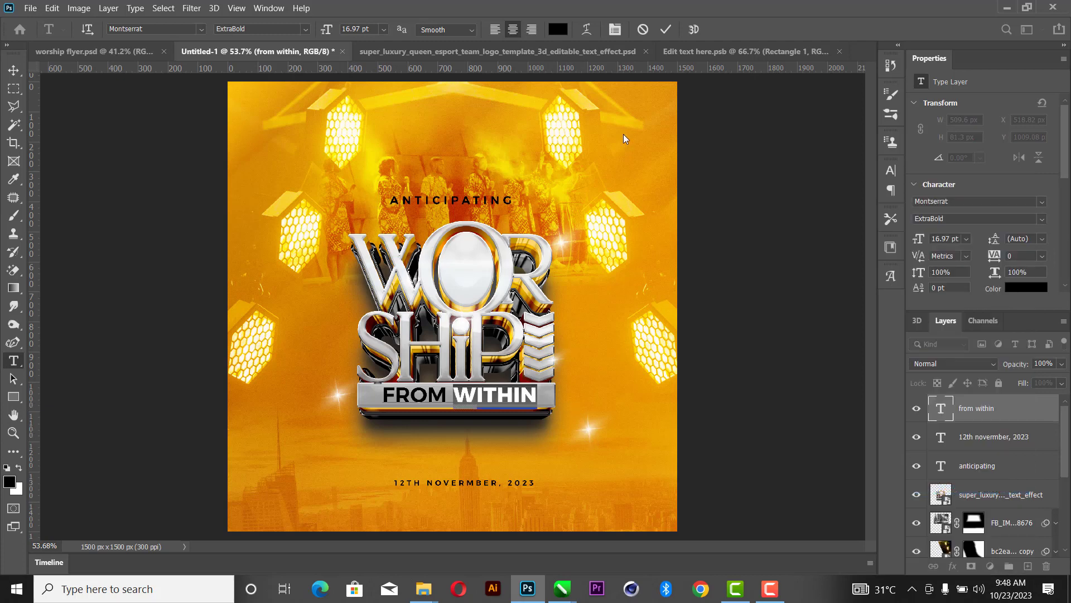
Reduce the word "FROM" on the bar to 14 pt.
{"action": "double_click", "coordinate": [445, 394]}
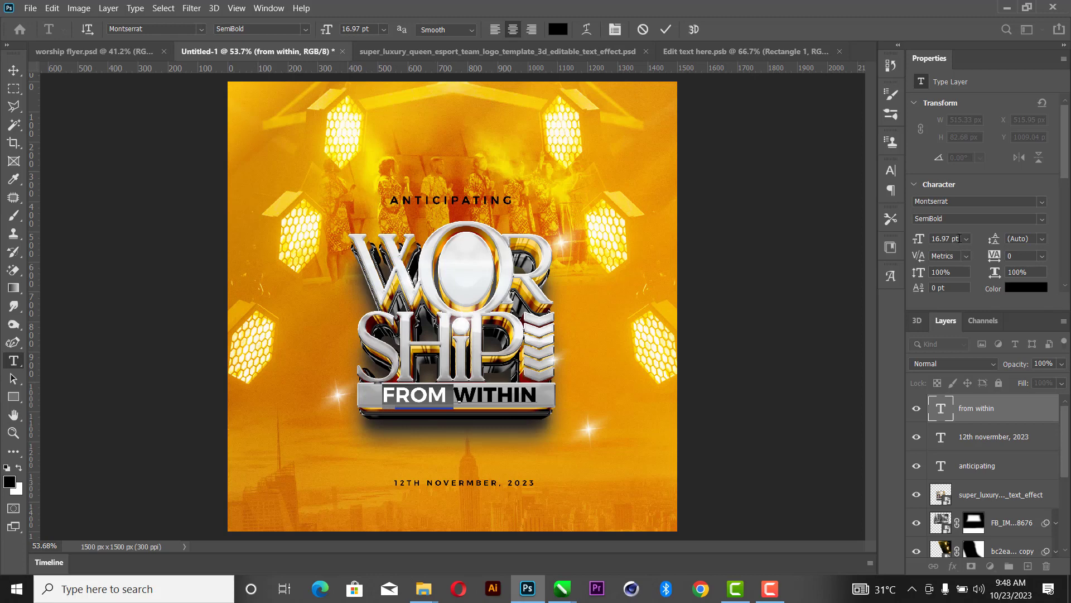
{"action": "left_click", "coordinate": [965, 239]}
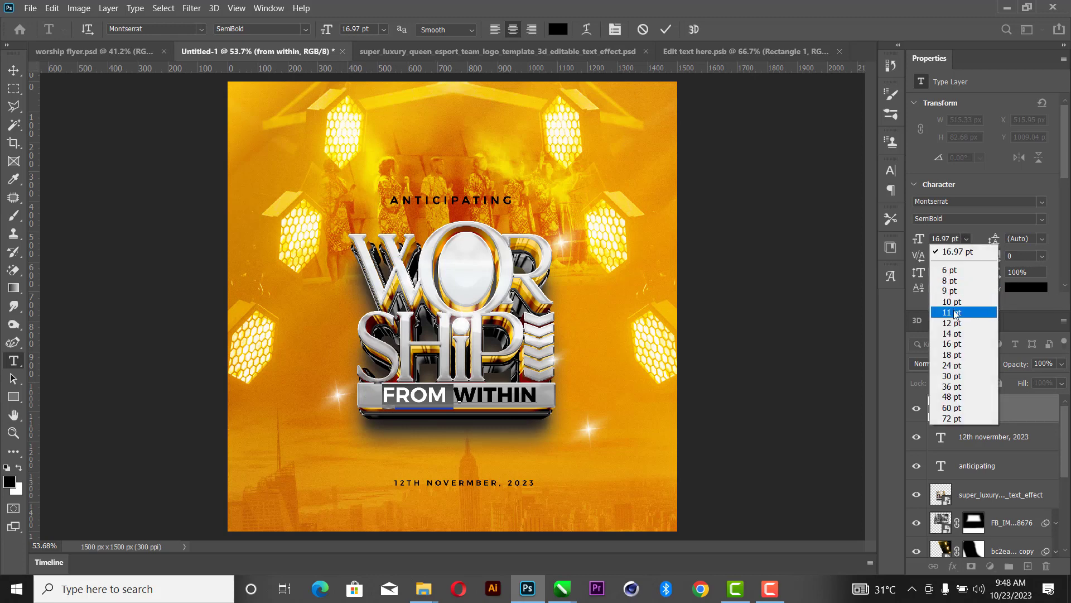
{"action": "left_click", "coordinate": [954, 333]}
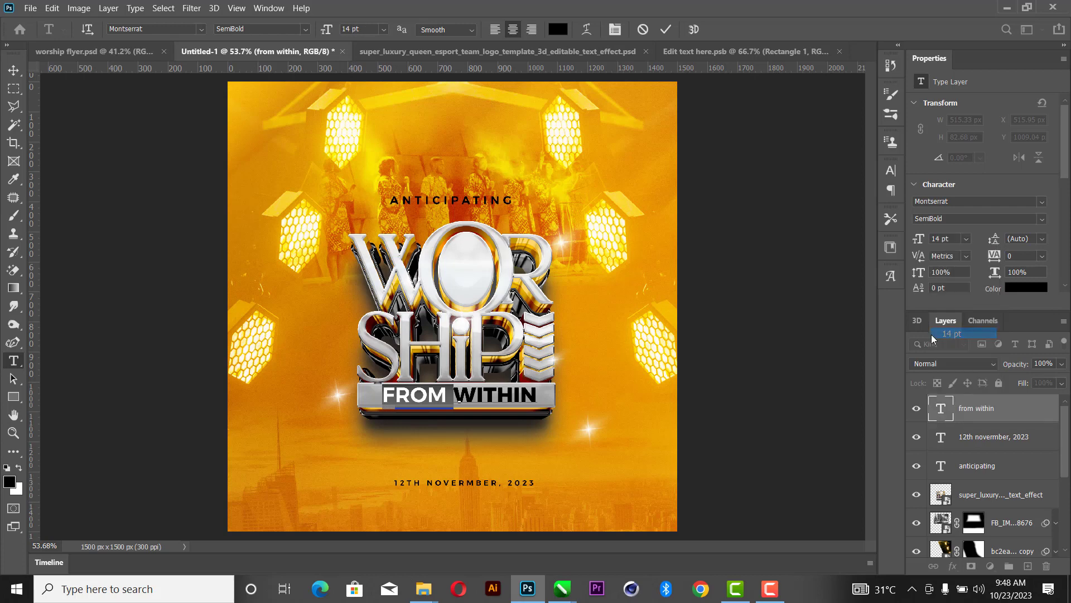
{"action": "left_click", "coordinate": [664, 30]}
{"action": "left_click", "coordinate": [490, 395]}
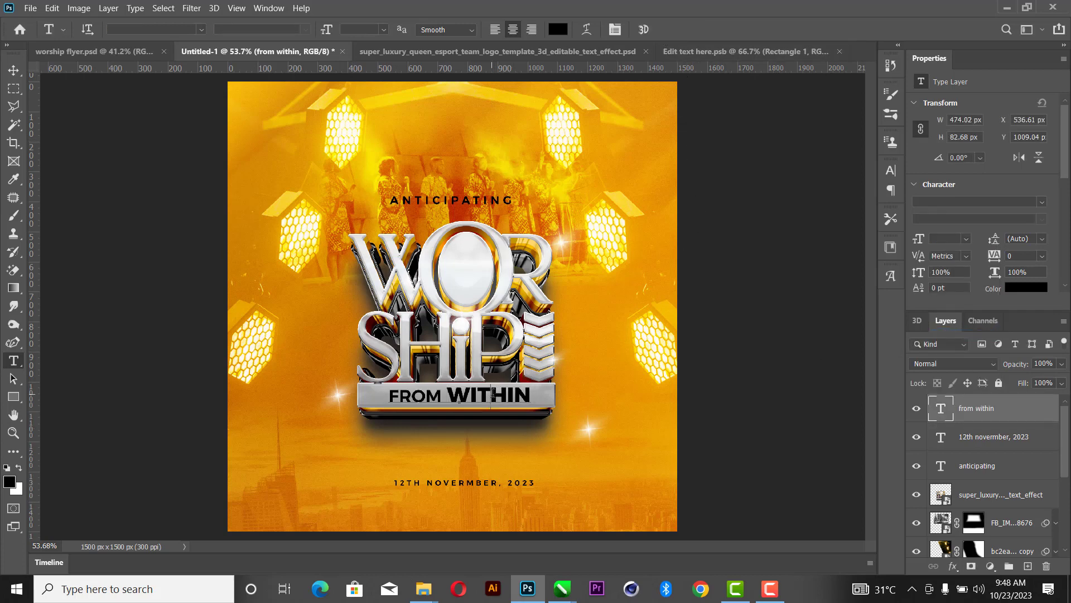
Set the tracking of the "from within" text to 50.
{"action": "left_click", "coordinate": [9, 73]}
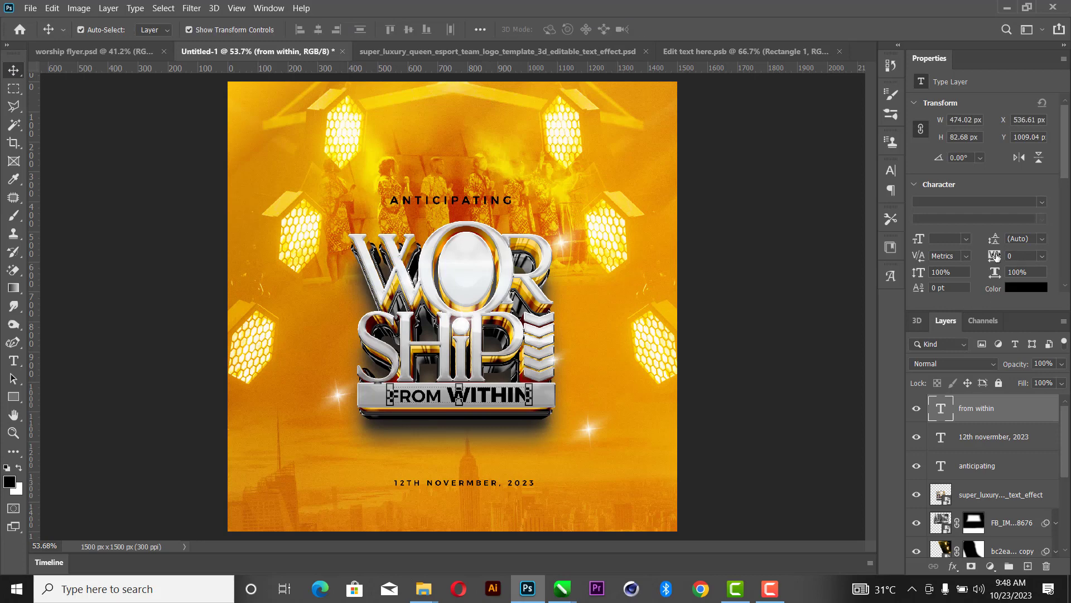
{"action": "left_click_drag", "start_coordinate": [997, 256], "coordinate": [995, 254]}
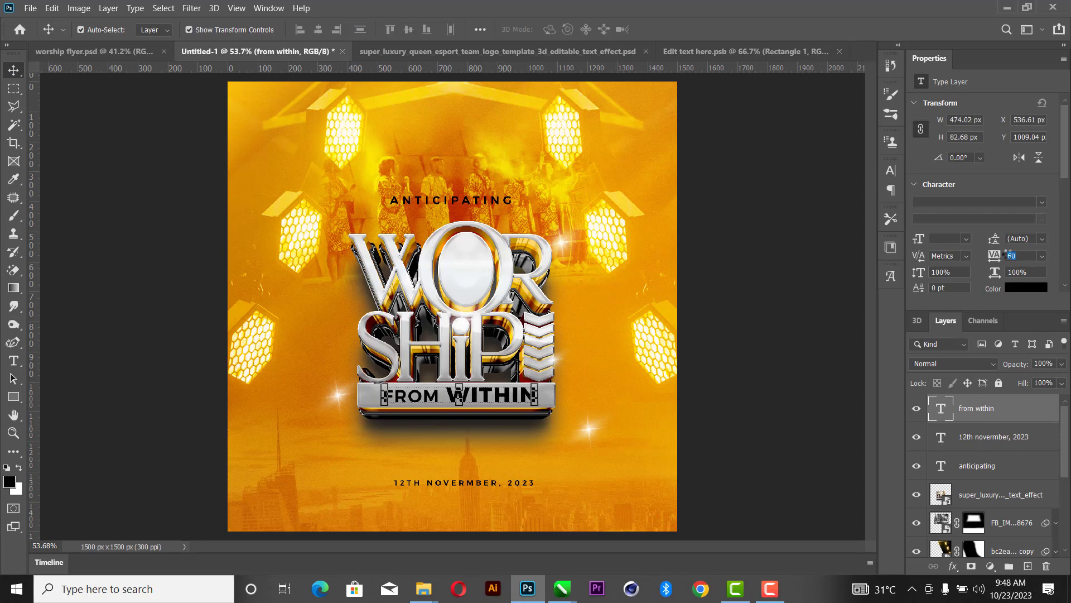
{"action": "left_click", "coordinate": [1041, 255]}
{"action": "left_click", "coordinate": [1026, 379]}
{"action": "left_click", "coordinate": [1042, 256]}
{"action": "left_click", "coordinate": [1024, 391]}
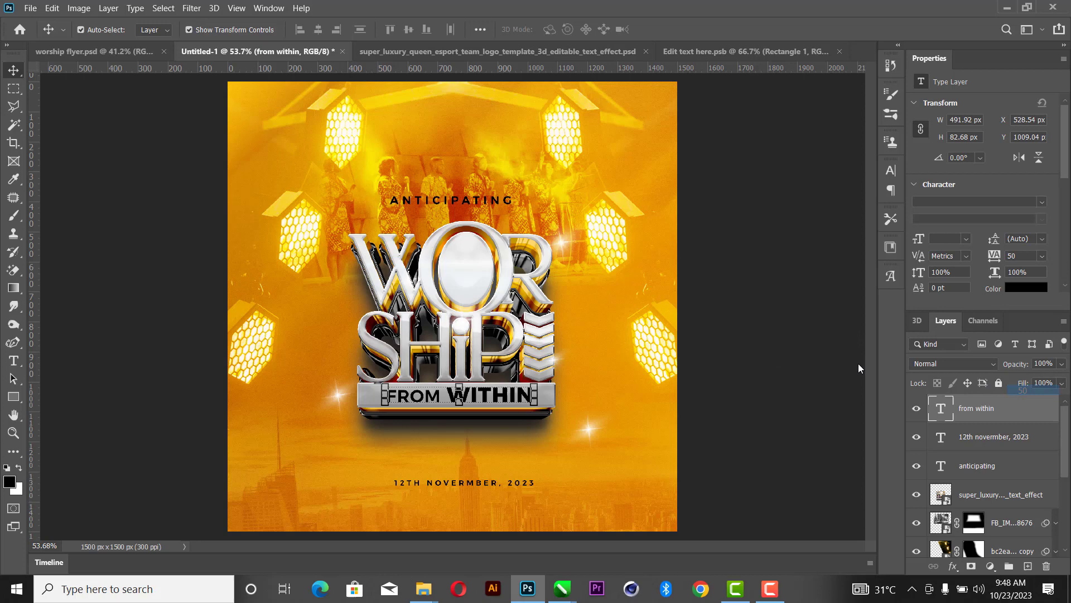
{"action": "left_click", "coordinate": [728, 334]}
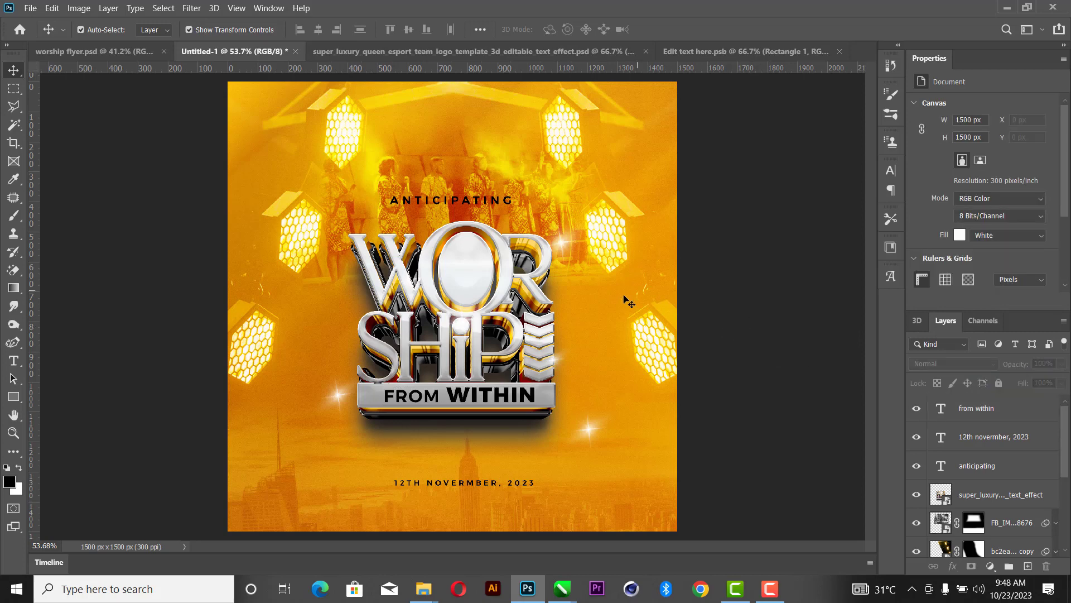
Scale the "from within" text and the 3D lettering together to about 107% by widening both sides.
{"action": "left_click", "coordinate": [511, 393]}
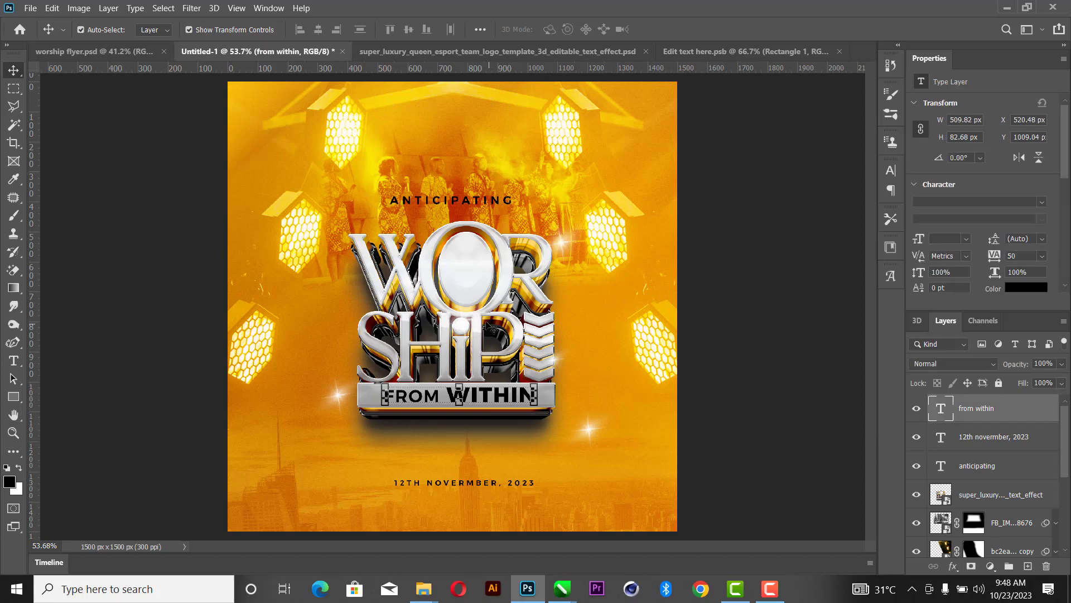
{"action": "left_click", "coordinate": [482, 294]}
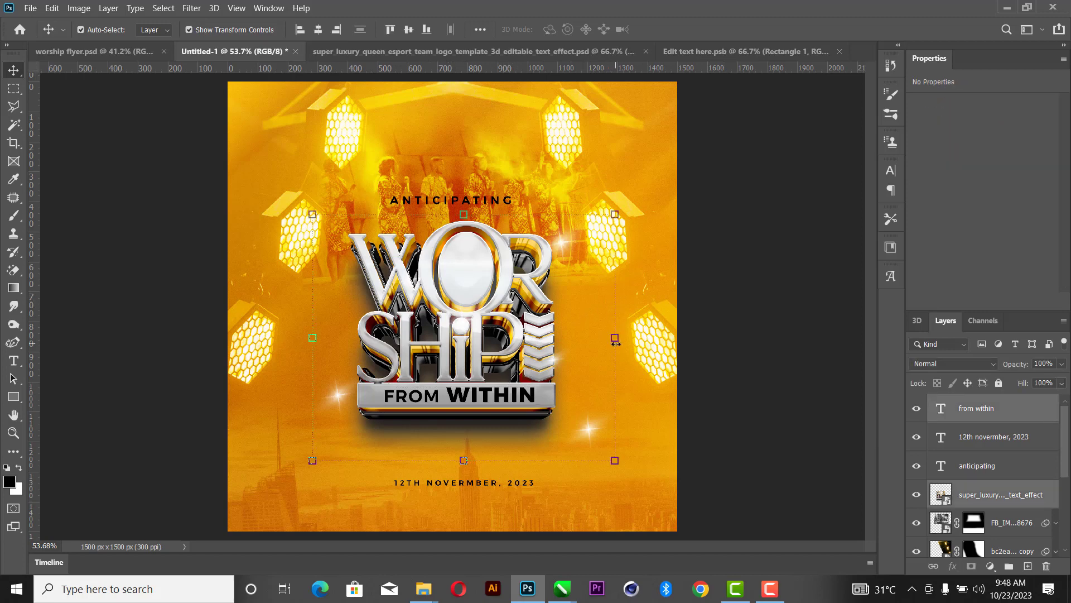
{"action": "left_click_drag", "start_coordinate": [615, 338], "coordinate": [624, 338]}
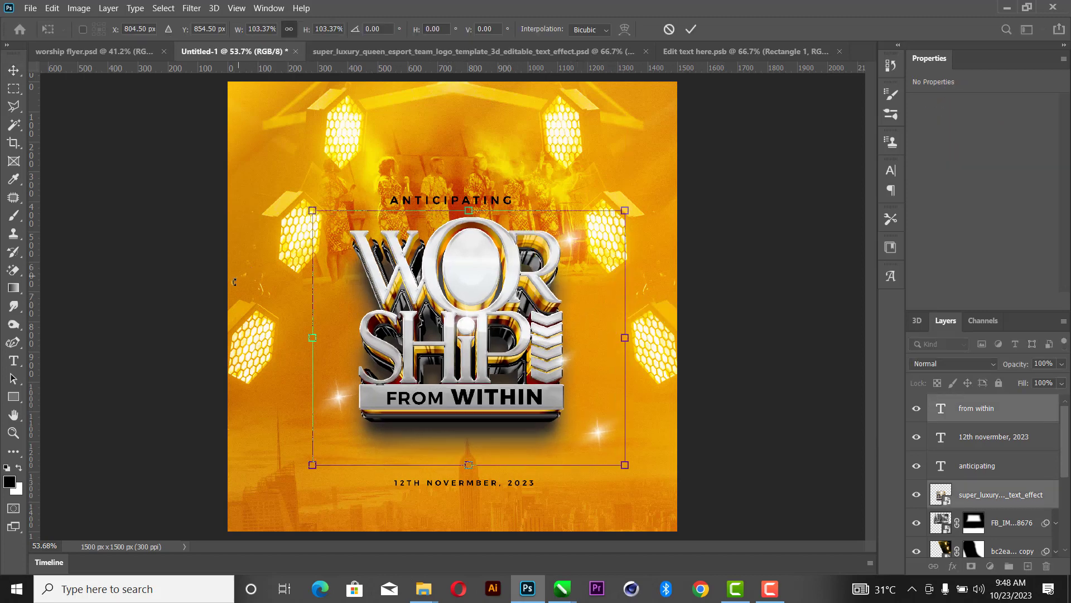
{"action": "left_click_drag", "start_coordinate": [305, 331], "coordinate": [296, 331]}
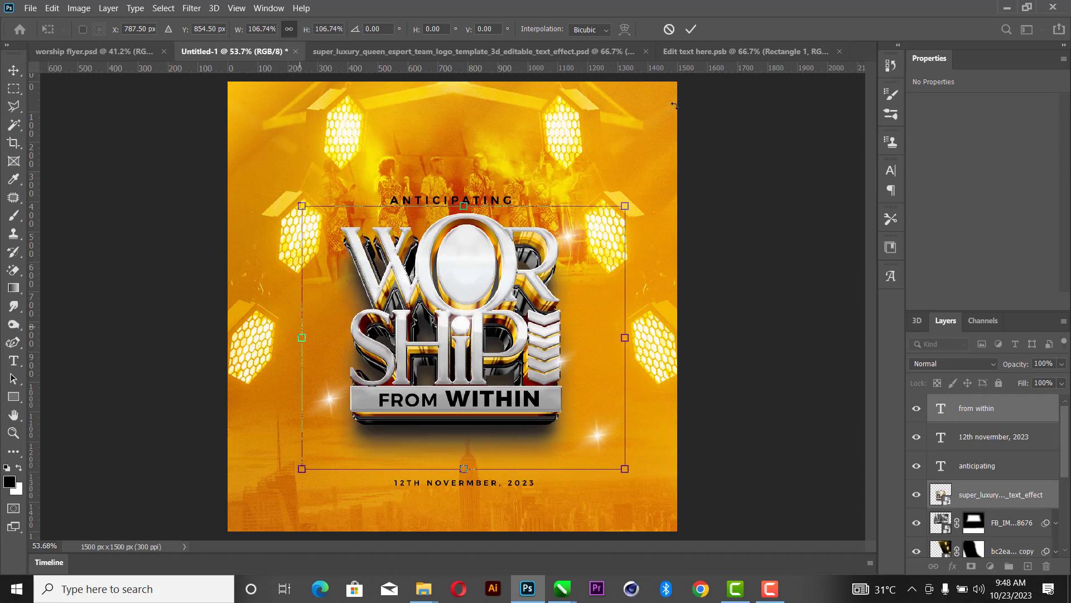
{"action": "left_click", "coordinate": [690, 35]}
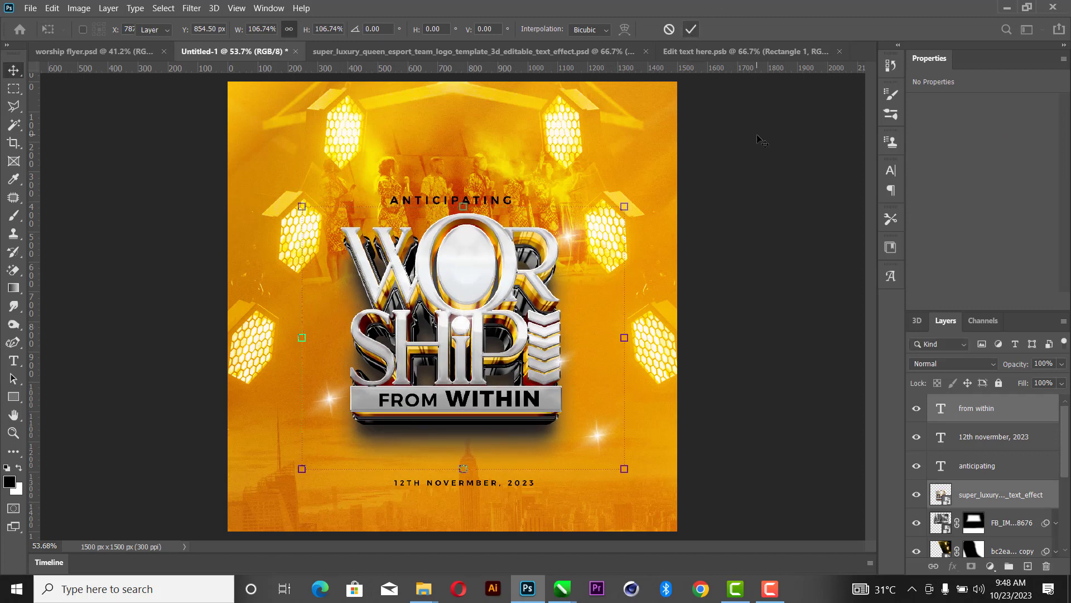
Move the "ANTICIPATING" line up above the enlarged lettering to about Y 342 px.
{"action": "left_click", "coordinate": [476, 198]}
{"action": "mouse_move", "coordinate": [476, 198]}
{"action": "left_mouse_down"}
{"action": "mouse_move", "coordinate": [476, 170]}
{"action": "mouse_move", "coordinate": [476, 196]}
{"action": "left_mouse_up"}
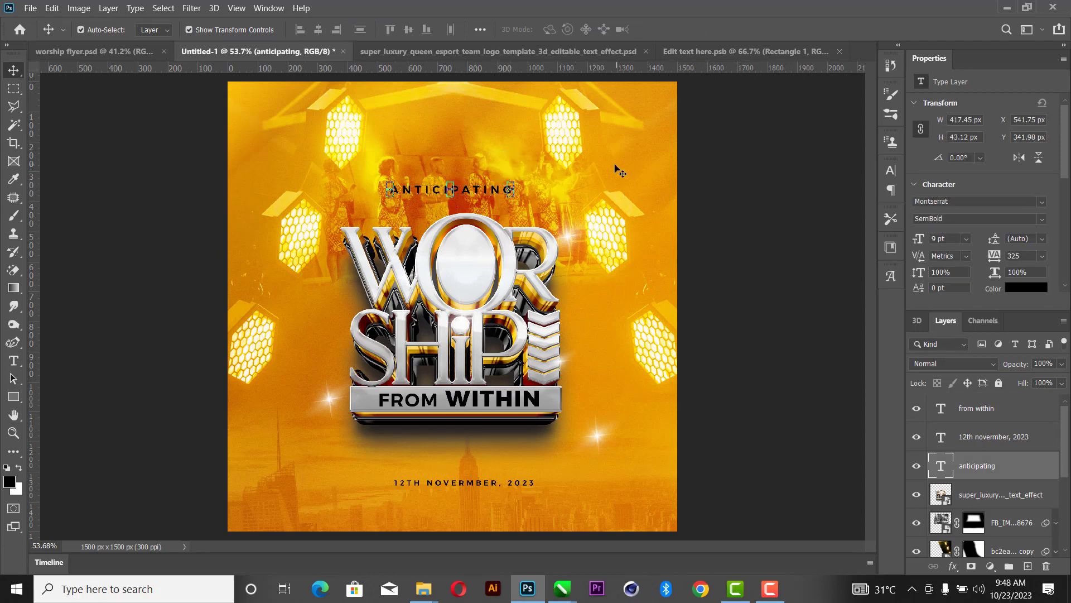
{"action": "left_click", "coordinate": [759, 186]}
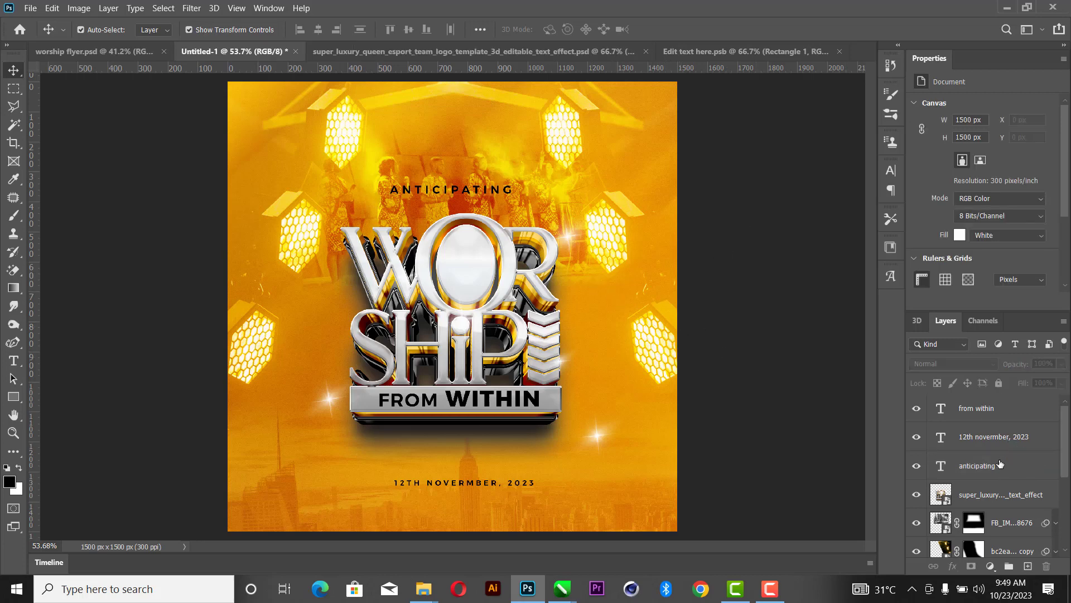
Add a new layer above the "from within" text and set the brush's foreground colour to ffc600, starting from a sampled yellow.
{"action": "left_click", "coordinate": [991, 412]}
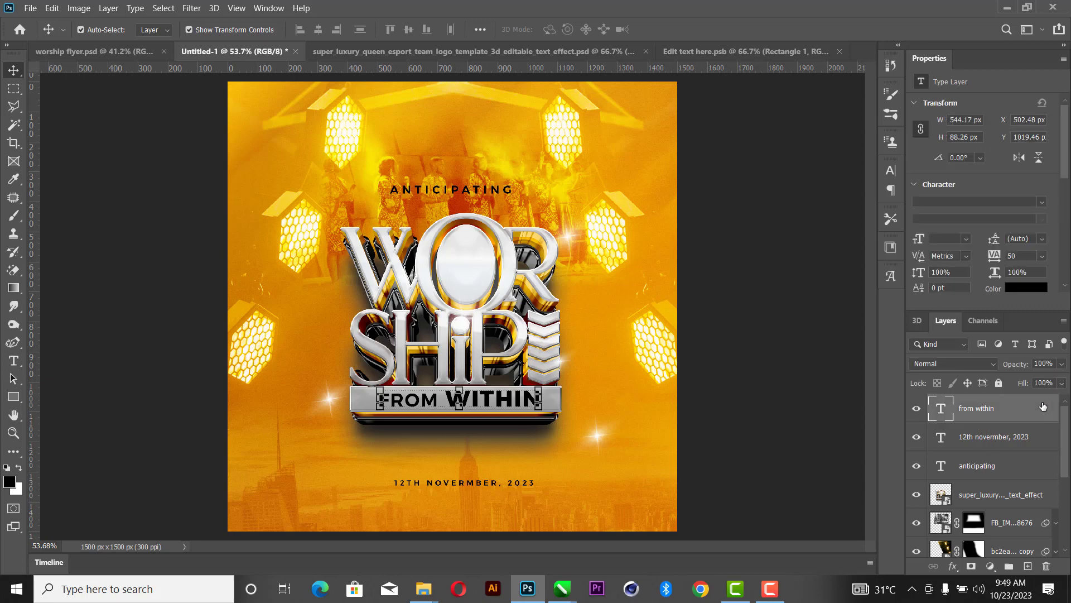
{"action": "left_click", "coordinate": [1027, 566]}
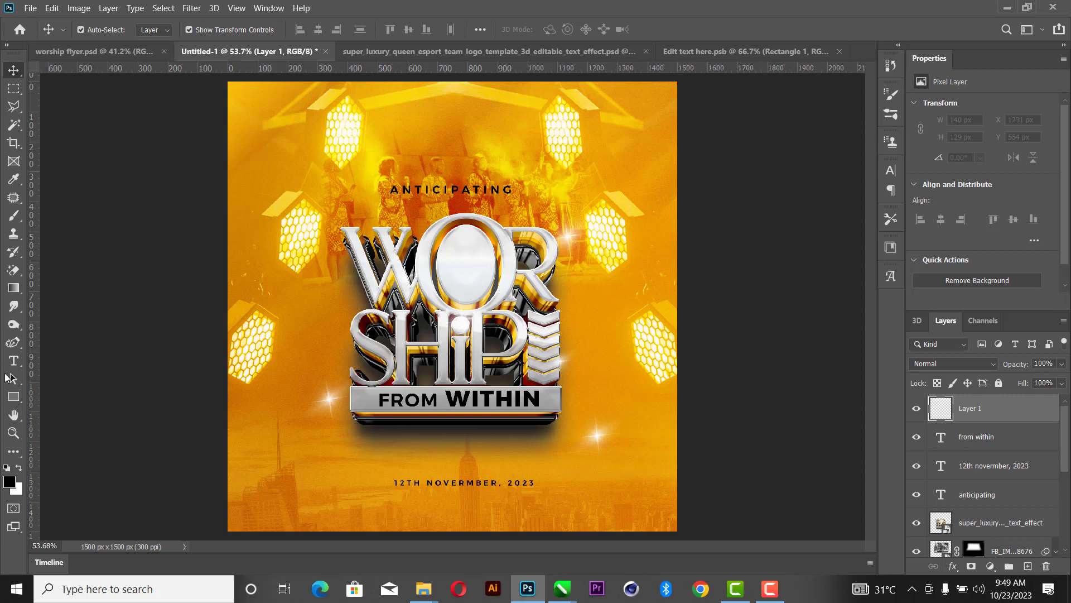
{"action": "key", "text": "b"}
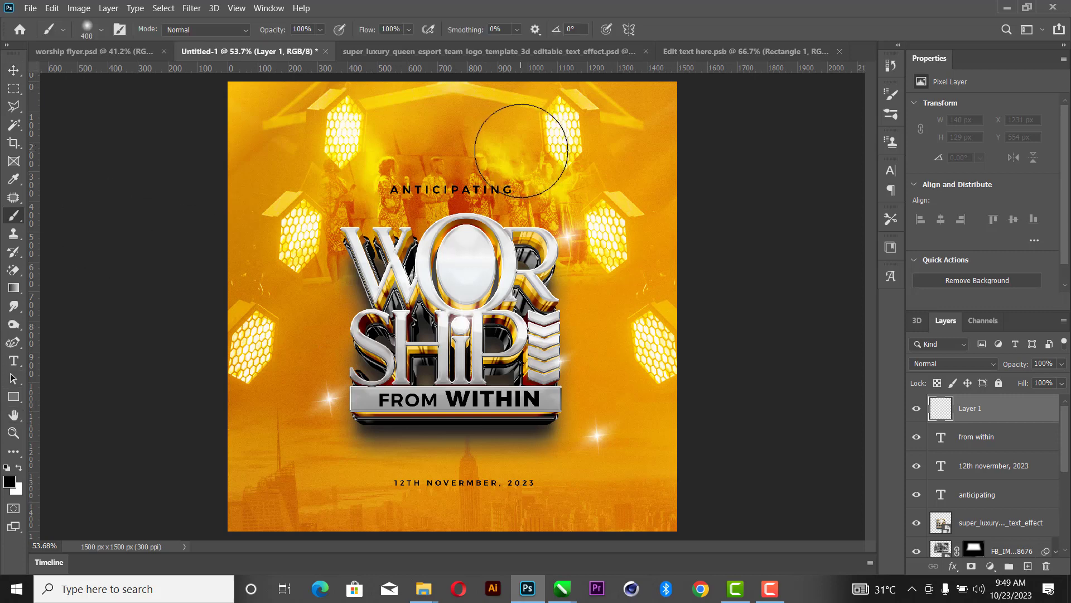
{"action": "left_click", "coordinate": [507, 163], "text": "alt"}
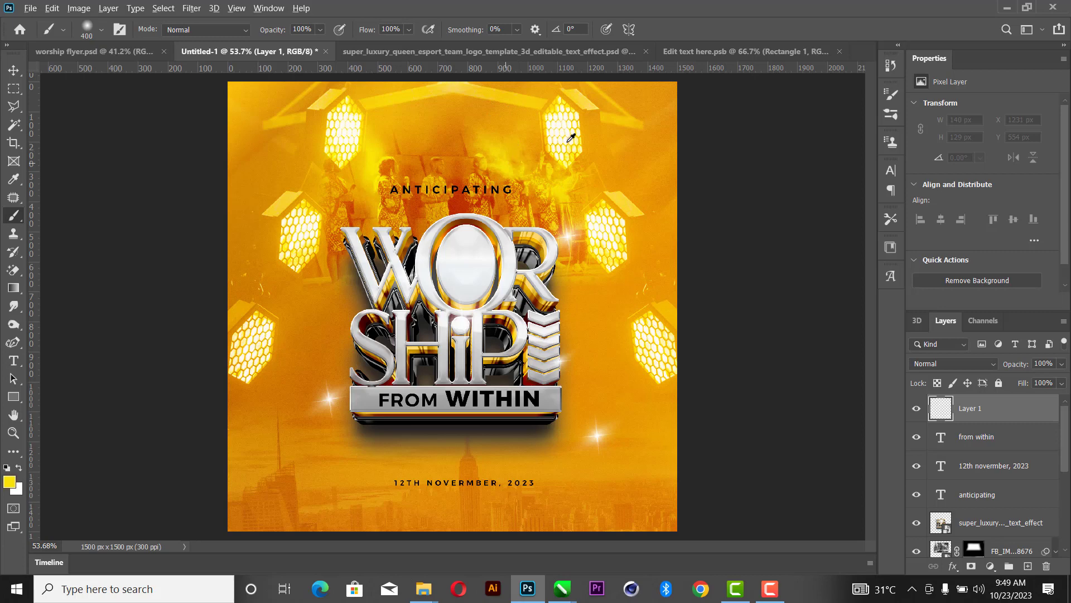
{"action": "left_click", "coordinate": [10, 483]}
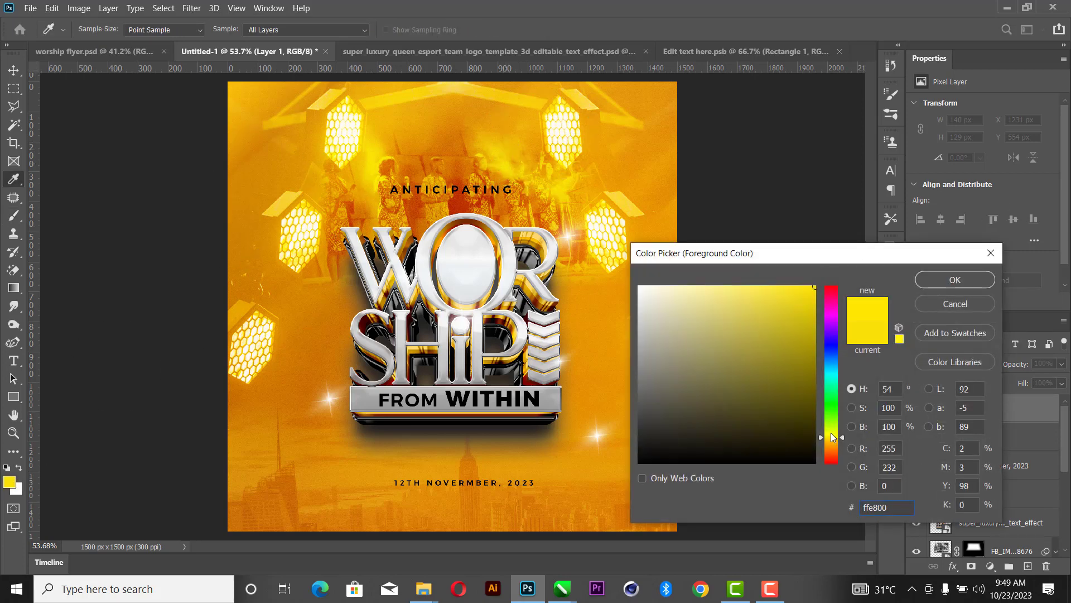
{"action": "left_click_drag", "start_coordinate": [831, 433], "coordinate": [834, 440]}
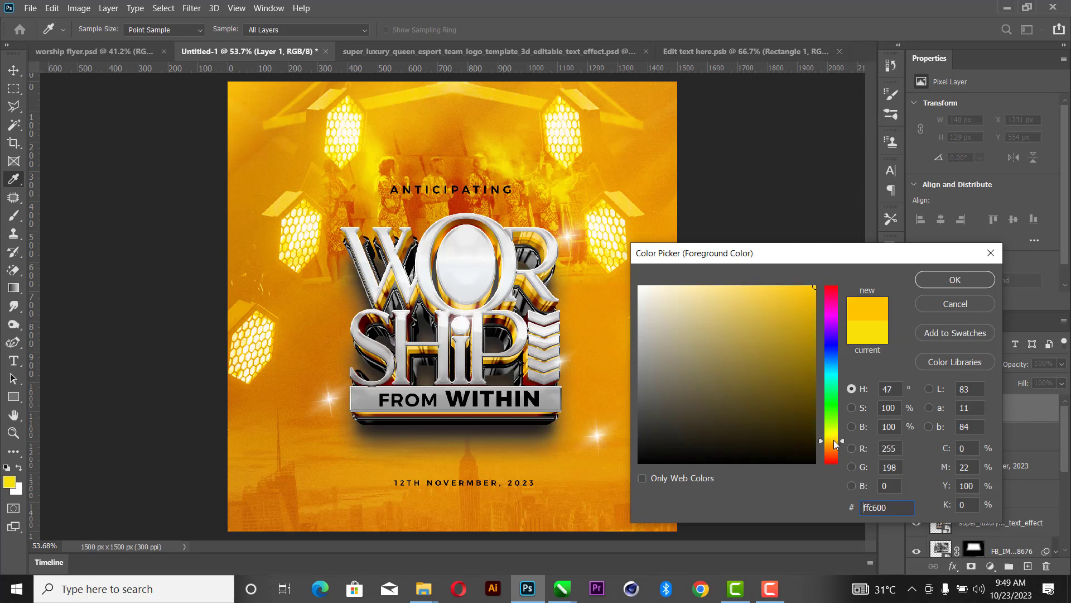
{"action": "left_click", "coordinate": [969, 280]}
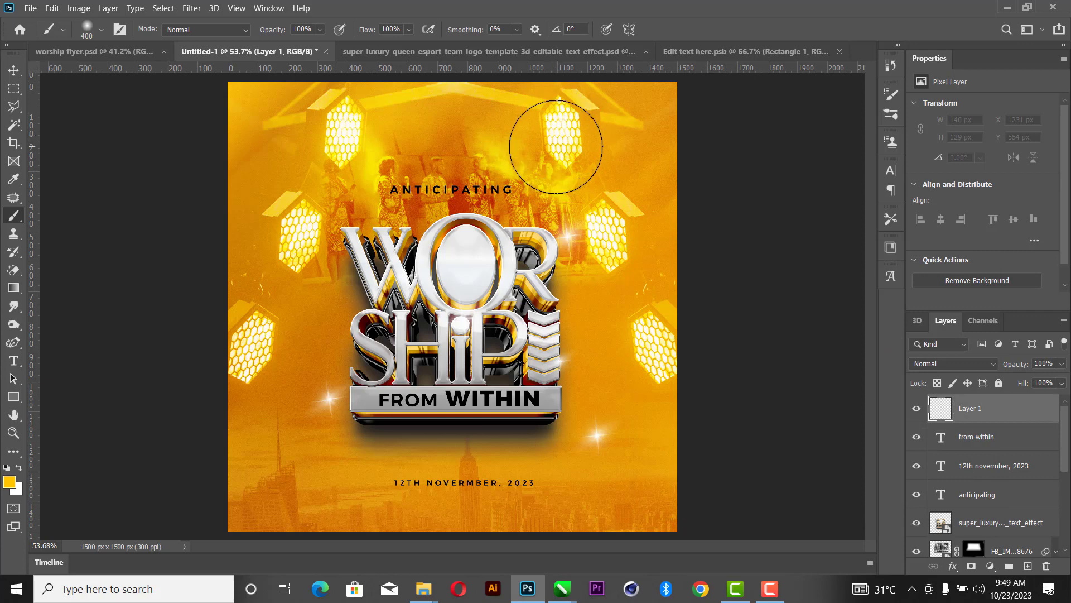
Paint one soft 400 px glow dab over the O of the lettering and enlarge it to about 762 × 764 px.
{"action": "left_click", "coordinate": [461, 266]}
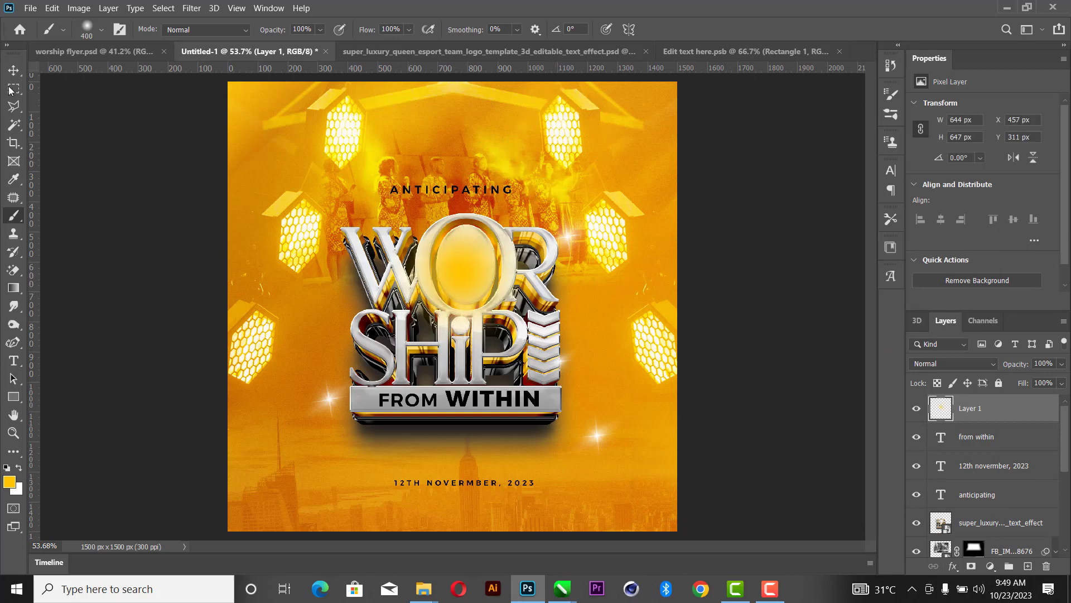
{"action": "left_click", "coordinate": [14, 70]}
{"action": "key", "text": "ctrl+t"}
{"action": "left_click_drag", "start_coordinate": [557, 272], "coordinate": [594, 262]}
{"action": "left_click_drag", "start_coordinate": [498, 279], "coordinate": [472, 299]}
{"action": "left_click", "coordinate": [690, 29]}
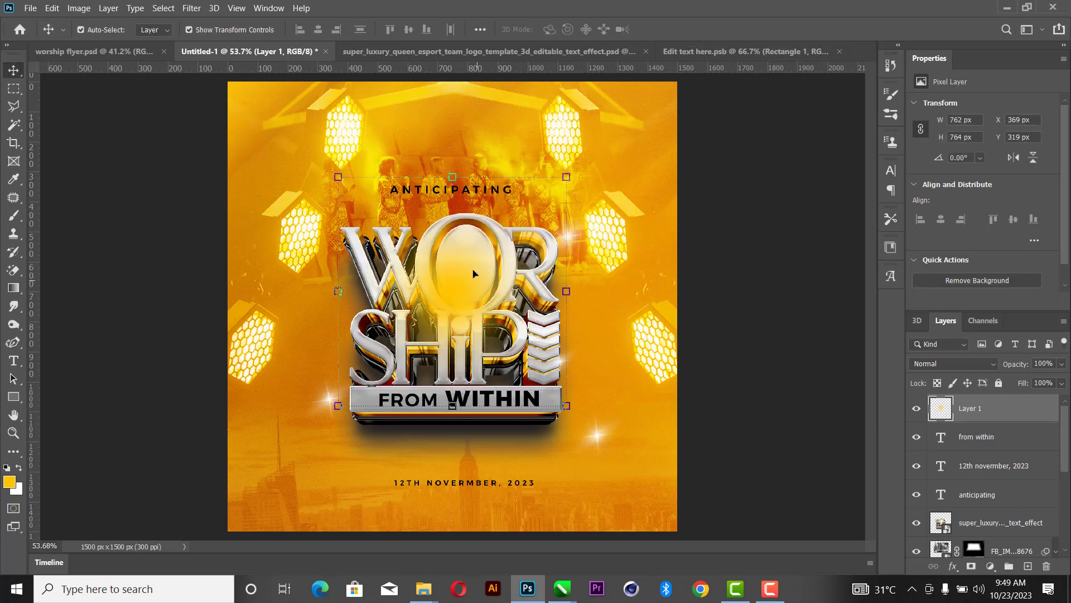
Set the glow layer to Screen, move it over the lettering's upper-right side and enlarge it to about 846 × 848 px.
{"action": "left_click", "coordinate": [989, 367]}
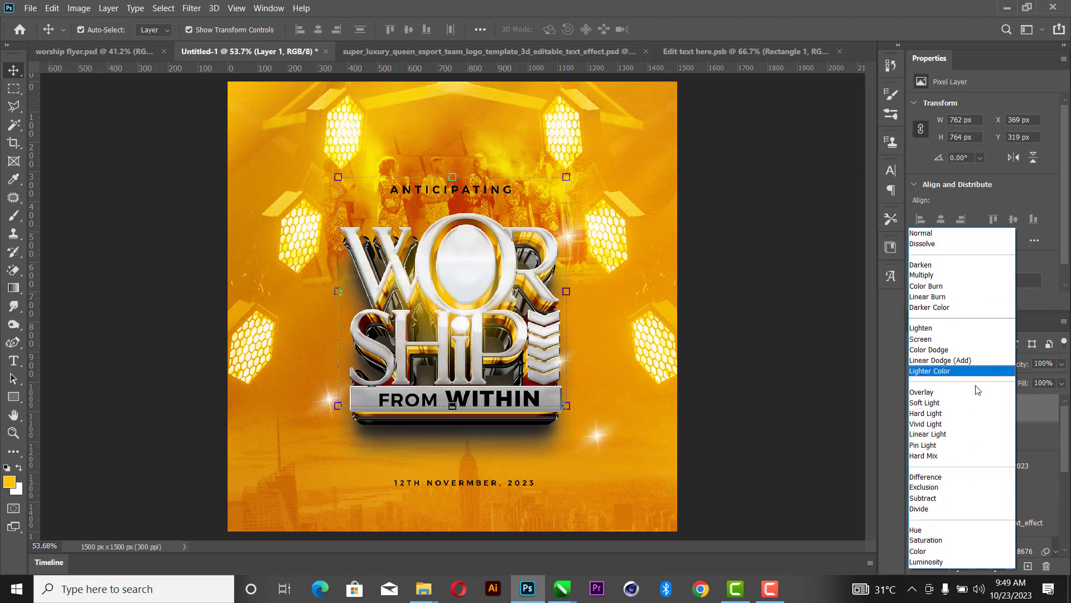
{"action": "left_click", "coordinate": [935, 339]}
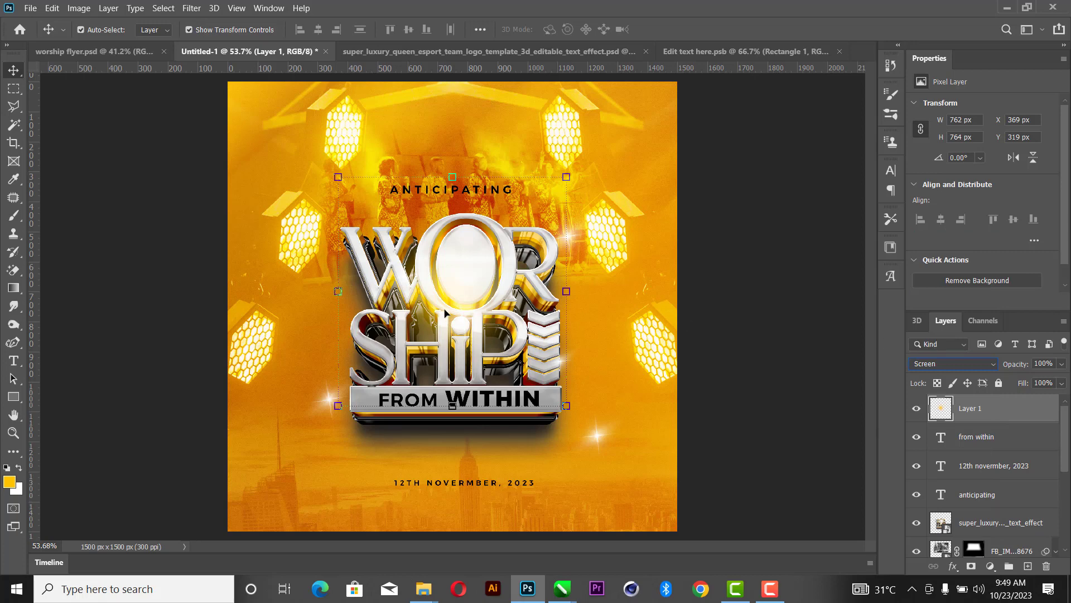
{"action": "left_click_drag", "start_coordinate": [470, 272], "coordinate": [564, 245]}
{"action": "left_click_drag", "start_coordinate": [662, 264], "coordinate": [677, 265]}
{"action": "left_click_drag", "start_coordinate": [440, 267], "coordinate": [424, 267]}
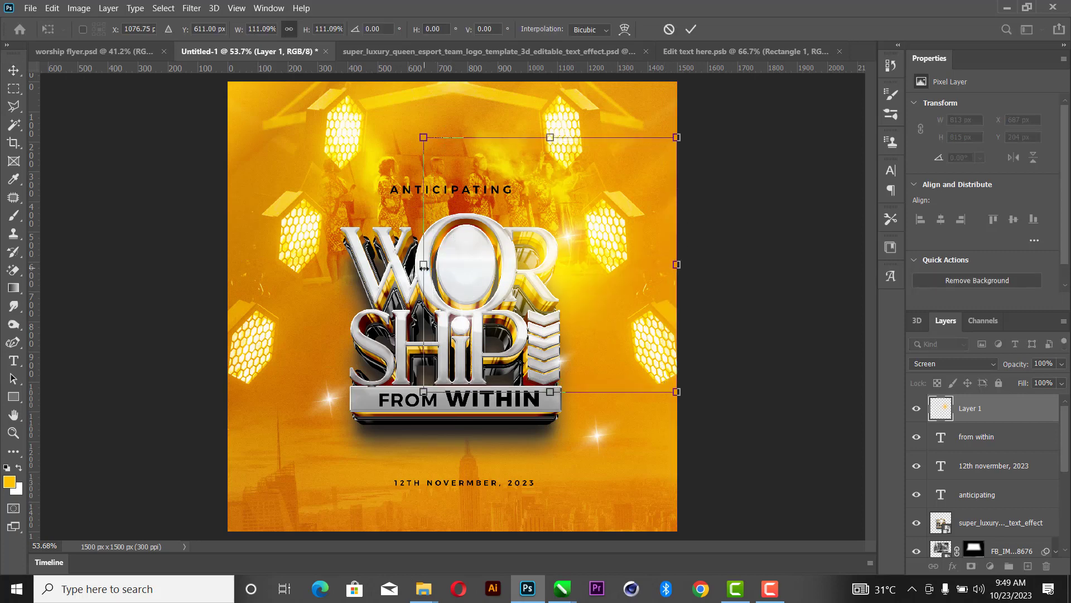
{"action": "left_click", "coordinate": [691, 29]}
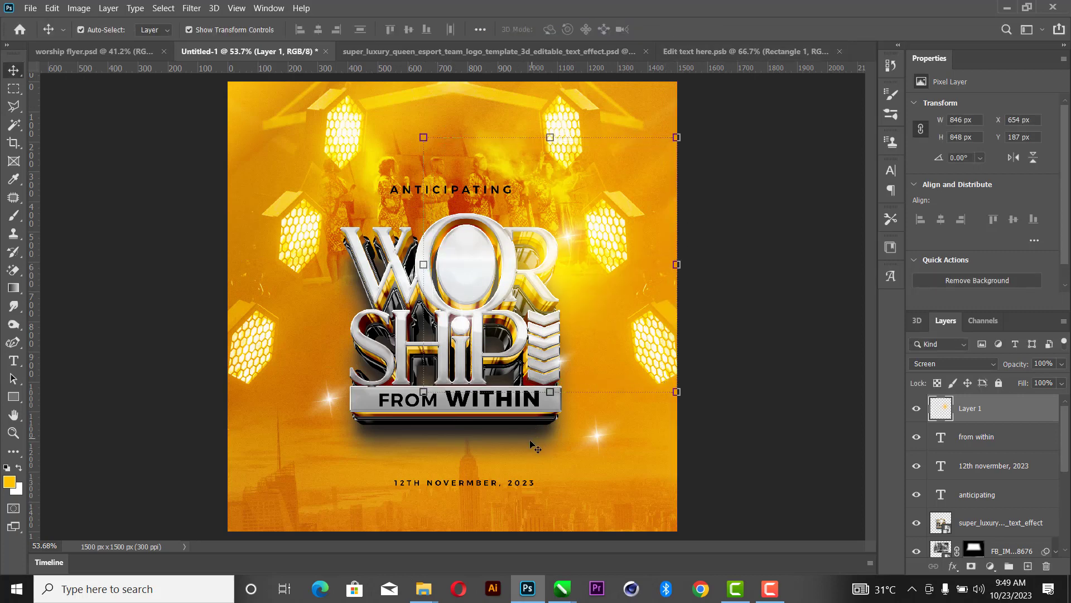
Duplicate the glow three times around the lettering, at its upper-left, lower-left and lower-right sides.
{"action": "left_click_drag", "start_coordinate": [545, 285], "coordinate": [328, 413]}
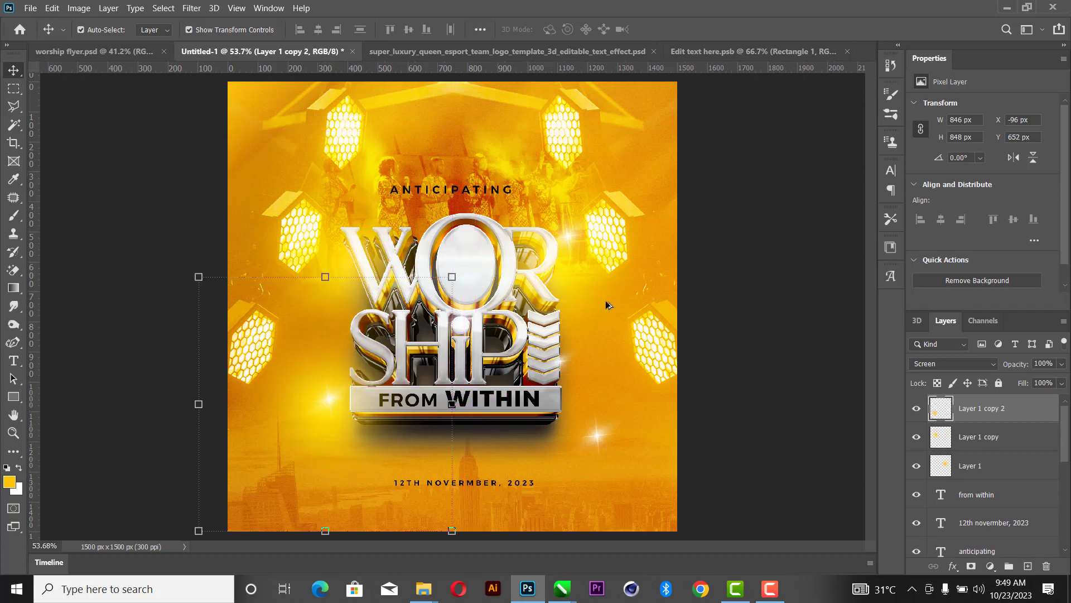
{"action": "left_click", "coordinate": [798, 253]}
{"action": "left_click", "coordinate": [330, 406]}
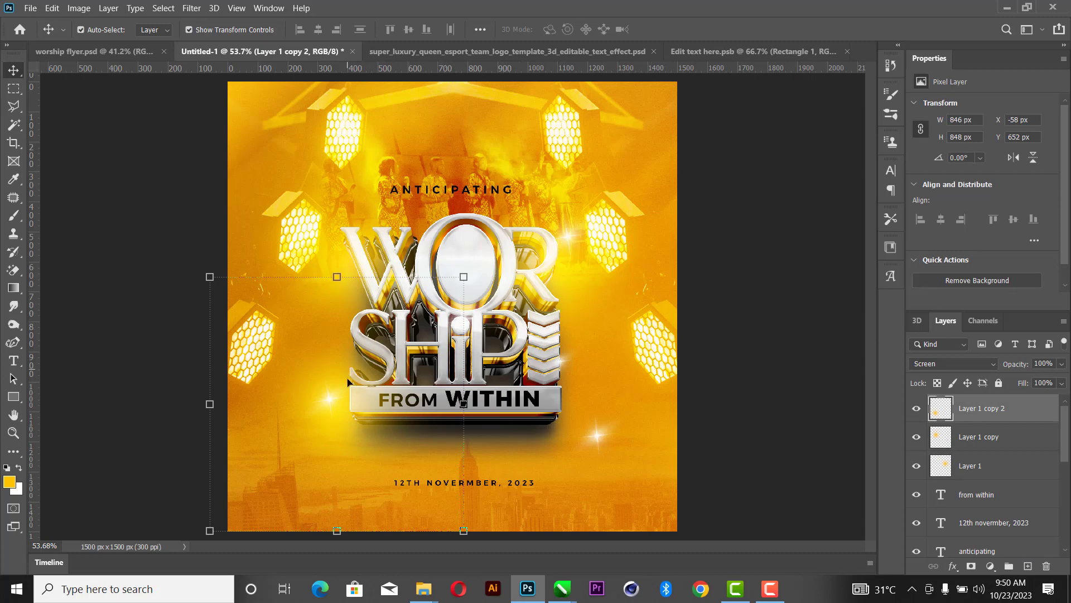
{"action": "left_click_drag", "start_coordinate": [348, 381], "coordinate": [565, 437]}
{"action": "left_click", "coordinate": [781, 240]}
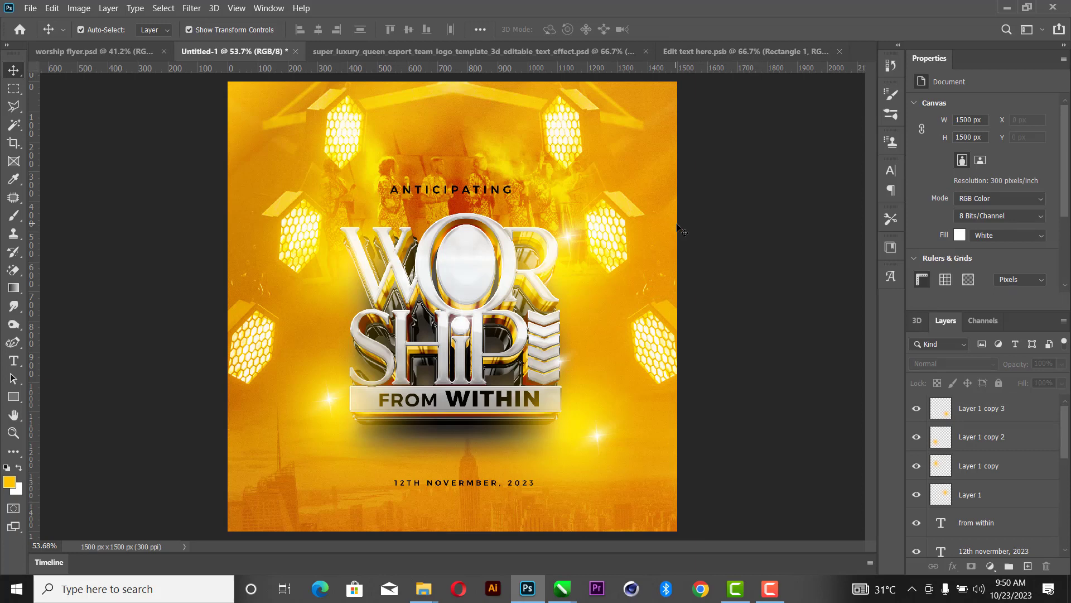
Stamp all visible layers into a new merged layer above the topmost glow copy.
{"action": "left_click", "coordinate": [998, 409]}
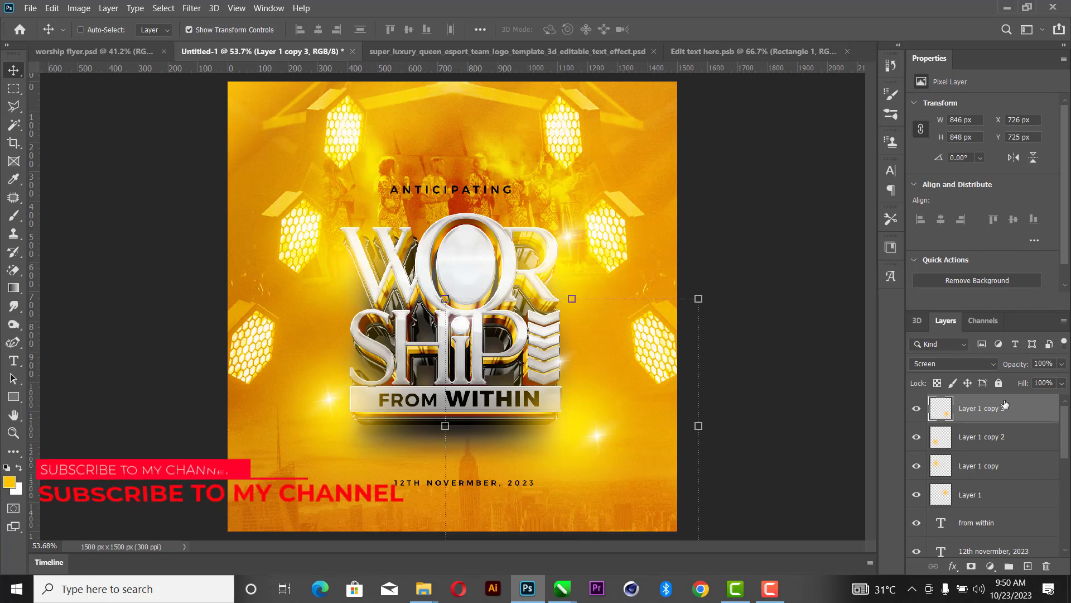
{"action": "key", "text": "ctrl+z"}
{"action": "key", "text": "ctrl+shift+alt+e"}
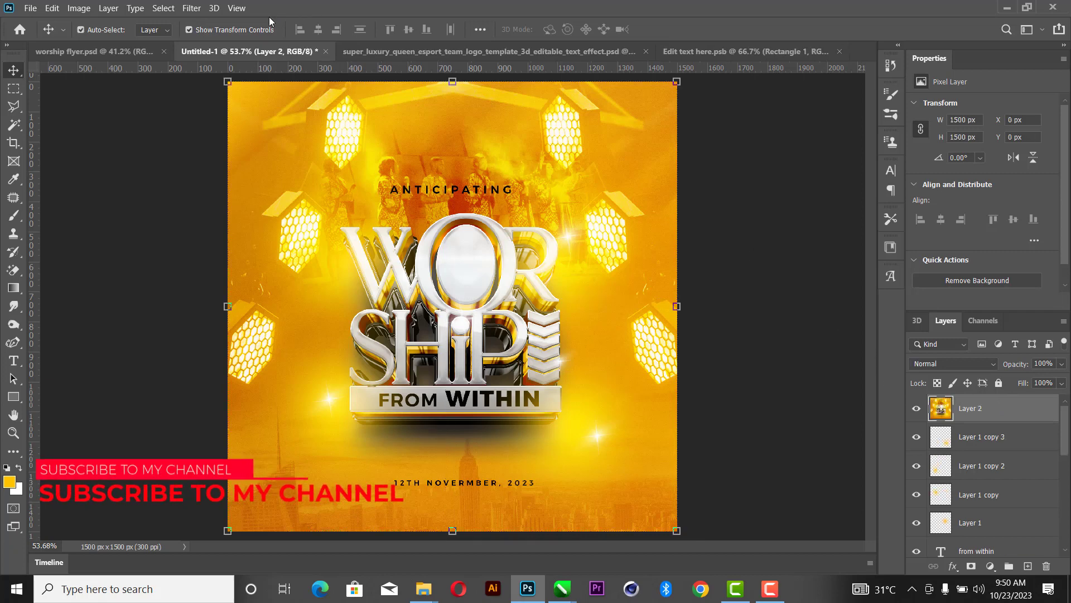
Start the Camera Raw Filter on the merged layer and set contrast +10, highlights +12, shadows -14, whites +5 and blacks -12.
{"action": "left_click", "coordinate": [191, 8]}
{"action": "left_click", "coordinate": [209, 84]}
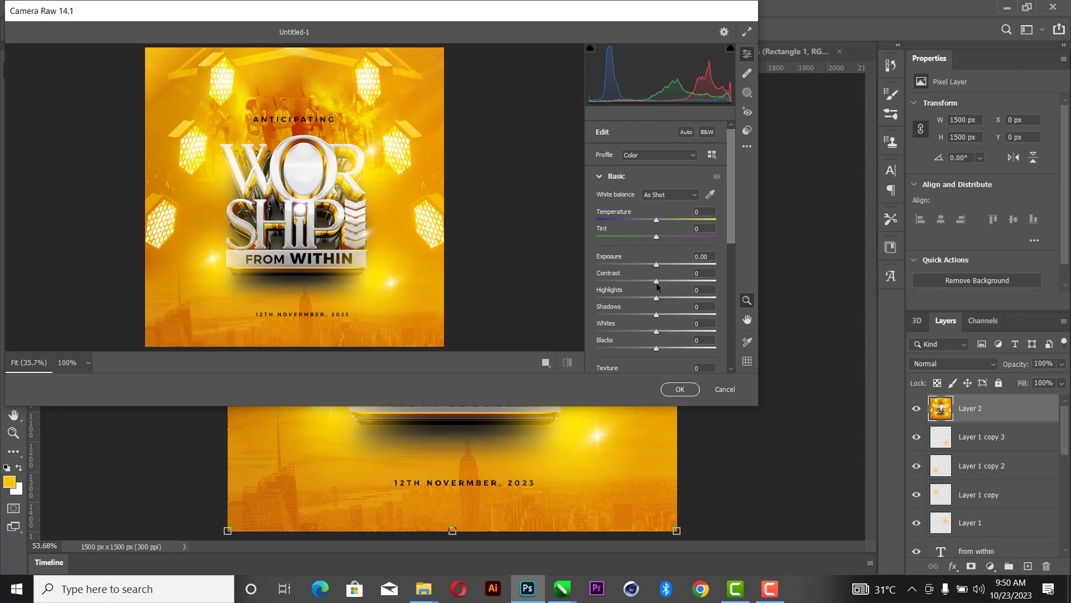
{"action": "left_click_drag", "start_coordinate": [657, 284], "coordinate": [646, 316]}
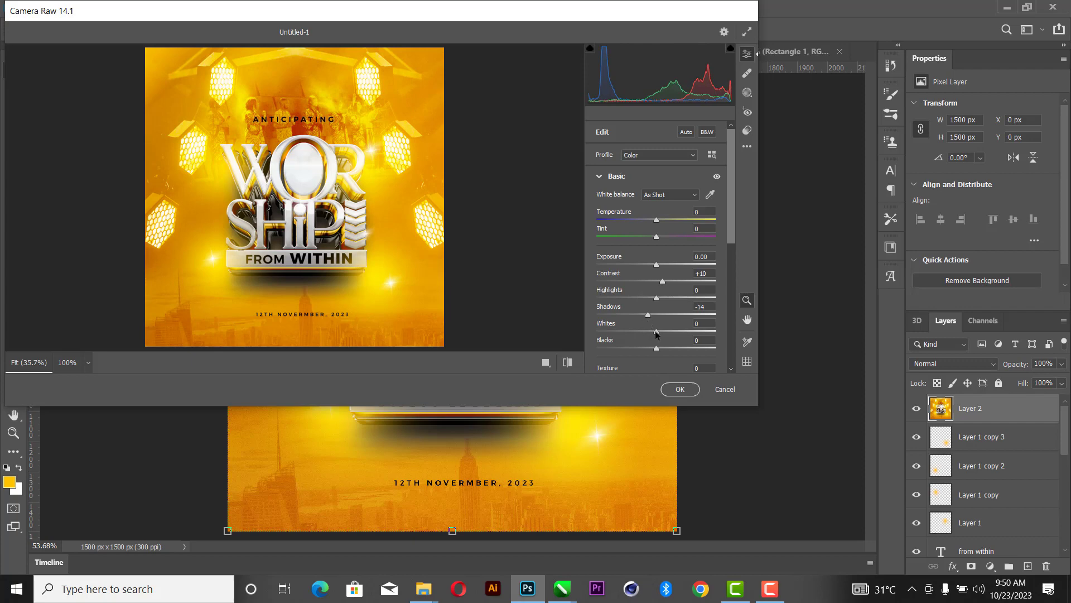
{"action": "mouse_move", "coordinate": [656, 331]}
{"action": "left_mouse_down"}
{"action": "mouse_move", "coordinate": [539, 345]}
{"action": "mouse_move", "coordinate": [706, 345]}
{"action": "mouse_move", "coordinate": [659, 344]}
{"action": "left_mouse_up"}
{"action": "mouse_move", "coordinate": [655, 300]}
{"action": "left_mouse_down"}
{"action": "mouse_move", "coordinate": [626, 306]}
{"action": "mouse_move", "coordinate": [662, 305]}
{"action": "left_mouse_up"}
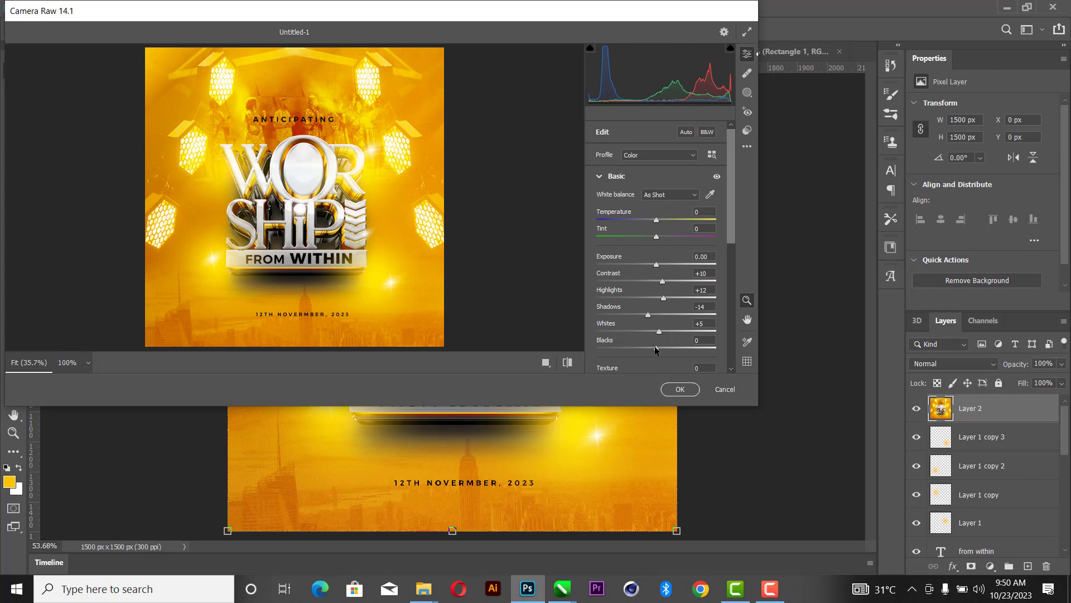
{"action": "left_click_drag", "start_coordinate": [656, 349], "coordinate": [648, 349]}
Set the Camera Raw texture to +36, clarity to +5 and vibrance to +18.
{"action": "scroll", "coordinate": [650, 349], "scroll_direction": "down", "scroll_amount": 1}
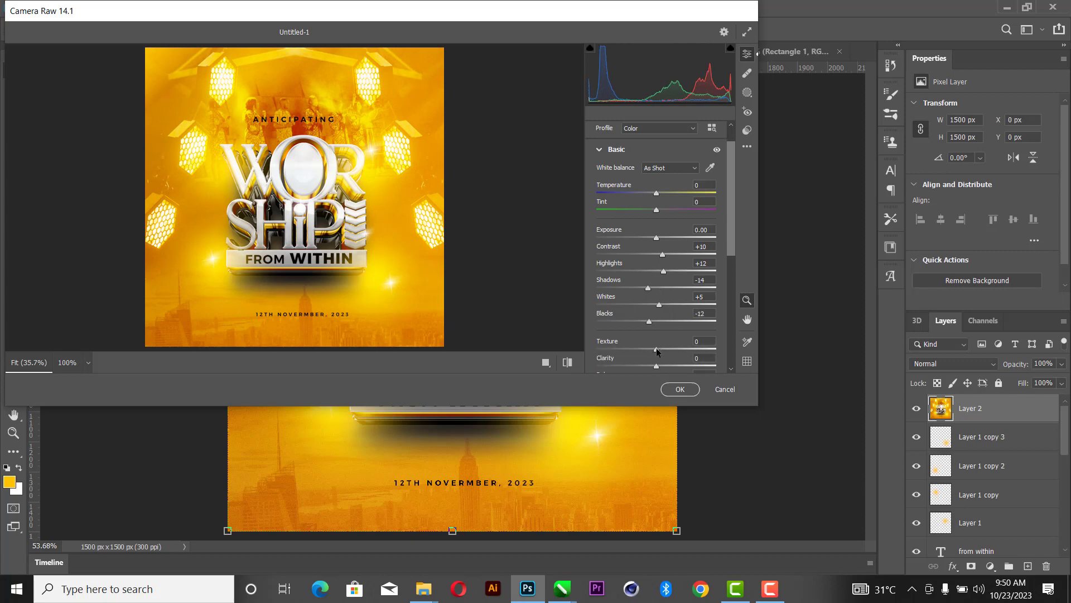
{"action": "left_click_drag", "start_coordinate": [657, 351], "coordinate": [773, 350]}
{"action": "scroll", "coordinate": [677, 359], "scroll_direction": "down", "scroll_amount": 3}
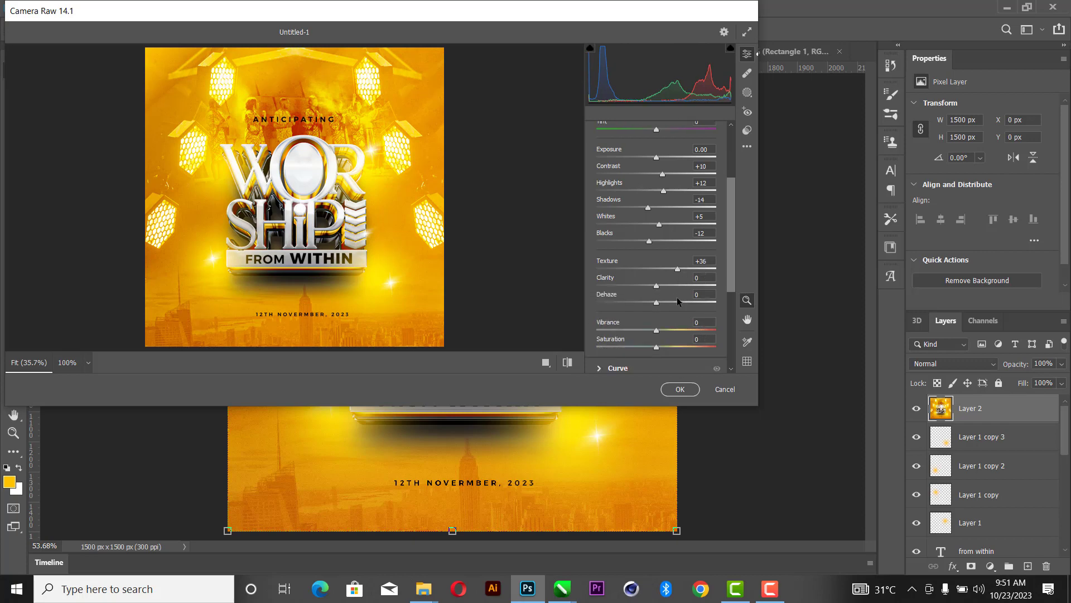
{"action": "left_click_drag", "start_coordinate": [657, 286], "coordinate": [659, 285]}
{"action": "mouse_move", "coordinate": [656, 330]}
{"action": "left_mouse_down"}
{"action": "mouse_move", "coordinate": [698, 330]}
{"action": "mouse_move", "coordinate": [597, 334]}
{"action": "mouse_move", "coordinate": [737, 335]}
{"action": "mouse_move", "coordinate": [671, 339]}
{"action": "left_mouse_up"}
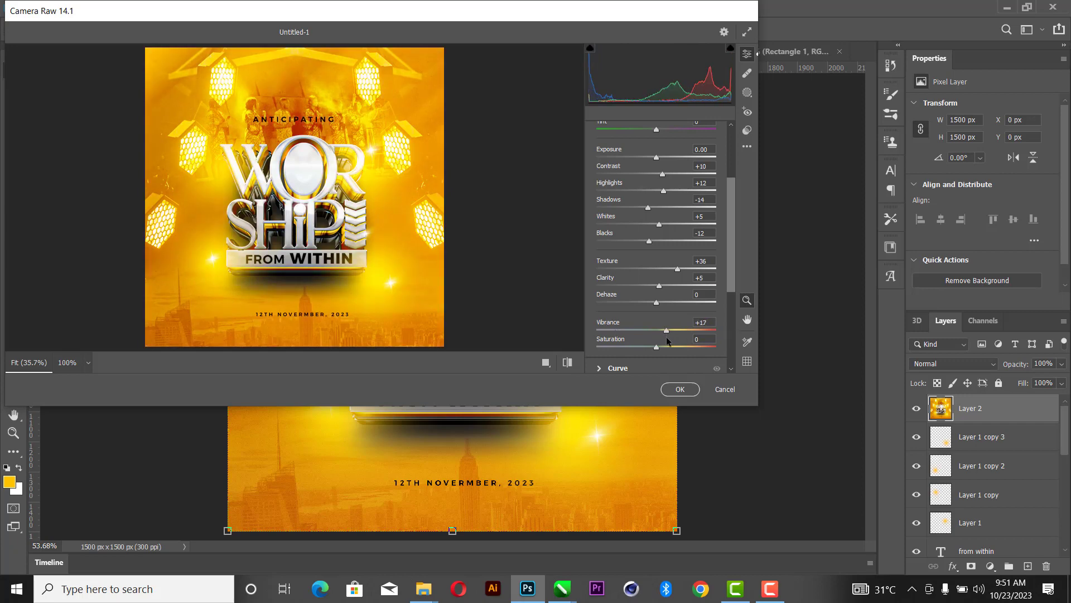
{"action": "left_click_drag", "start_coordinate": [667, 336], "coordinate": [669, 336]}
Add Camera Raw effects with grain at 6 and vignetting at -21.
{"action": "scroll", "coordinate": [676, 324], "scroll_direction": "down", "scroll_amount": 3}
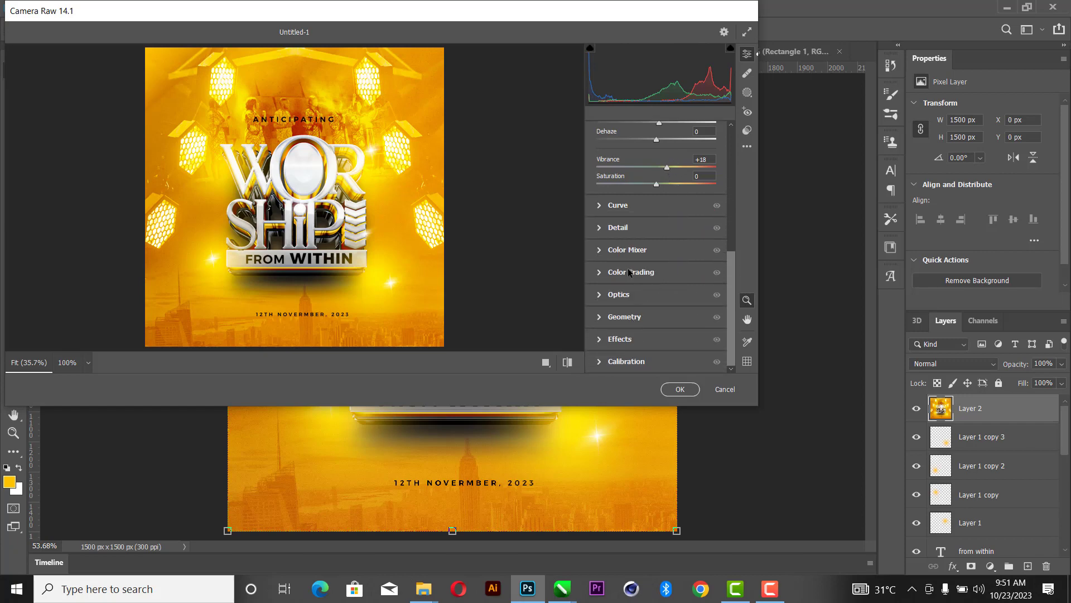
{"action": "left_click", "coordinate": [599, 339]}
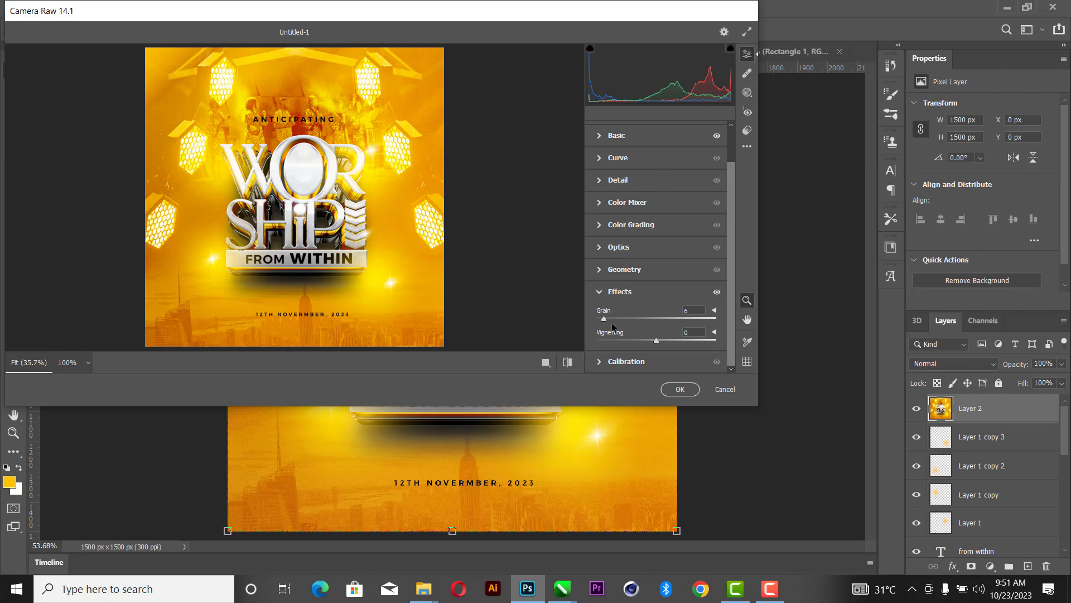
{"action": "left_click_drag", "start_coordinate": [657, 340], "coordinate": [644, 348]}
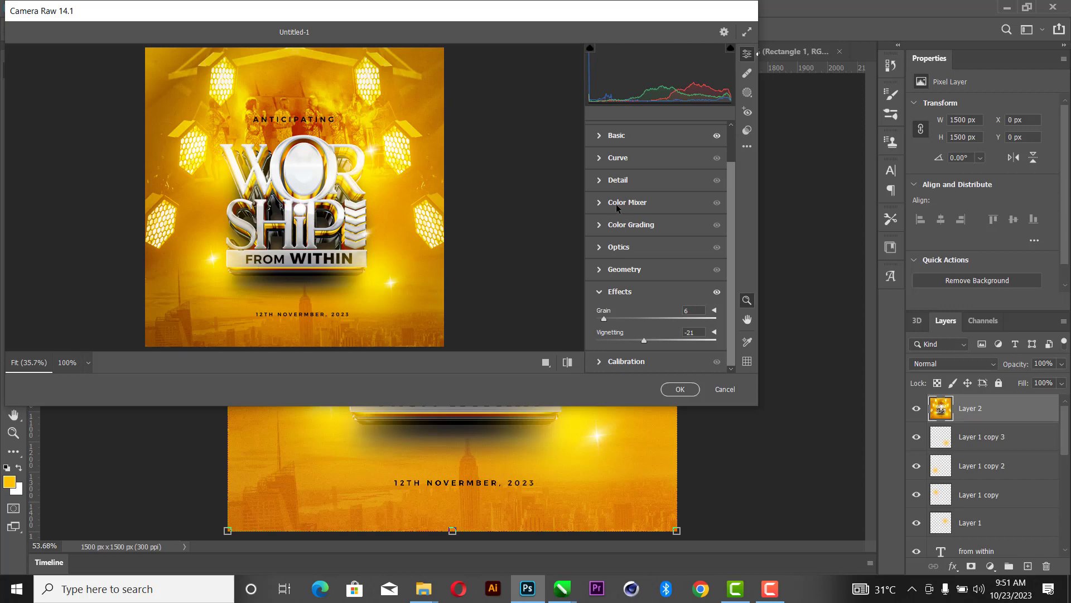
Color-grade shadows to hue 270, highlights to hue 342 and midtones to hue 270 with saturation 2, and apply the Camera Raw adjustments.
{"action": "left_click", "coordinate": [601, 226]}
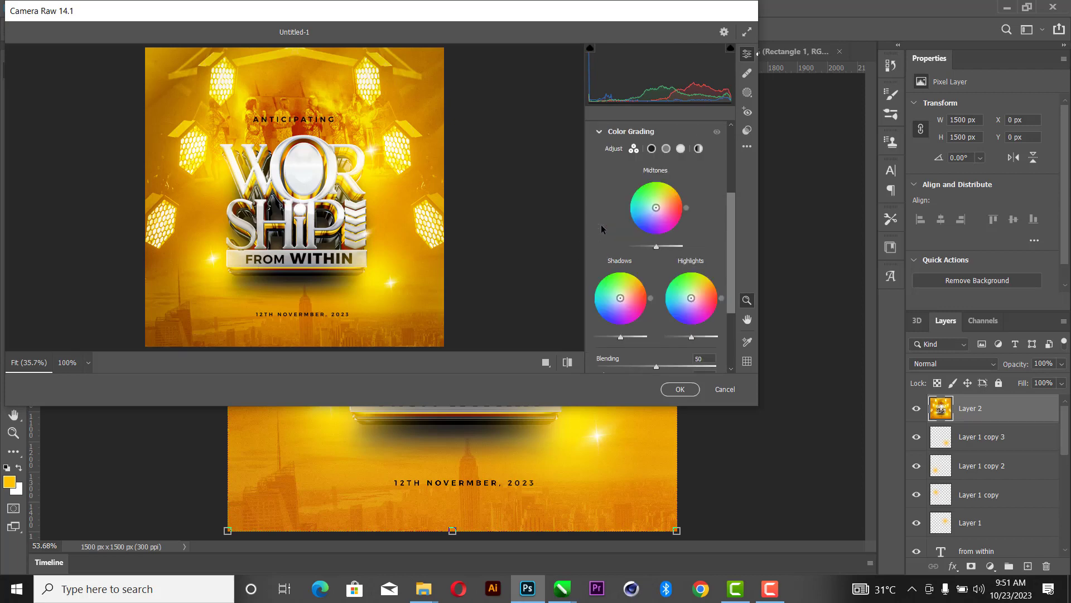
{"action": "mouse_move", "coordinate": [621, 297]}
{"action": "left_mouse_down"}
{"action": "mouse_move", "coordinate": [633, 281]}
{"action": "mouse_move", "coordinate": [605, 311]}
{"action": "mouse_move", "coordinate": [621, 298]}
{"action": "left_mouse_up"}
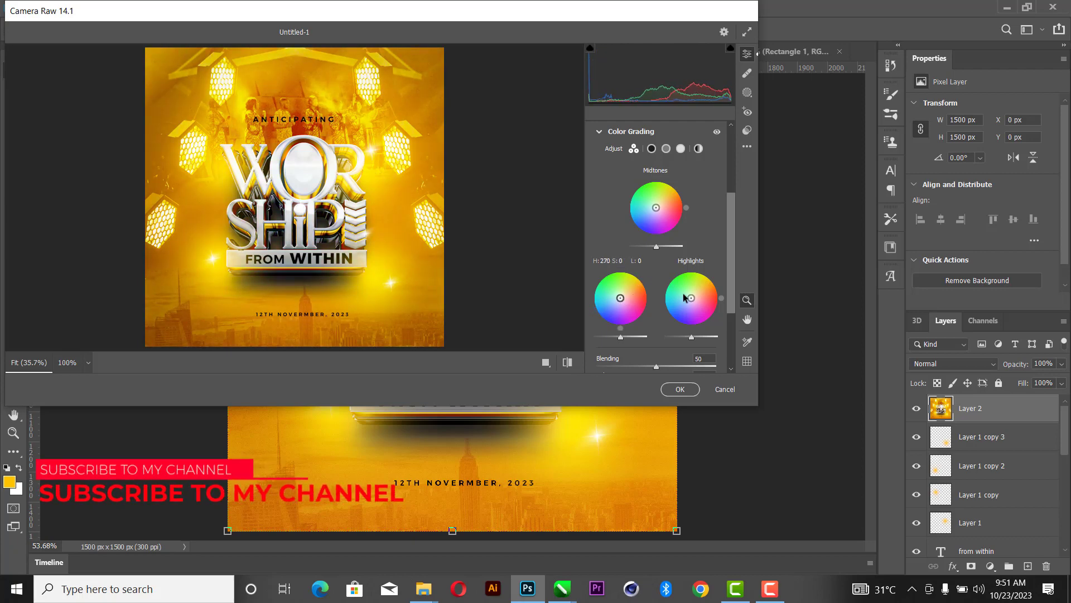
{"action": "mouse_move", "coordinate": [690, 299]}
{"action": "left_mouse_down"}
{"action": "mouse_move", "coordinate": [705, 281]}
{"action": "mouse_move", "coordinate": [671, 307]}
{"action": "mouse_move", "coordinate": [697, 290]}
{"action": "mouse_move", "coordinate": [691, 298]}
{"action": "left_mouse_up"}
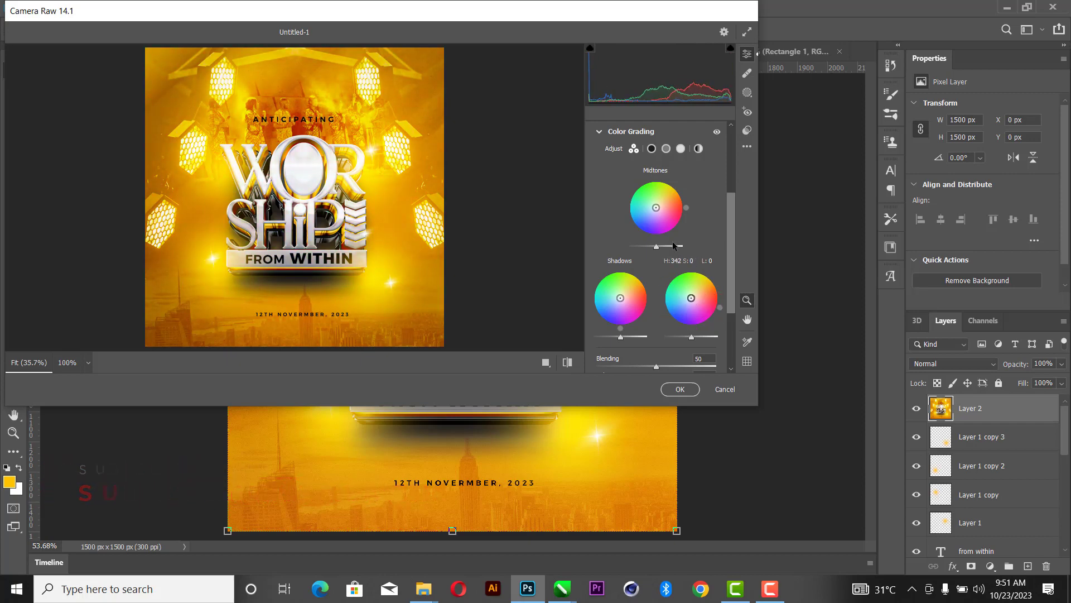
{"action": "mouse_move", "coordinate": [656, 207]}
{"action": "left_mouse_down"}
{"action": "mouse_move", "coordinate": [669, 204]}
{"action": "mouse_move", "coordinate": [636, 214]}
{"action": "mouse_move", "coordinate": [642, 224]}
{"action": "mouse_move", "coordinate": [635, 215]}
{"action": "mouse_move", "coordinate": [656, 208]}
{"action": "left_mouse_up"}
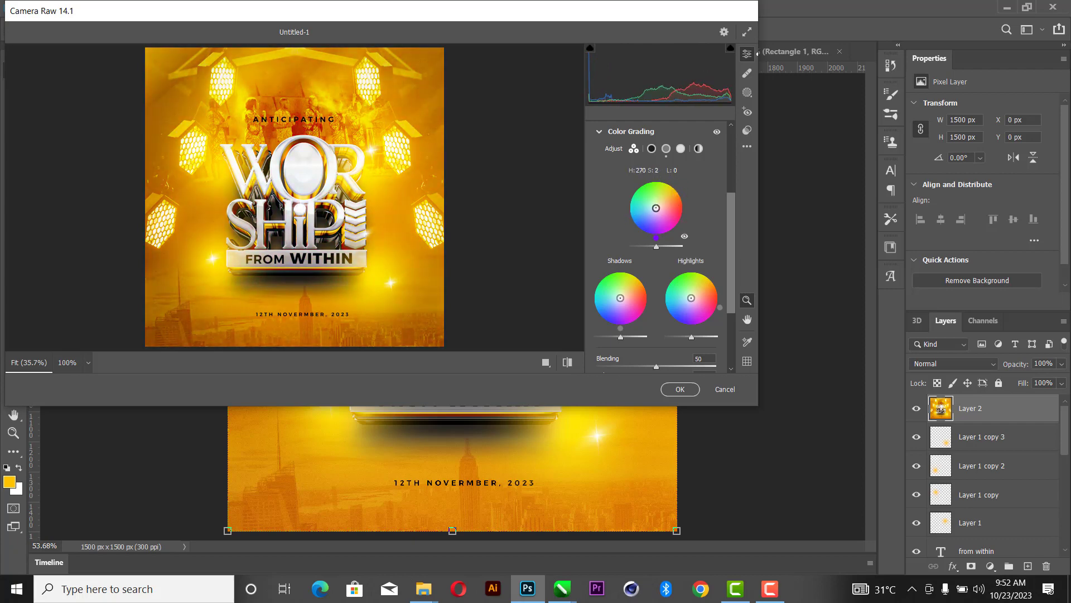
{"action": "left_click", "coordinate": [680, 390]}
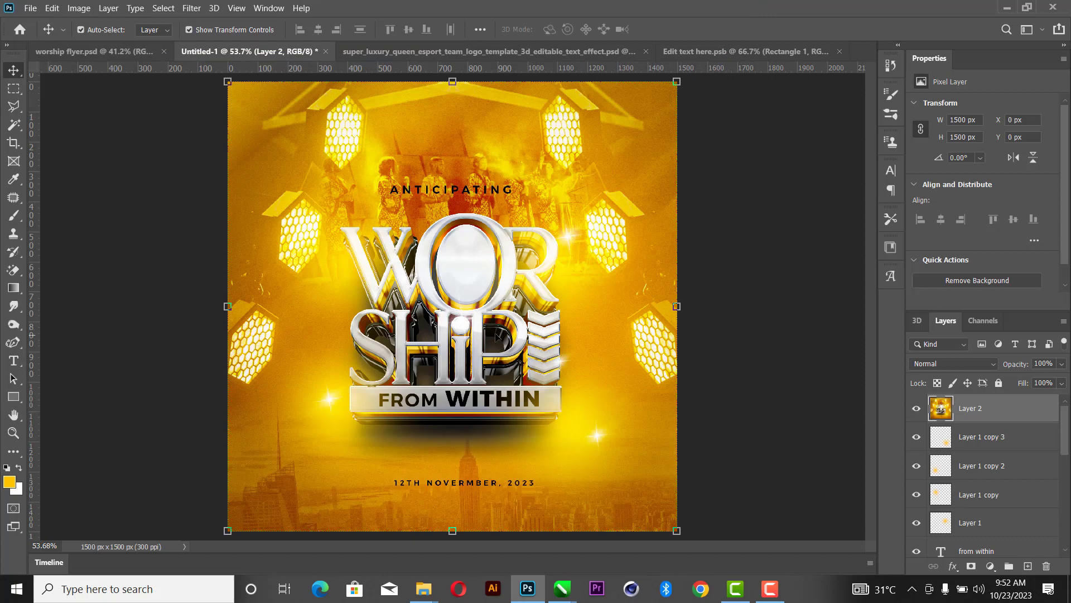